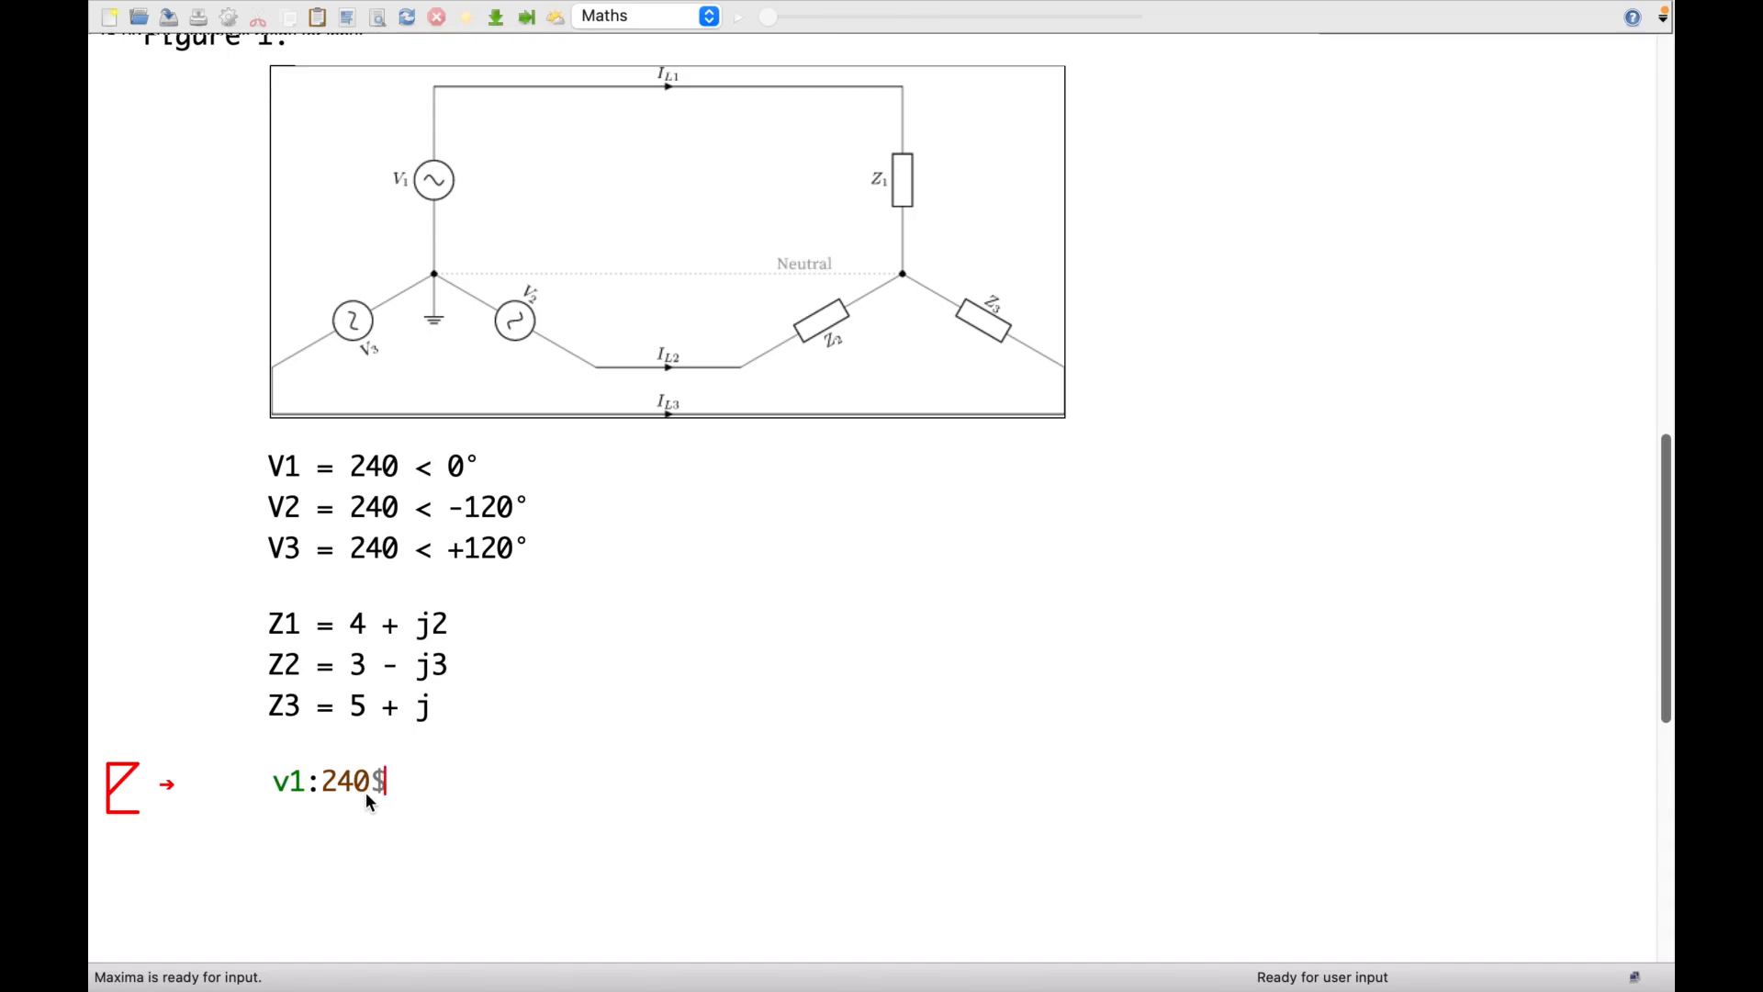
Define v2 as 240*exp(-2/3*%pi*%i)$ on a new line below the v1 definition.
key("Return")
type("v2:")
type("240")
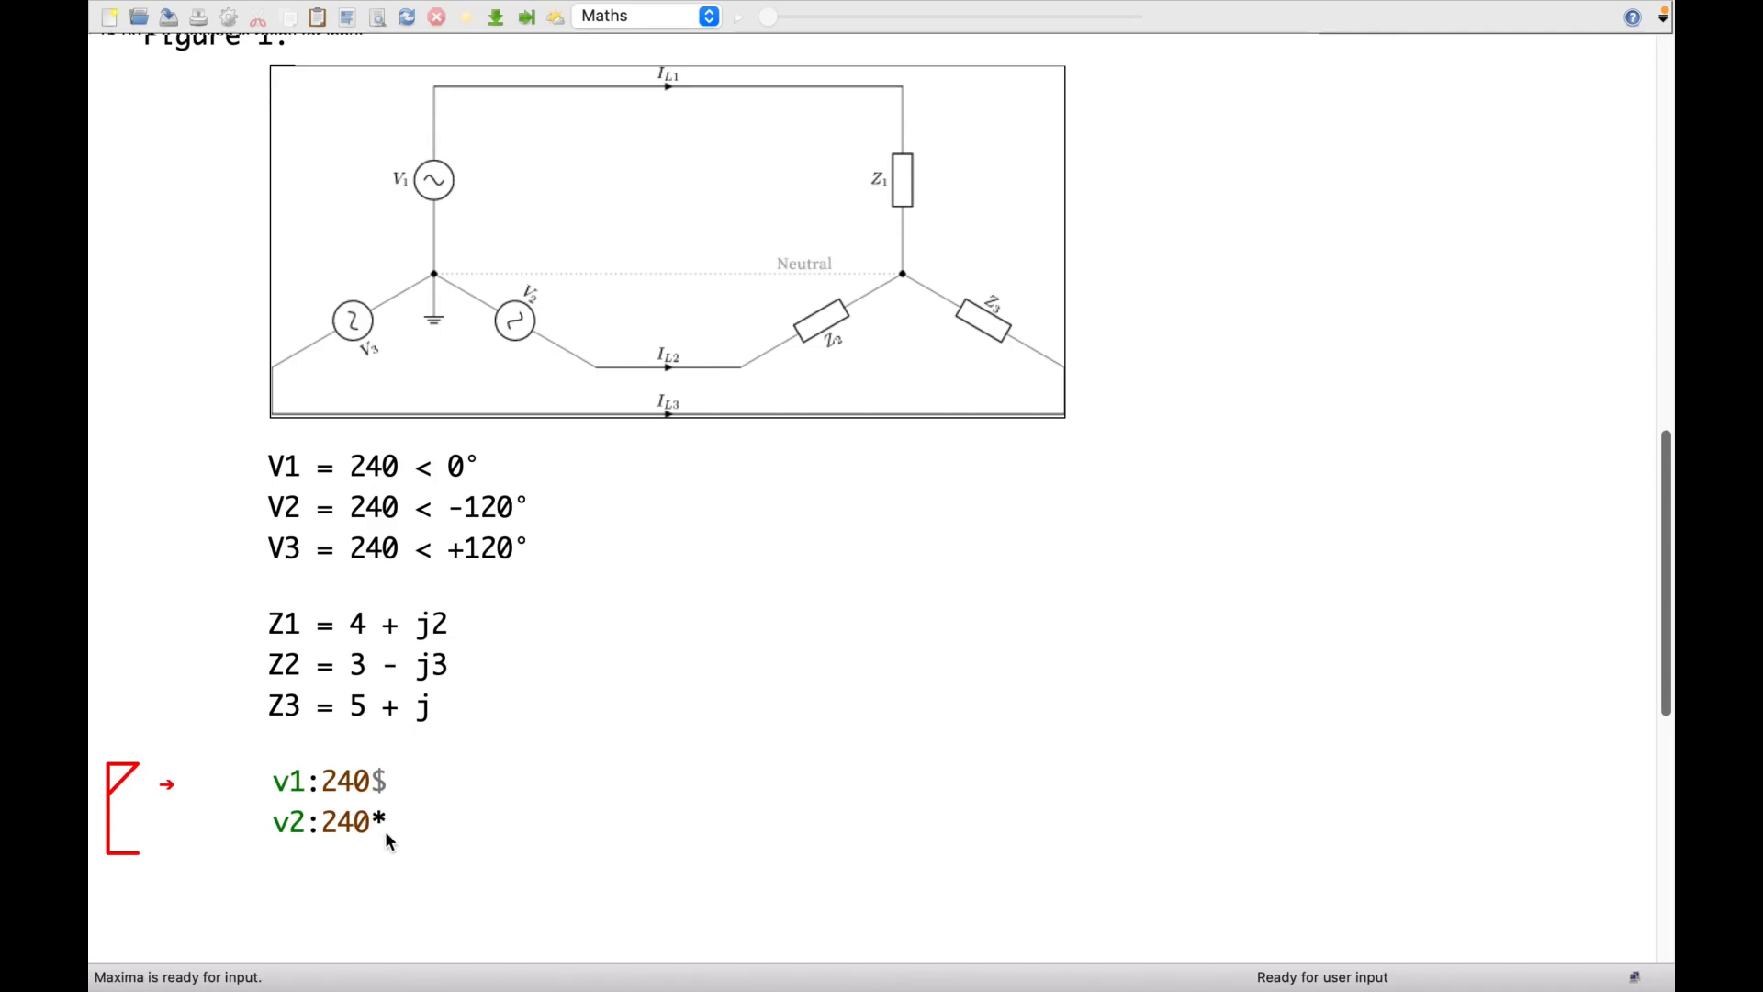
type("*exp(-2/3")
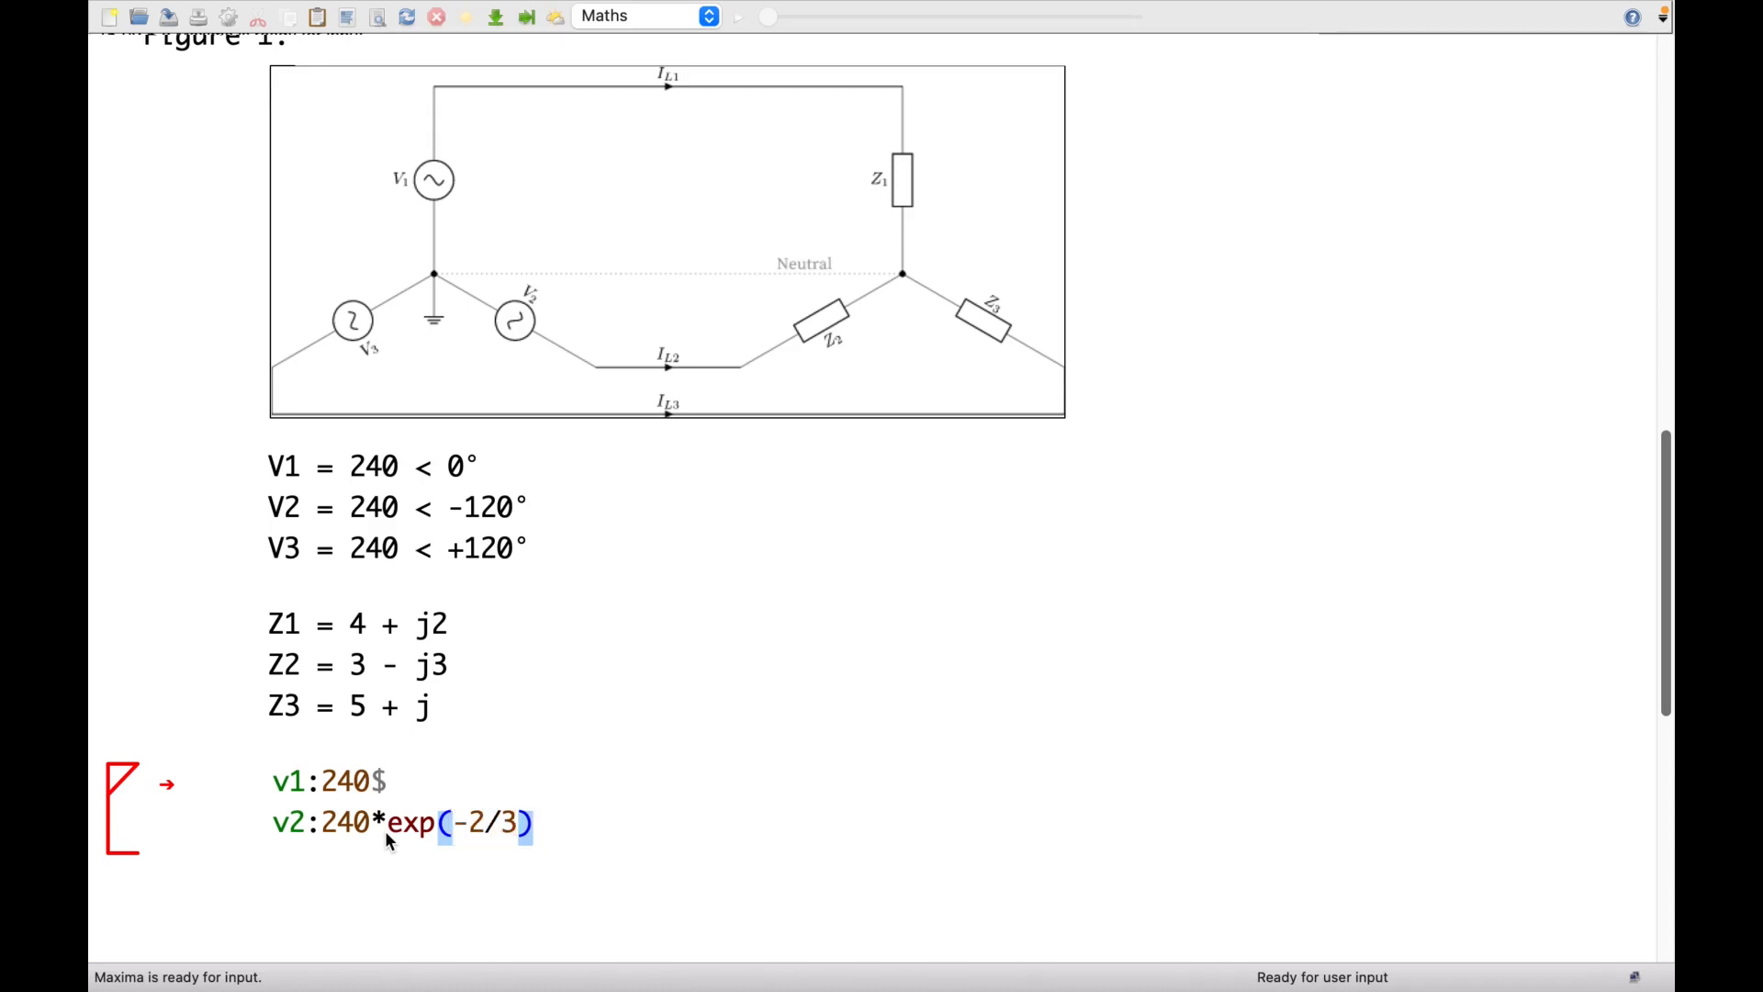
type("*%pi*%i")
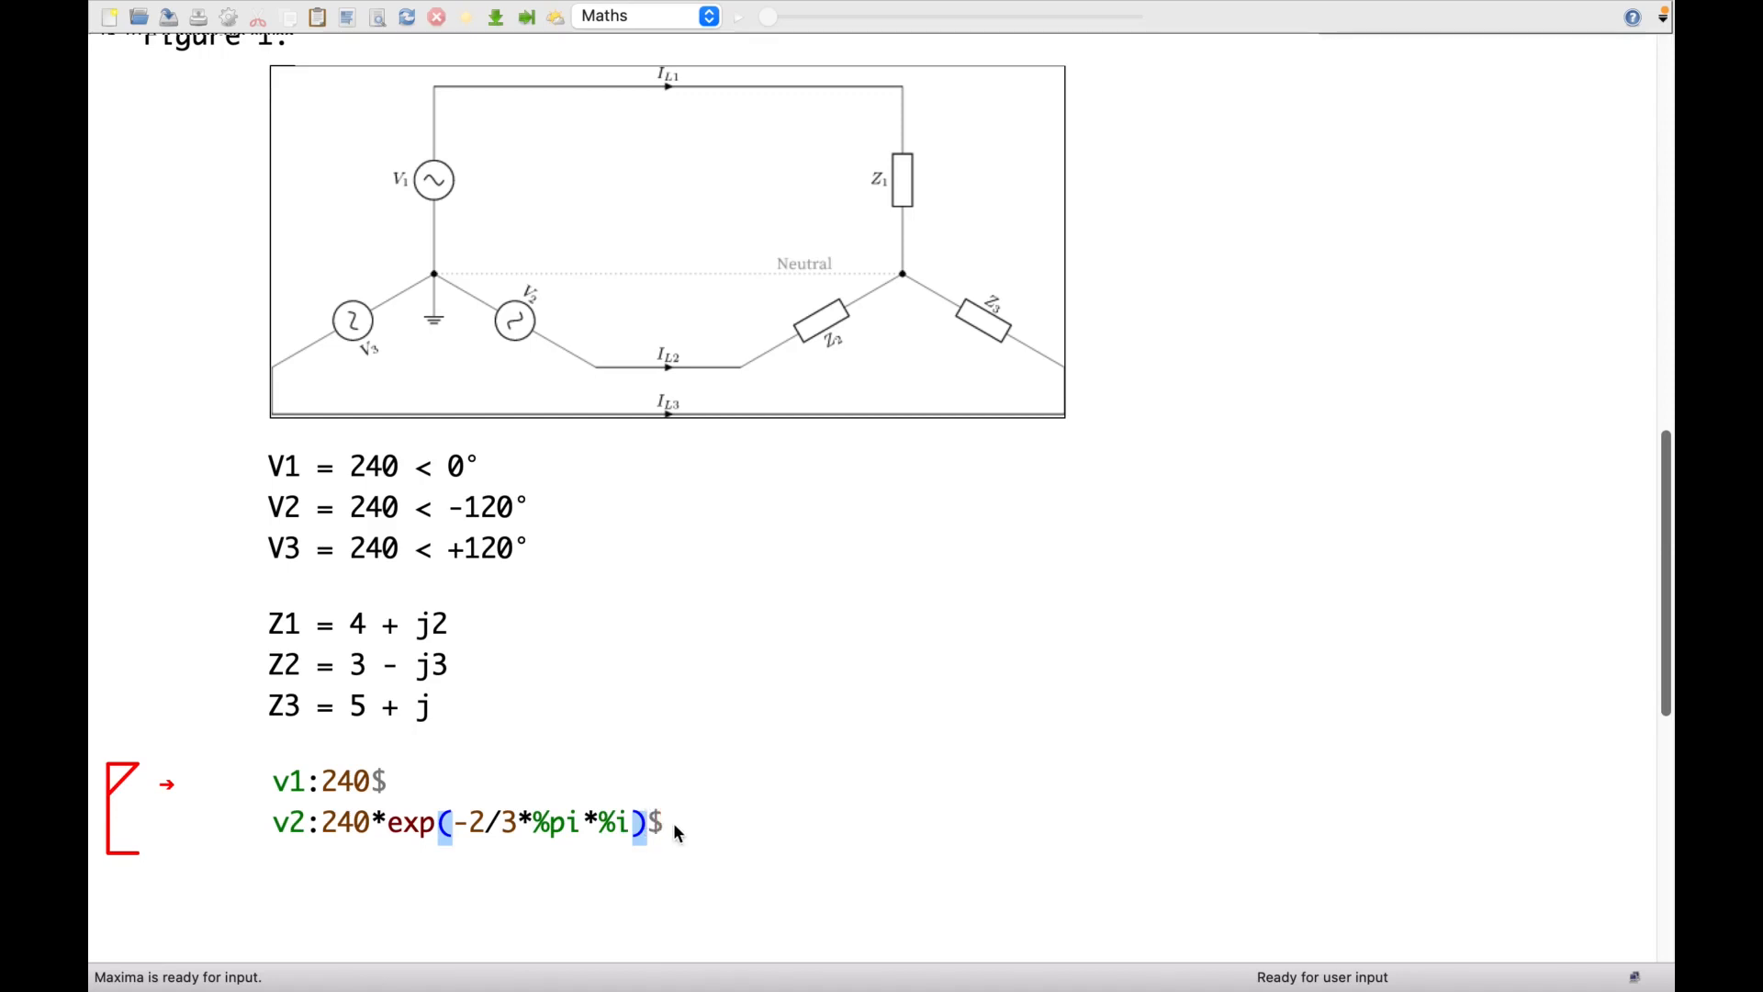
Define v3 as 240*exp(2/3*%pi*%i)$ by reusing the v2 expression without its minus sign, and evaluate the voltage cell.
key("Return")
type("v3")
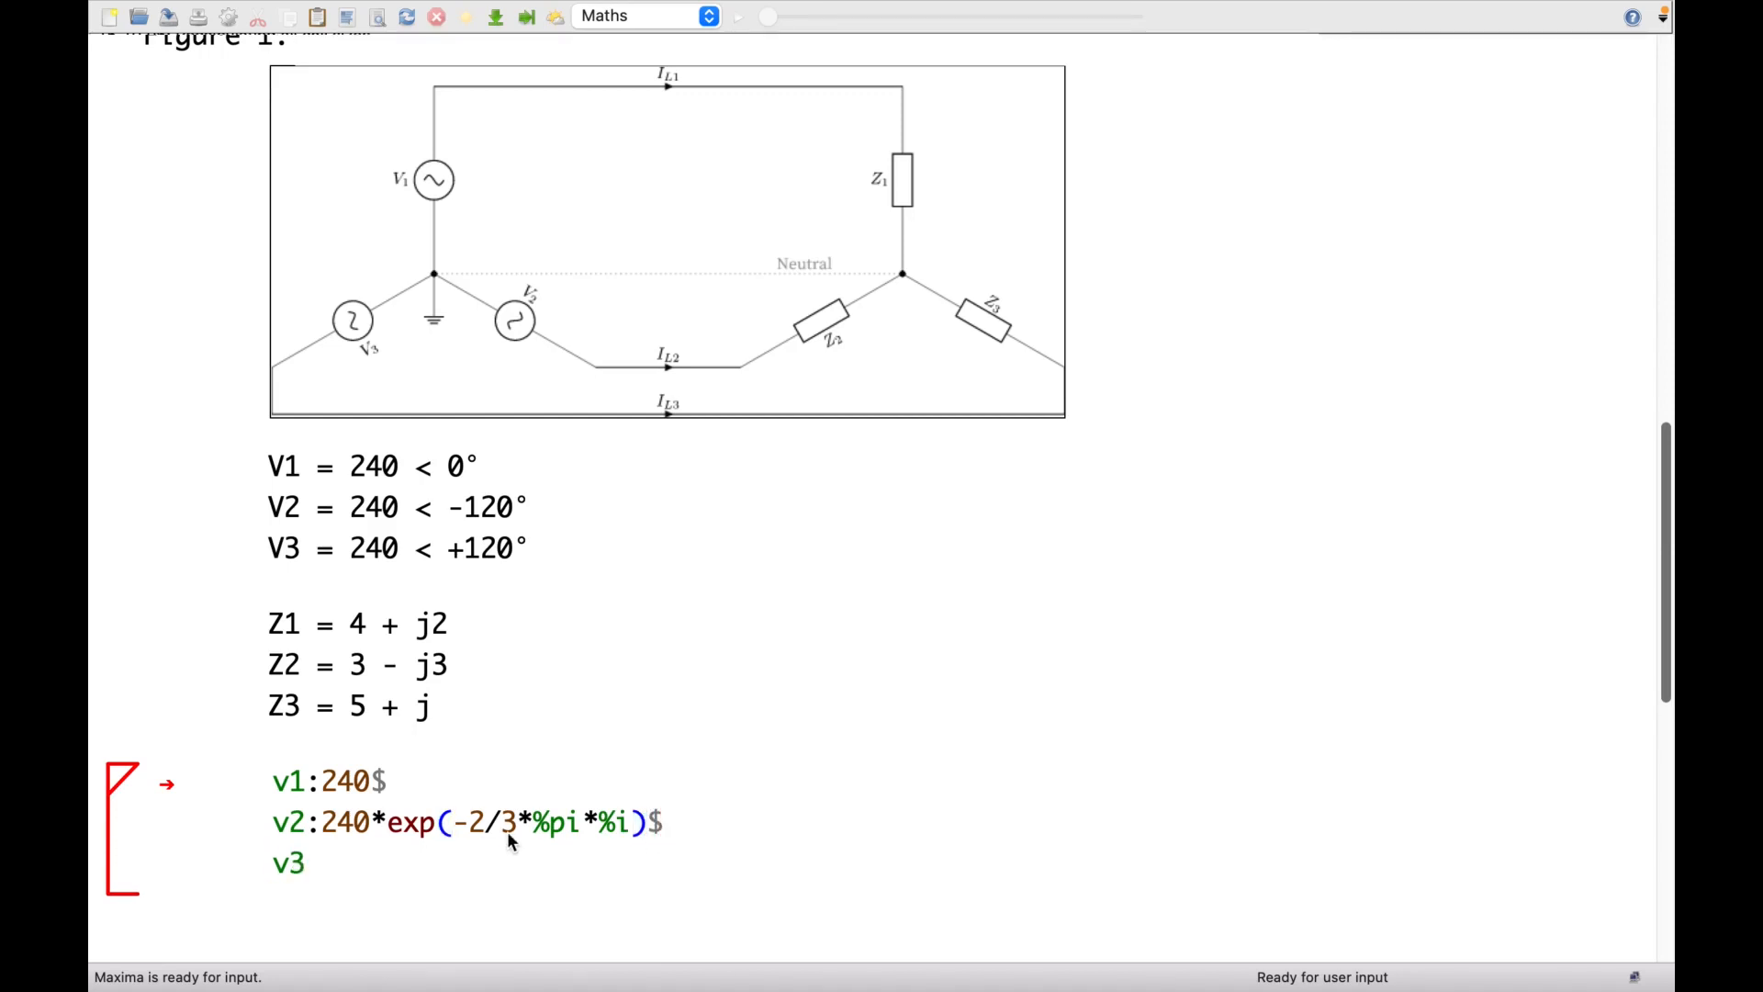
type(":")
left_click_drag(675, 822, 332, 829)
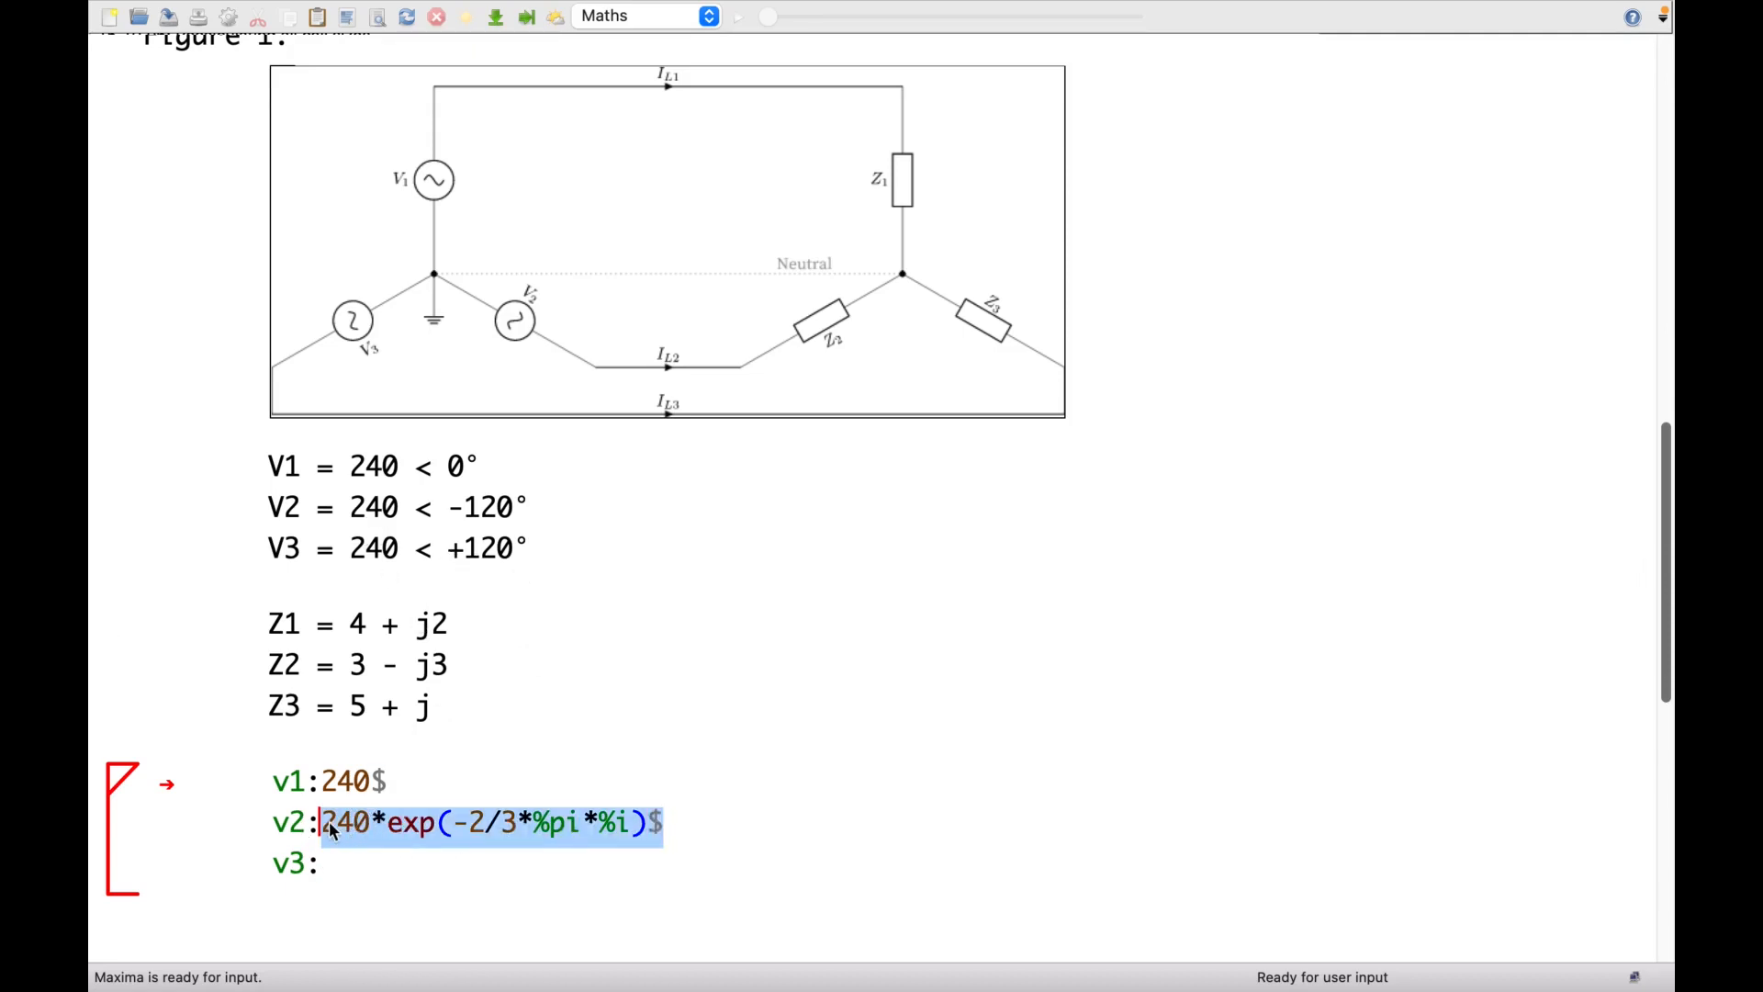
key("ctrl+c")
left_click(338, 874)
key("ctrl+v")
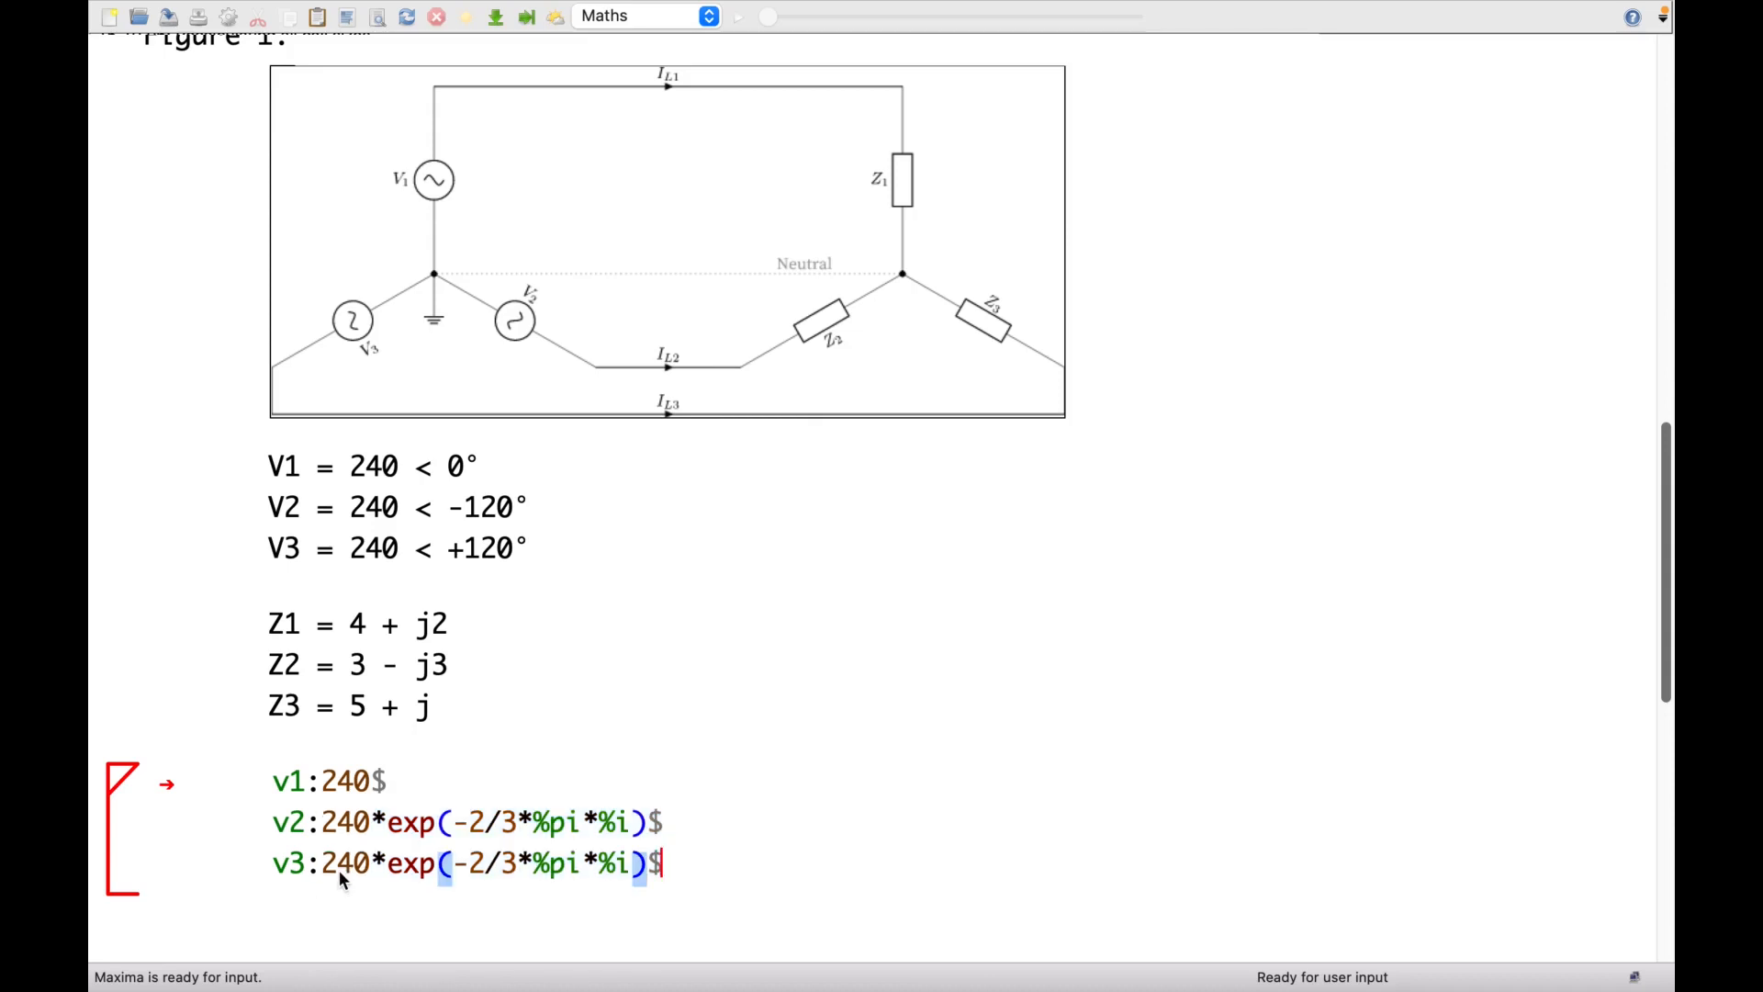
left_click(471, 872)
key("BackSpace")
left_click(685, 869)
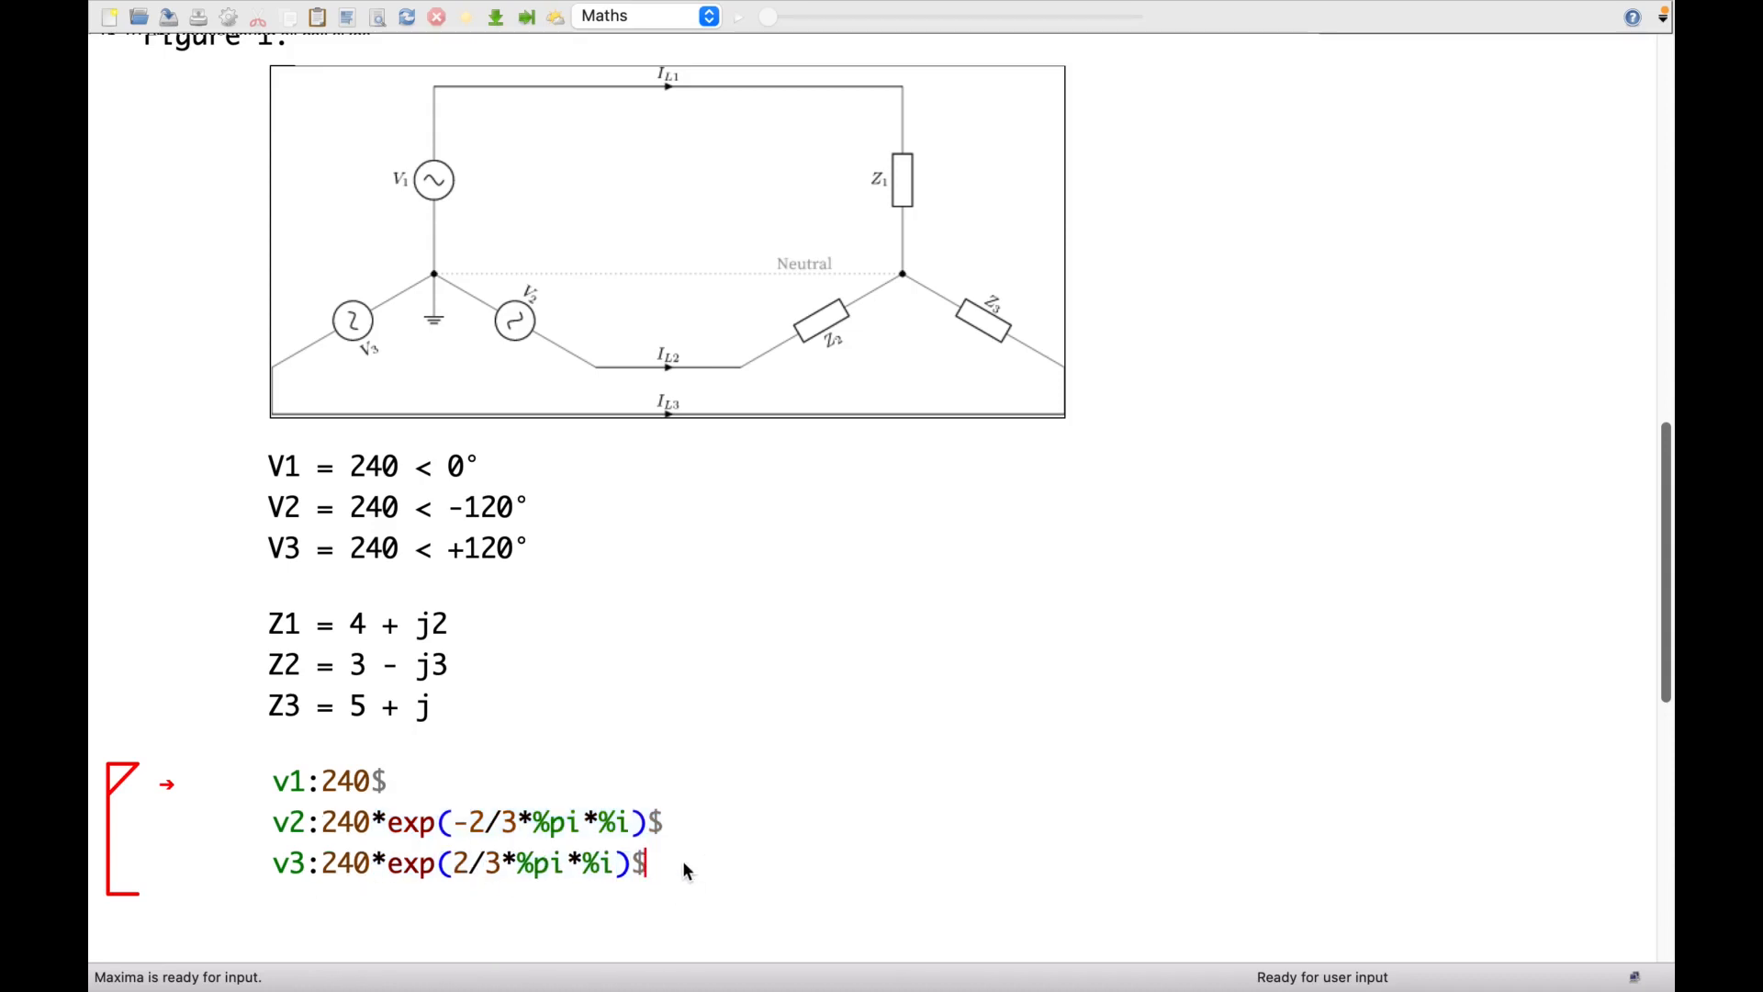
key("shift+Return")
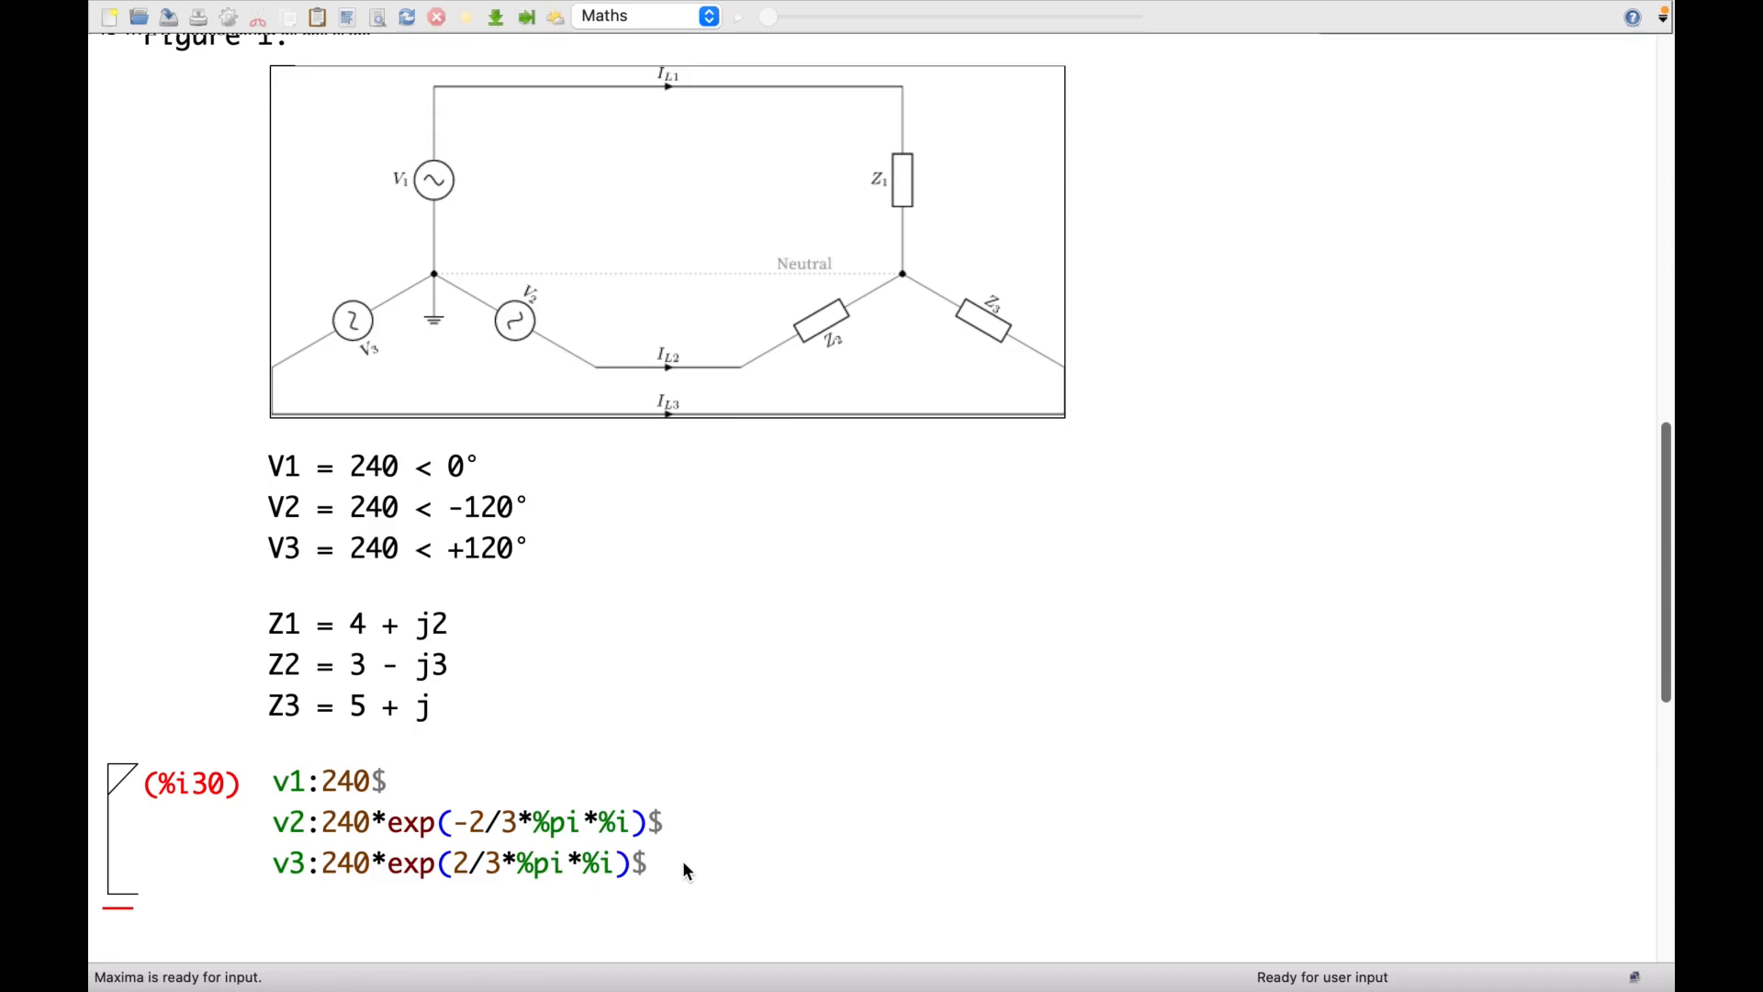
Evaluate pol(v2) in a new cell below the voltages to check the polar form of v2.
scroll(682, 861, "down", 2)
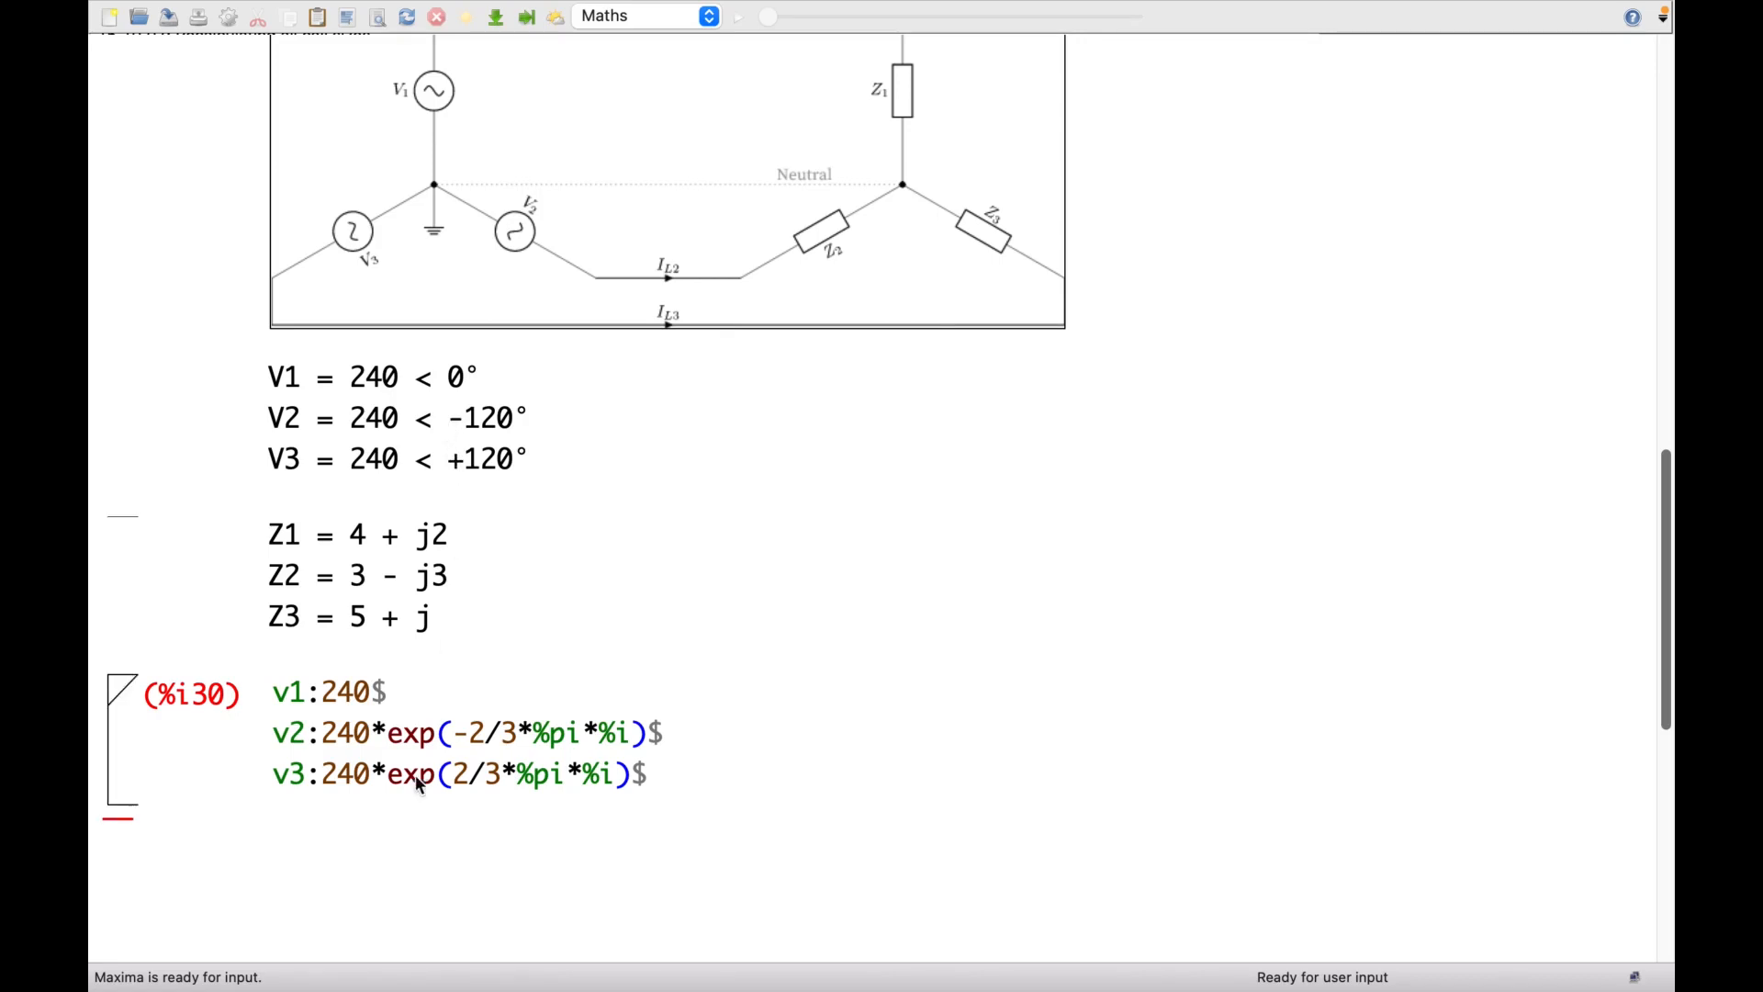
type("p")
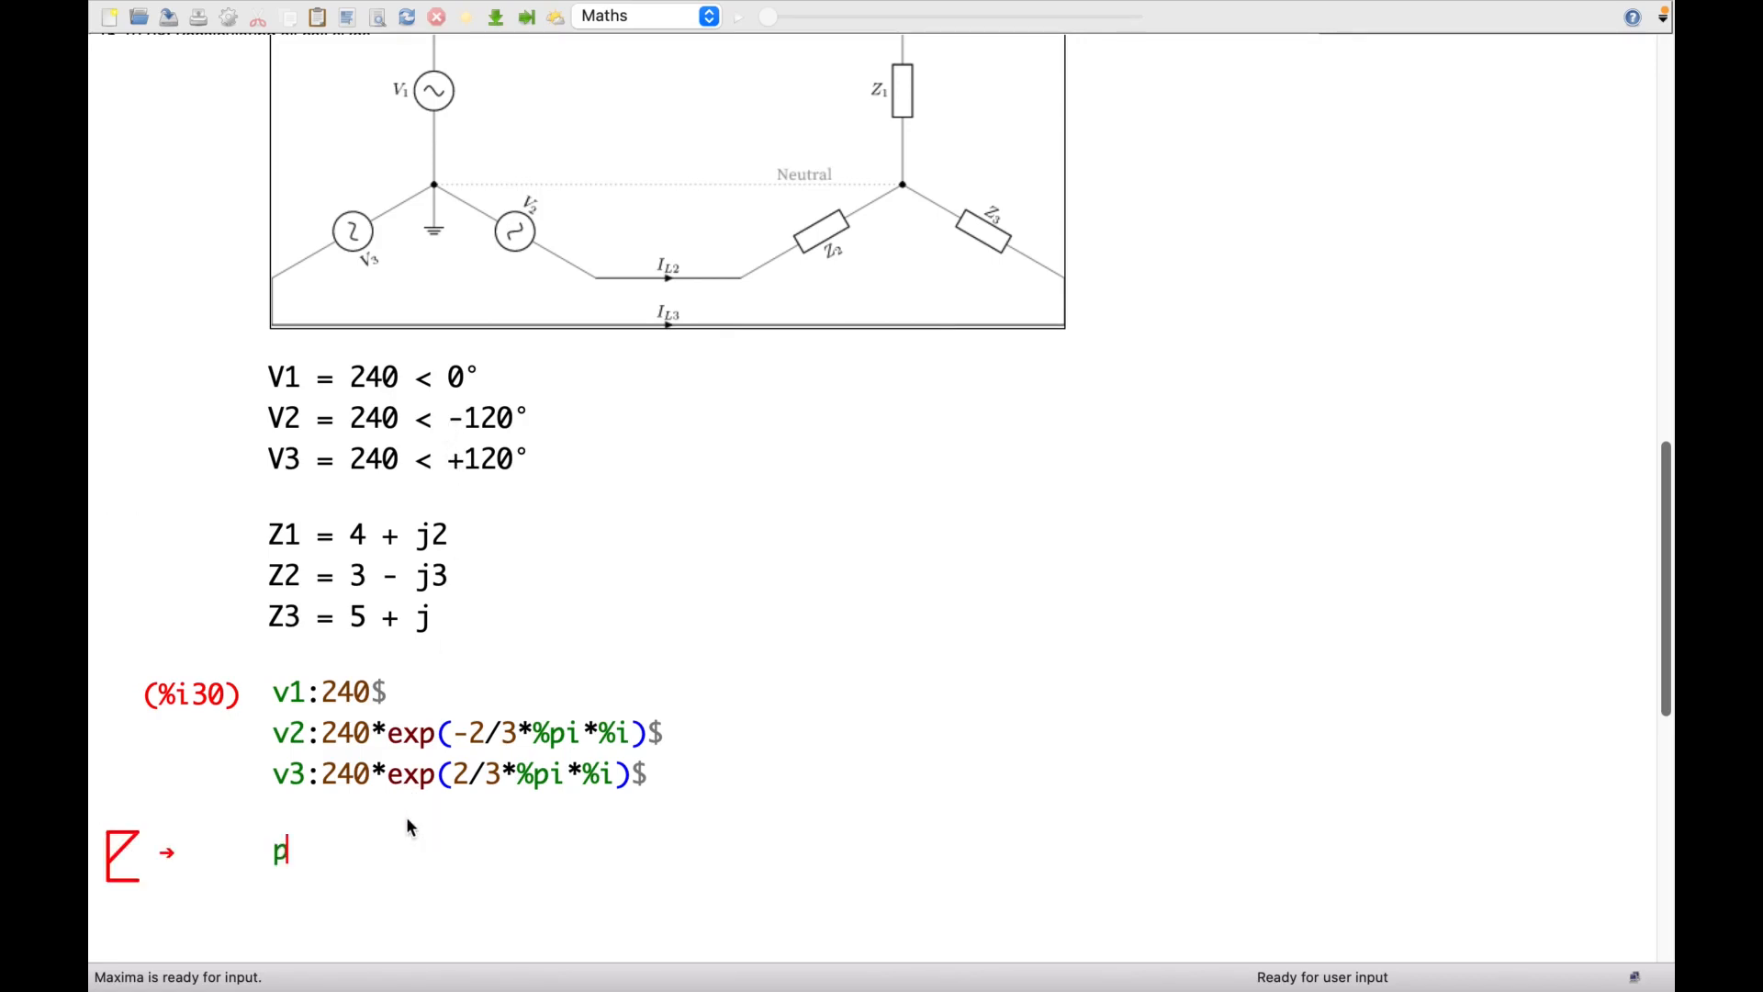
type("ol(")
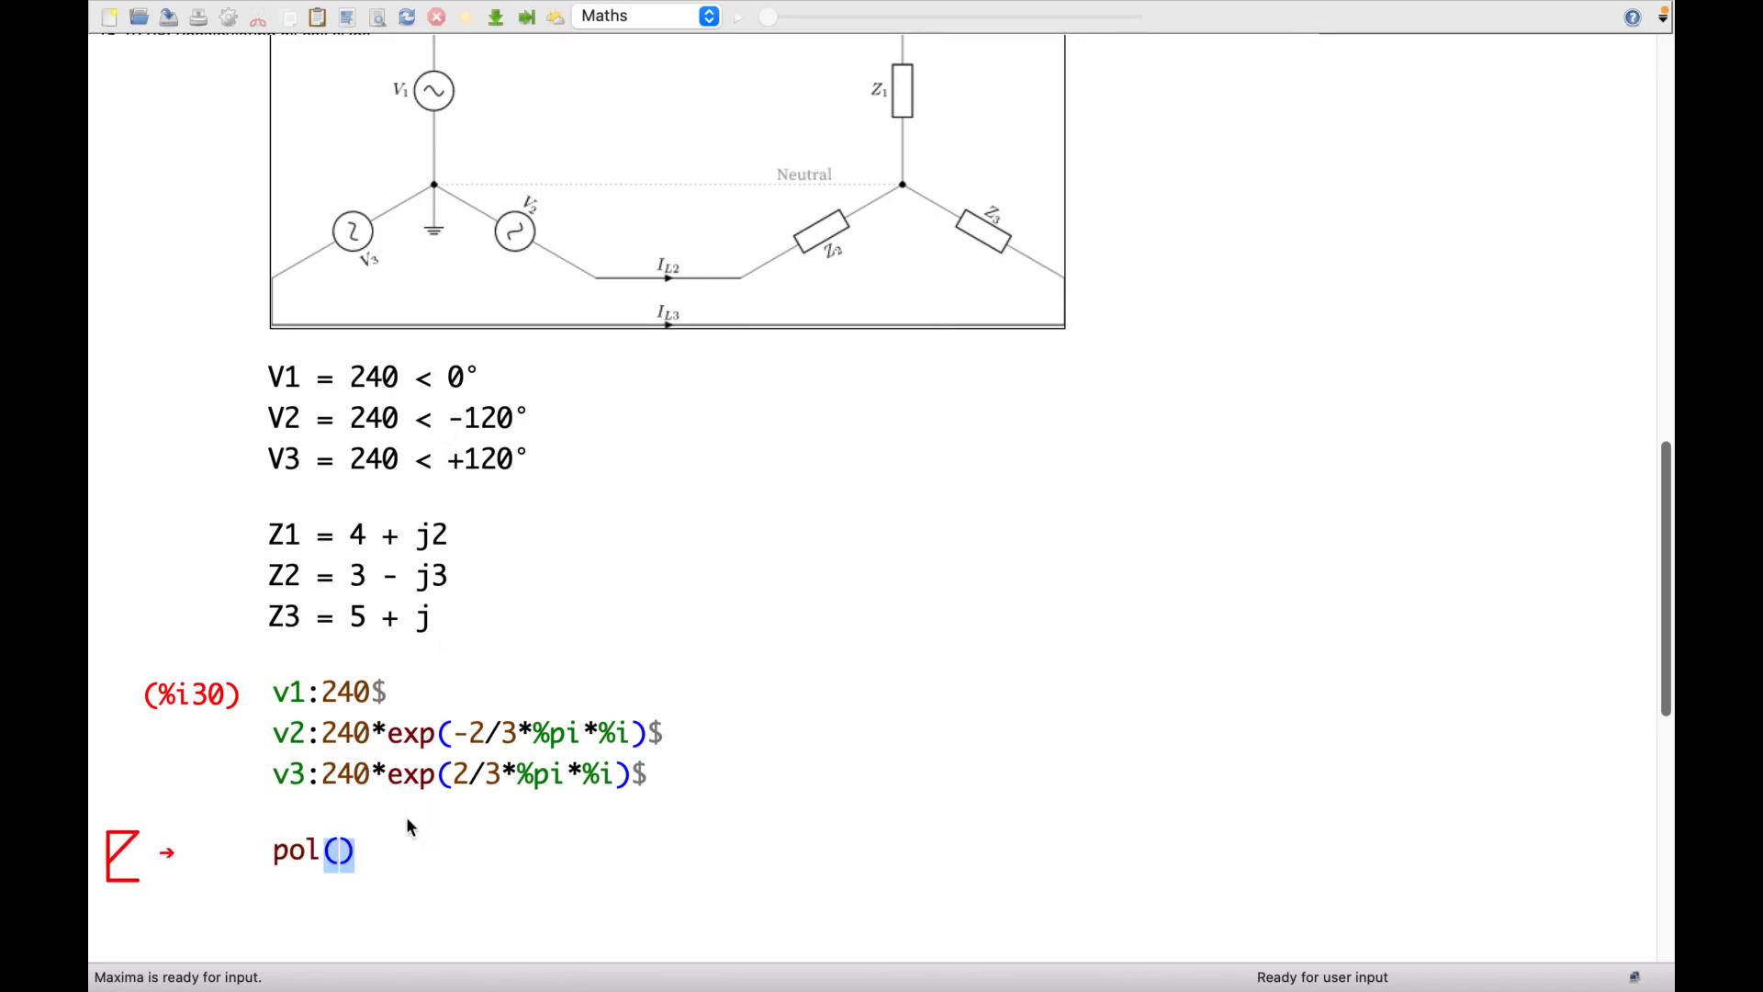
type("v2")
key("shift+Return")
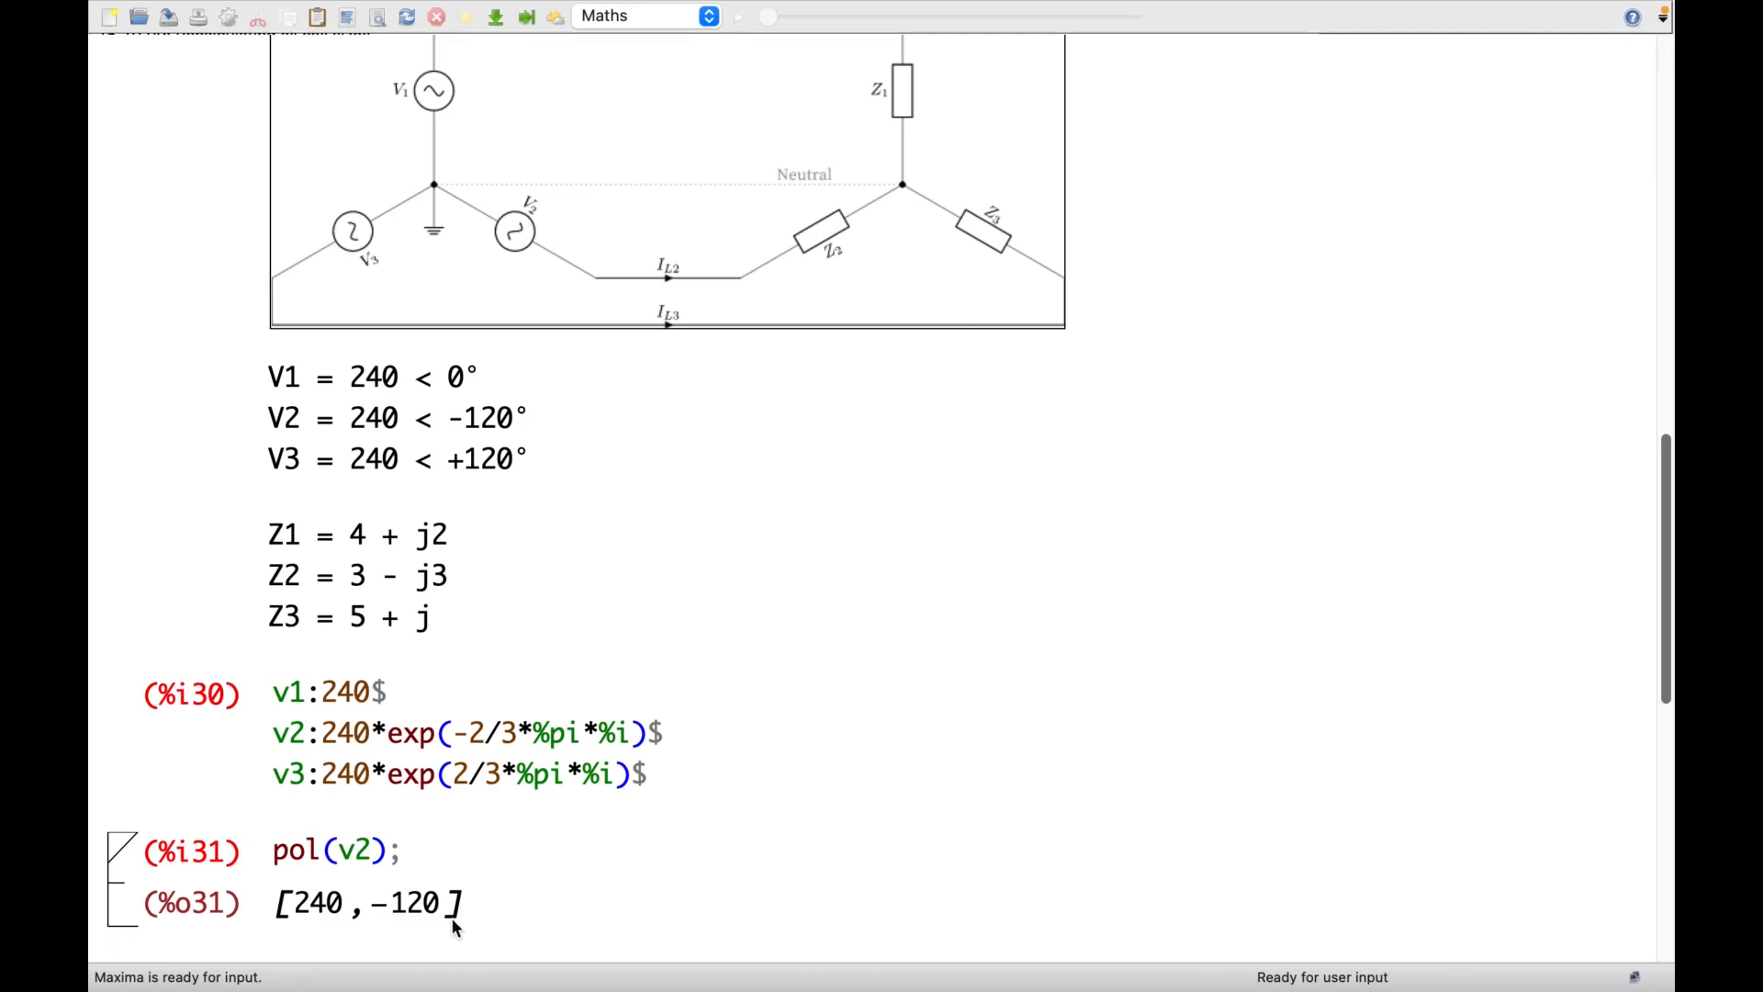
Change the check to pol(v3), evaluate it, and delete the check cell.
left_click(379, 853)
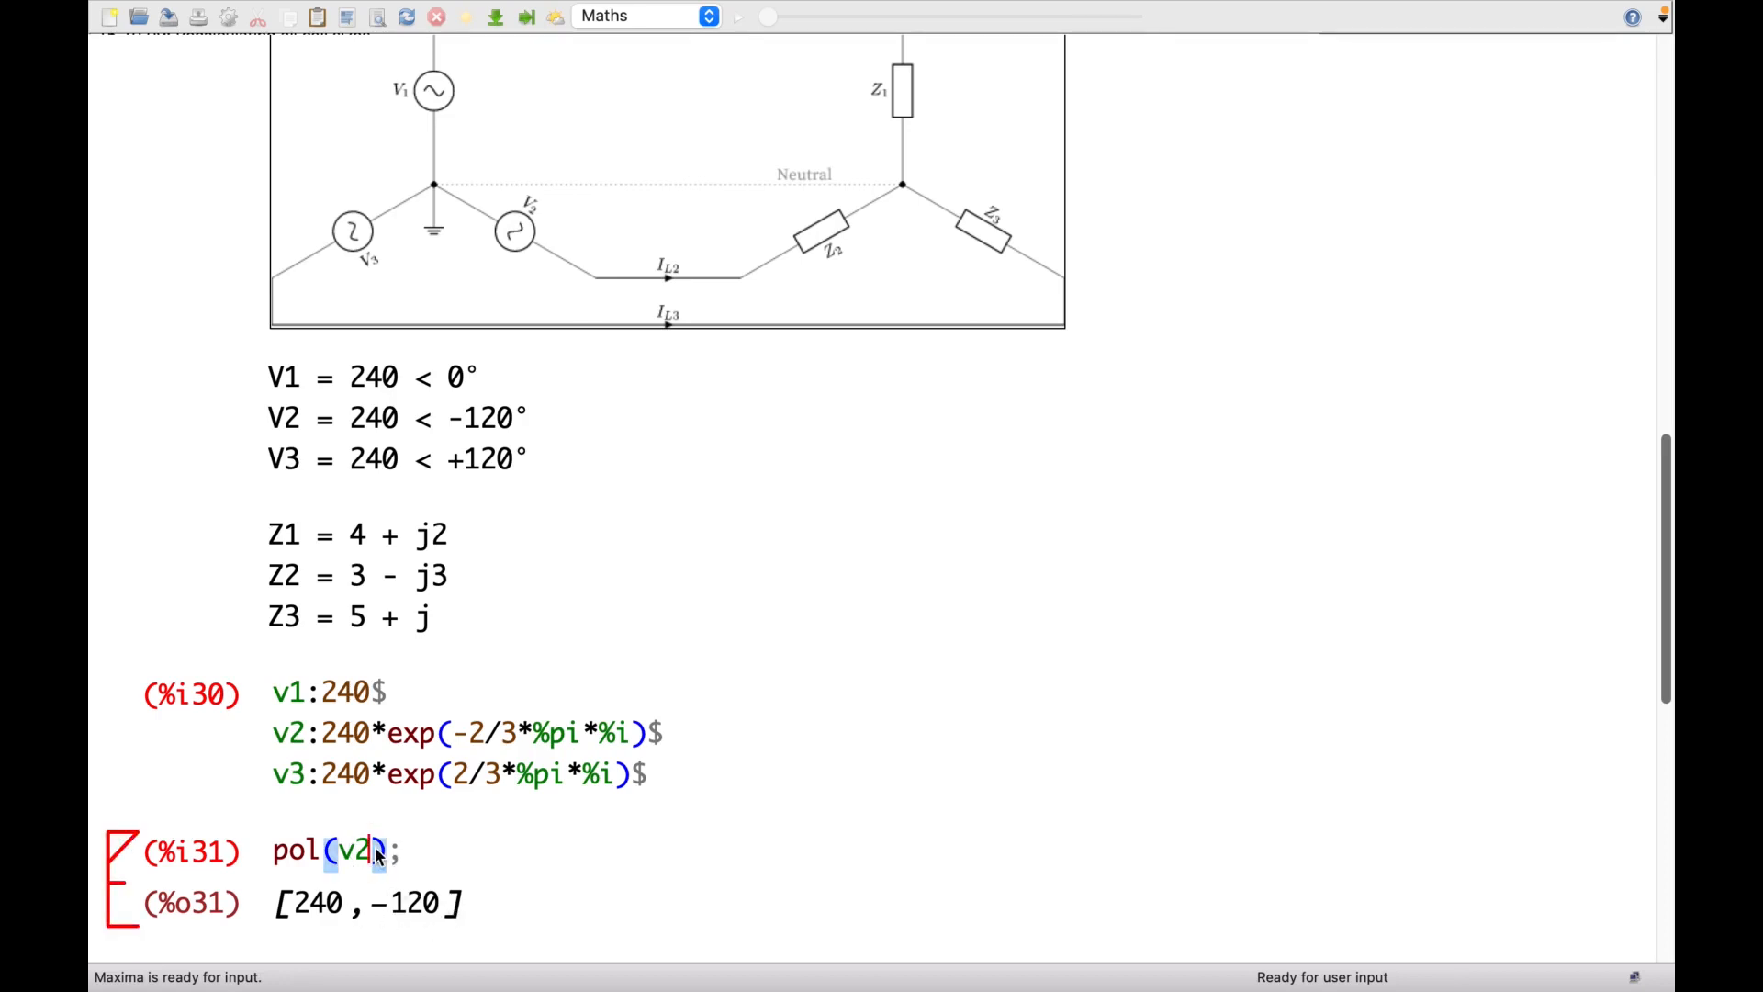
key("BackSpace")
type("3")
key("shift+Return")
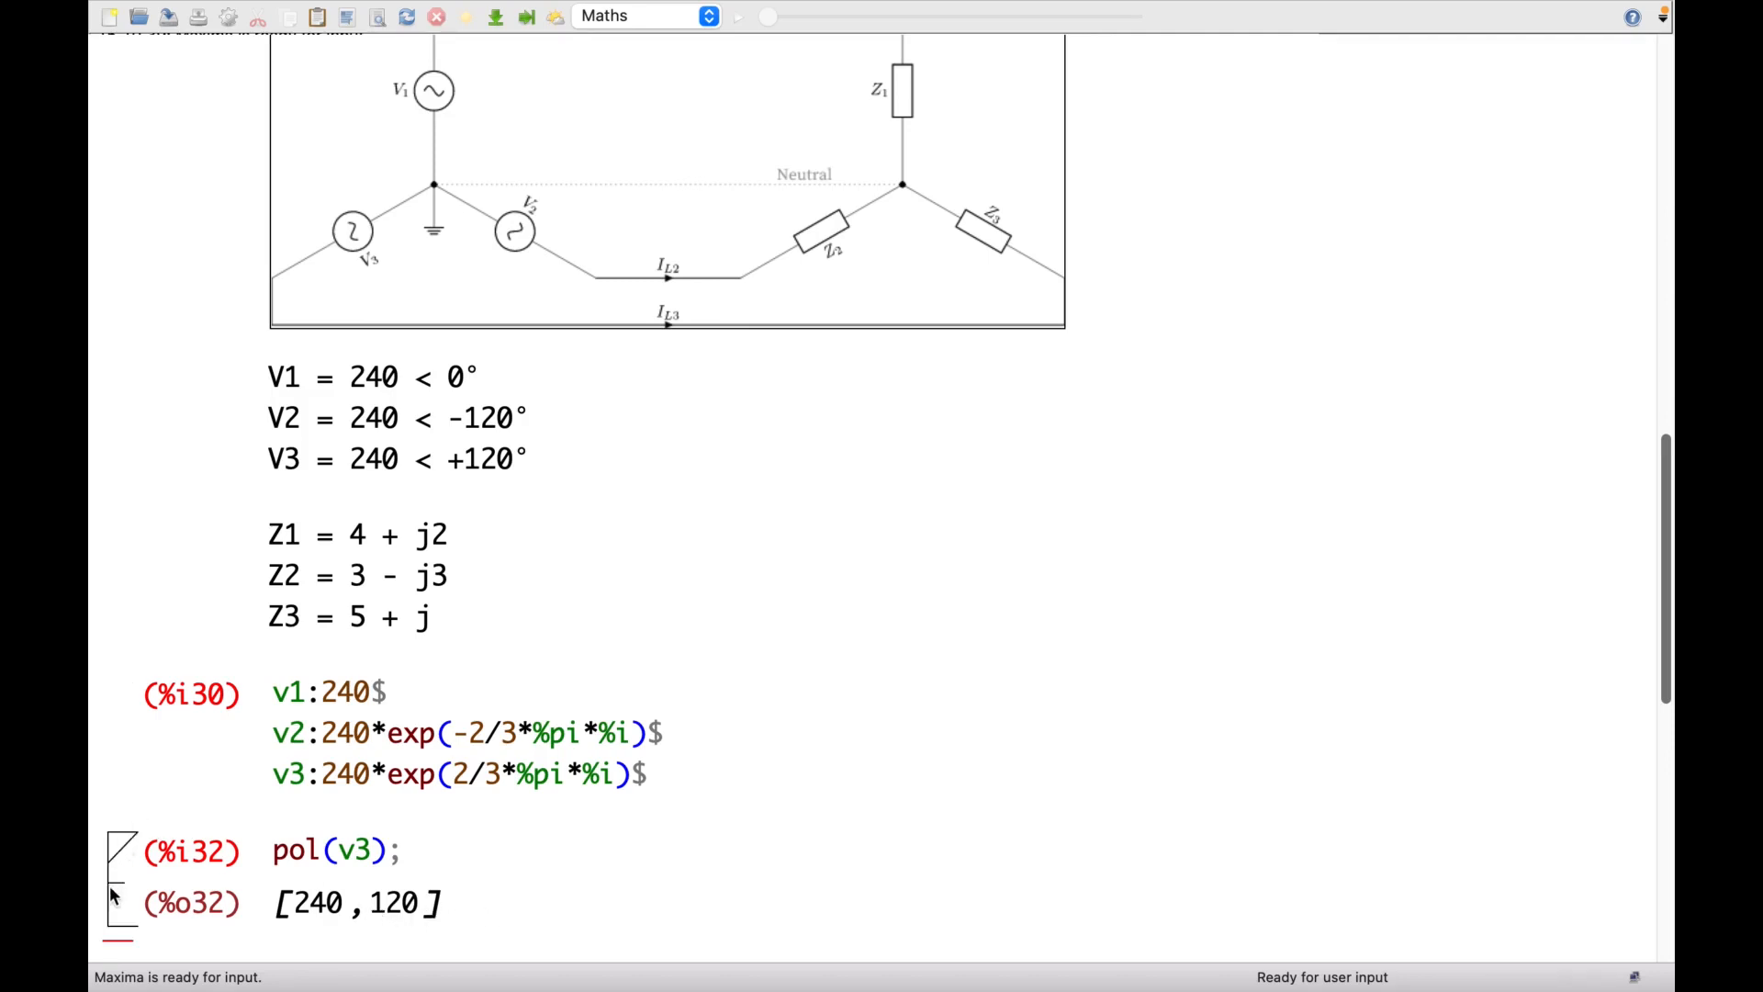
left_click(116, 912)
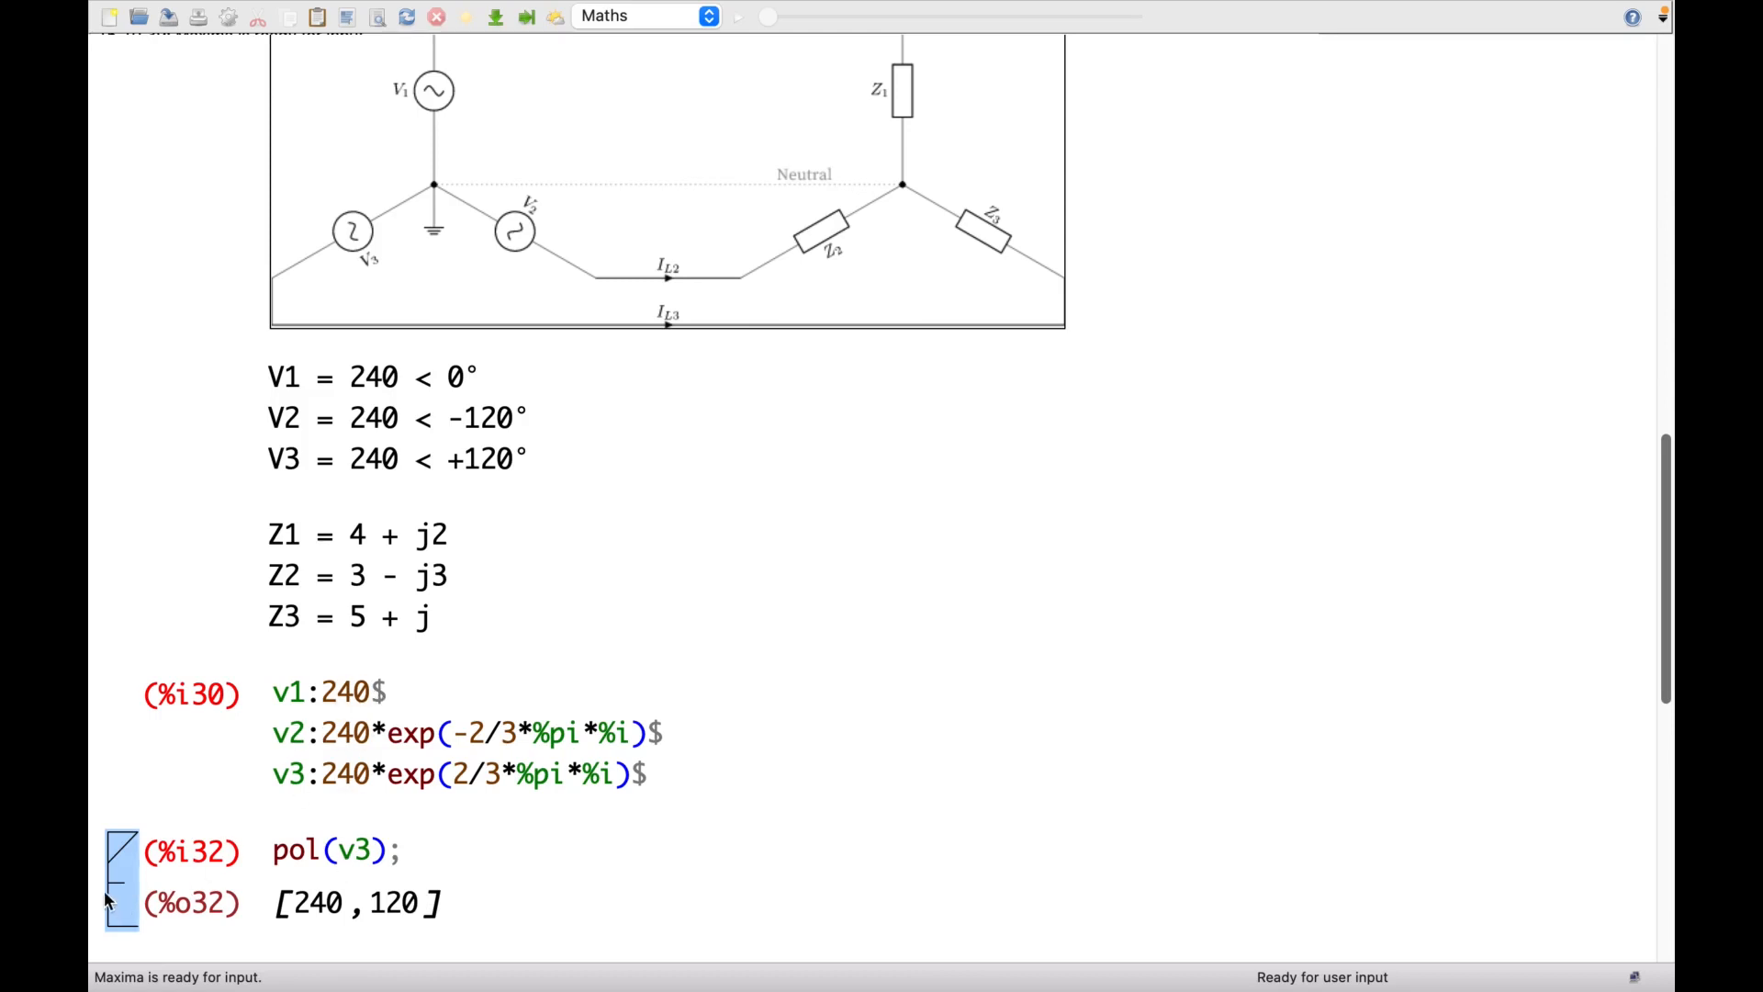
key("Delete")
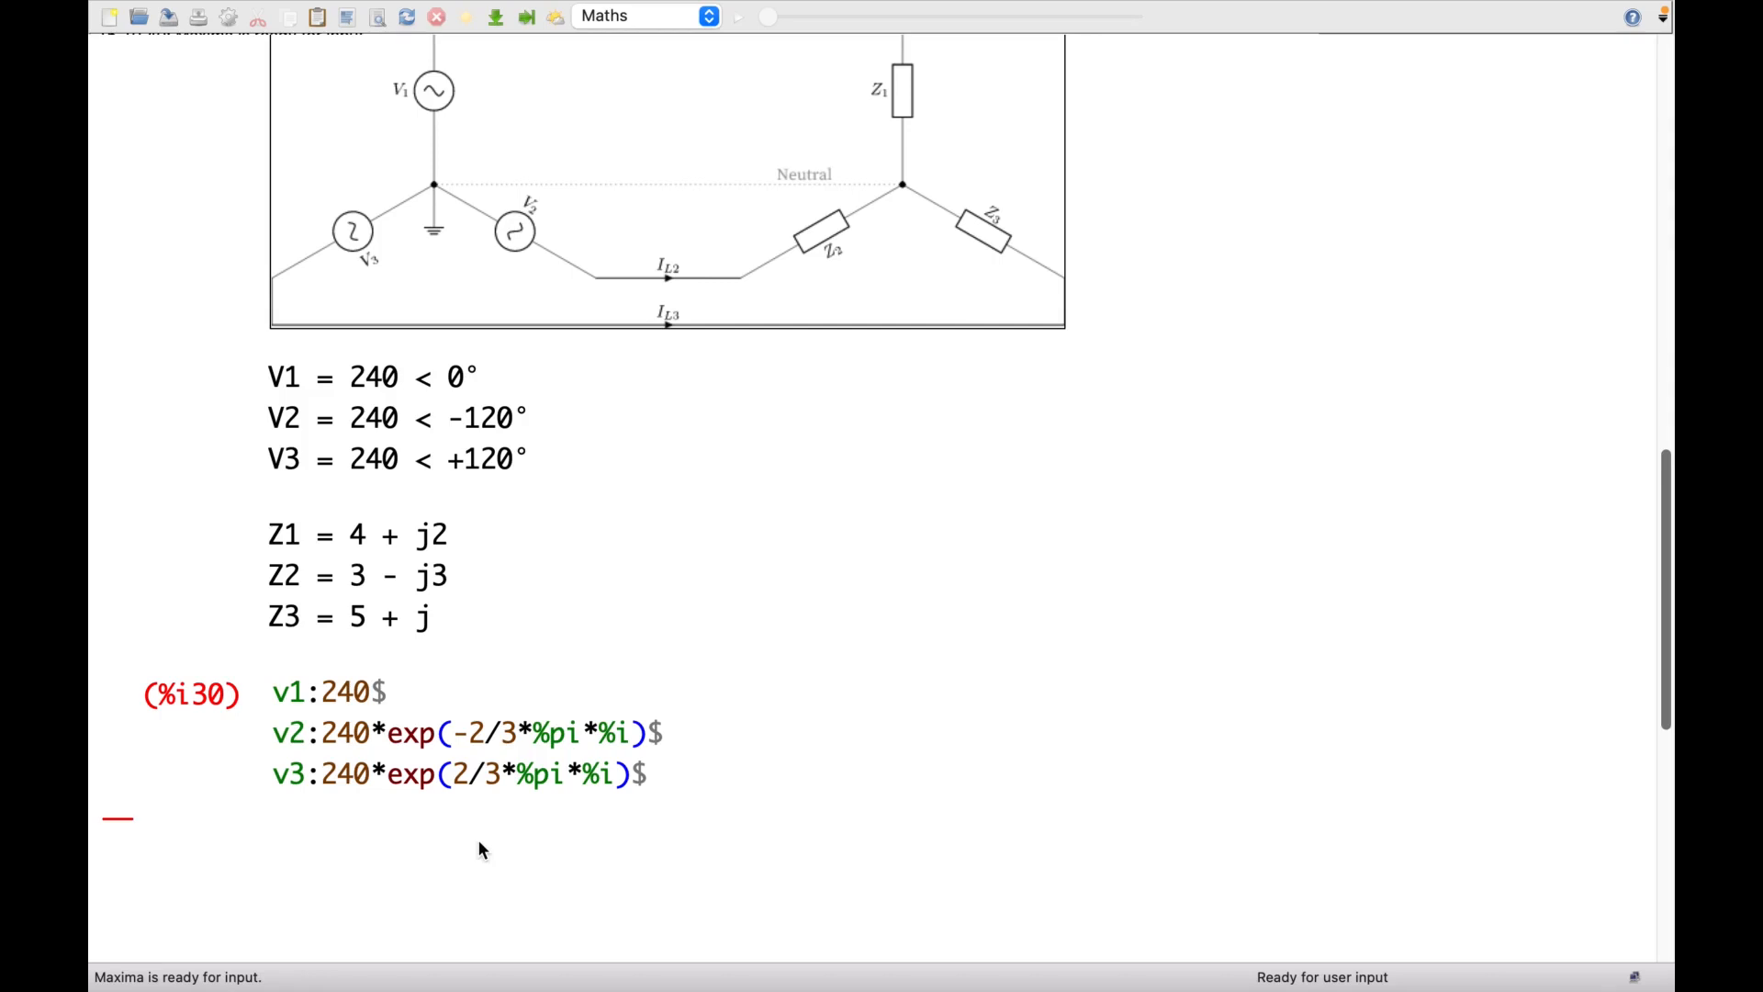
Define the impedances z1:4+%i*2$, z2:3-%i*3$ and z3:5+%i$ in a new cell, and evaluate it.
type("z1")
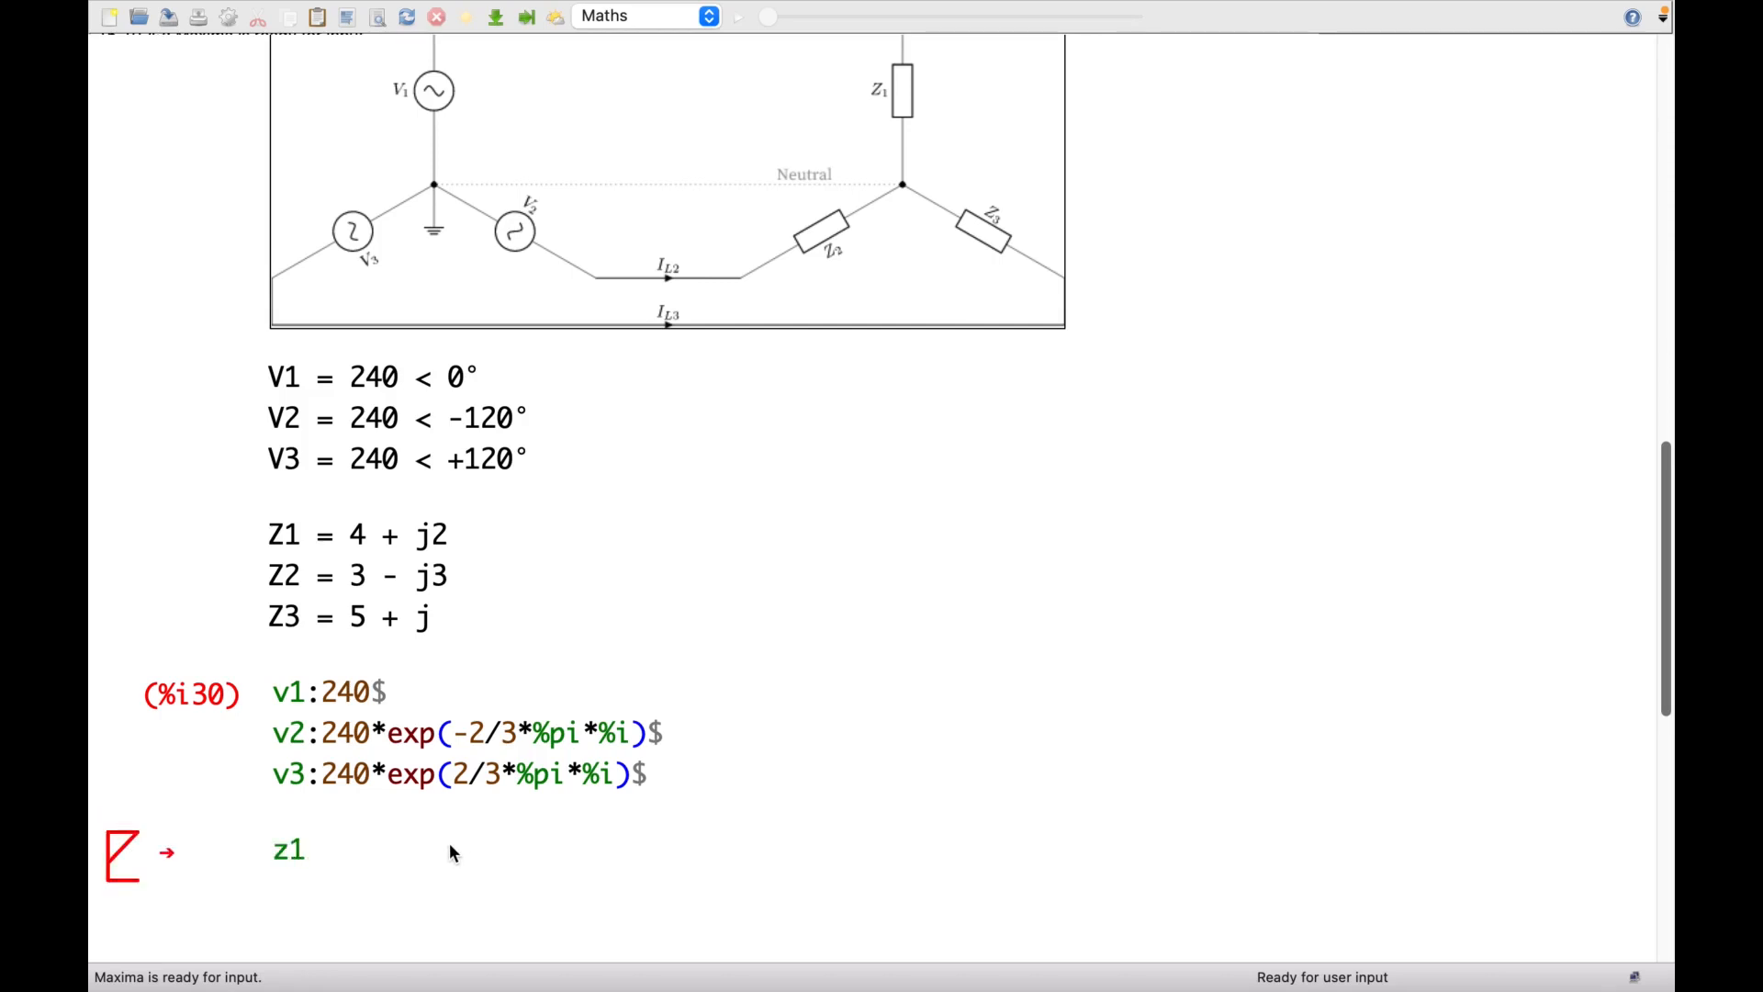
type(":4+%i*2$")
key("Return")
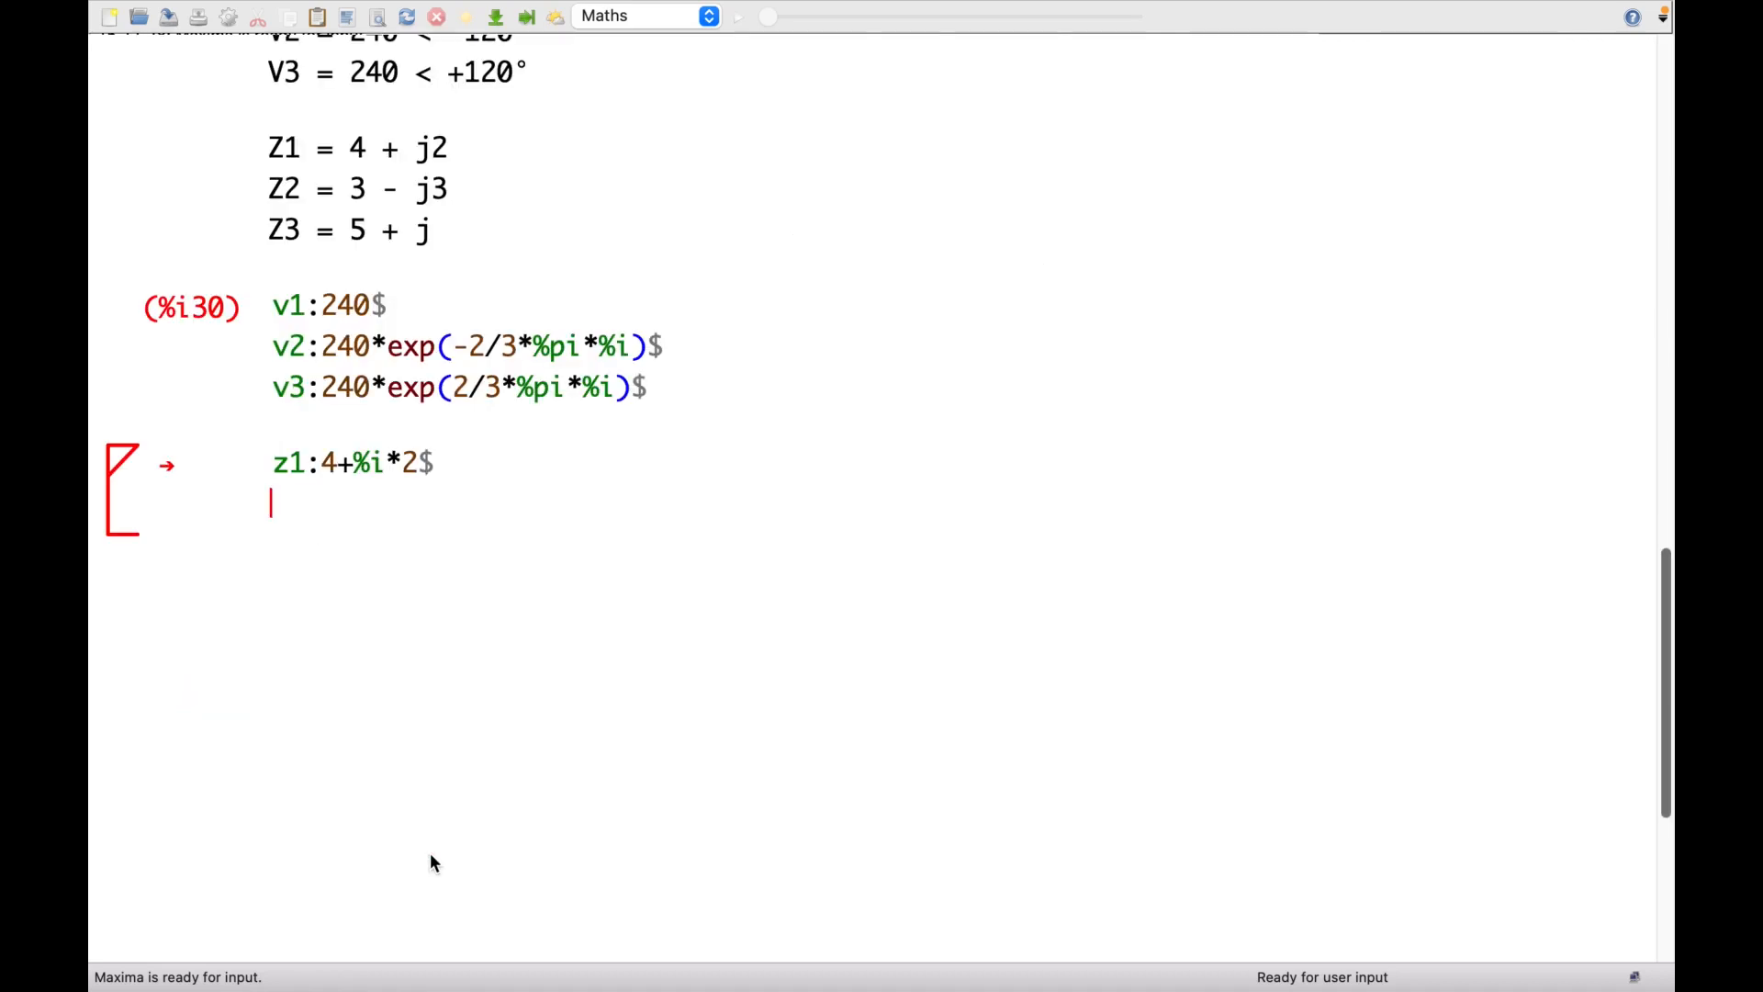
type("z2:3-%i*3")
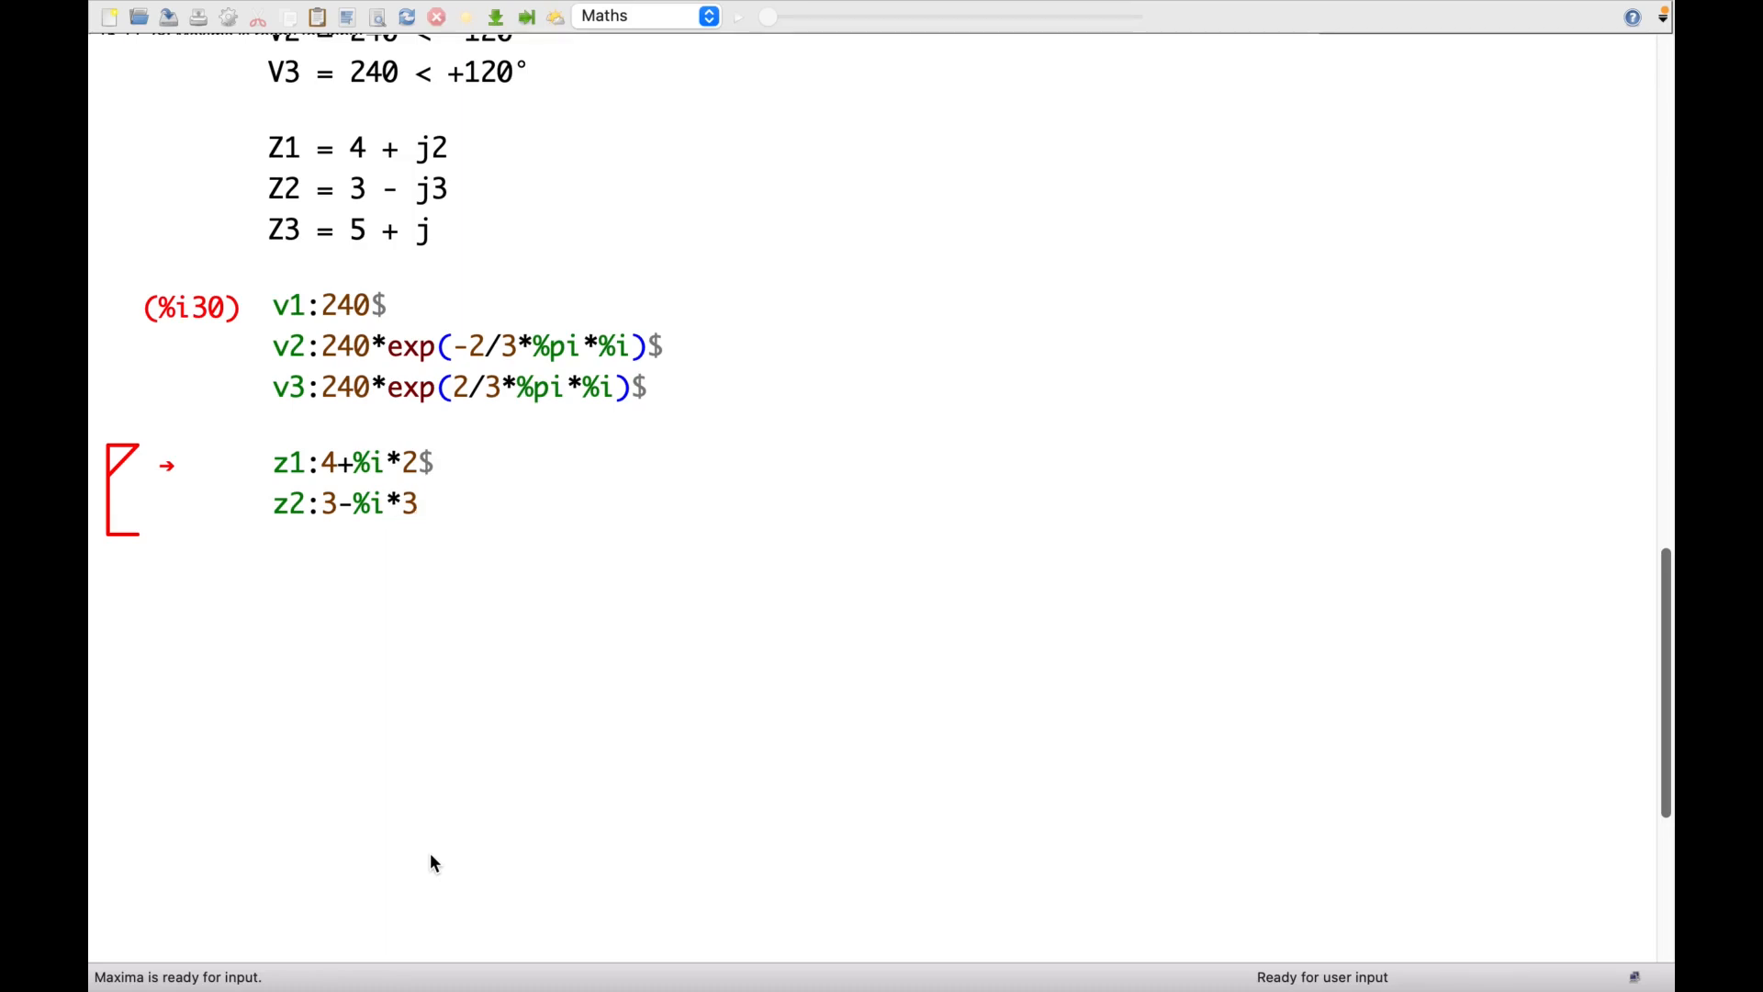
type("$")
key("Return")
type("z3:5")
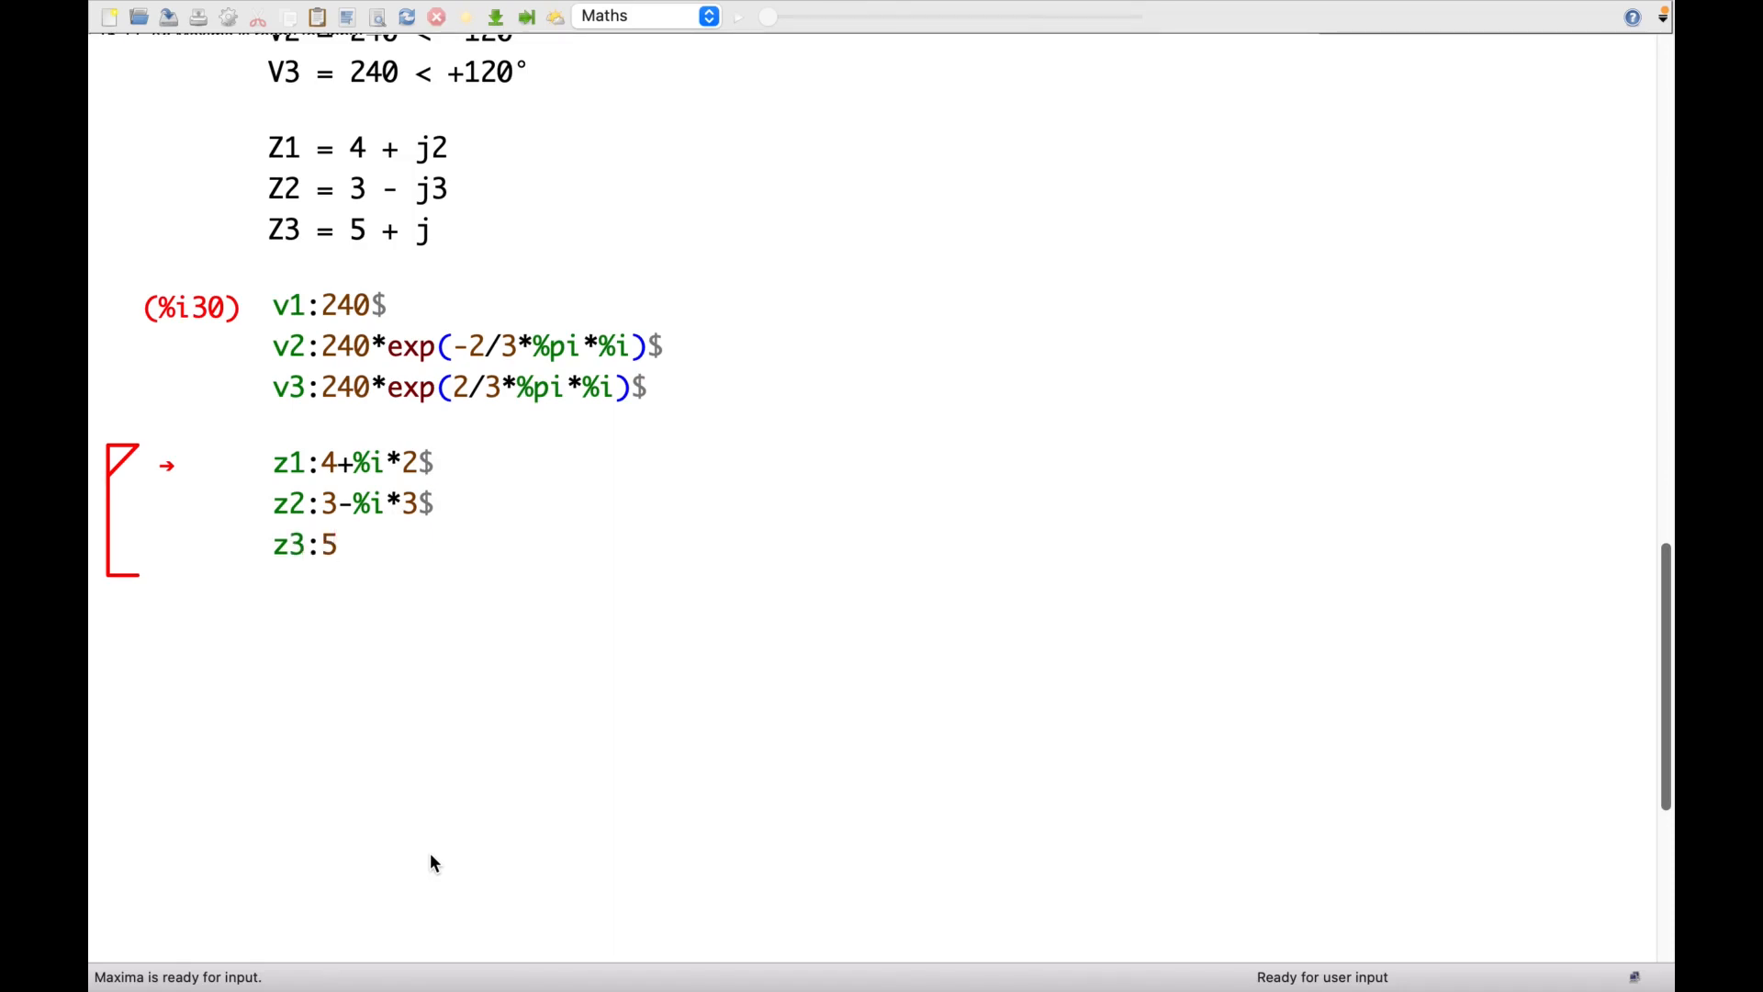
type("+%i$")
key("shift+Return")
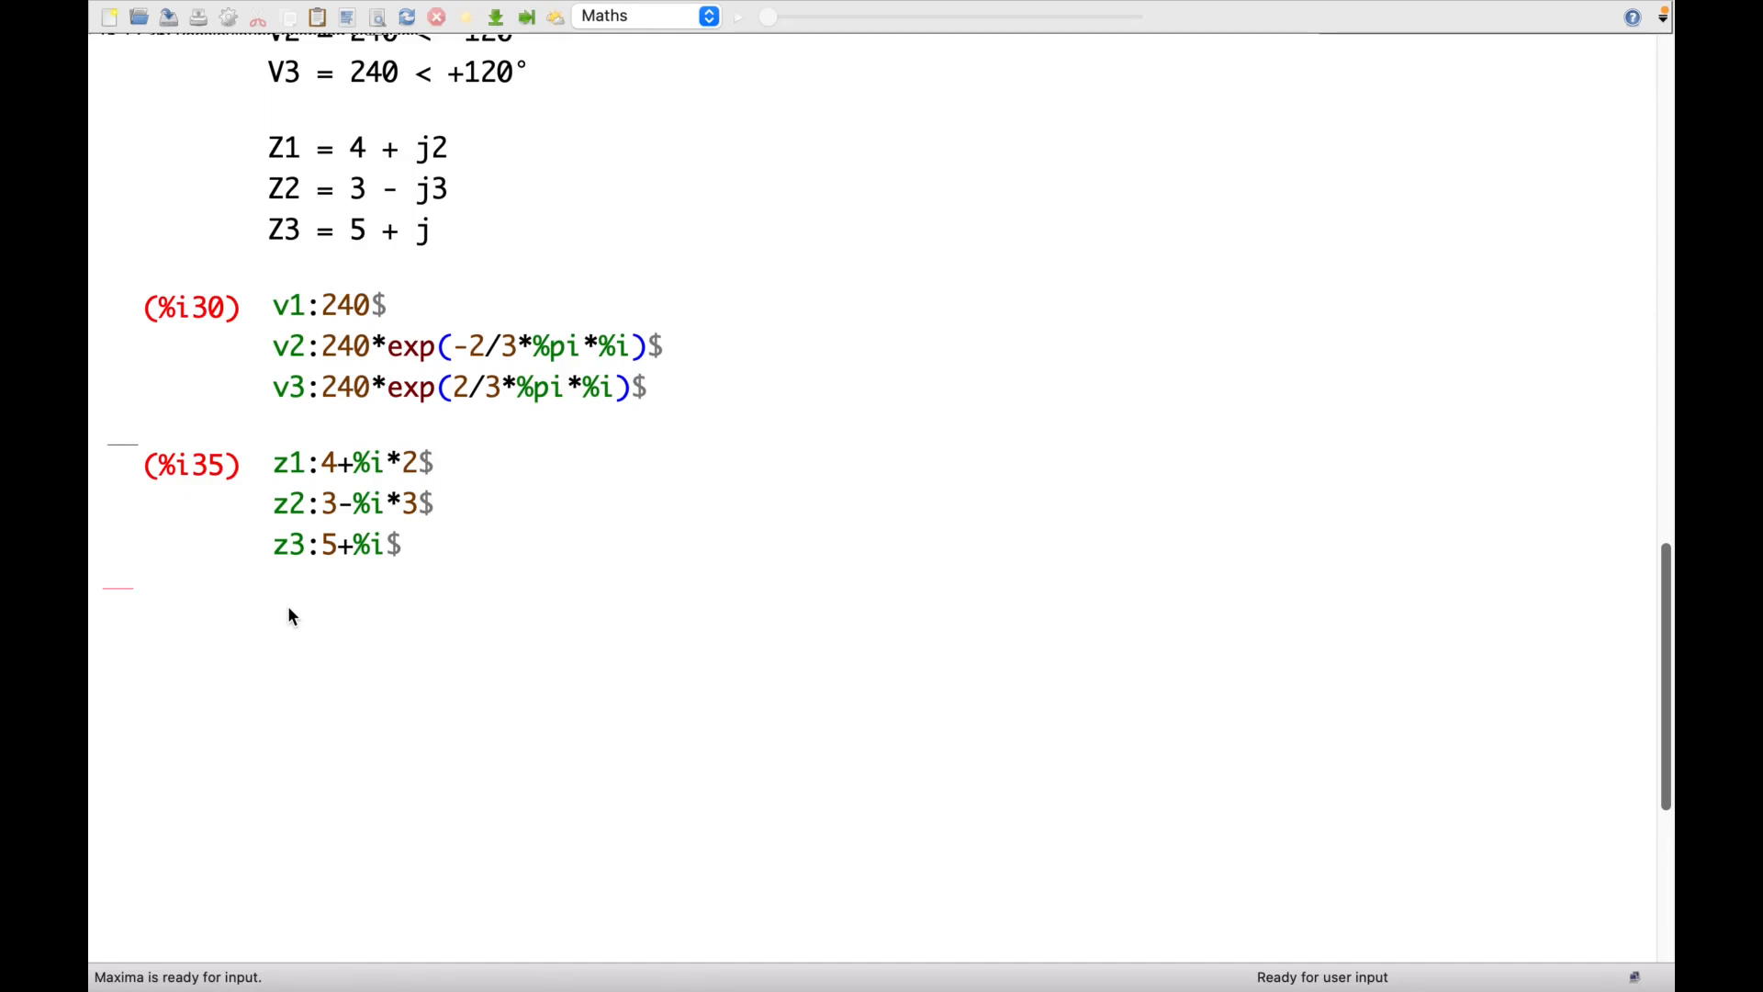
Define the line currents i1:v1/z1, i2:v2/z2 and i3:v3/z3 on one line in a new cell, and evaluate it with output shown.
type("i1:")
type("v1")
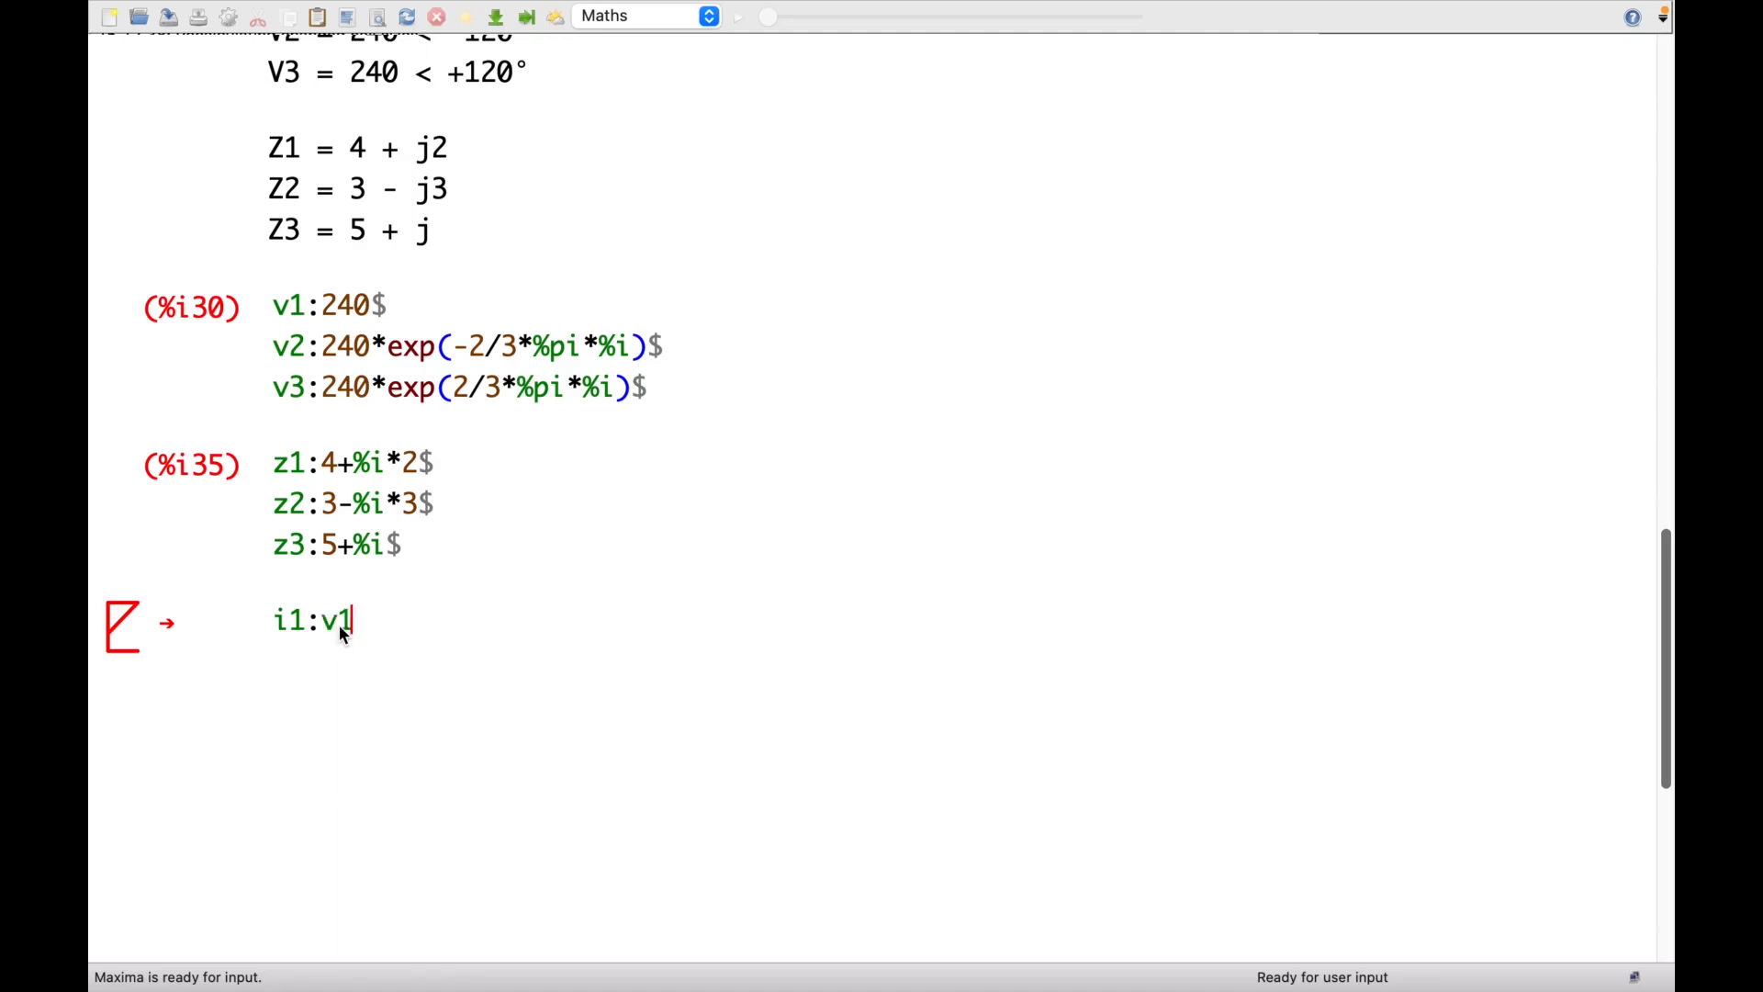
type("/z1")
type(";")
type(" i2")
type("\"v2")
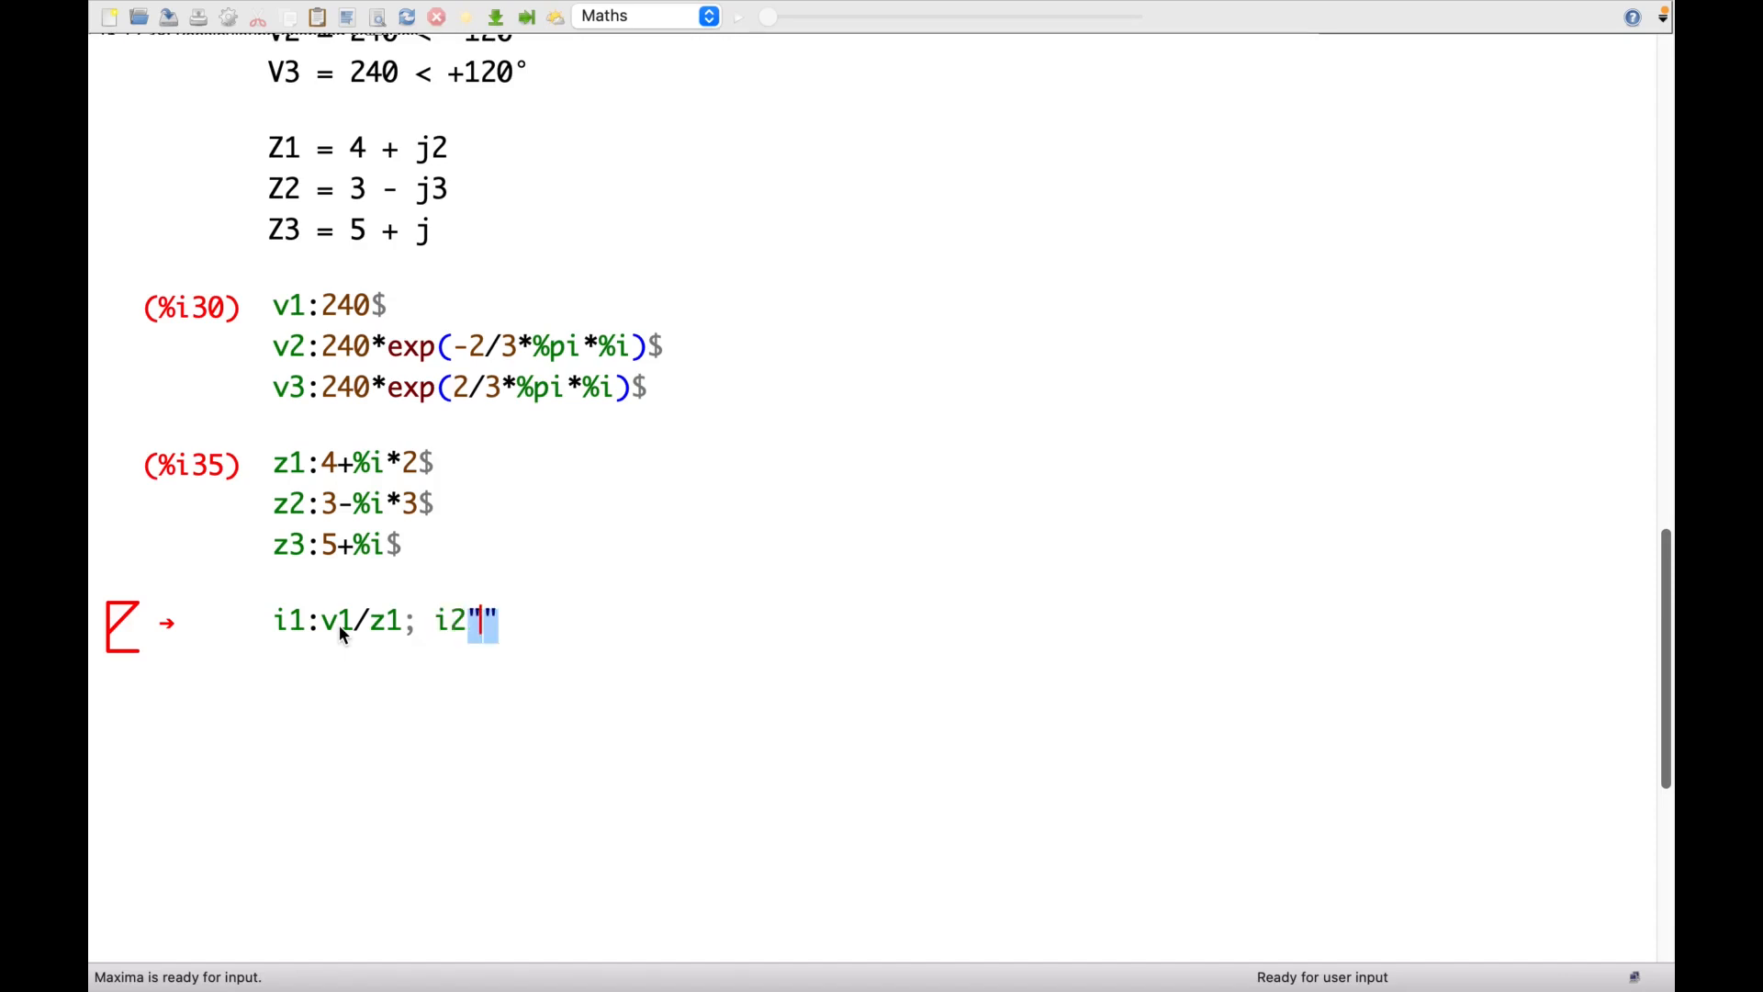
key("BackSpace")
key("BackSpace")
key("BackSpace")
type(":v2/z2; ")
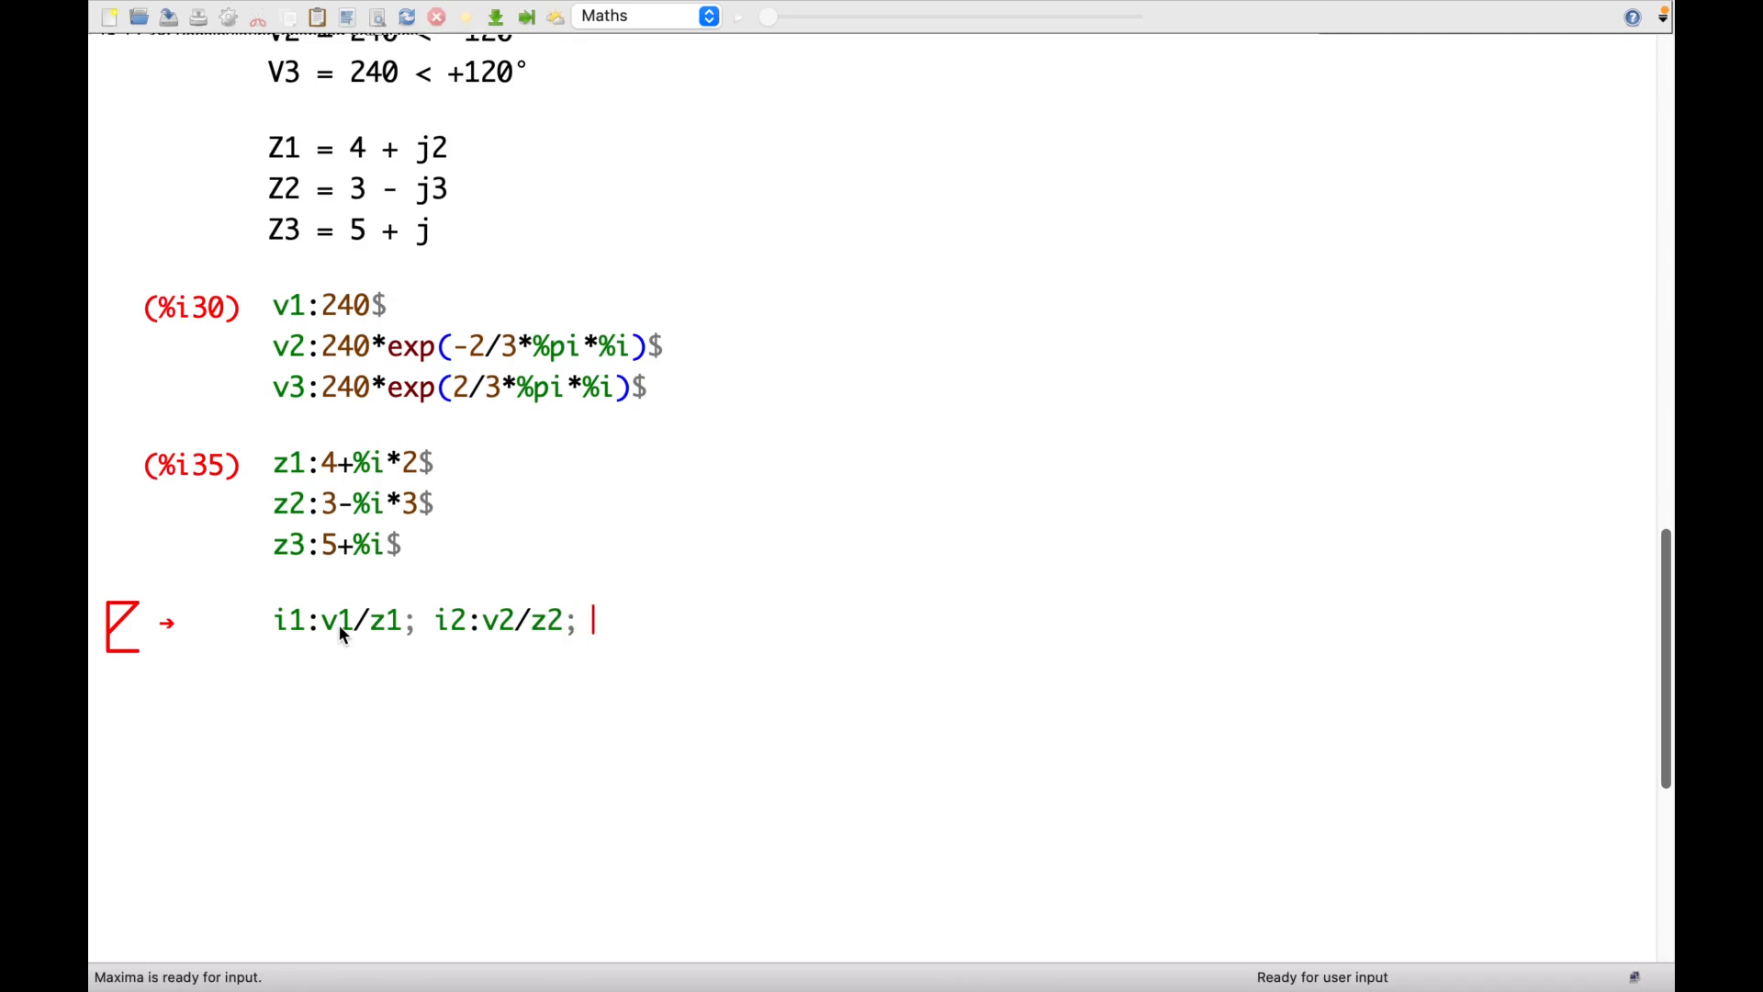
type("i3:v3/z3;")
key("shift+Return")
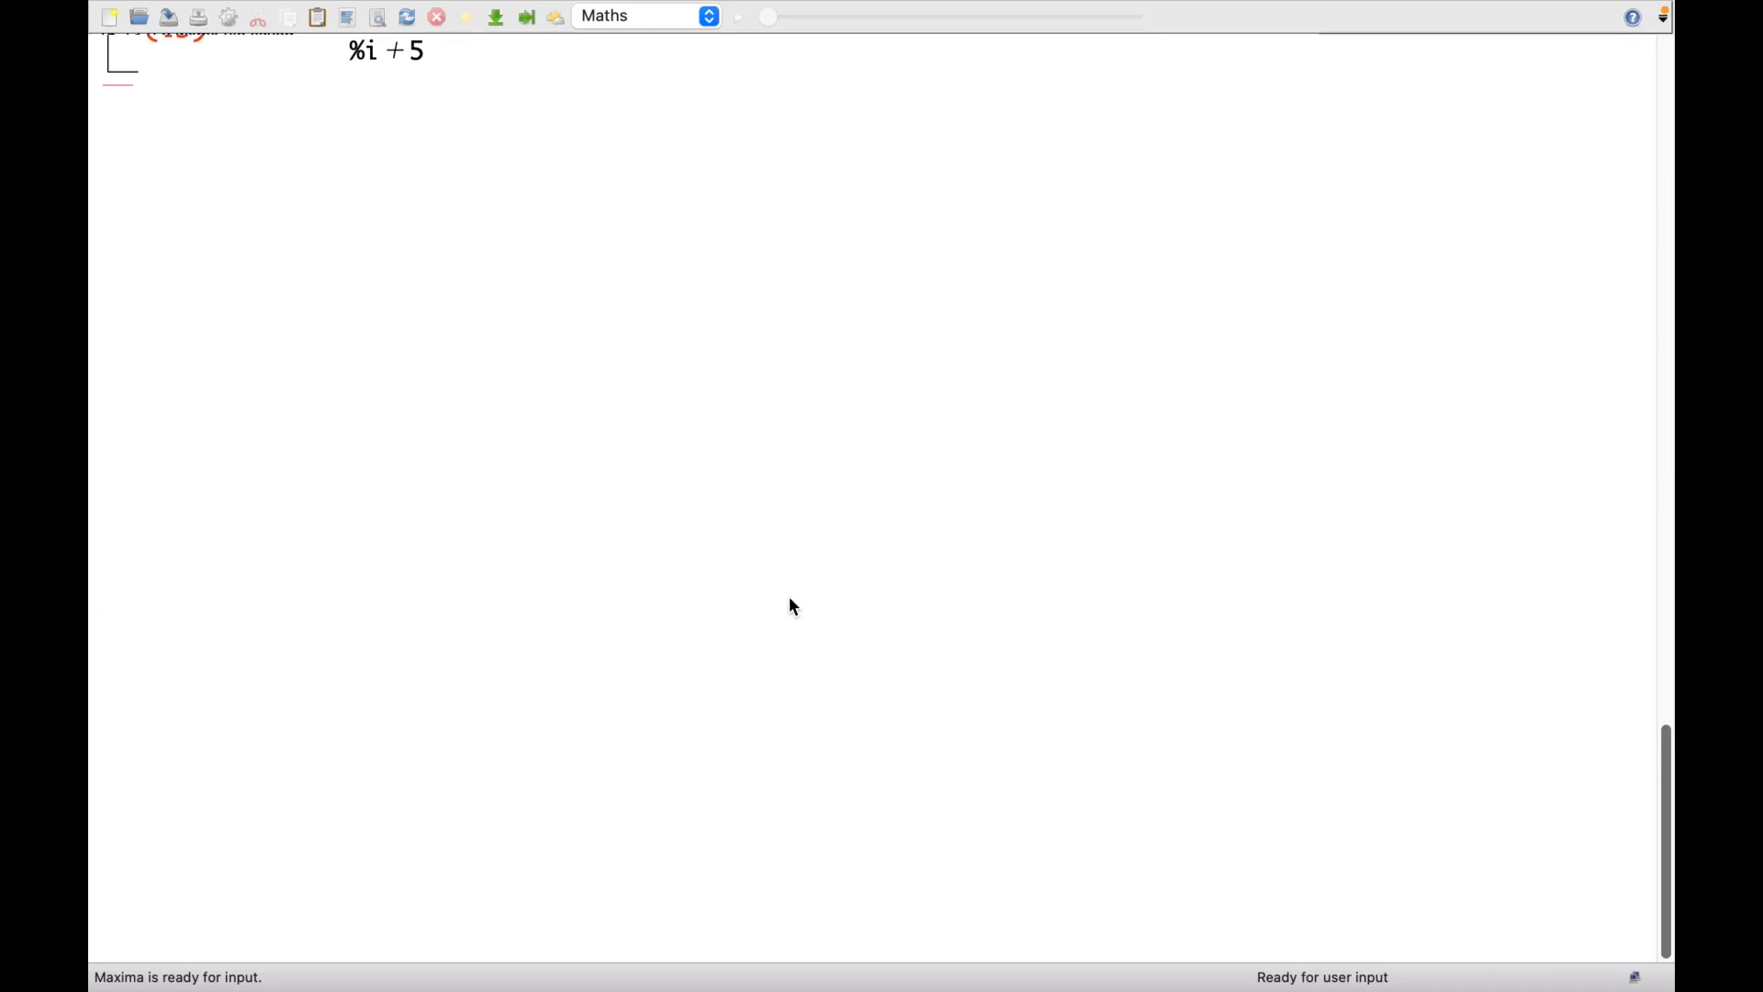
Suppress the output of the three current definitions by ending each with $ instead of a semicolon, and re-evaluate the cell.
scroll(828, 450, "up", 3)
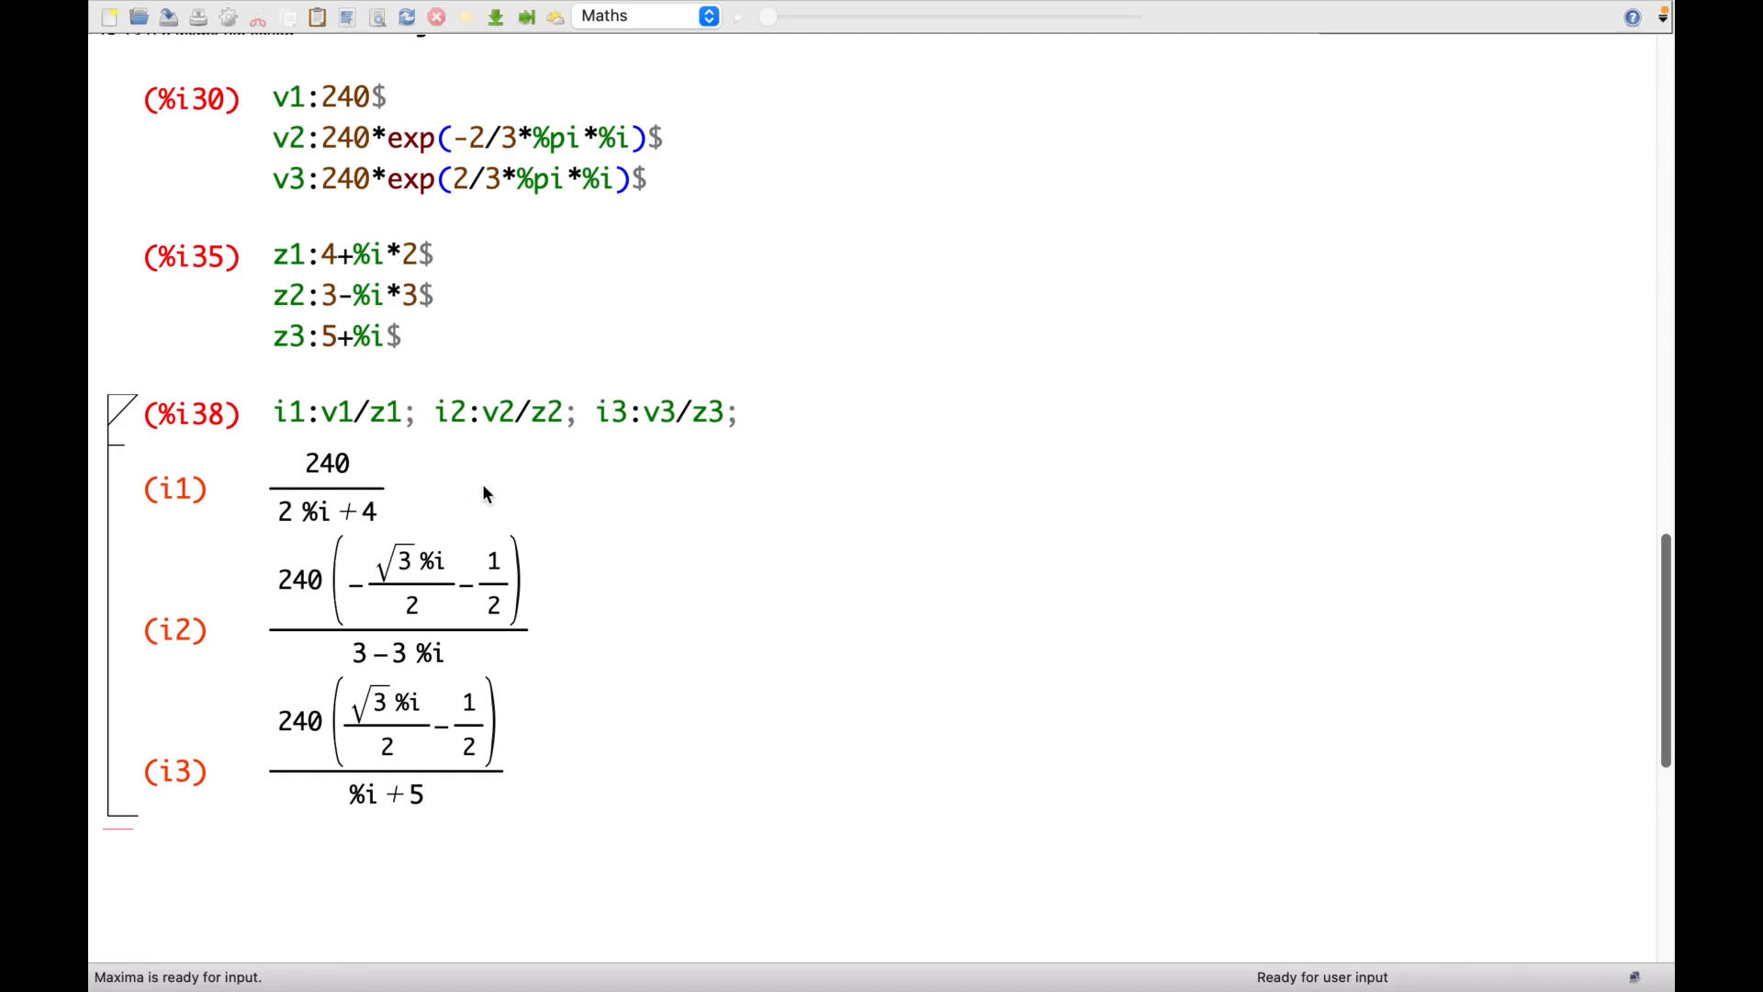
left_click(415, 415)
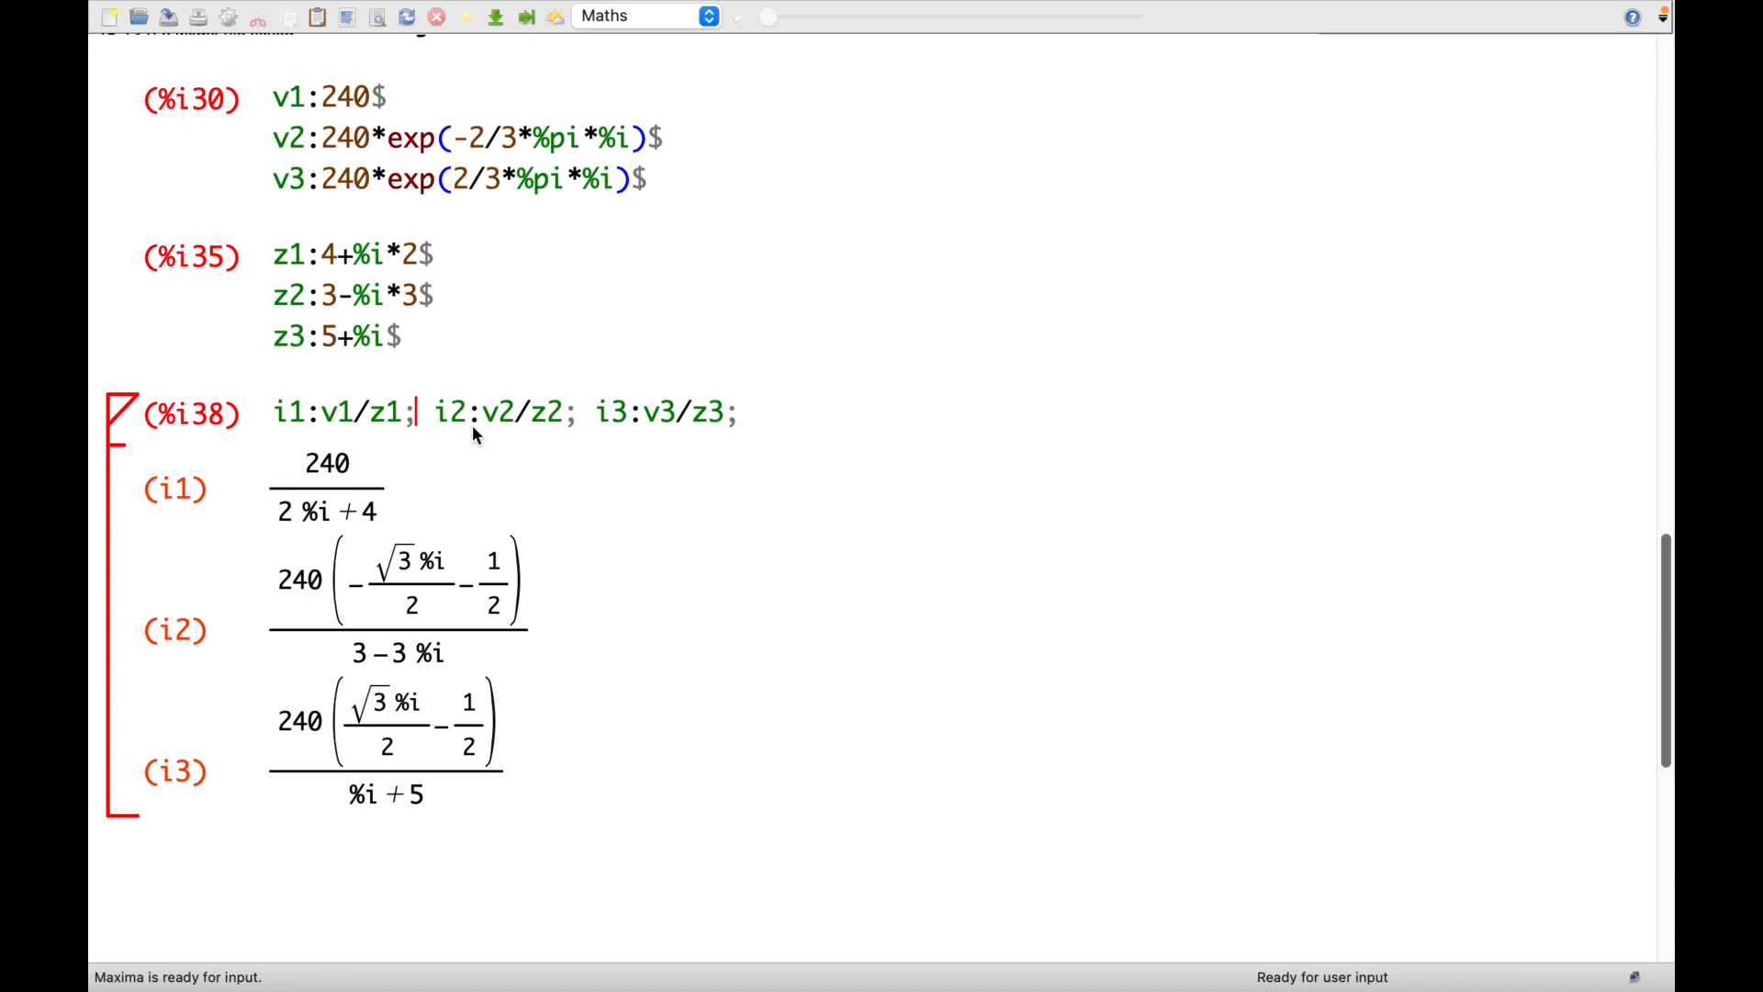
key("BackSpace")
type("$")
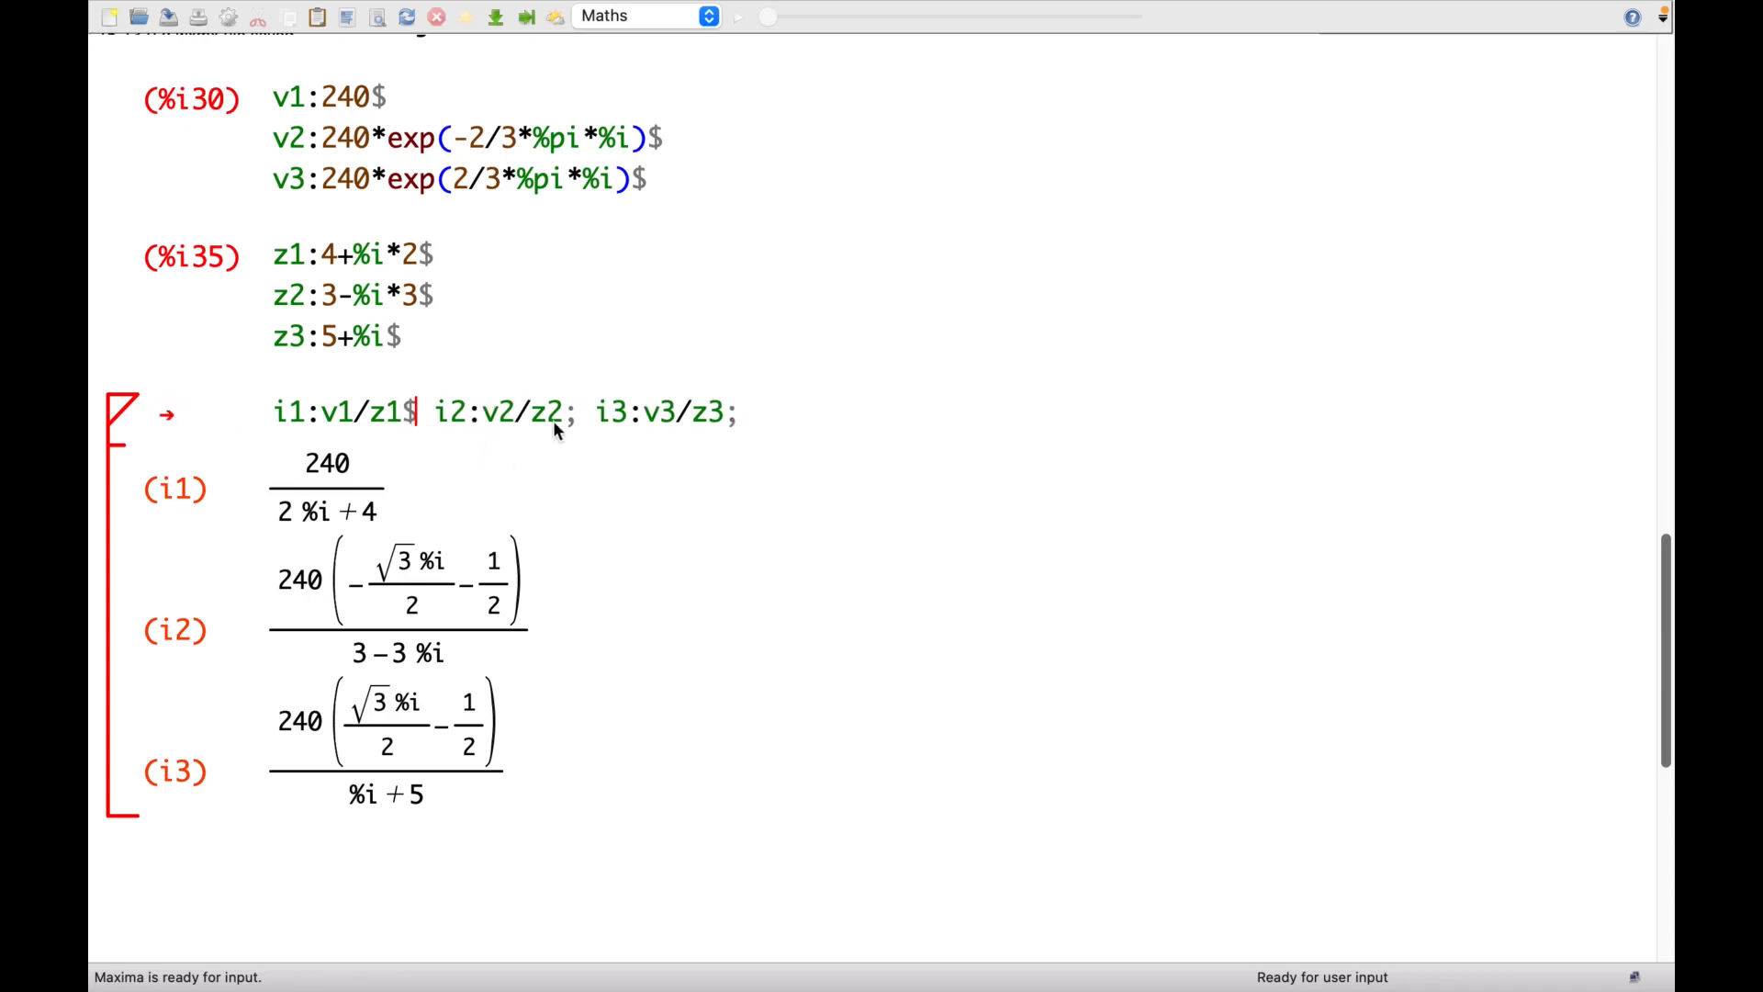
left_click(579, 416)
key("BackSpace")
type("$")
key("shift+Return")
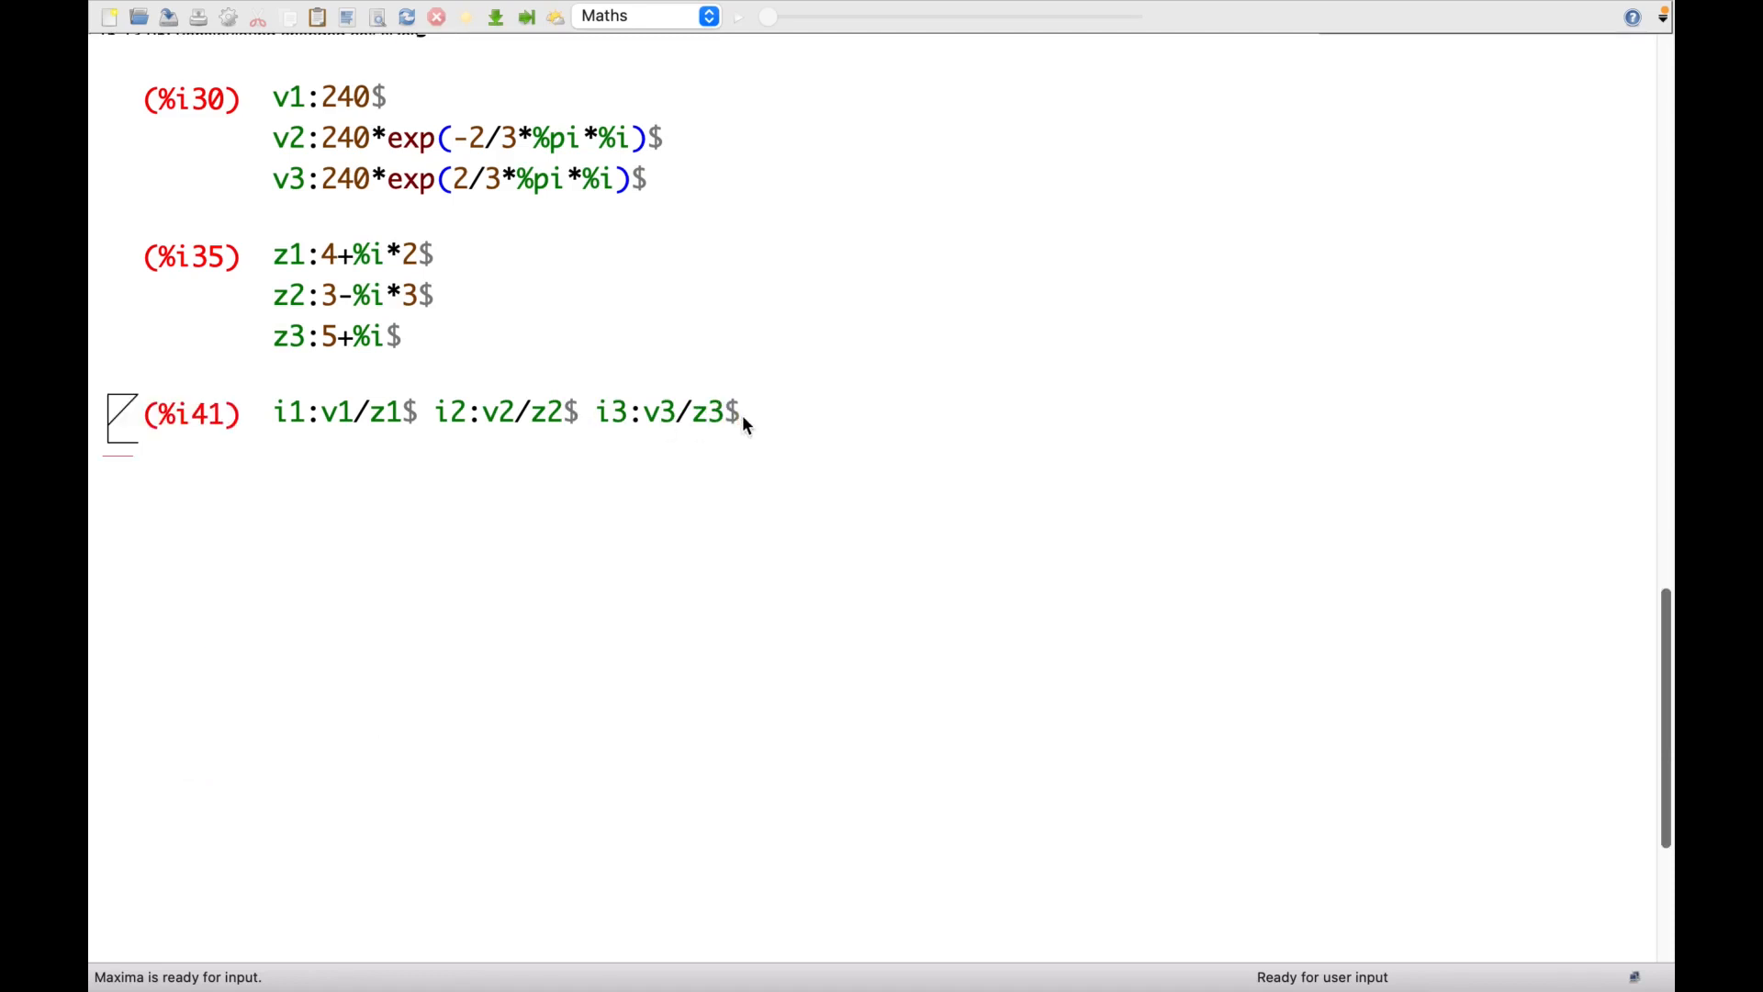
Evaluate rectform(i1) in a new cell to get the rectangular form of i1.
left_click(432, 523)
type("red")
type("tfor")
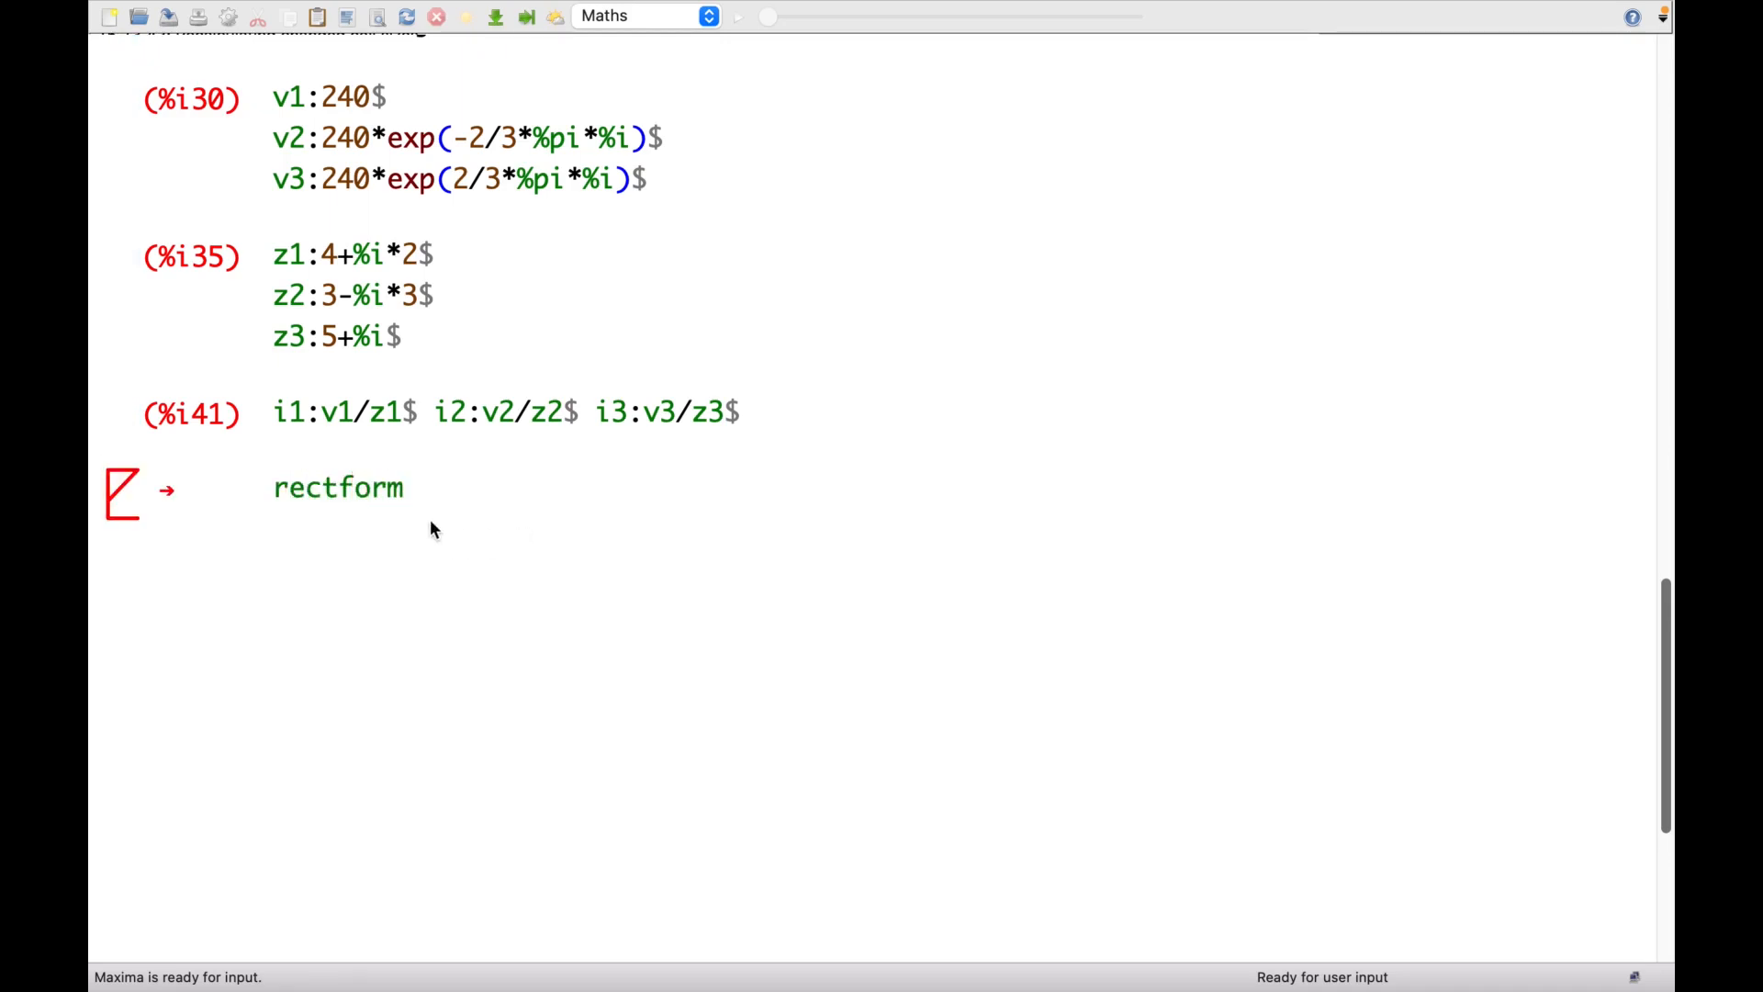
type("m")
type("(i1")
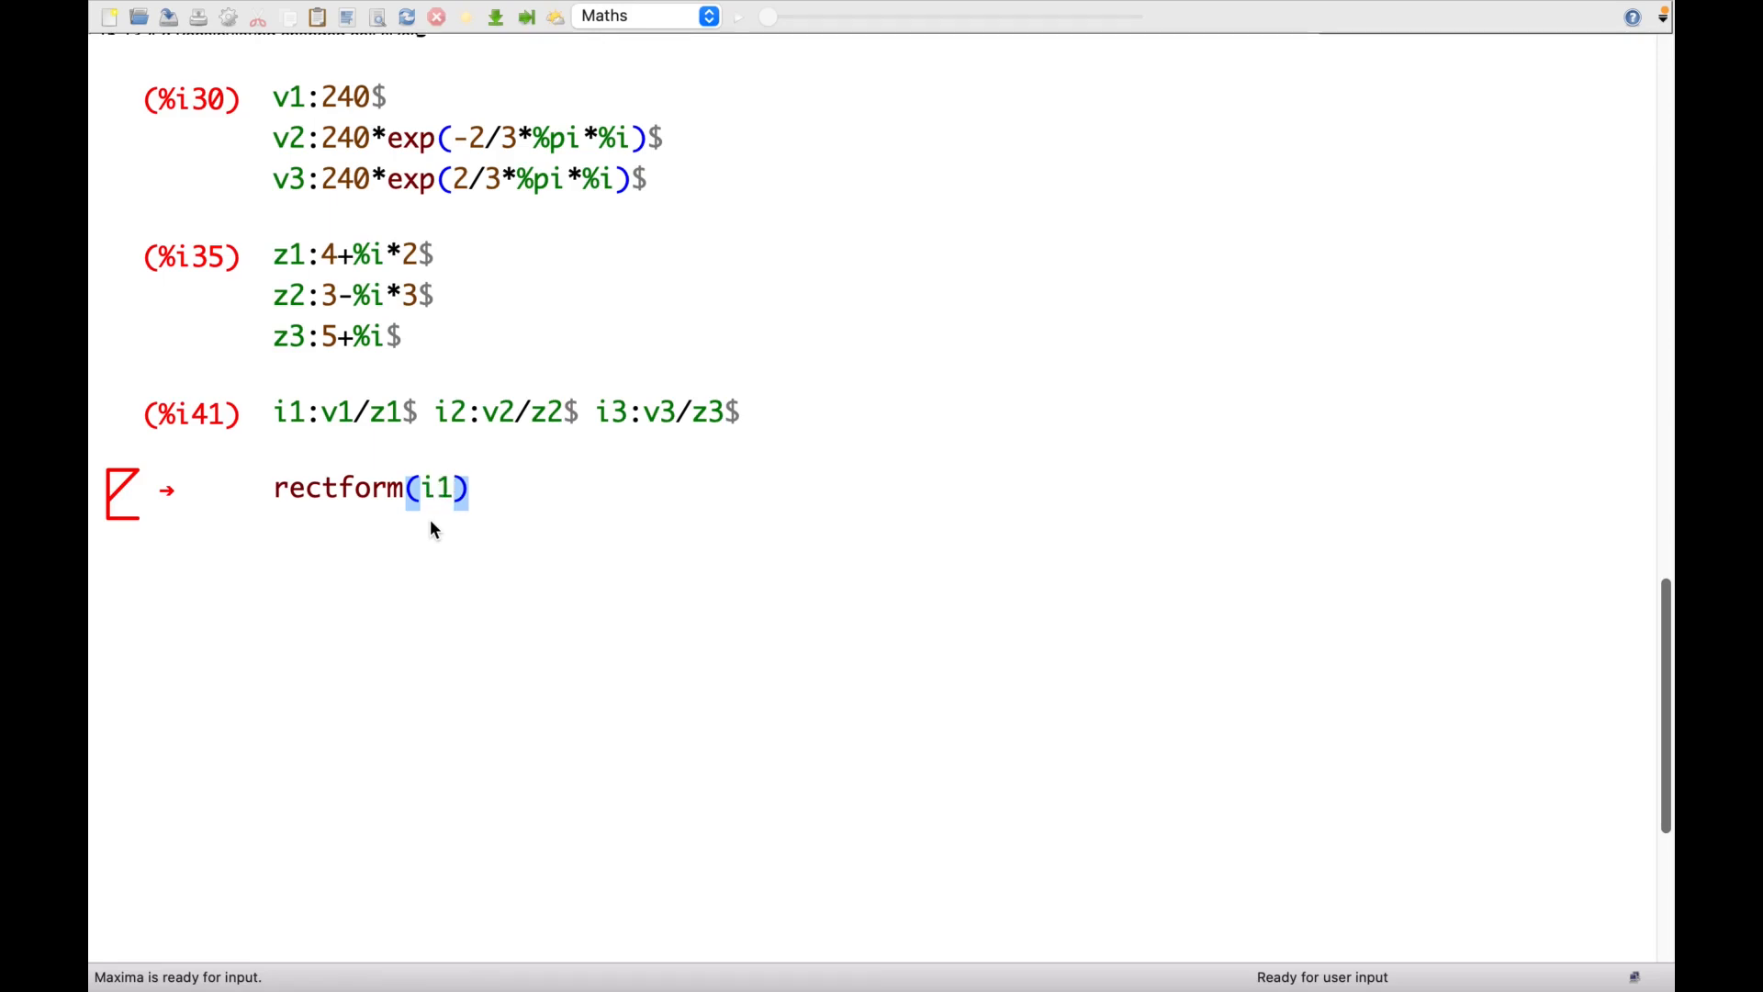
key("shift+Return")
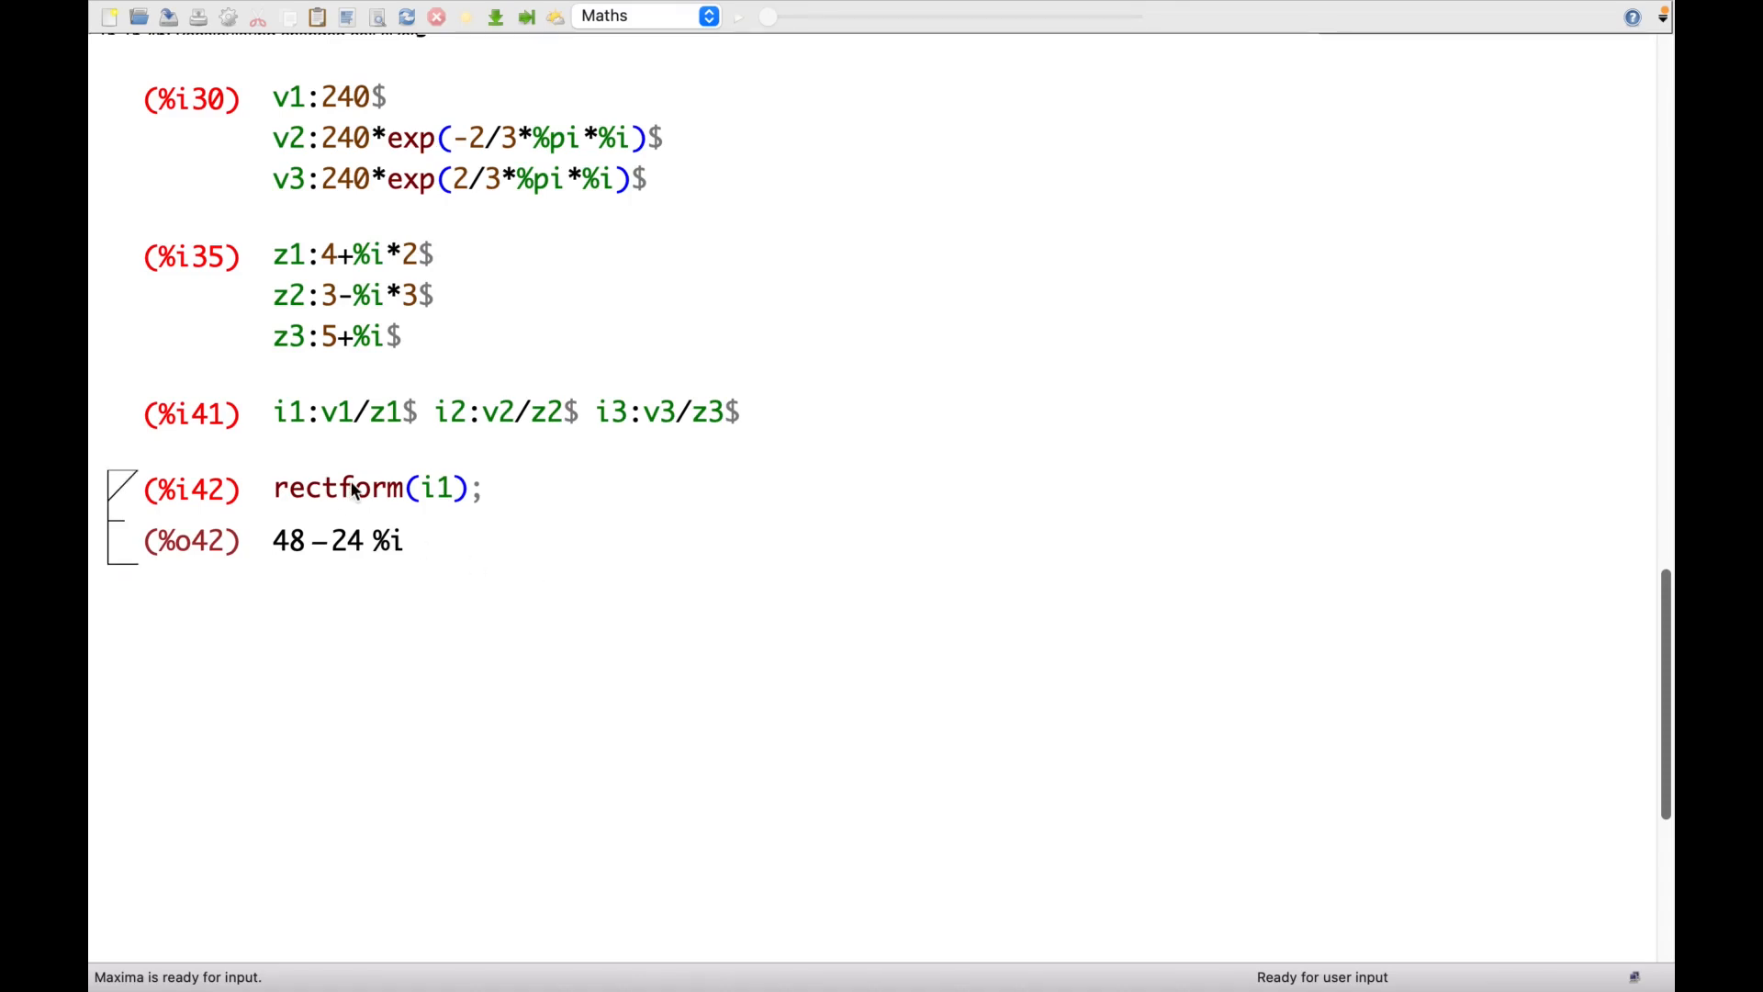
Evaluate pol(i1) in a new cell to get the polar form of i1.
type("pol")
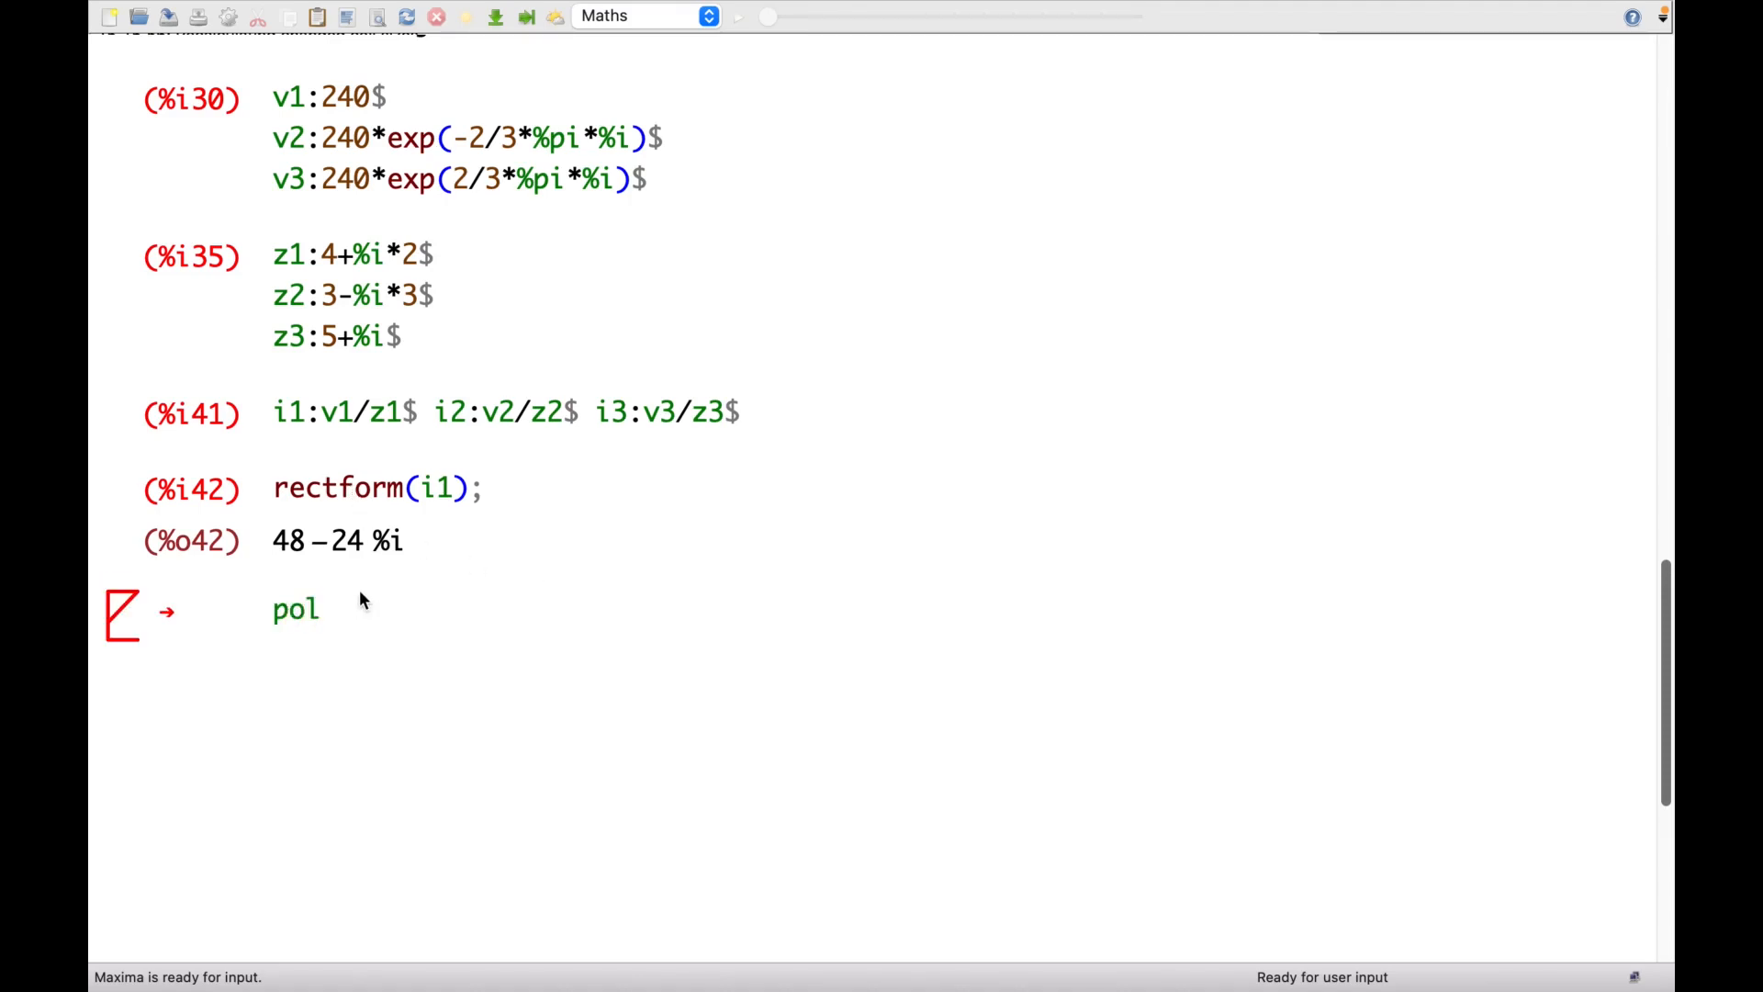
type("(i1);")
key("shift+Return")
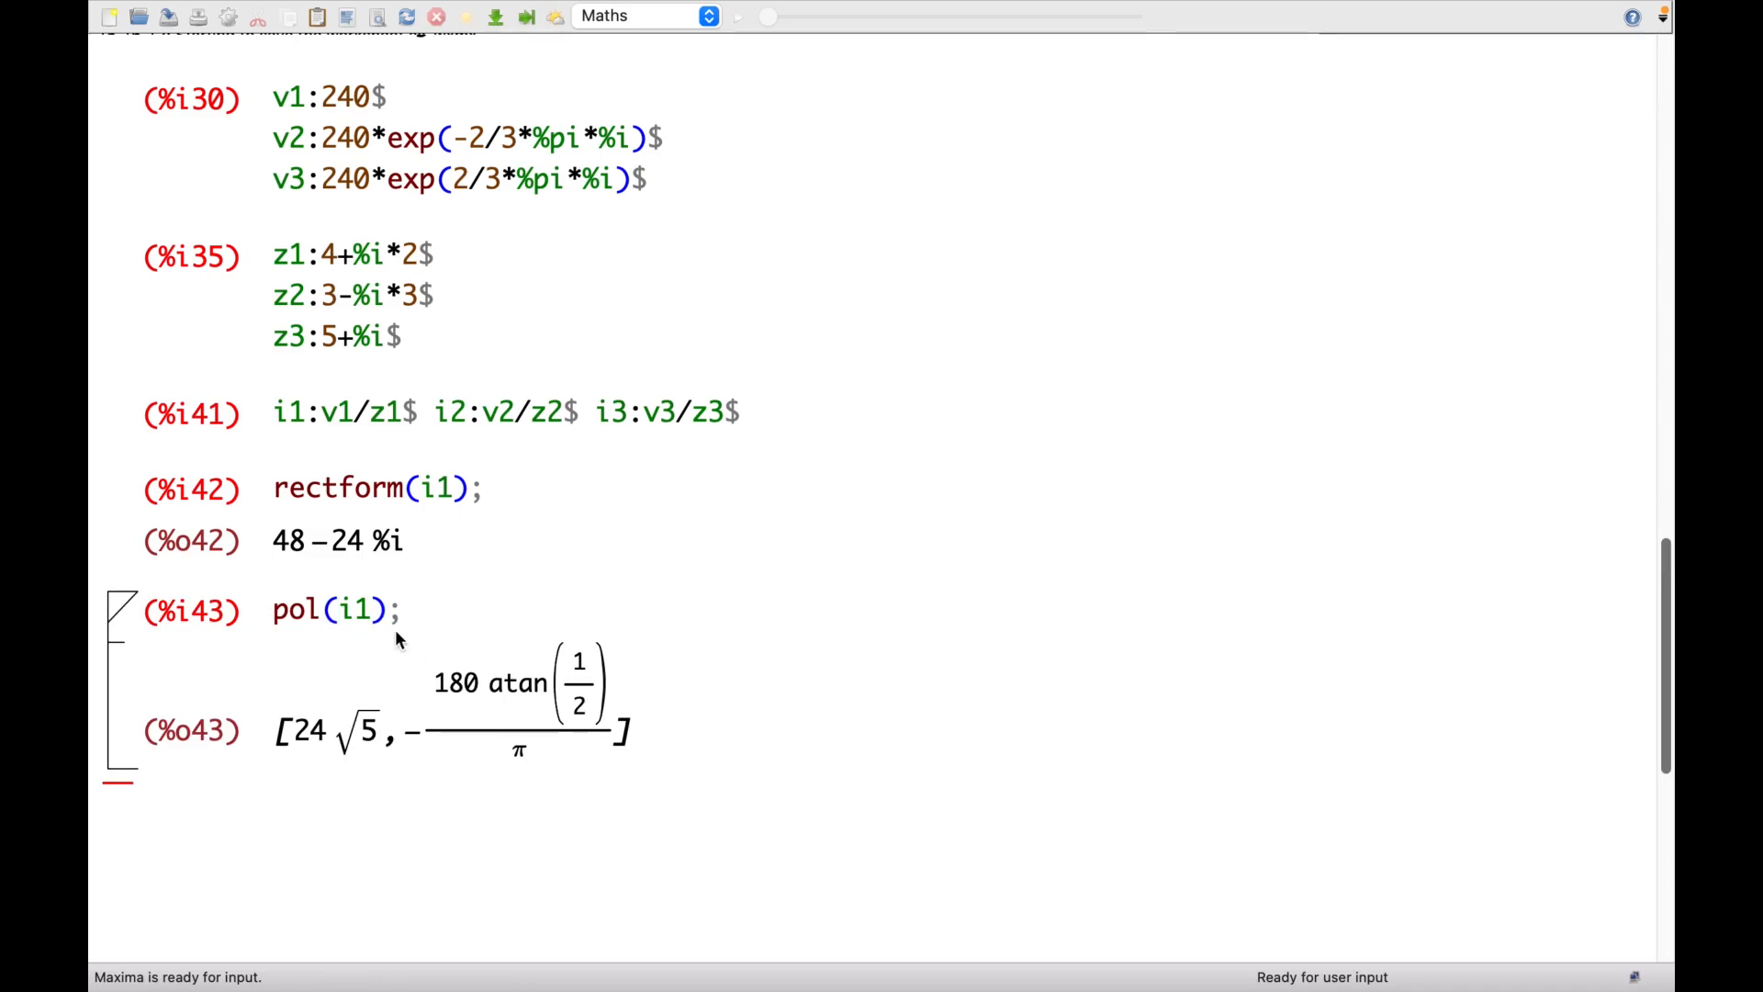
Add ,numer to pol(i1) and re-evaluate the cell to get the polar form of i1 as decimal numbers.
left_click(388, 615)
type(",numer")
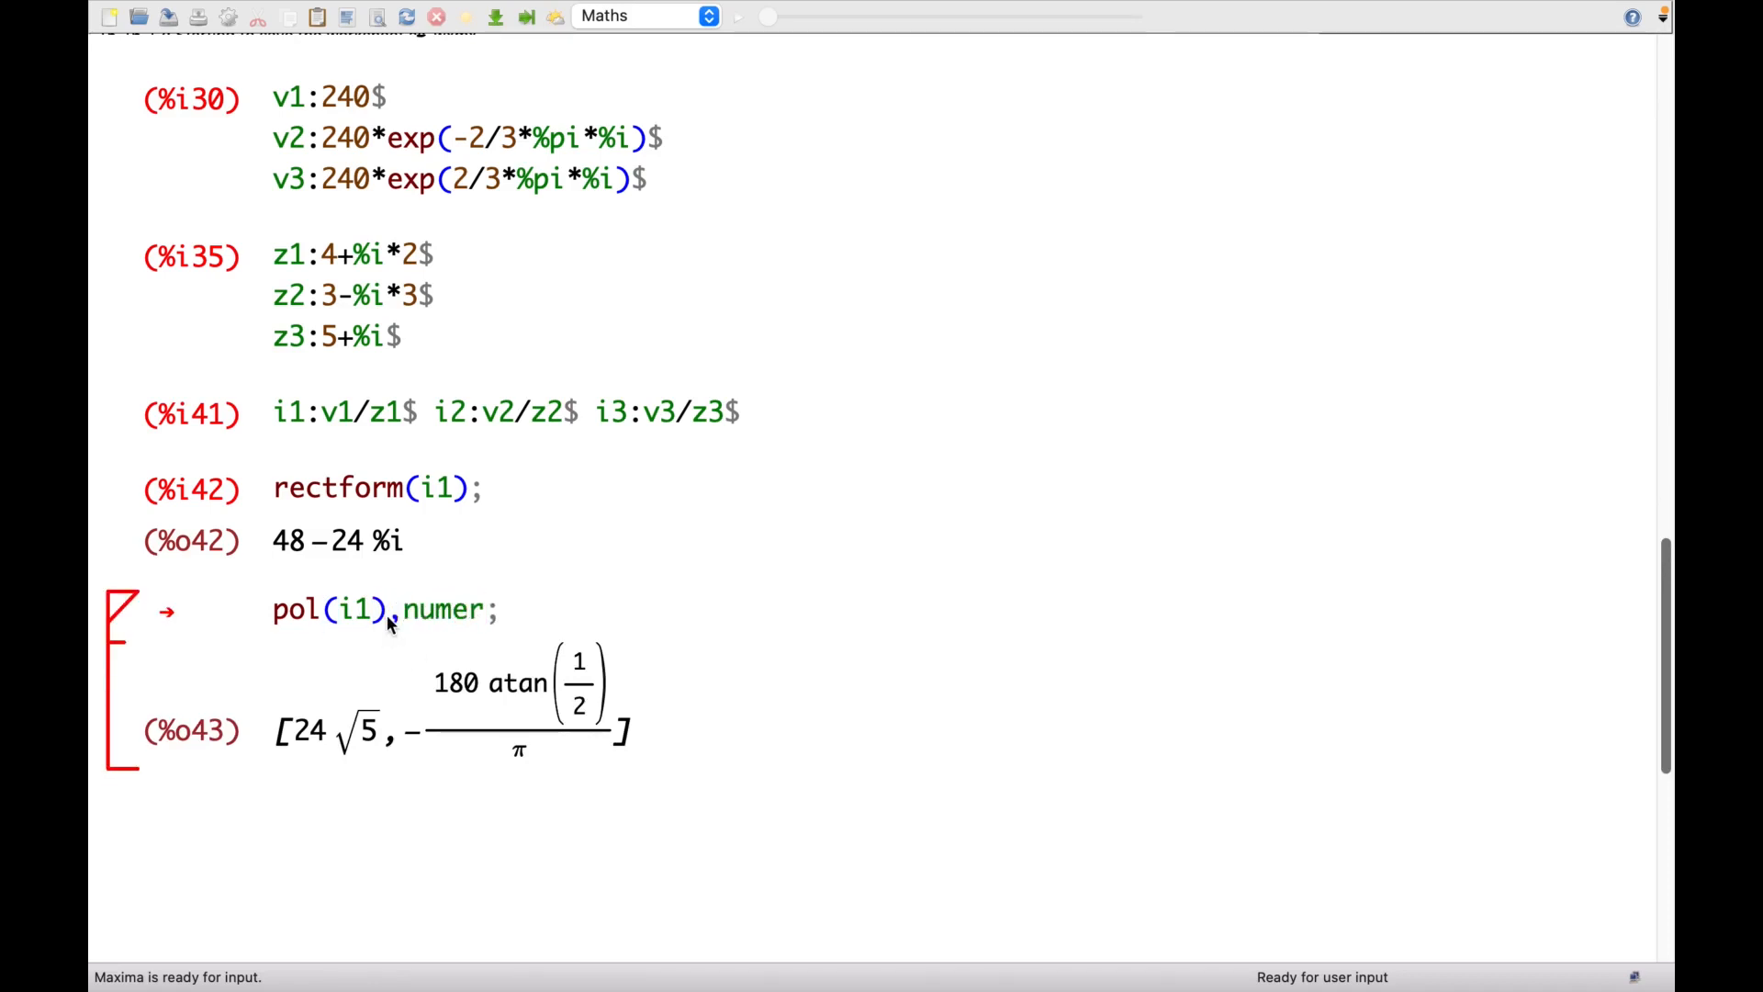
key("shift+Return")
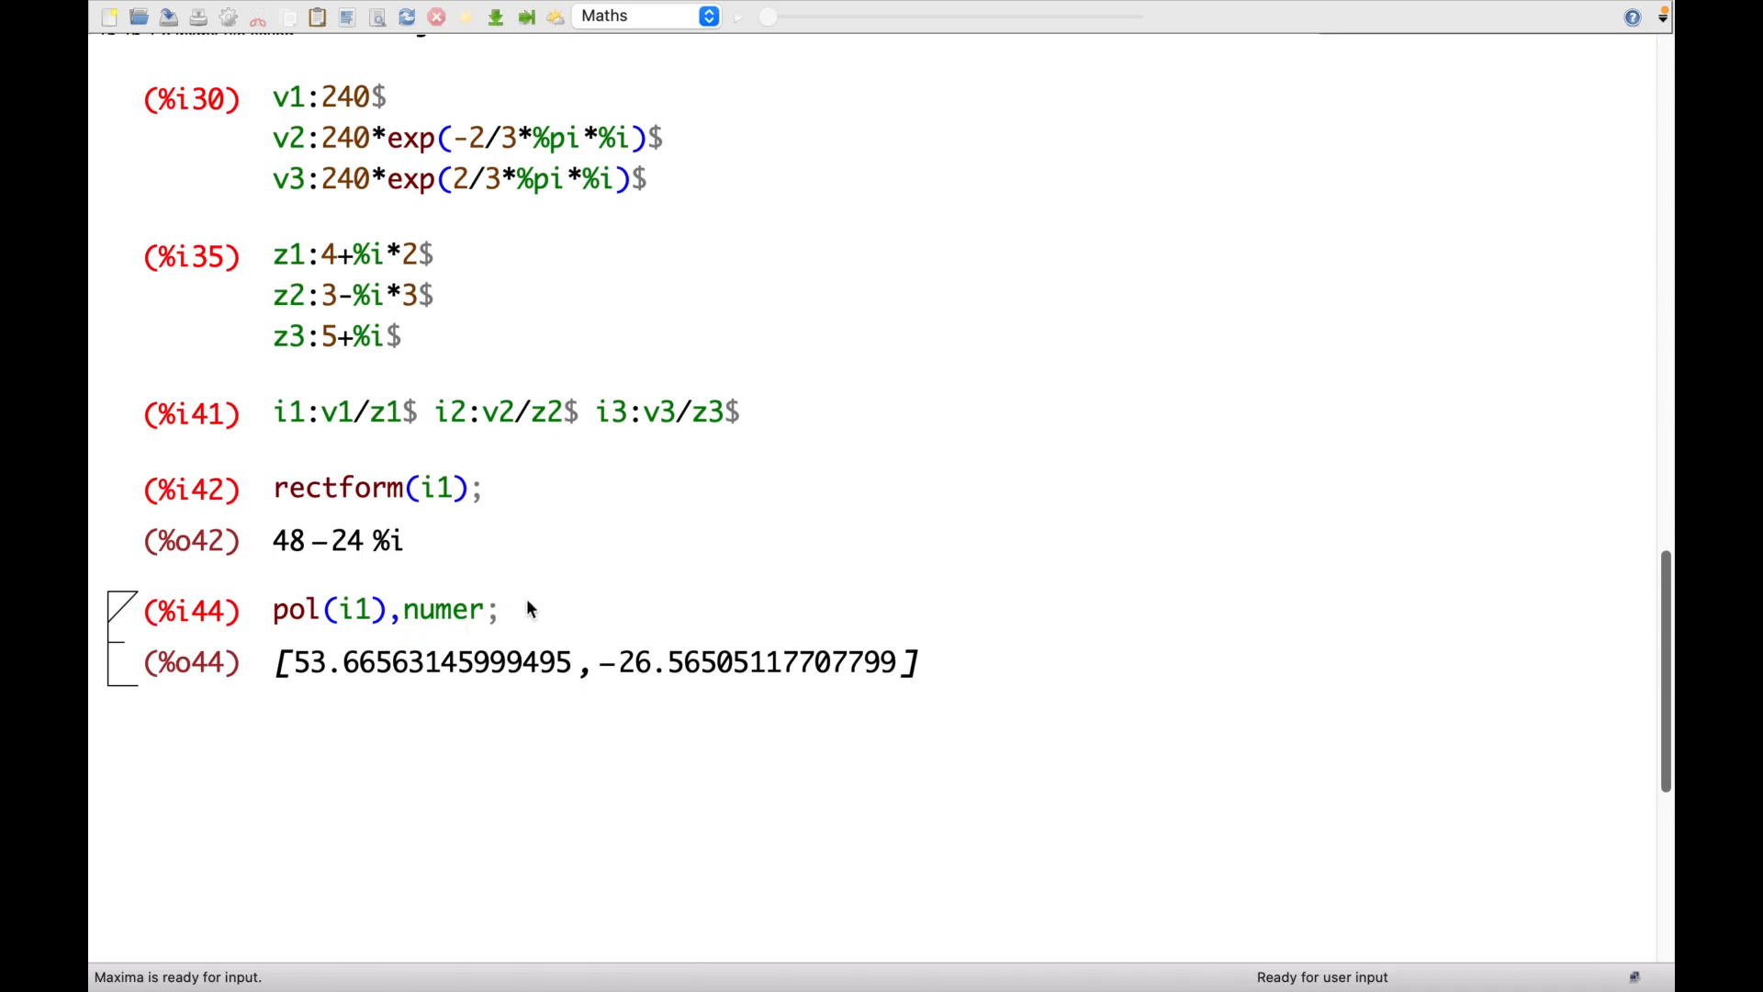
Append pol(i2),numer; and pol(i3),numer; to the pol(i1) line and evaluate the polar forms of all three currents.
left_click_drag(525, 608, 271, 612)
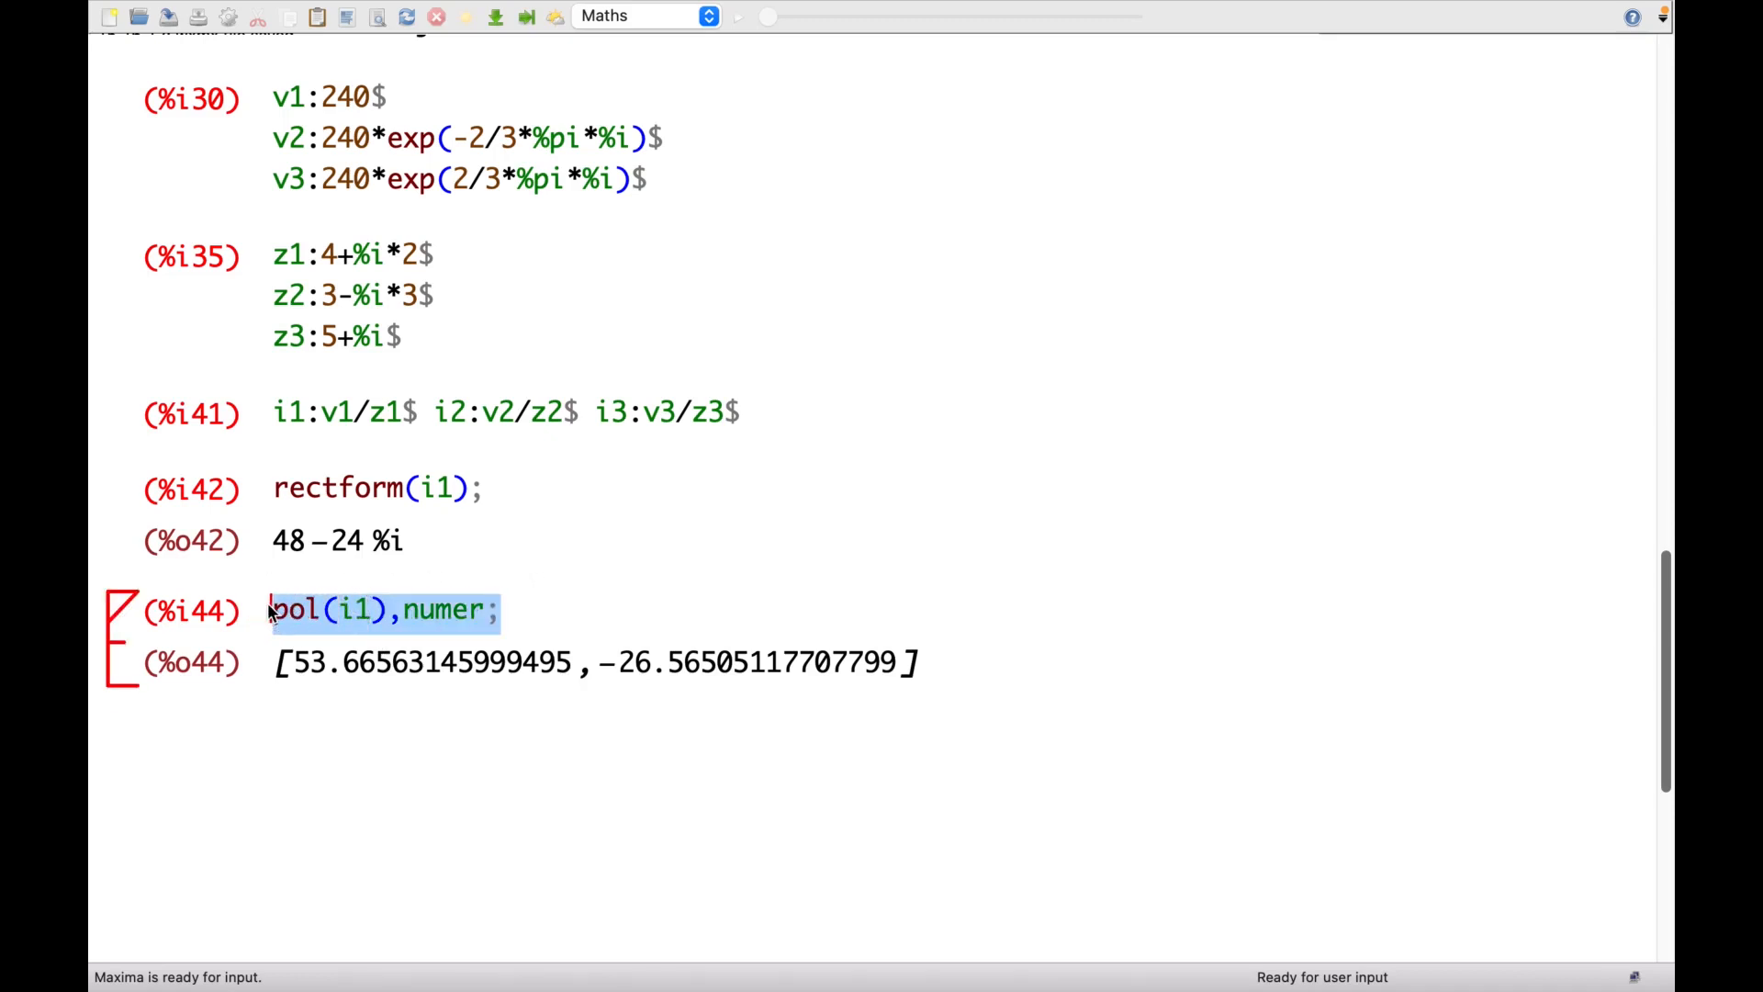
left_click(507, 598)
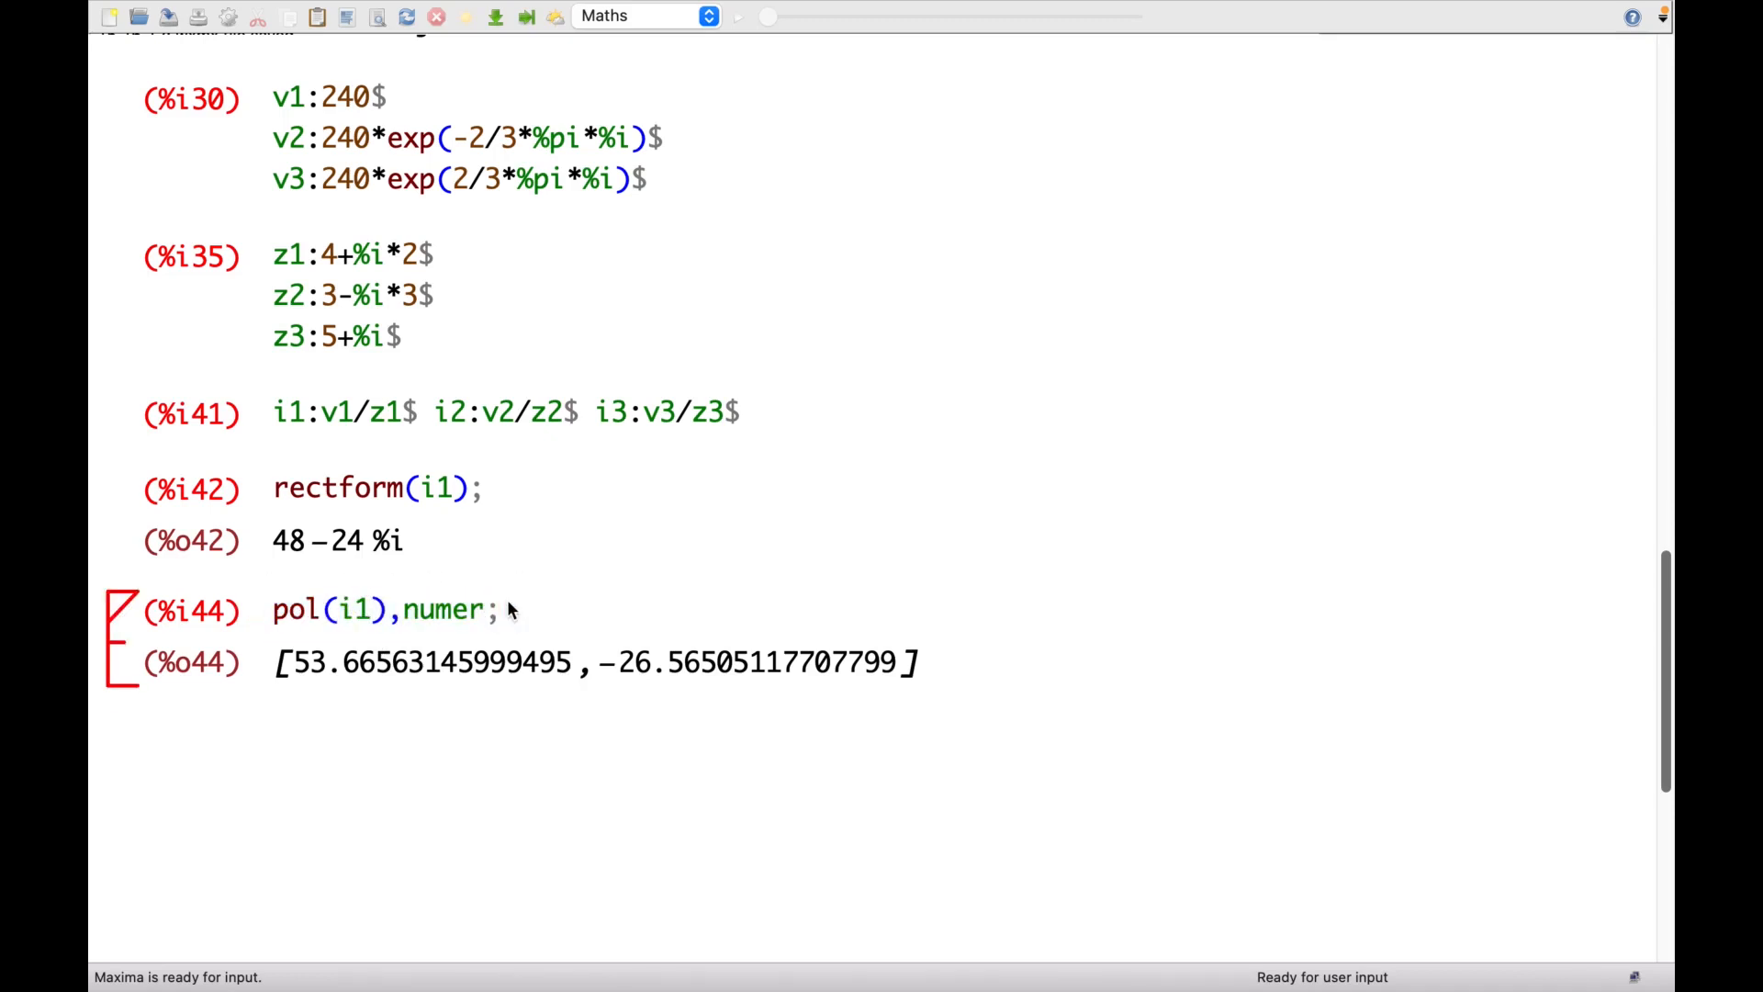
key("super+v")
key("super+v")
left_click(593, 603)
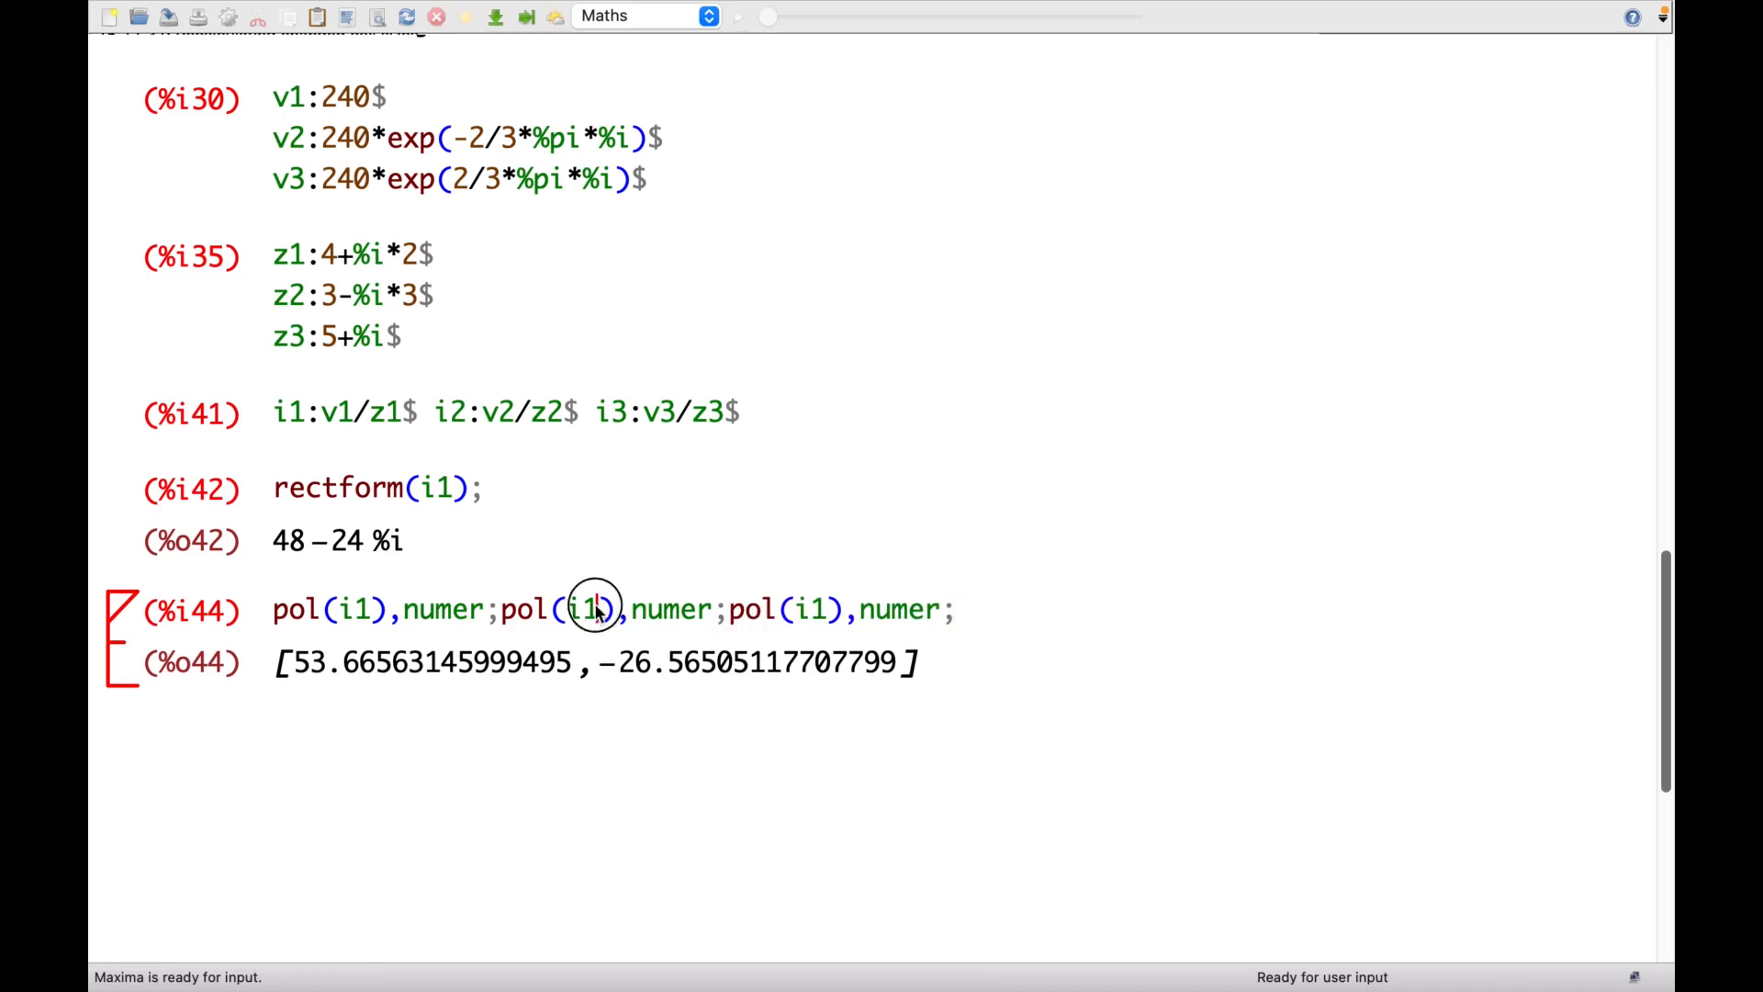
key("BackSpace")
type("2")
left_click(824, 610)
key("BackSpace")
type("3")
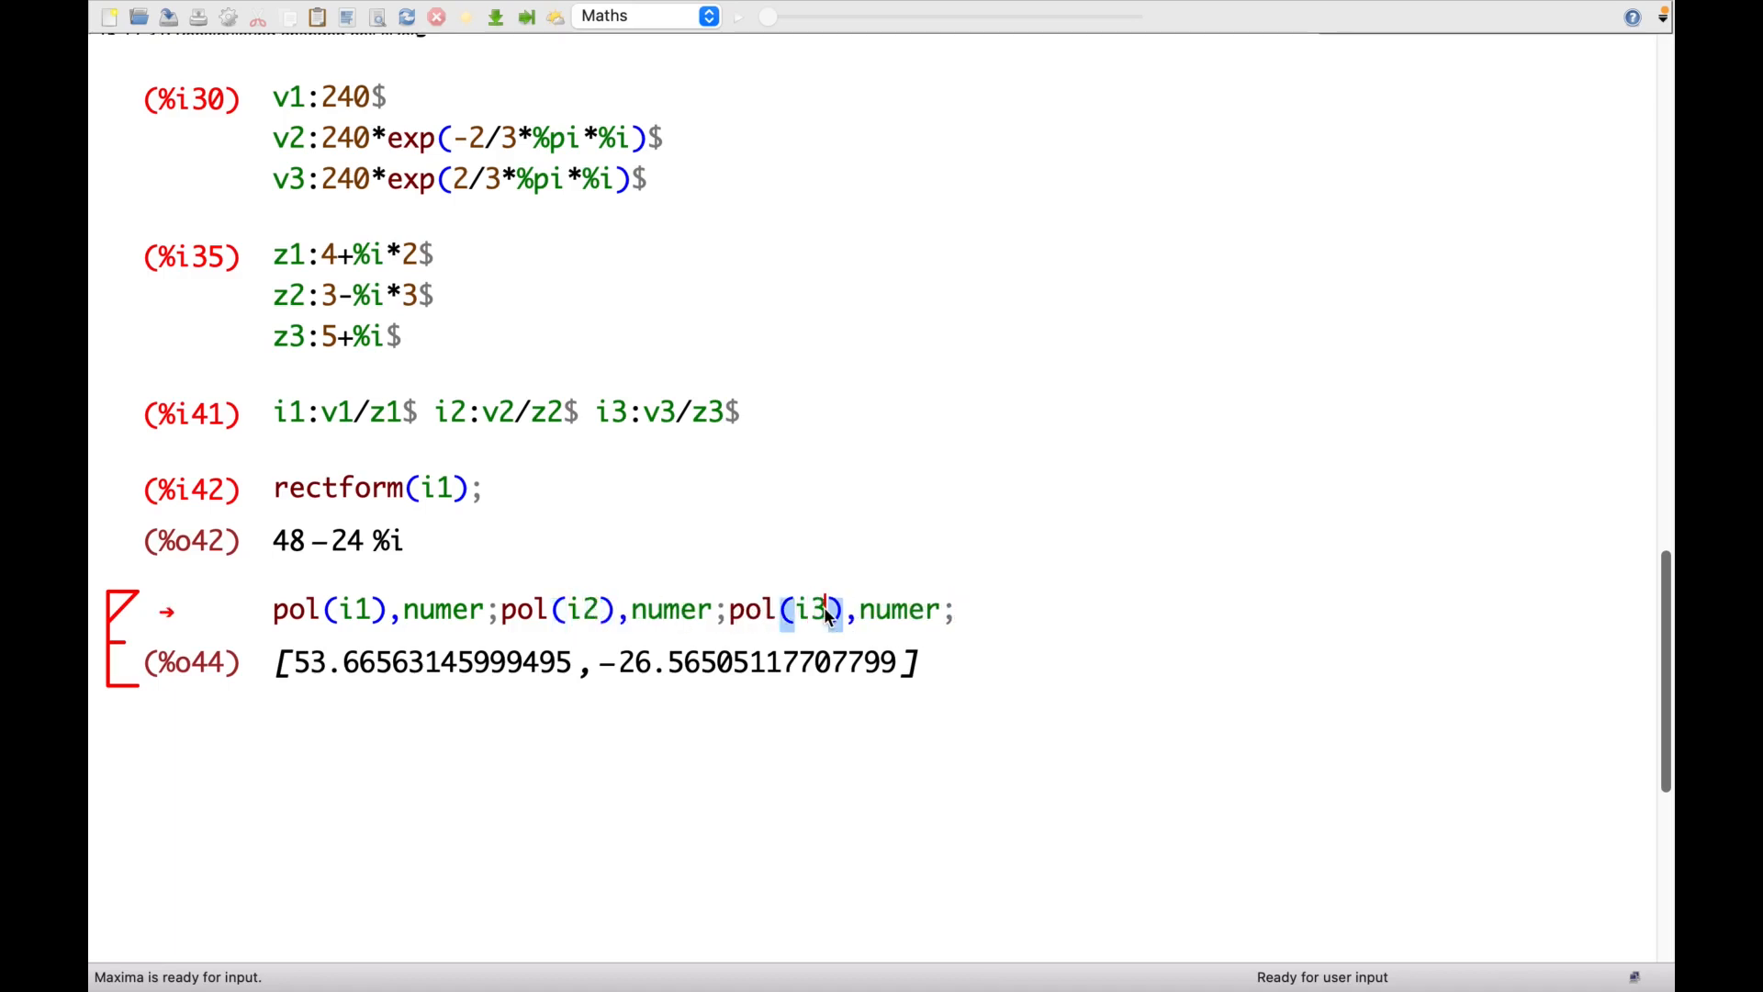
key("shift+Return")
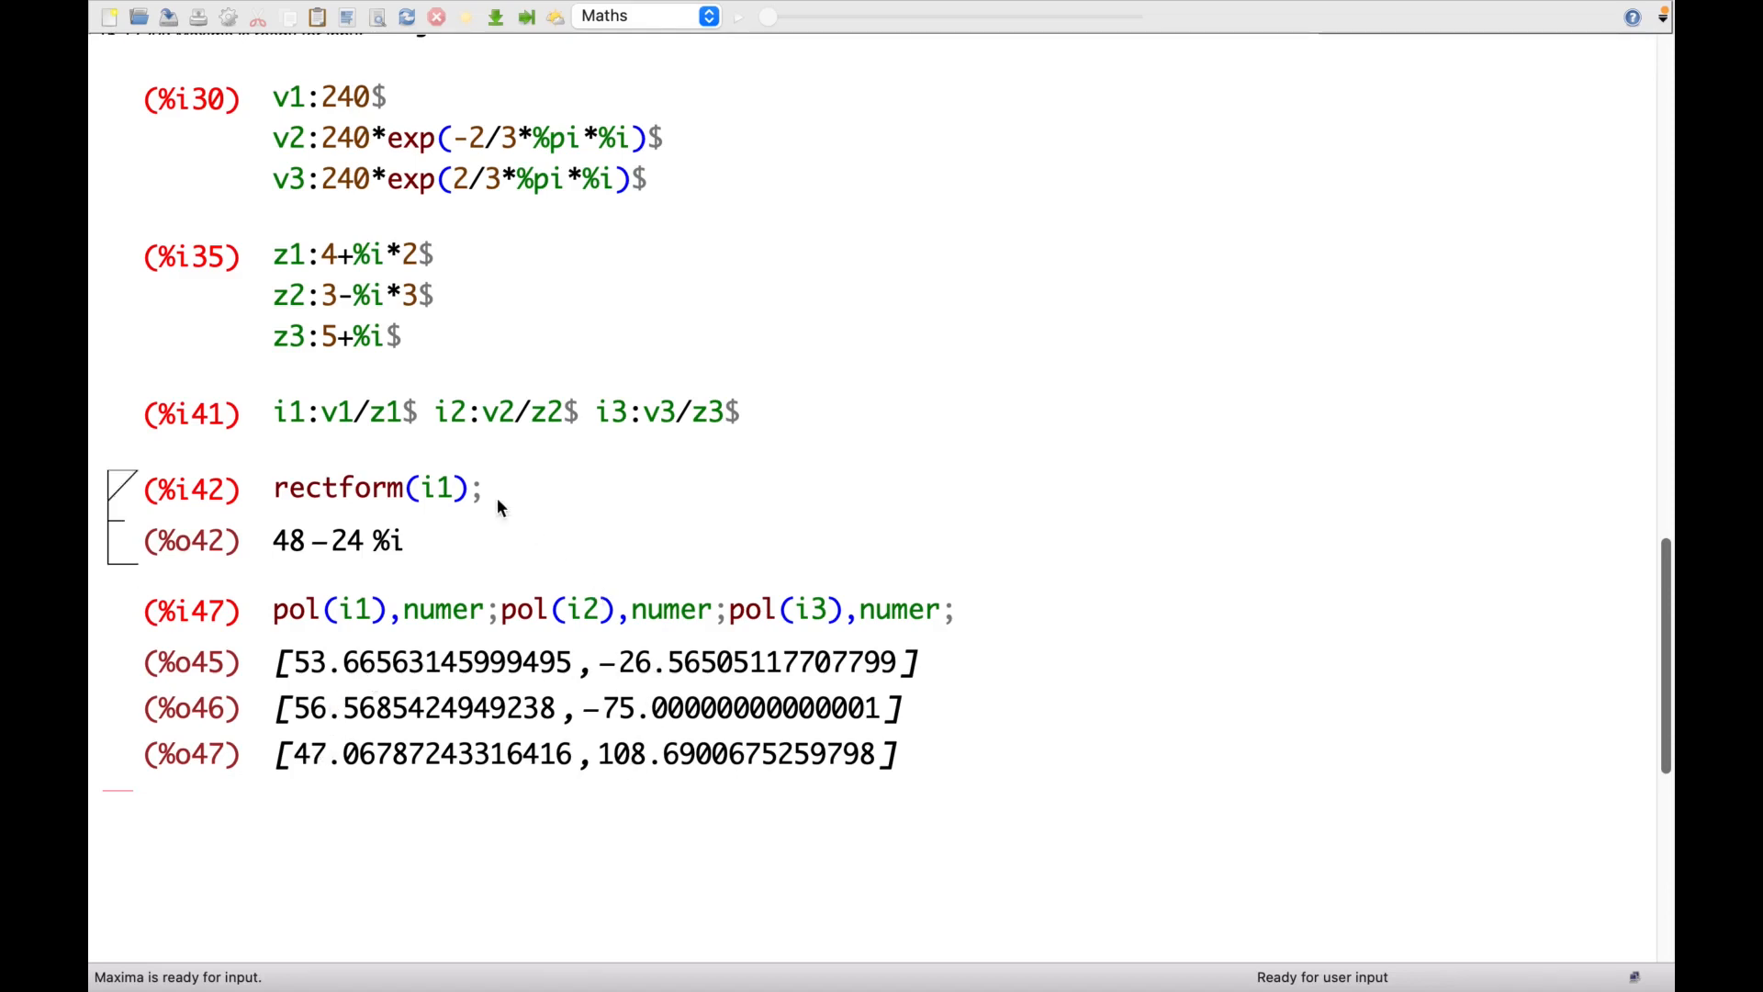
Append rectform(i2); and rectform(i3); to the rectform(i1) line and evaluate the rectangular forms of all three currents.
left_click_drag(483, 486, 250, 478)
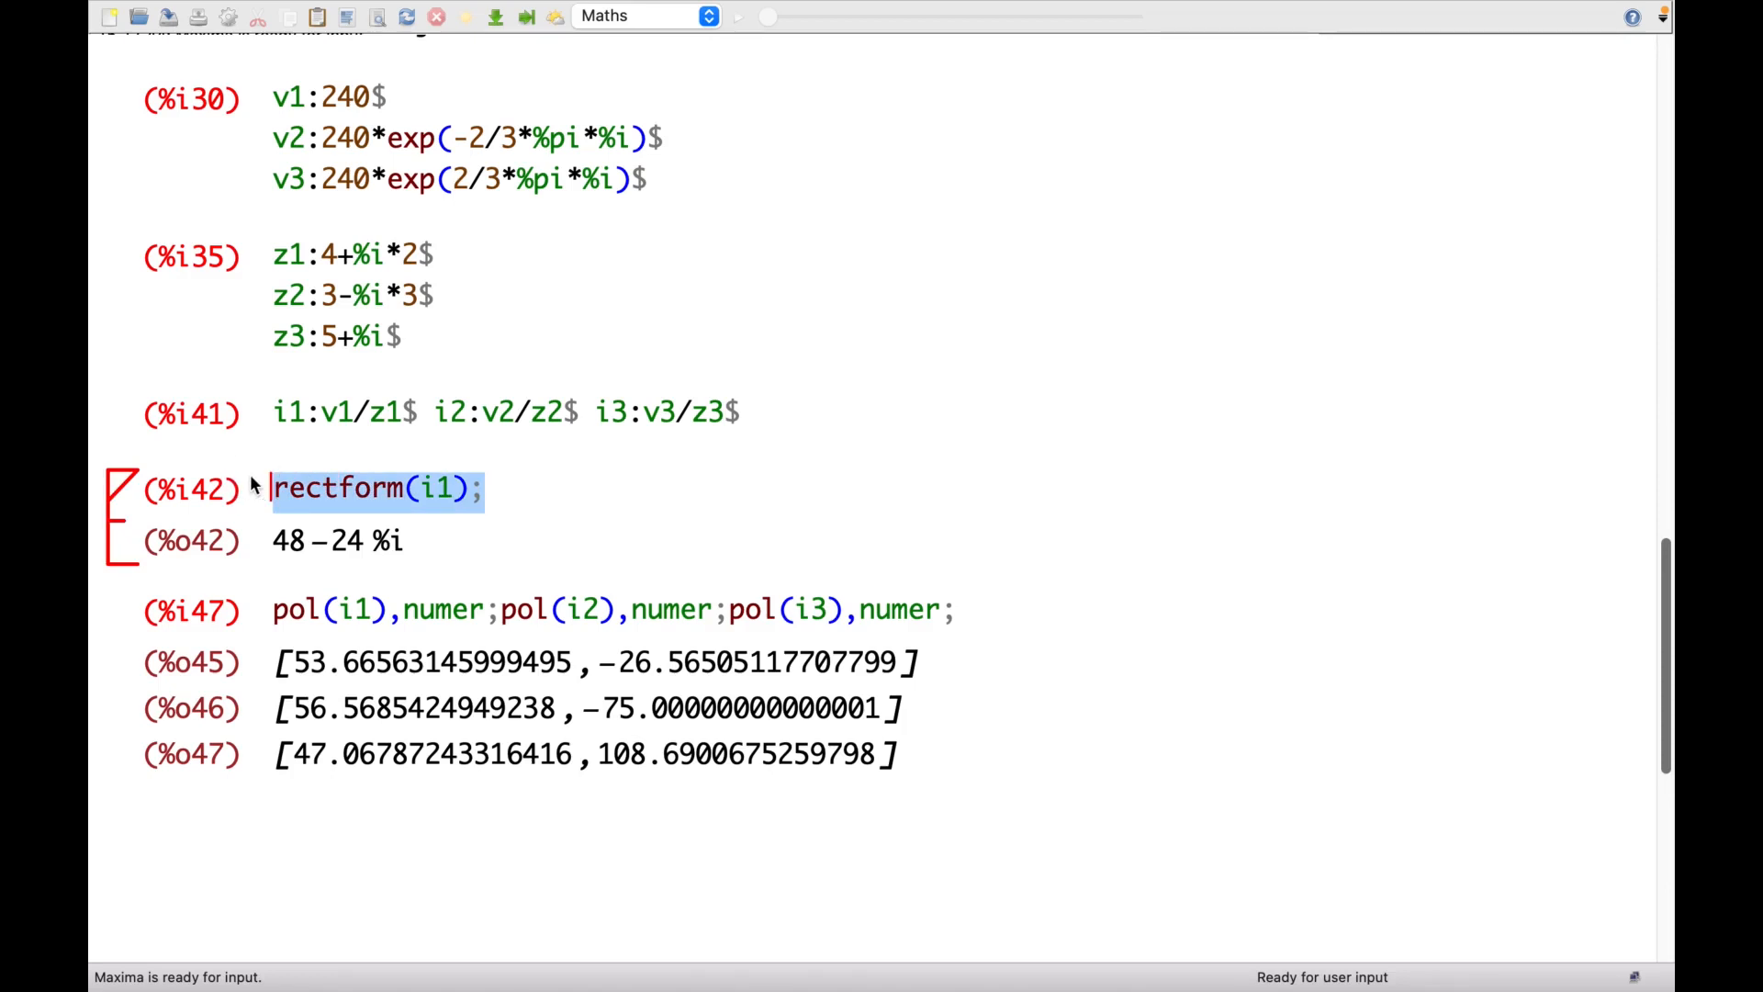
key("super+c")
left_click(510, 488)
key("super+v")
key("super+v")
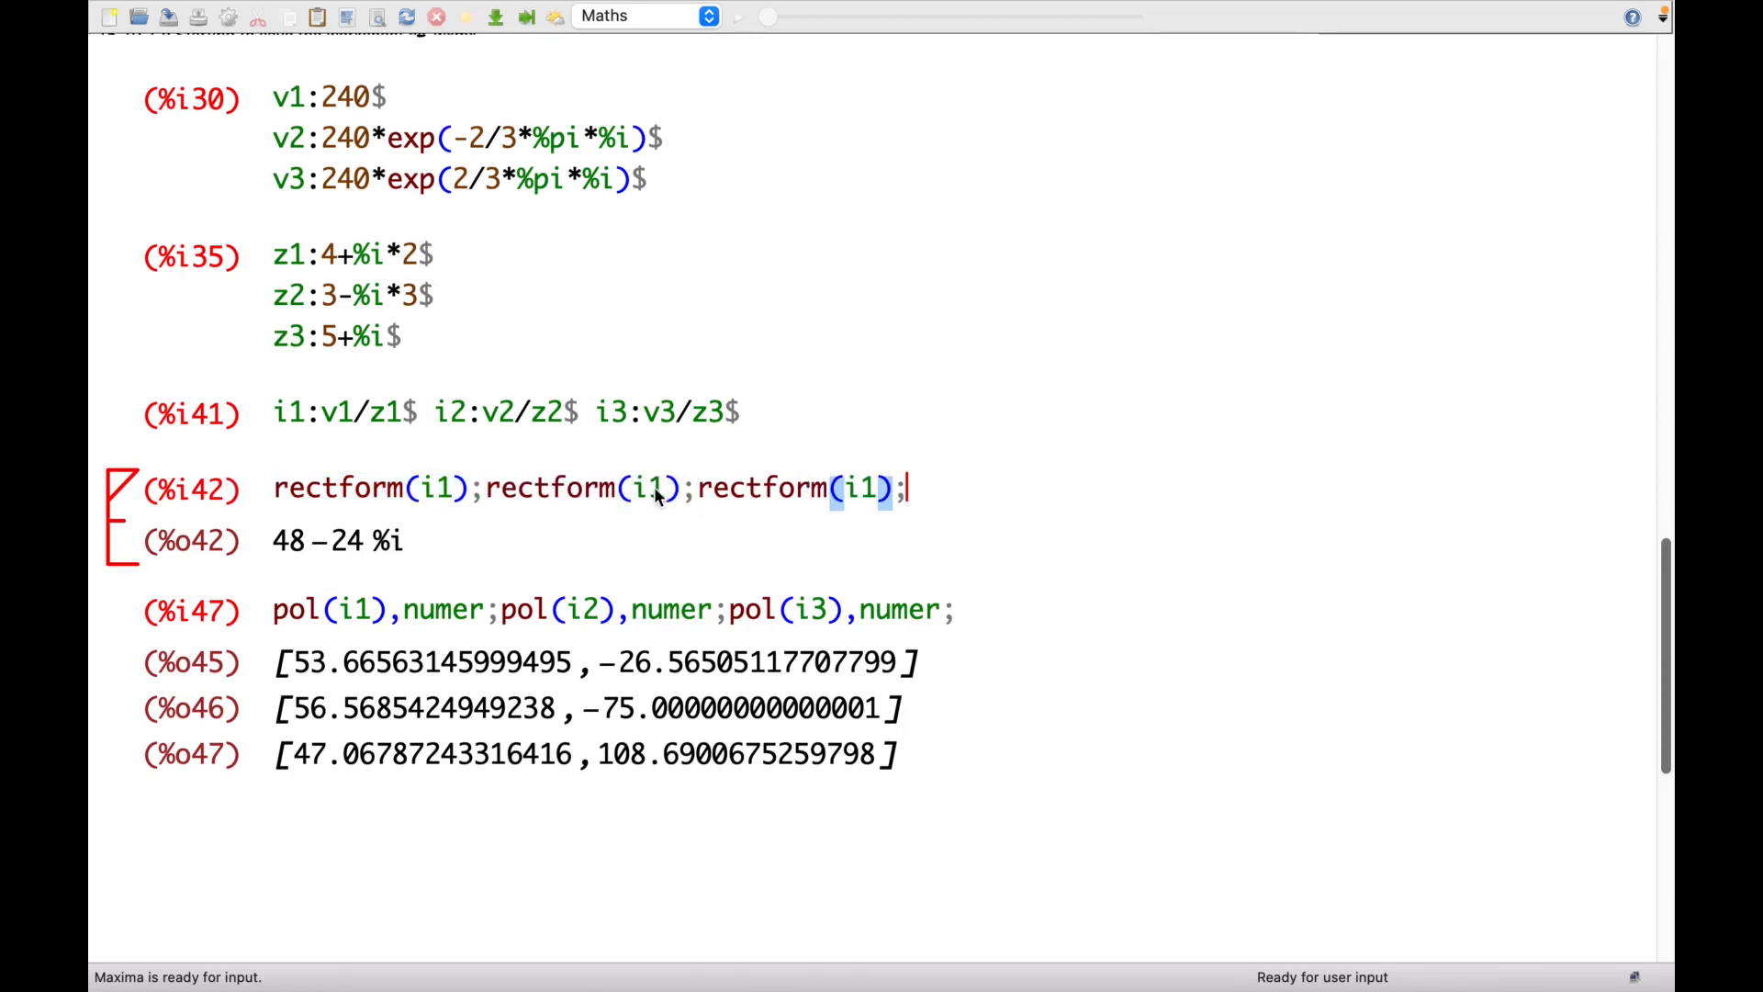
double_click(654, 488)
type("i2")
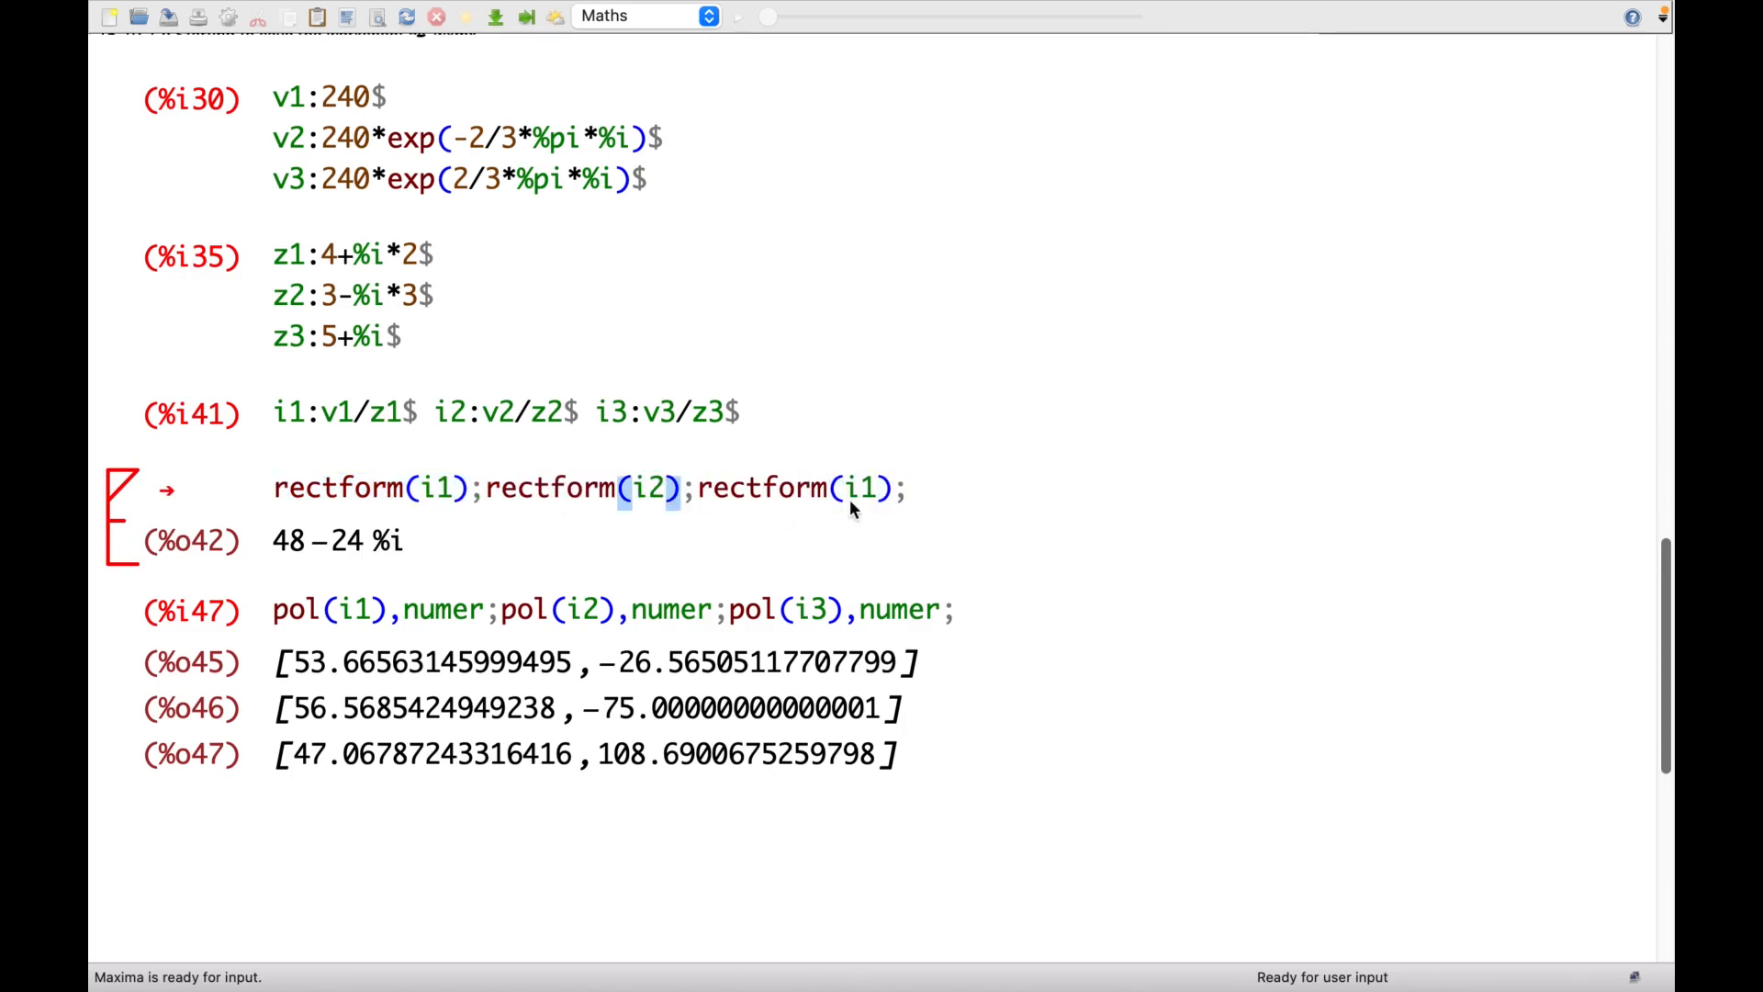
left_click(878, 493)
key("shift+Return")
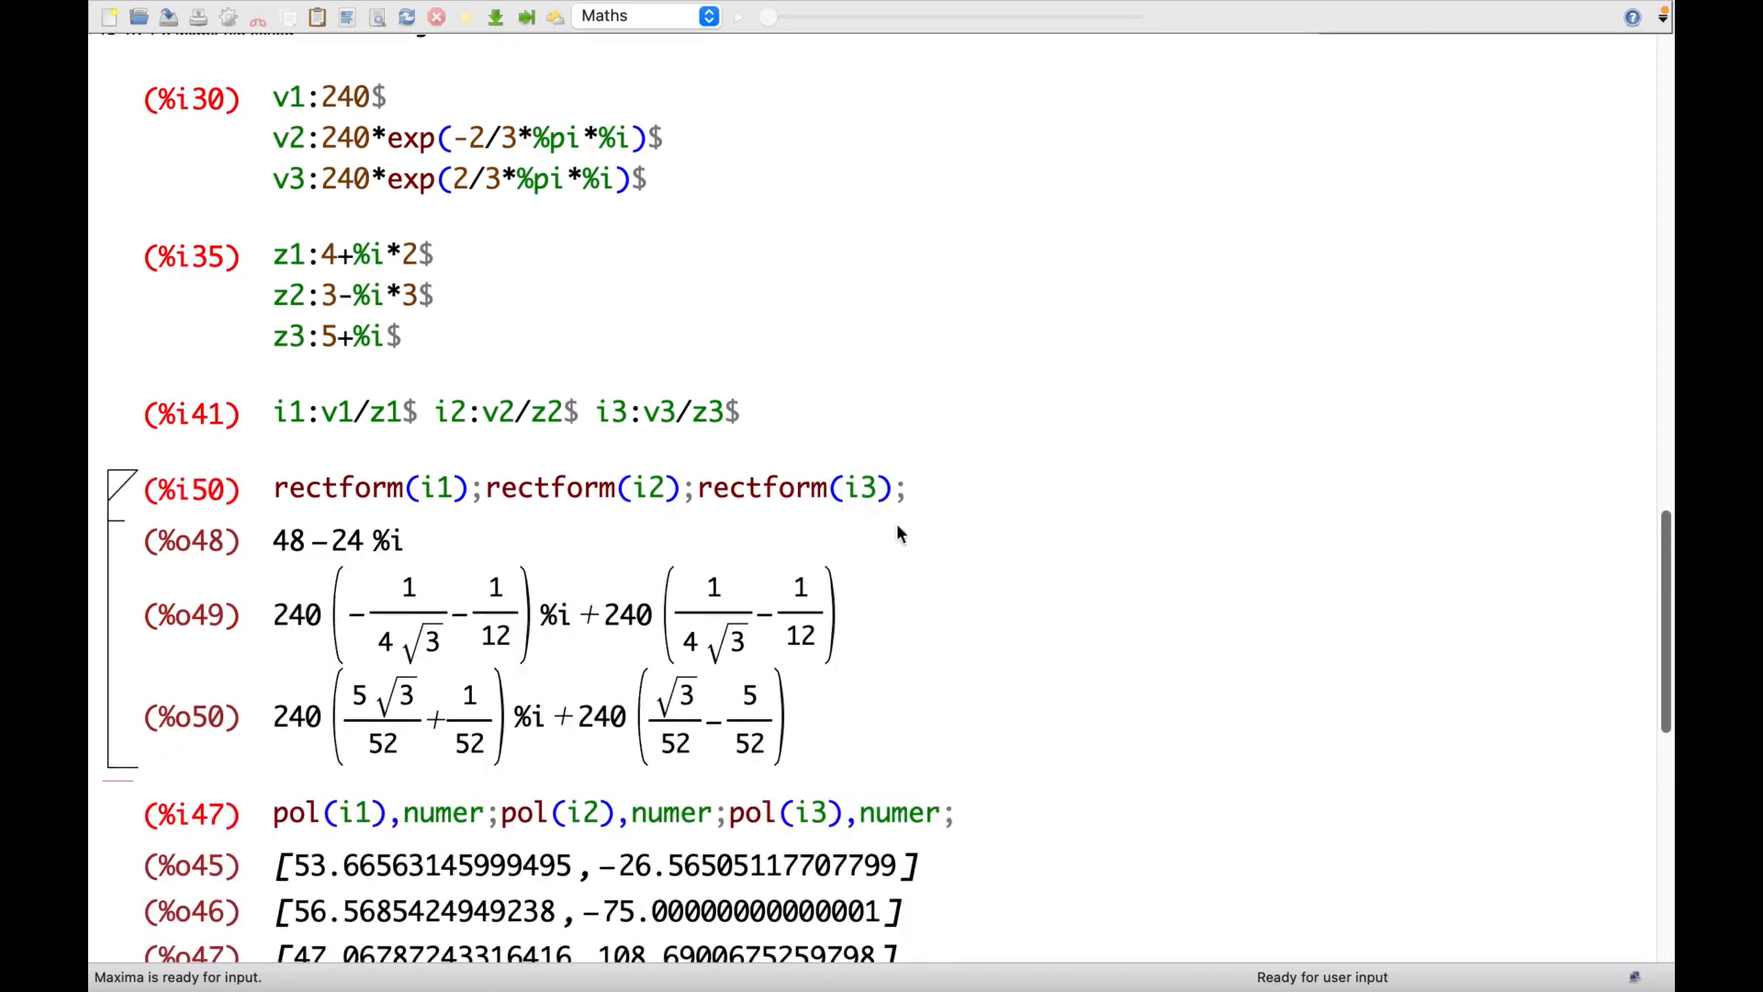
Add ,numer to rectform(i2) and rectform(i3) and re-evaluate the cell for decimal rectangular forms.
left_click(684, 493)
type("nume")
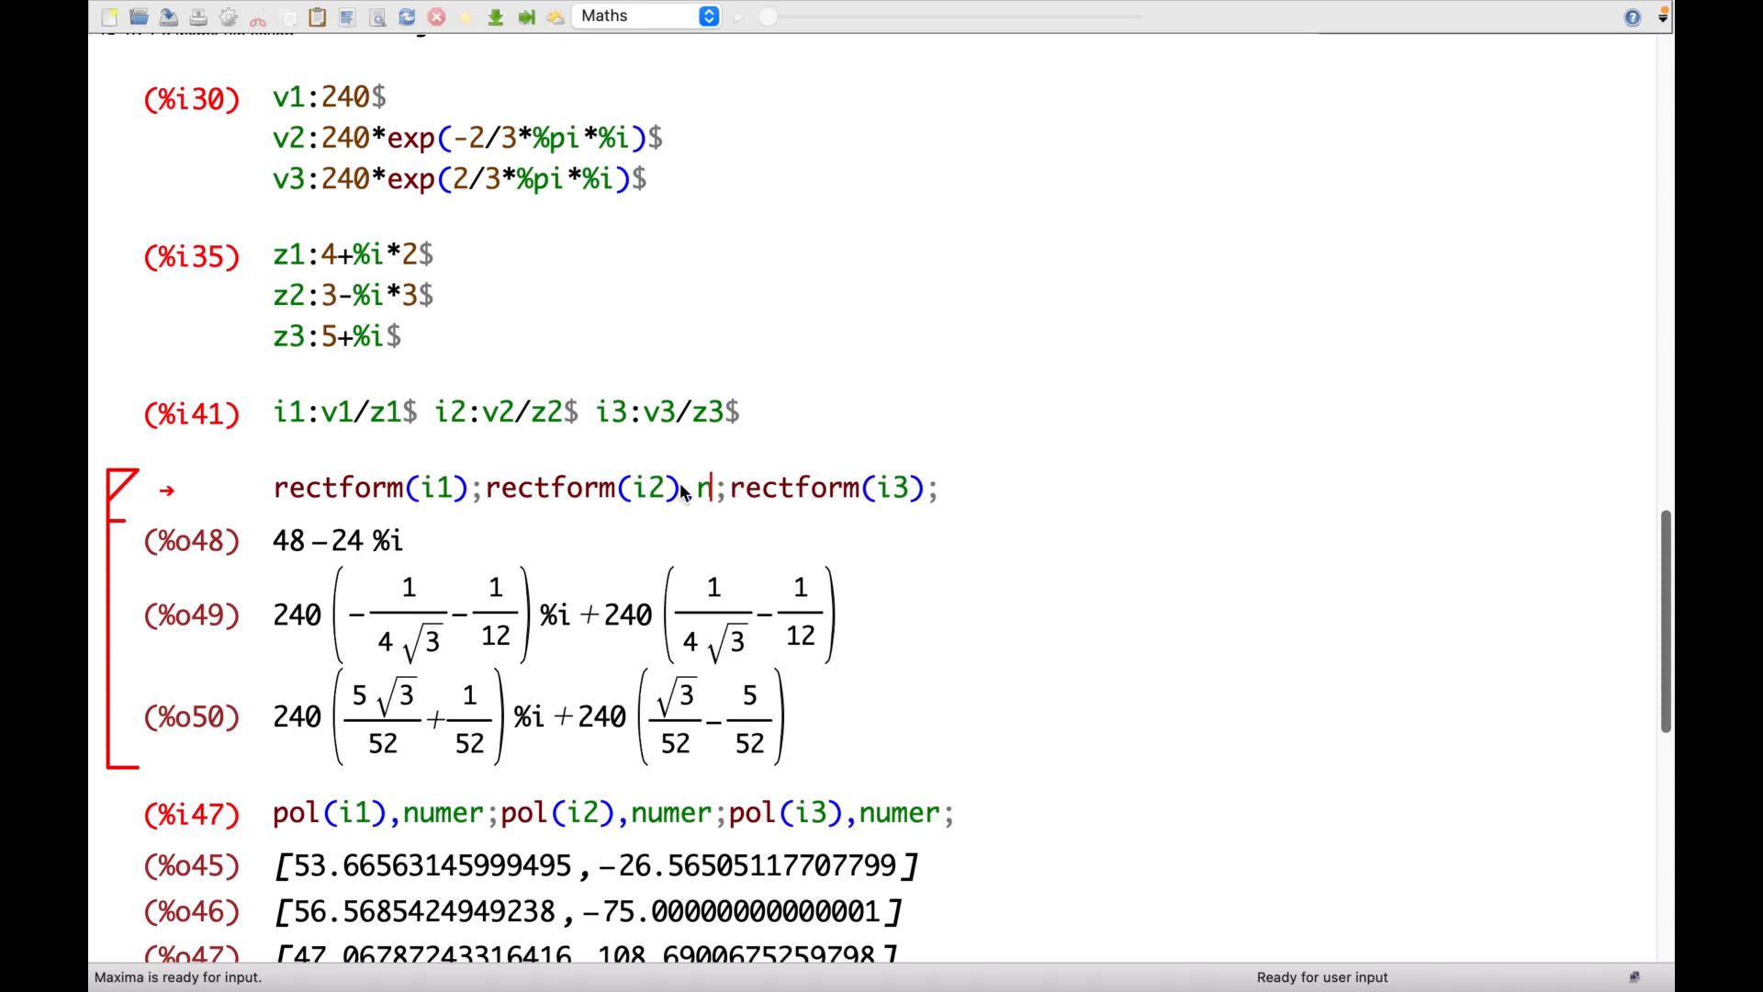
type("r")
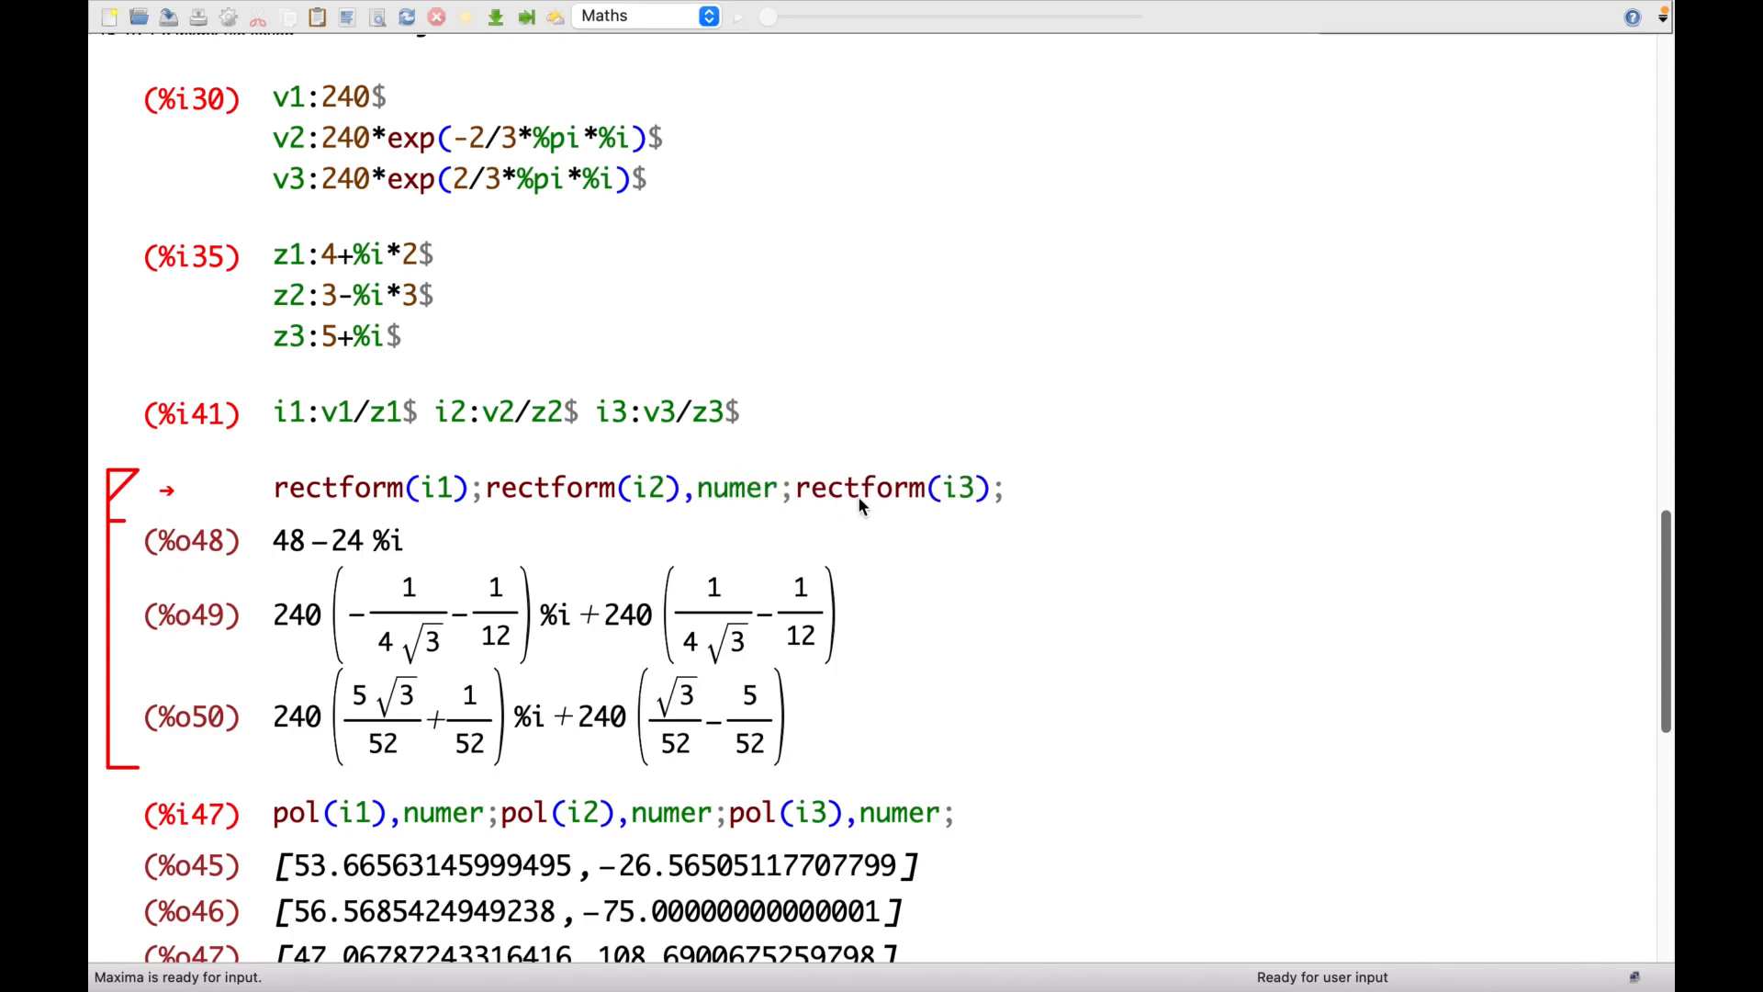
left_click(997, 496)
type(",numer")
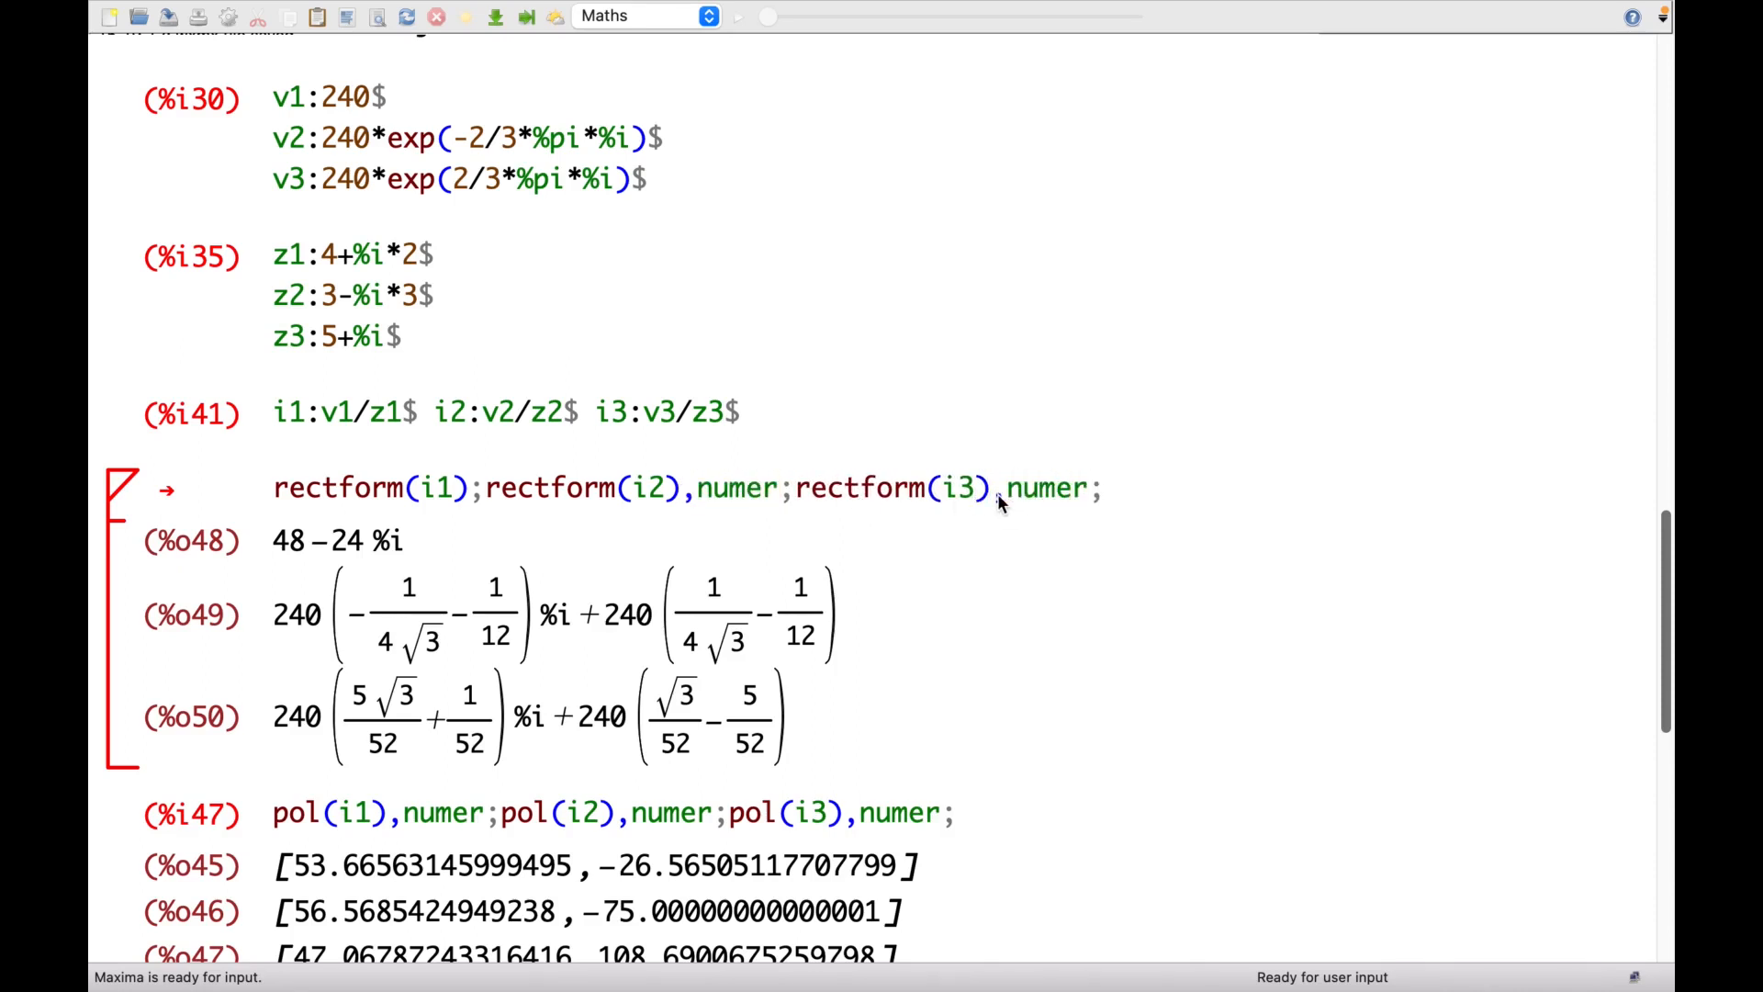
key("shift+Return")
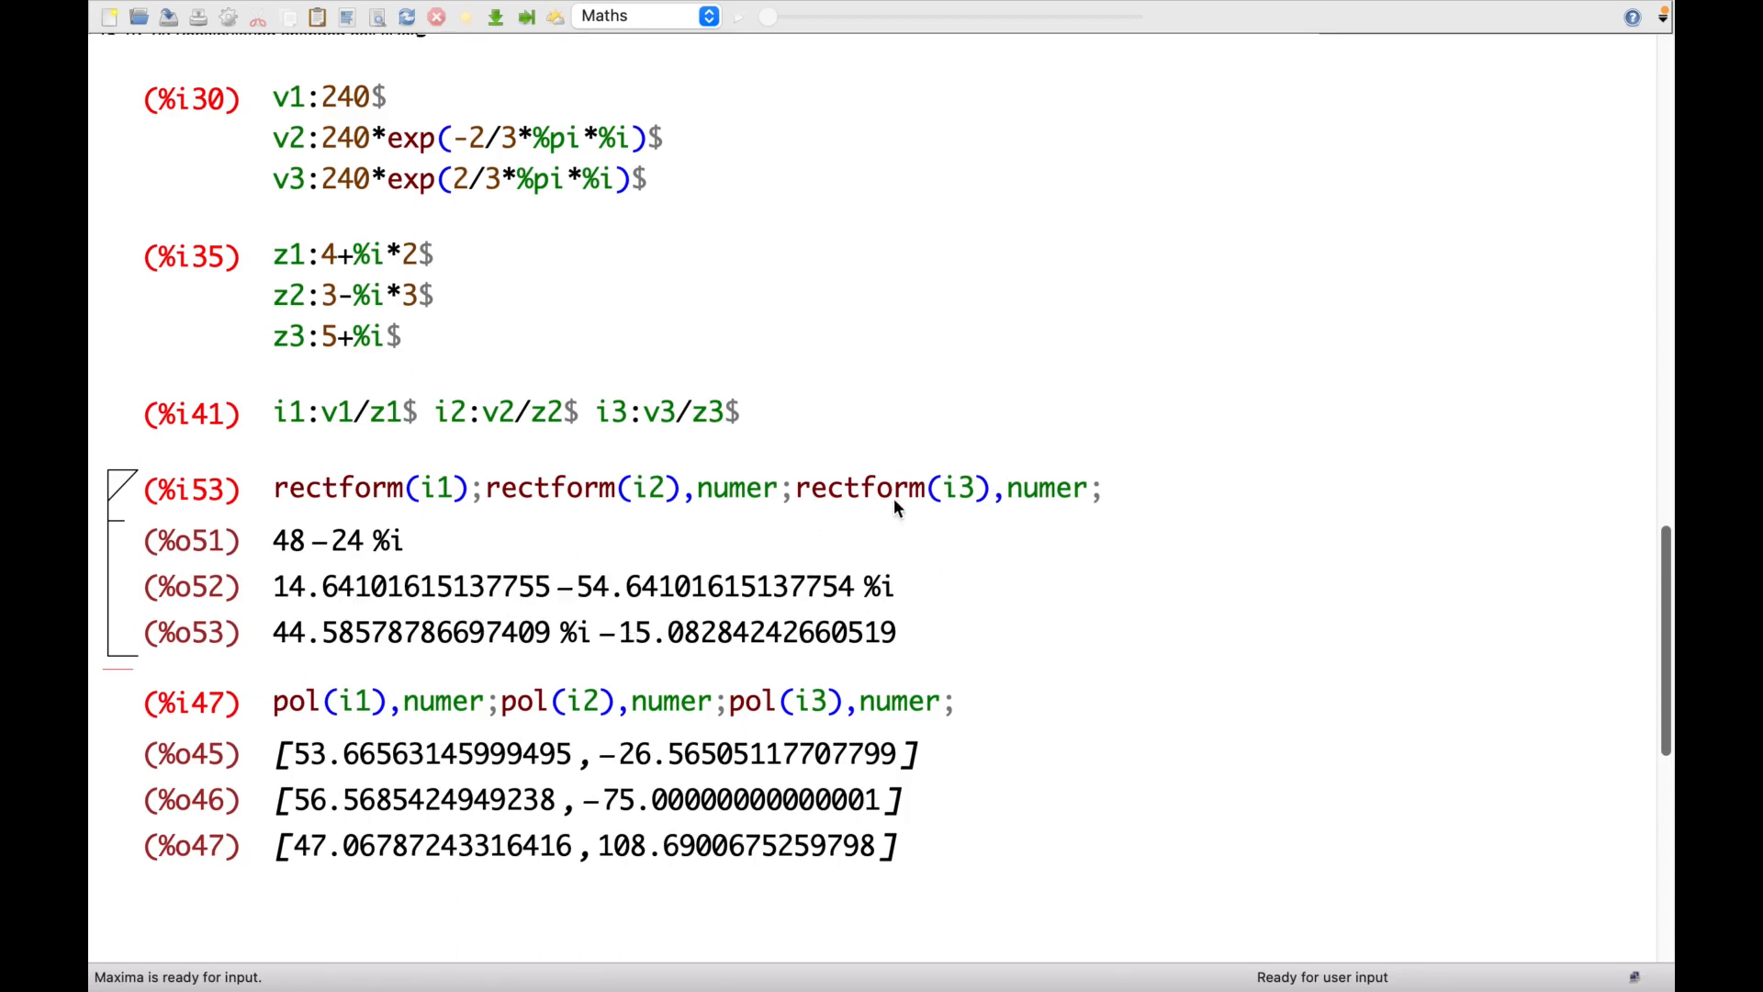
left_click(738, 496)
left_click(1038, 491)
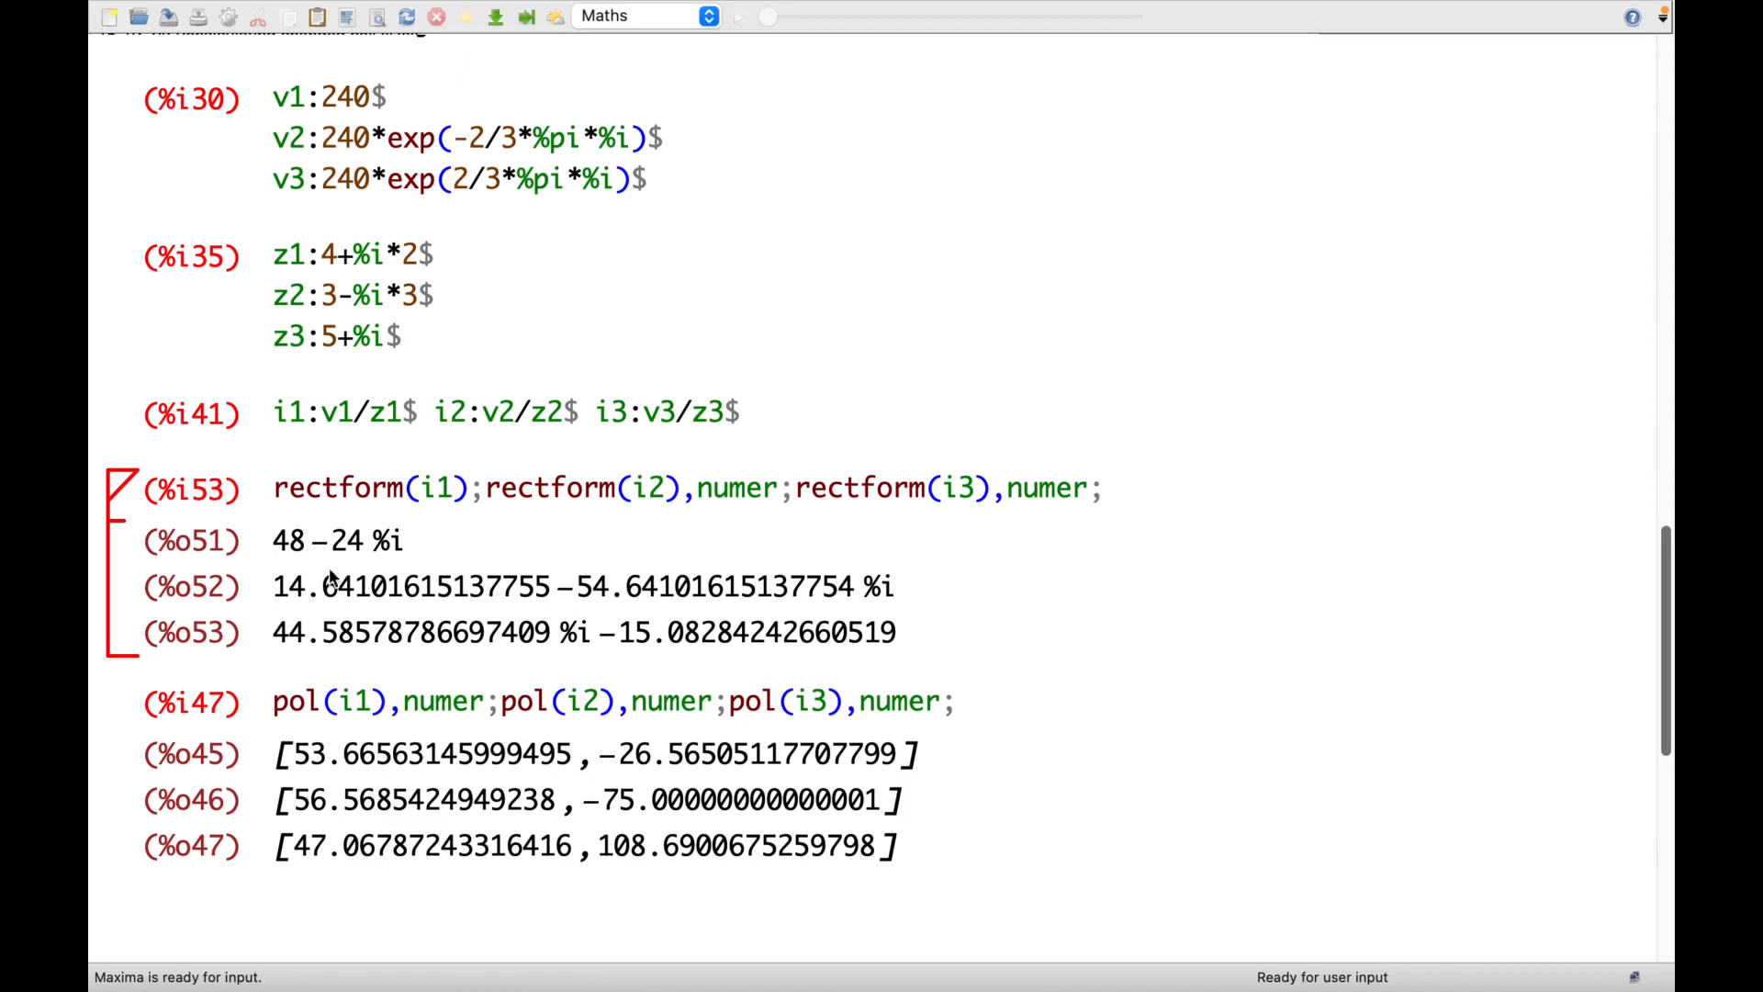
End the i1:v1/z1 definition with a semicolon instead of $ and re-evaluate the cell to show its output.
left_click(421, 415)
key("BackSpace")
type(";")
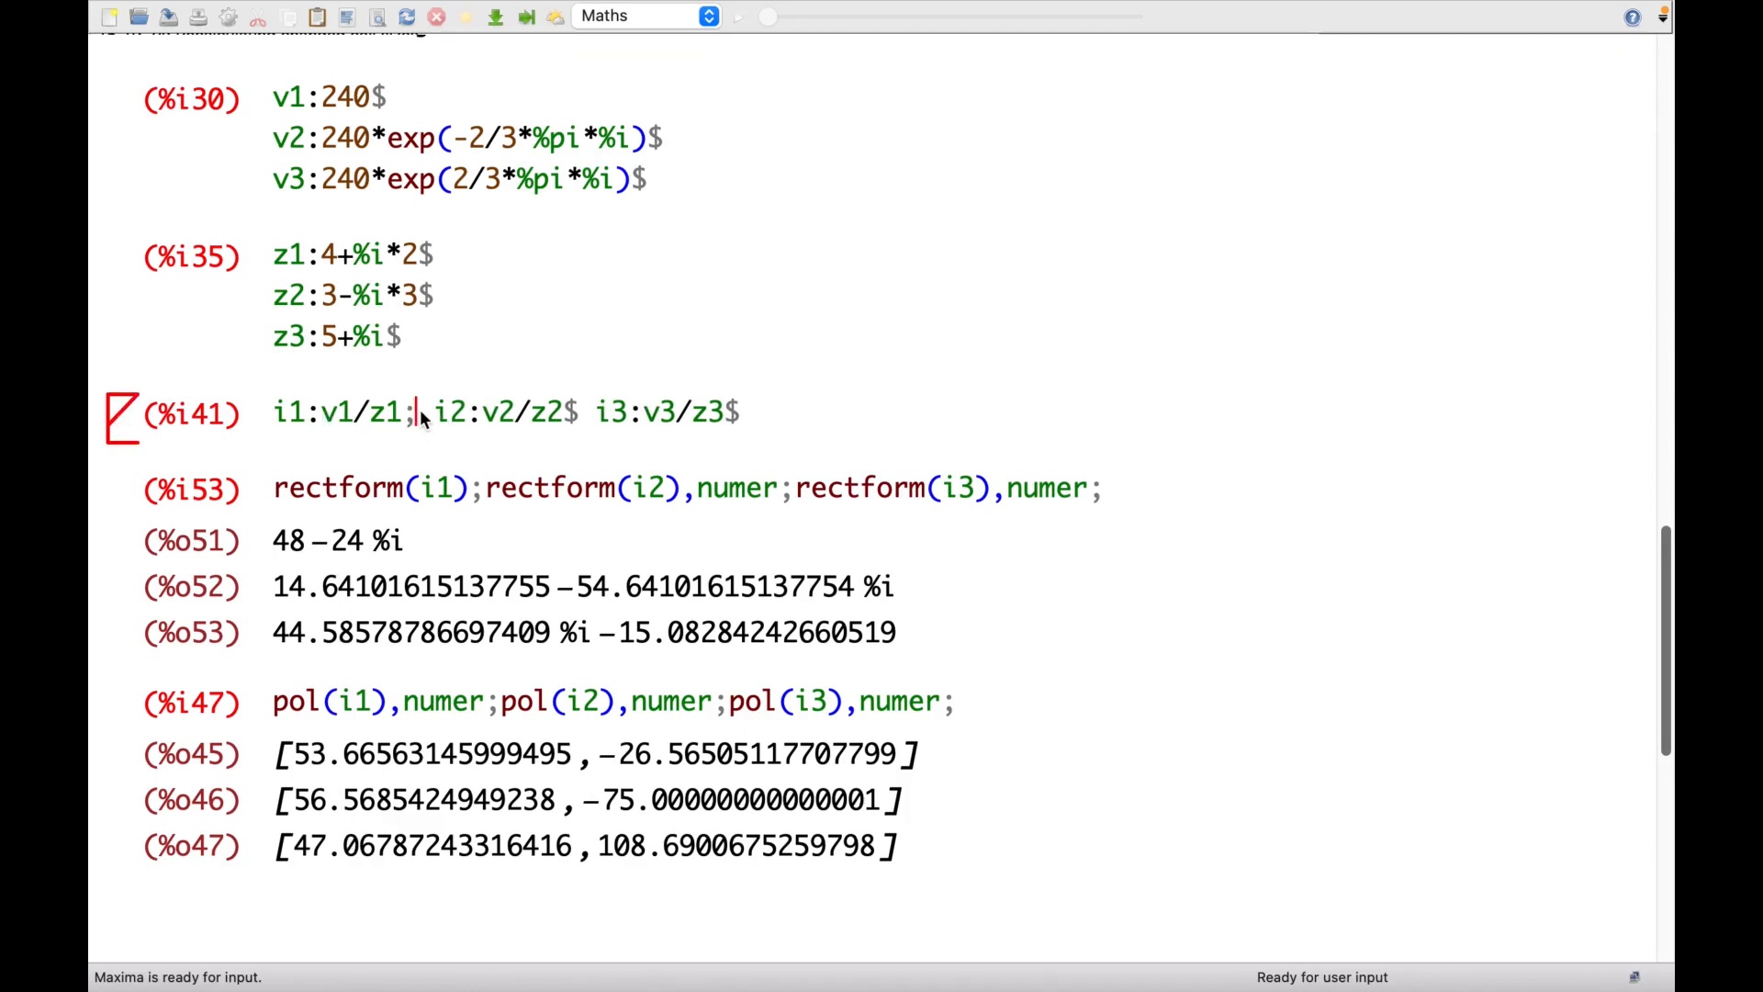
key("shift+Return")
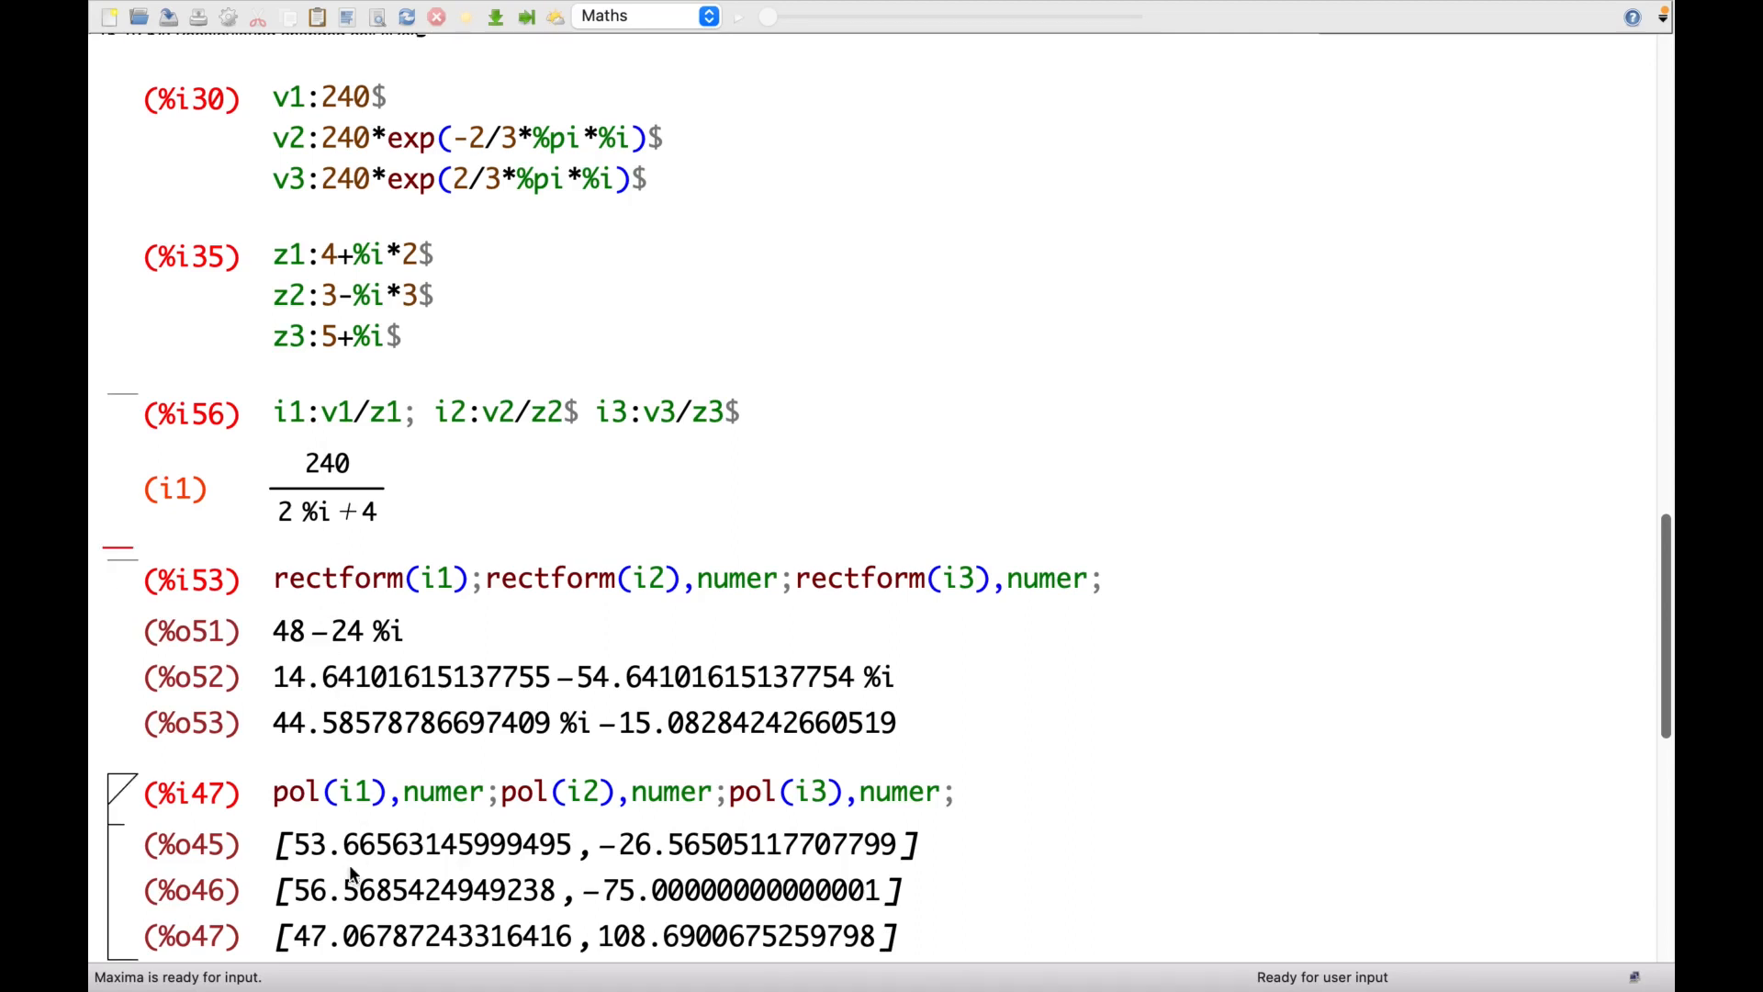
Restore the $ ending of the i1:v1/z1 definition and re-evaluate the cell to suppress its output again.
left_click(321, 419)
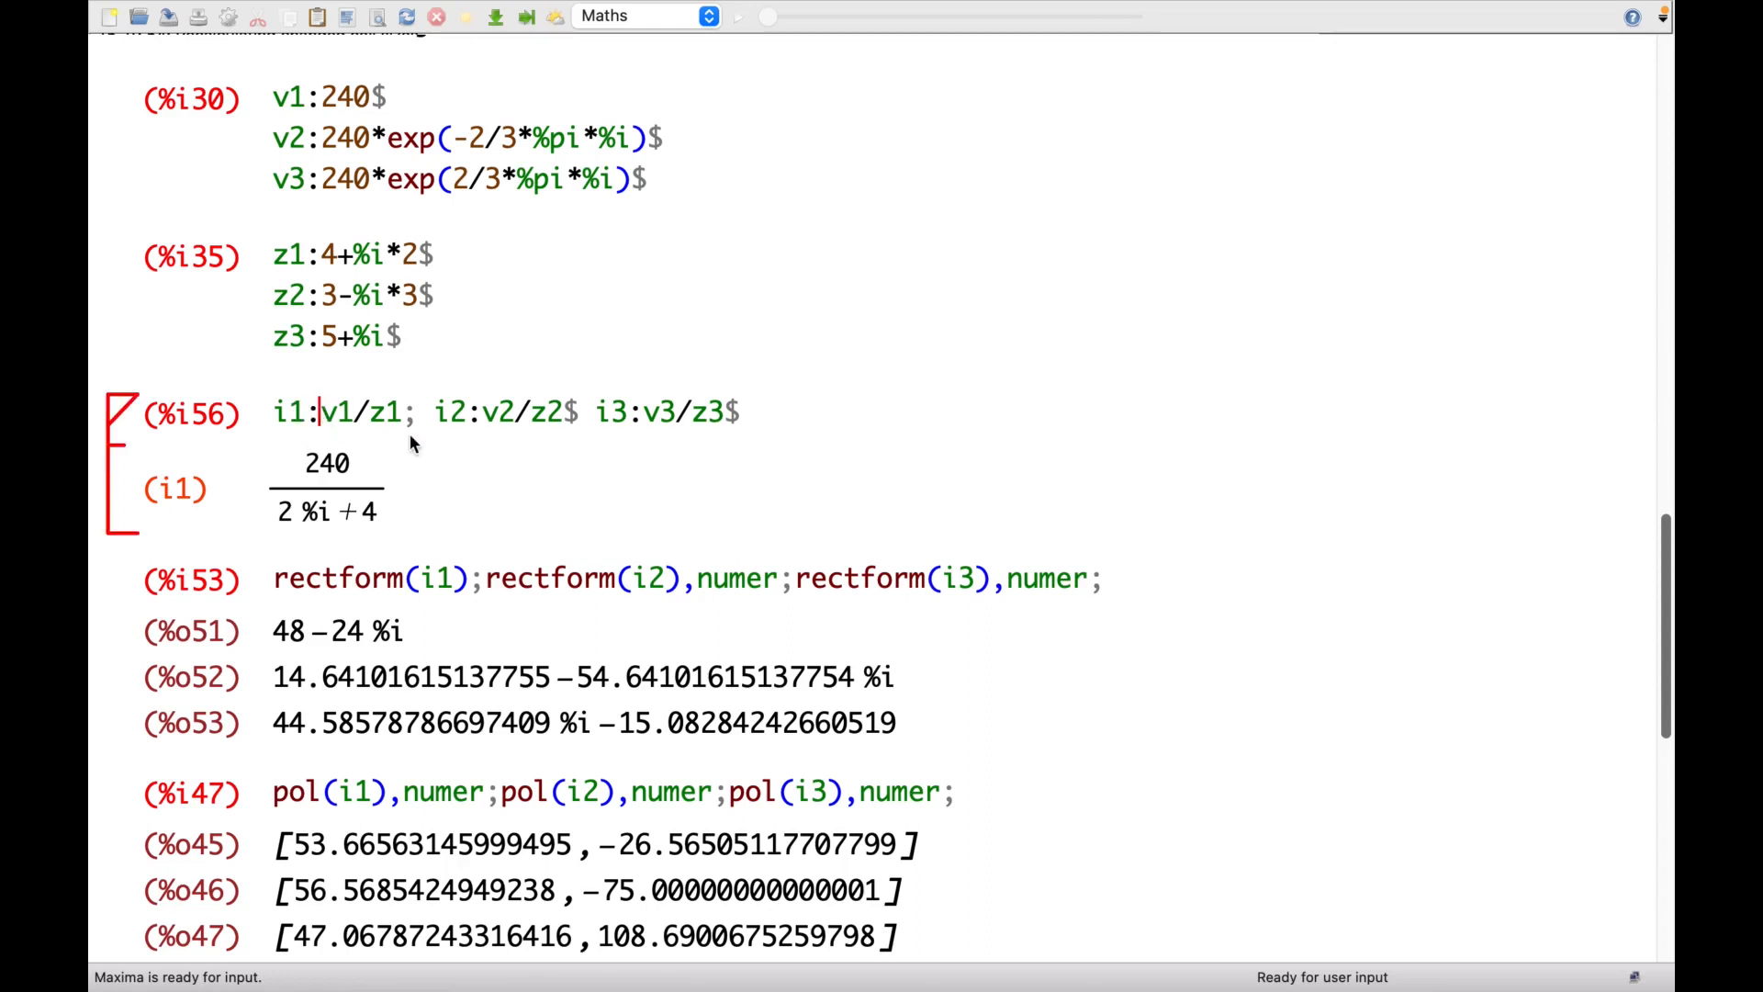
key("BackSpace")
type(":")
left_click(421, 415)
key("BackSpace")
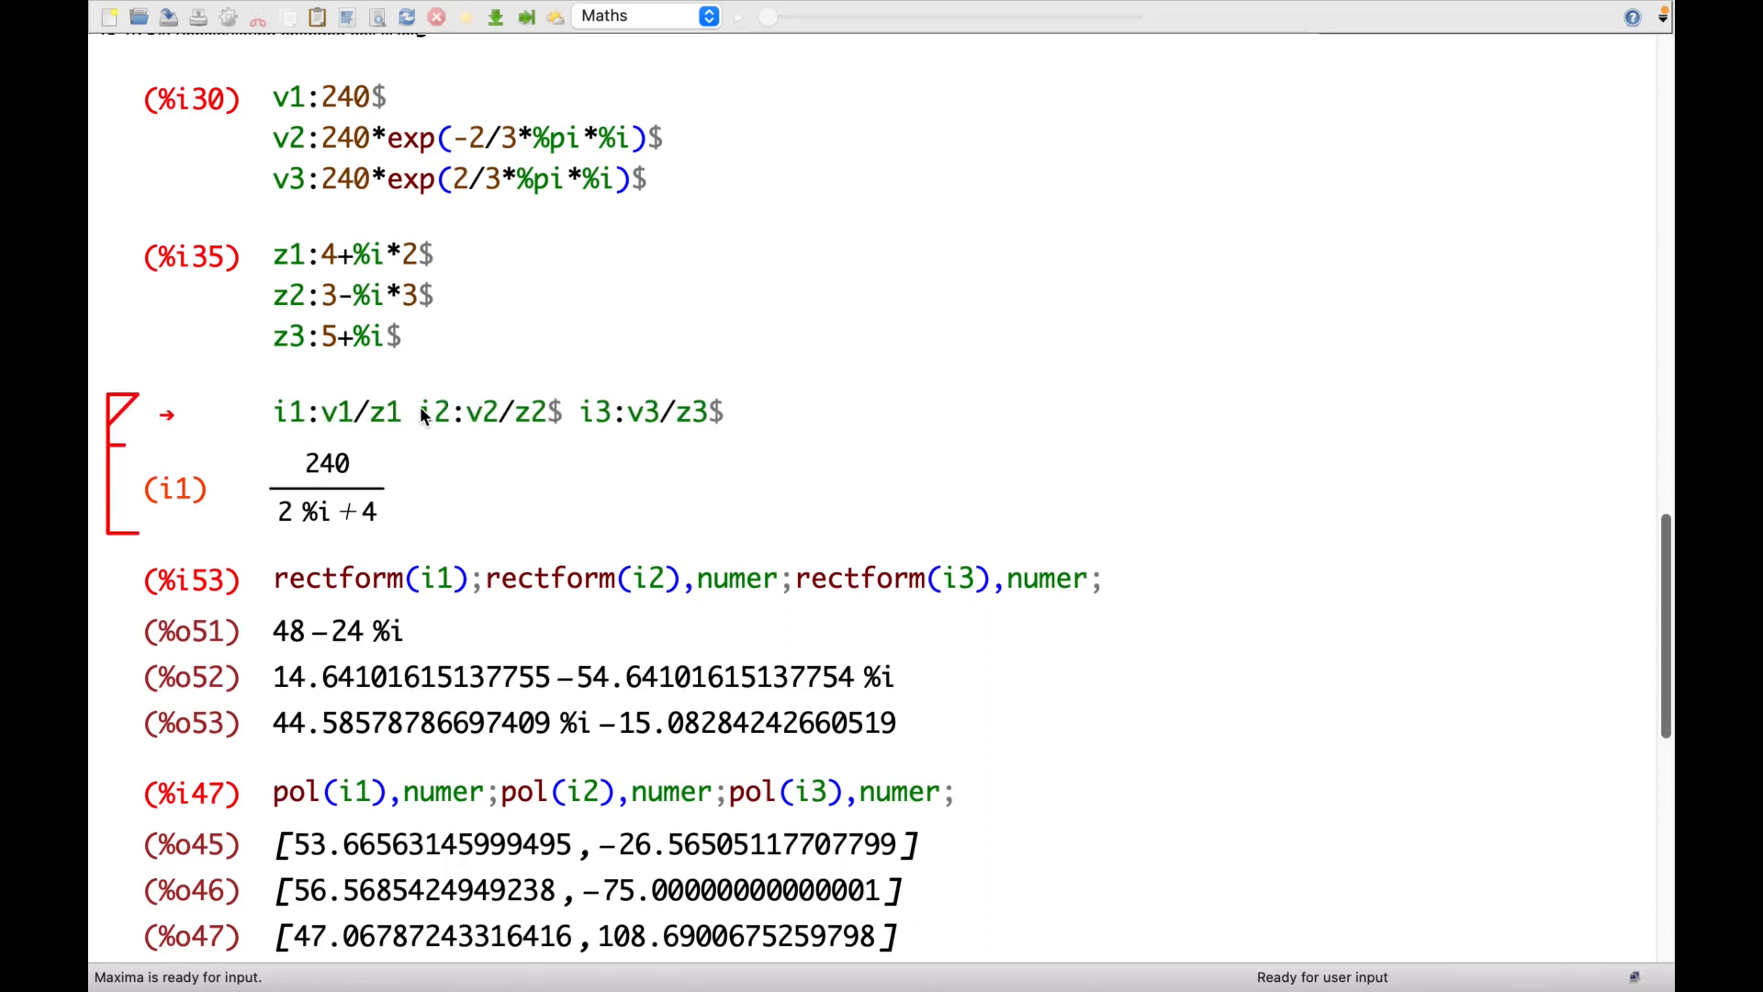
type("$")
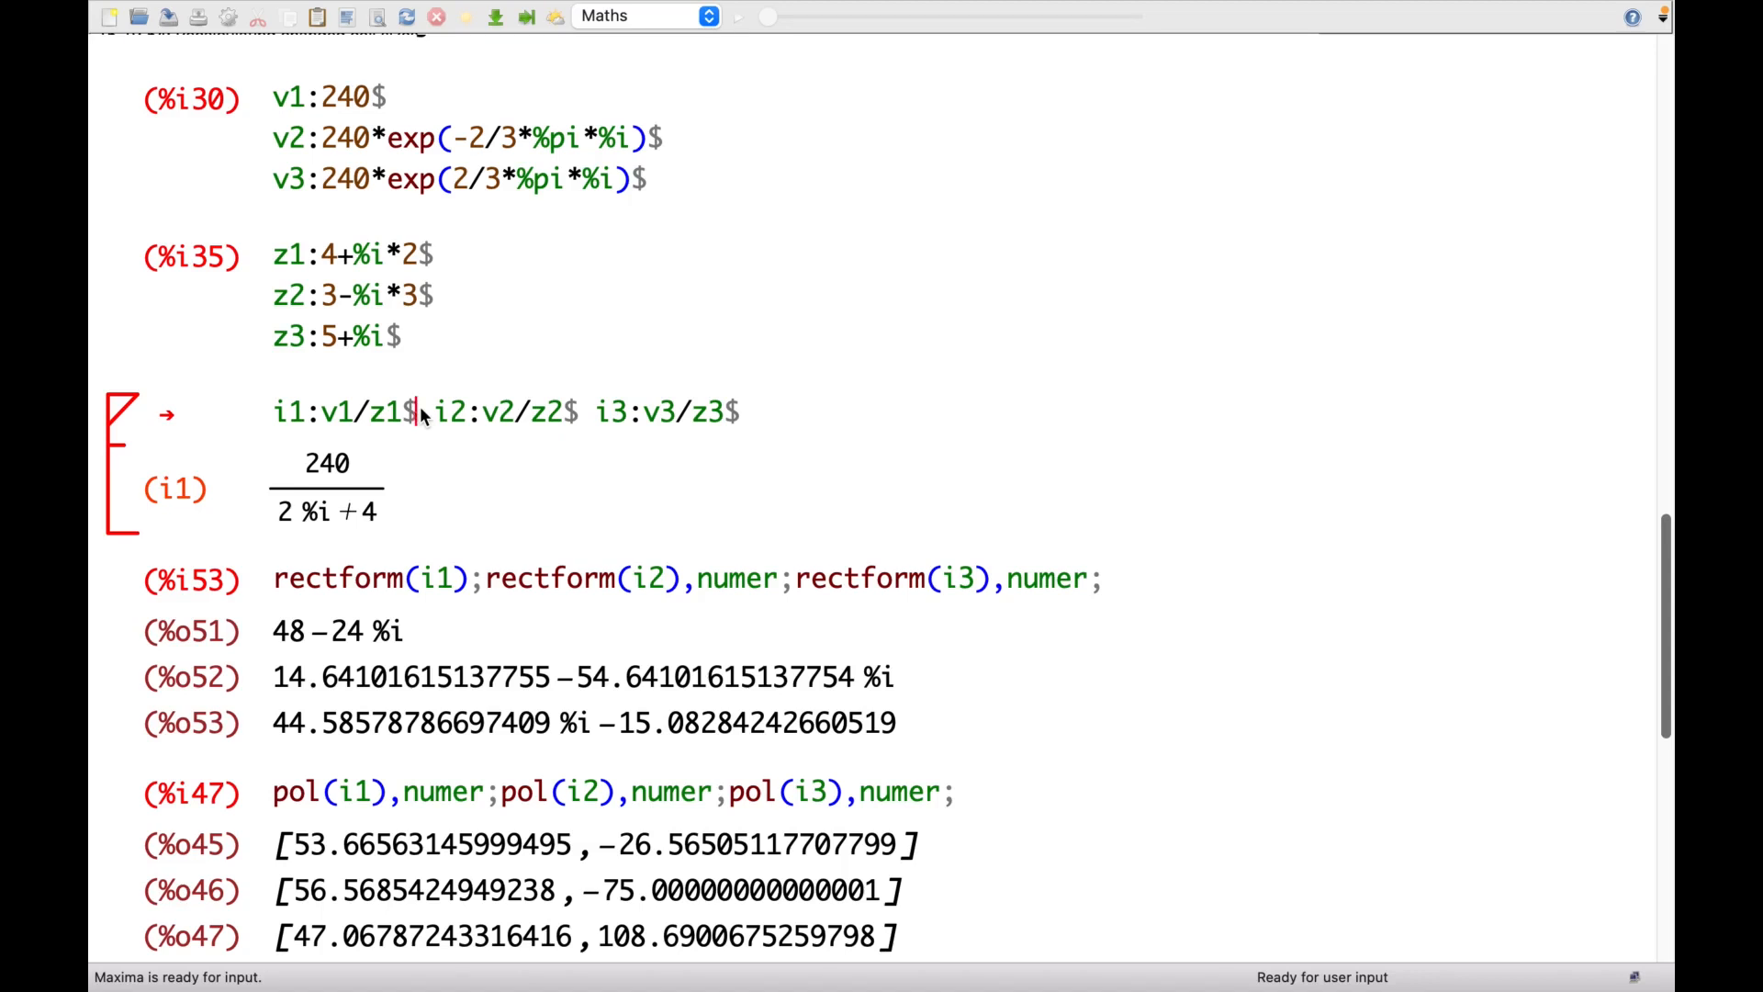
key("shift+Return")
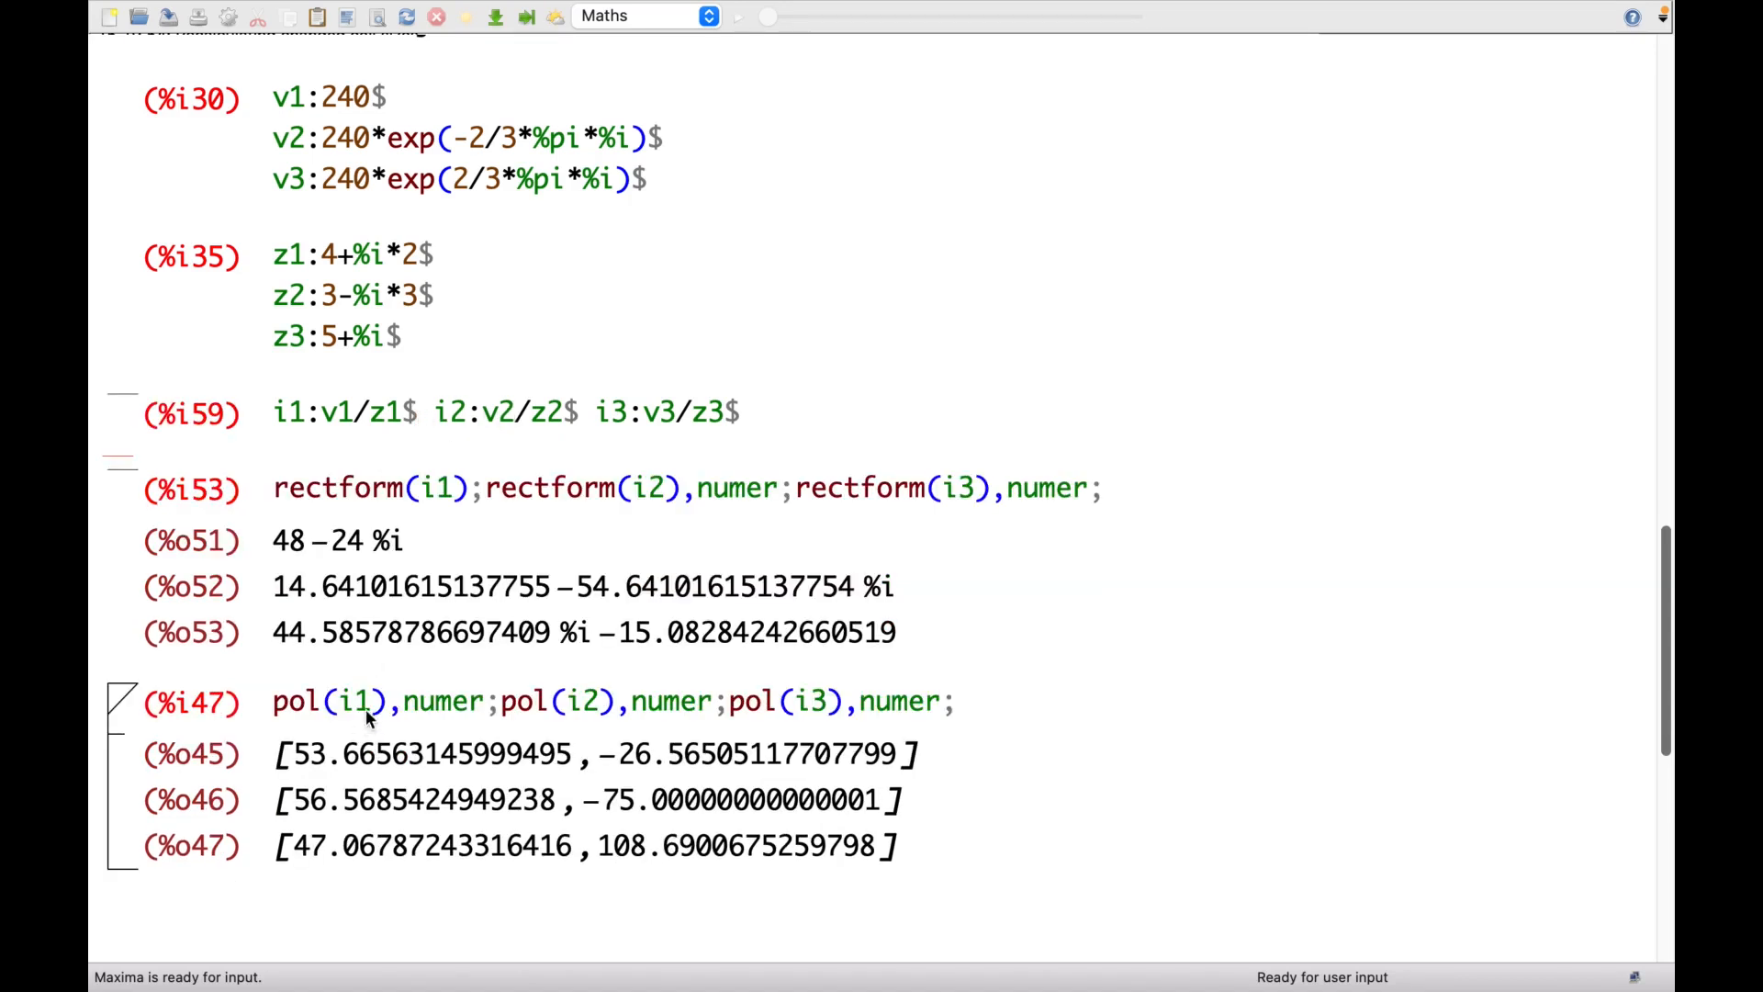
left_click(366, 708)
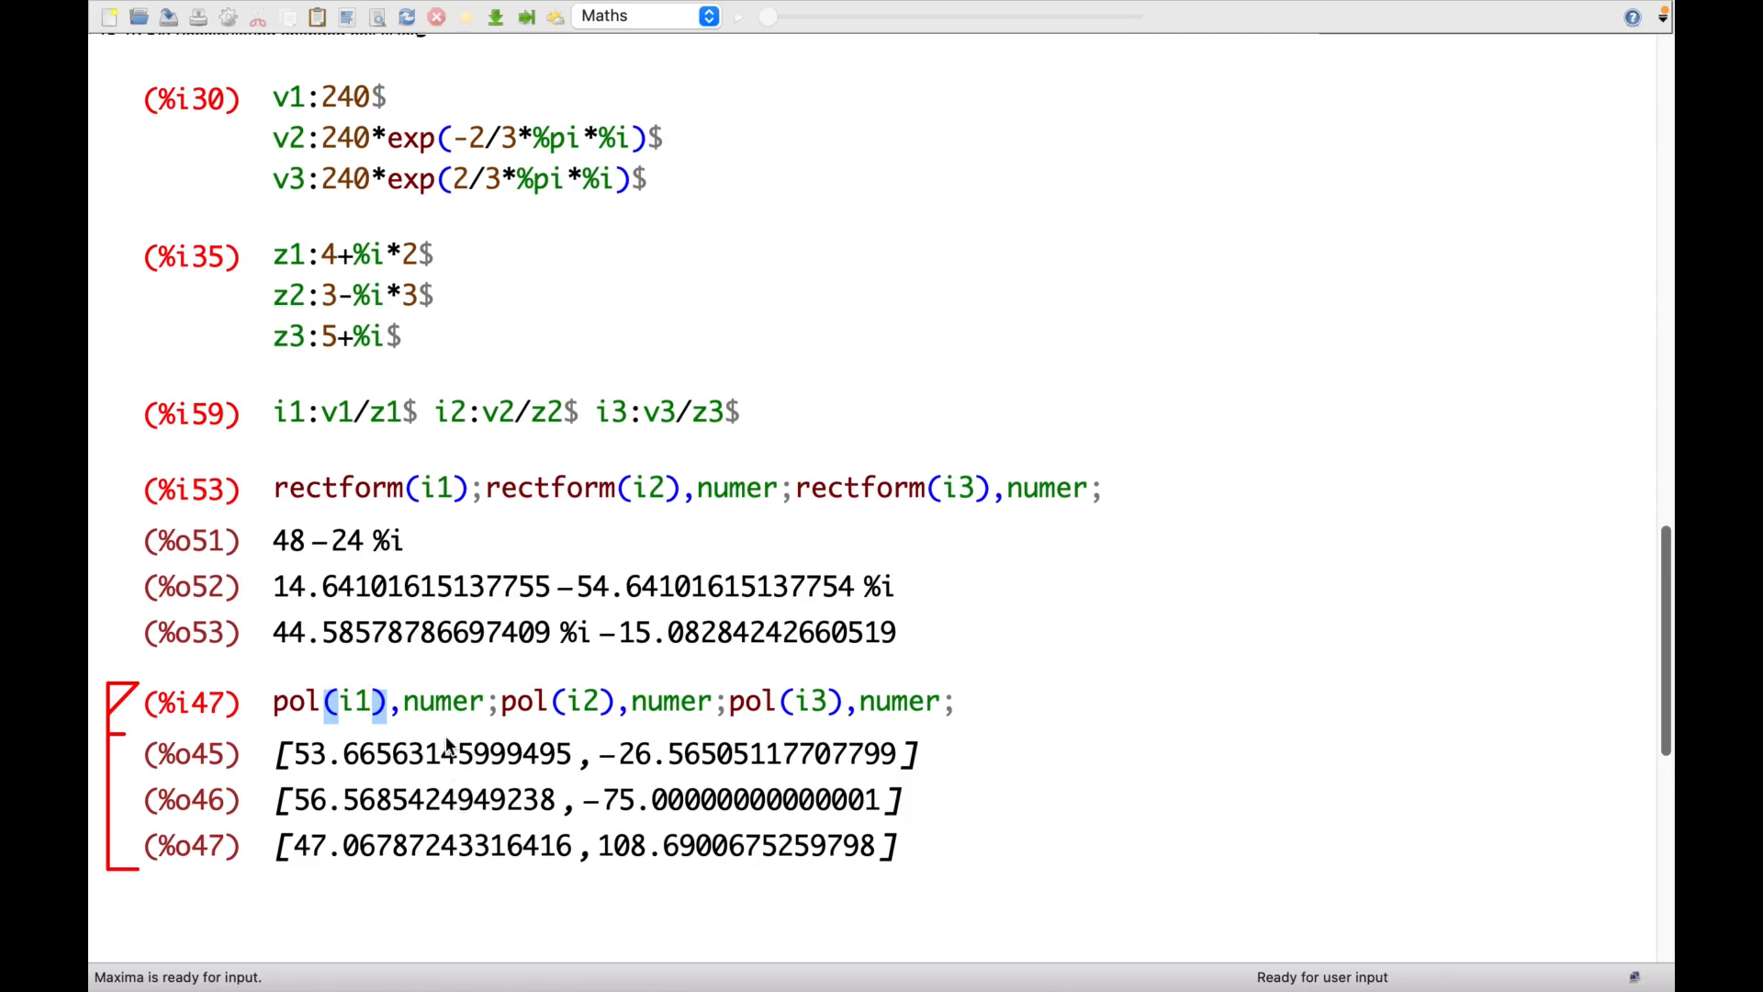
scroll(454, 595, "down", 3)
scroll(456, 603, "down", 1)
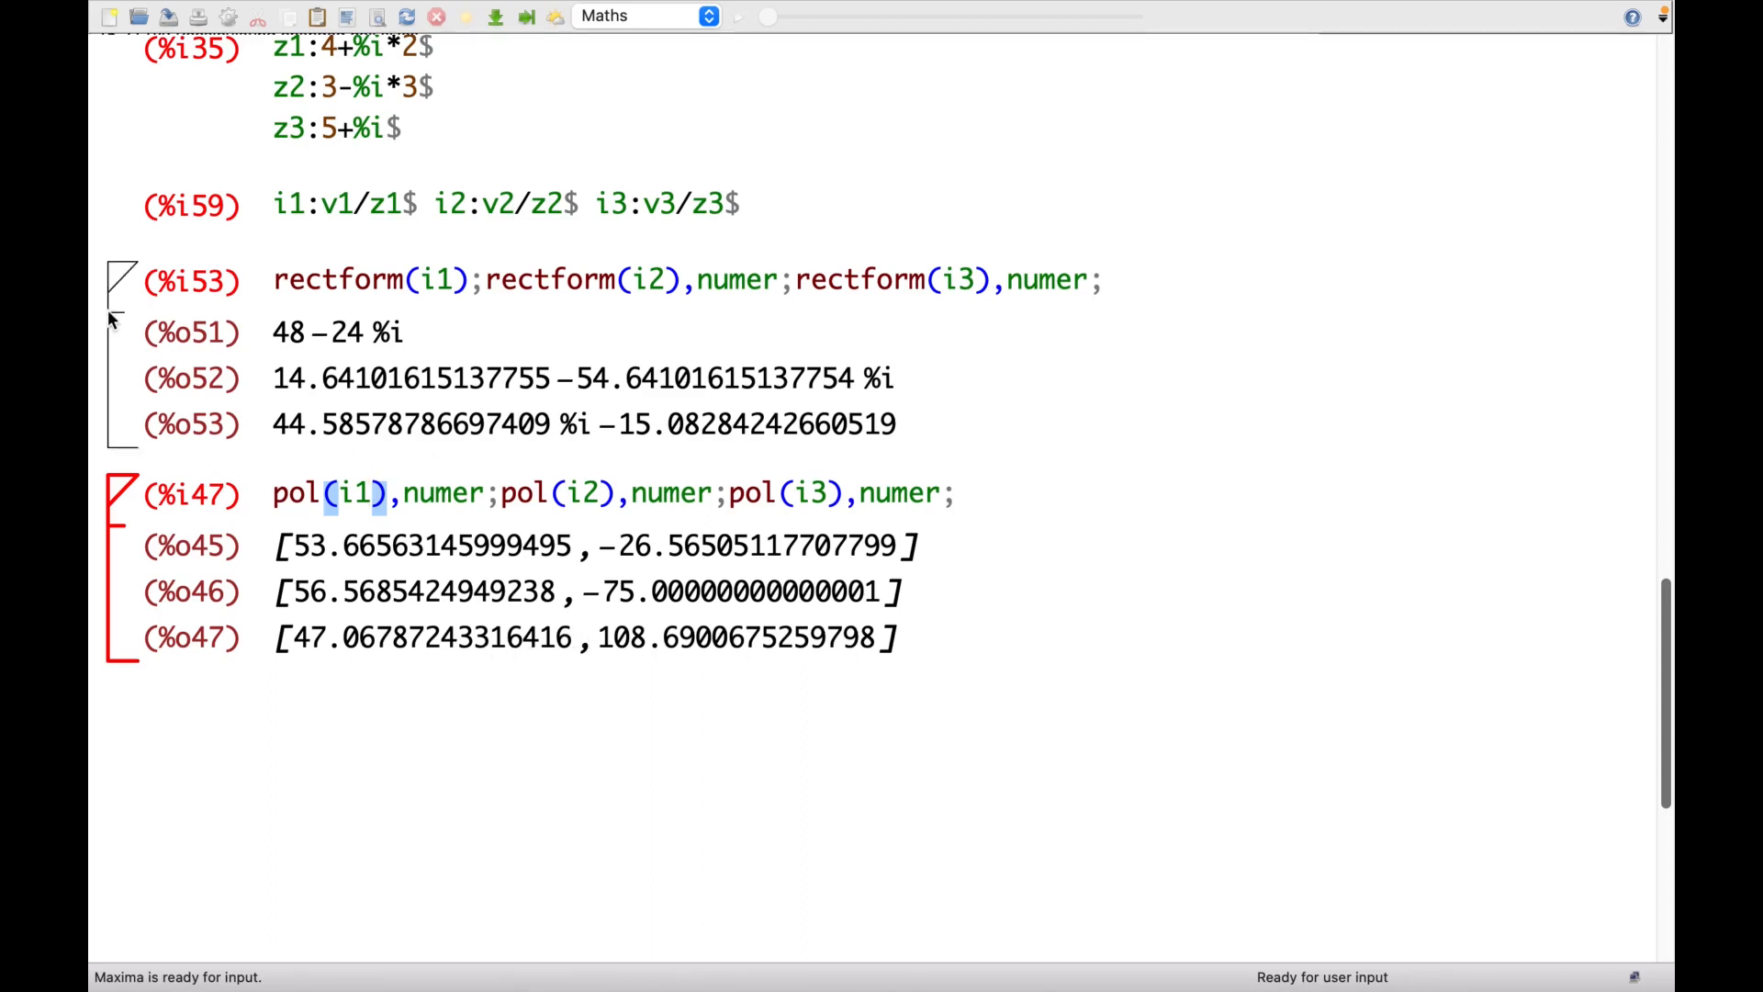
left_click(110, 347)
left_click(108, 551)
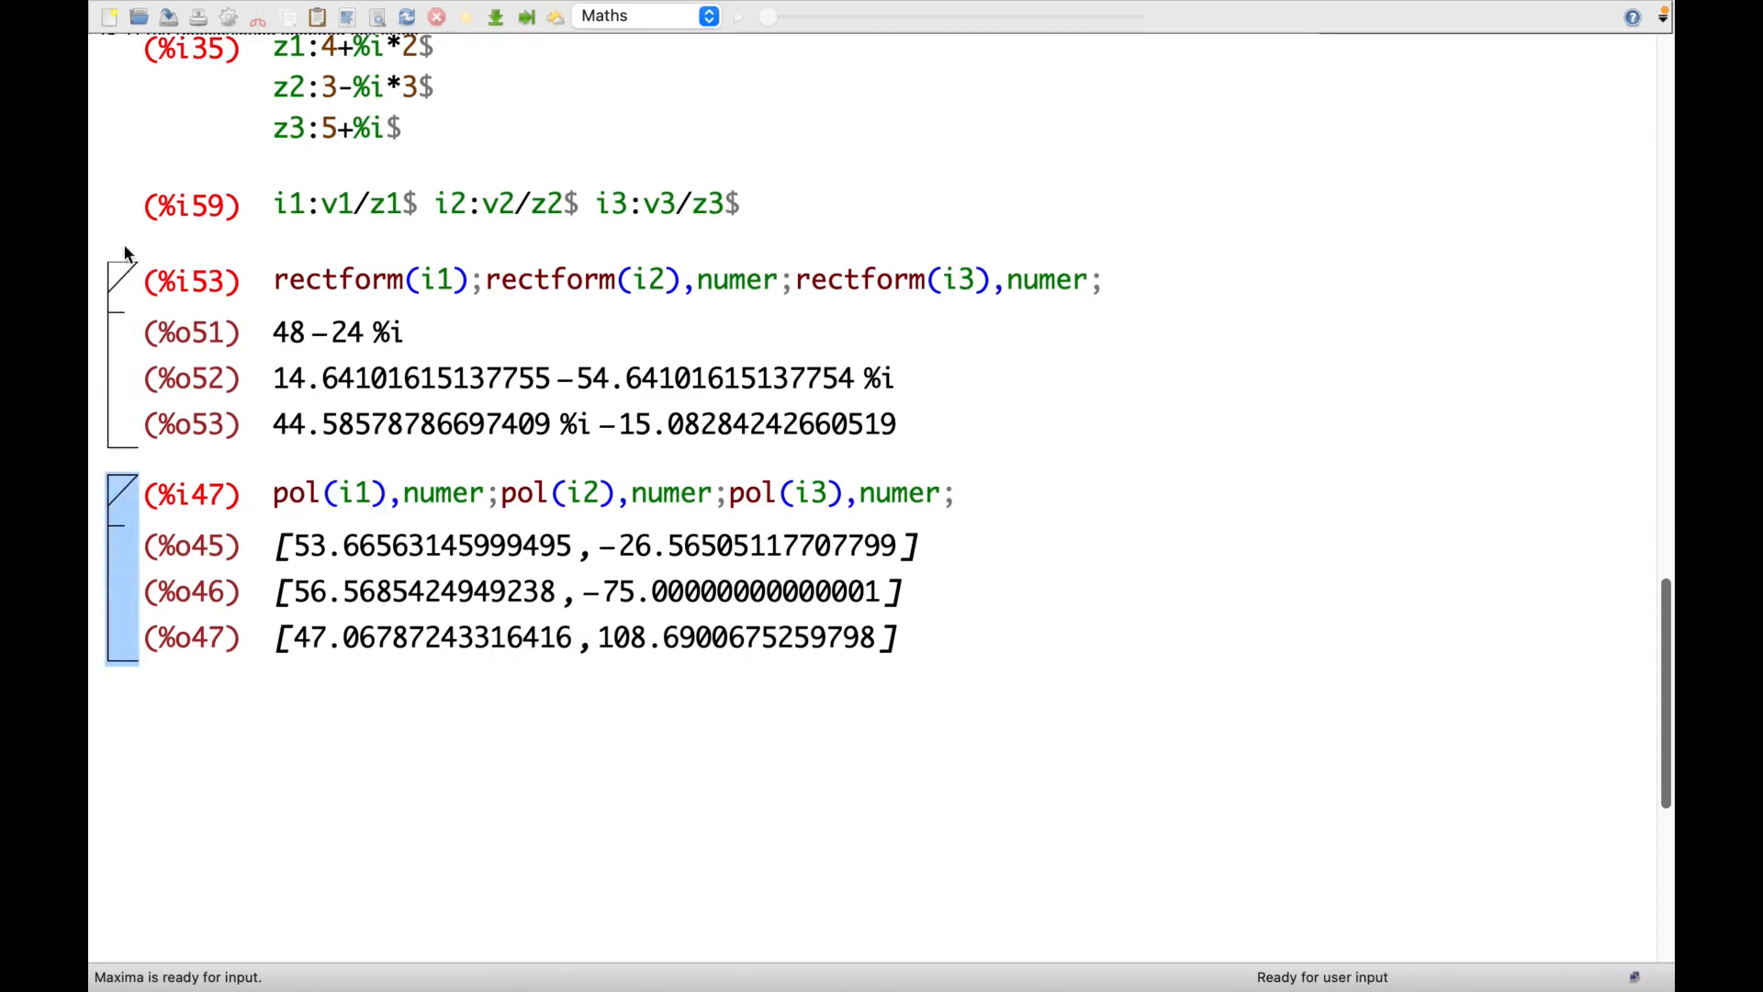
left_click(306, 211)
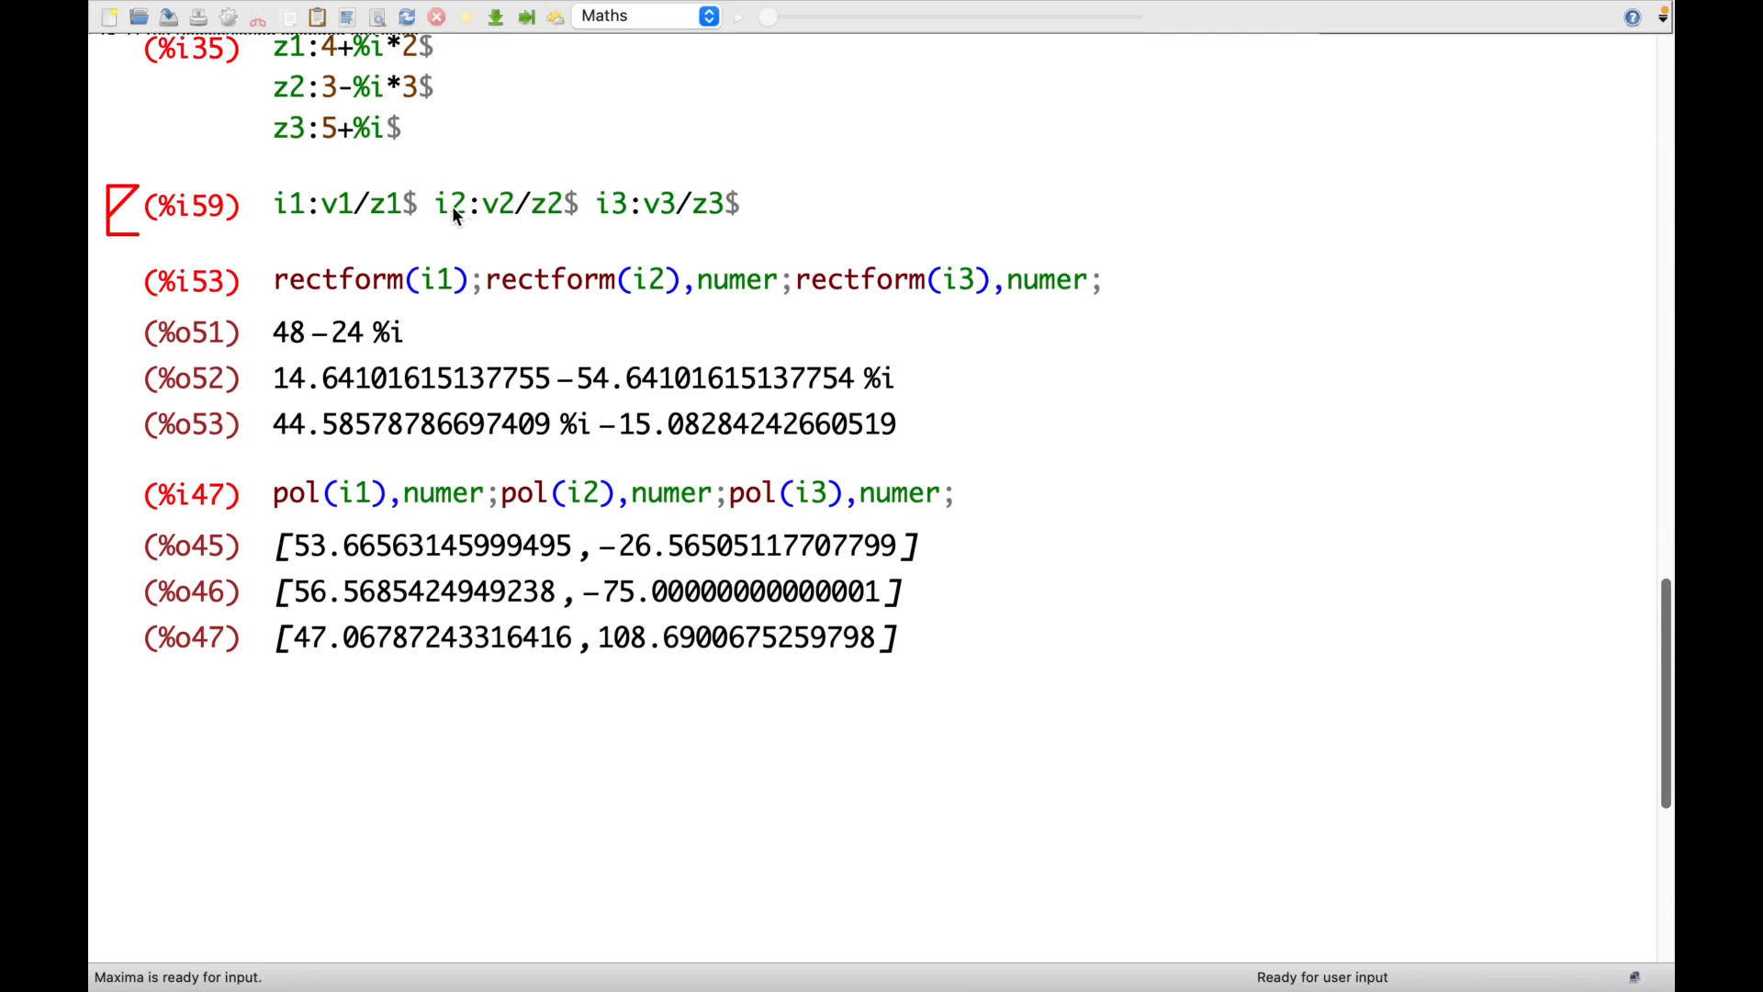
Define the neutral current as ineut:i1+i2+i3; in a new cell below the polar results and evaluate it.
left_click(341, 884)
type("in")
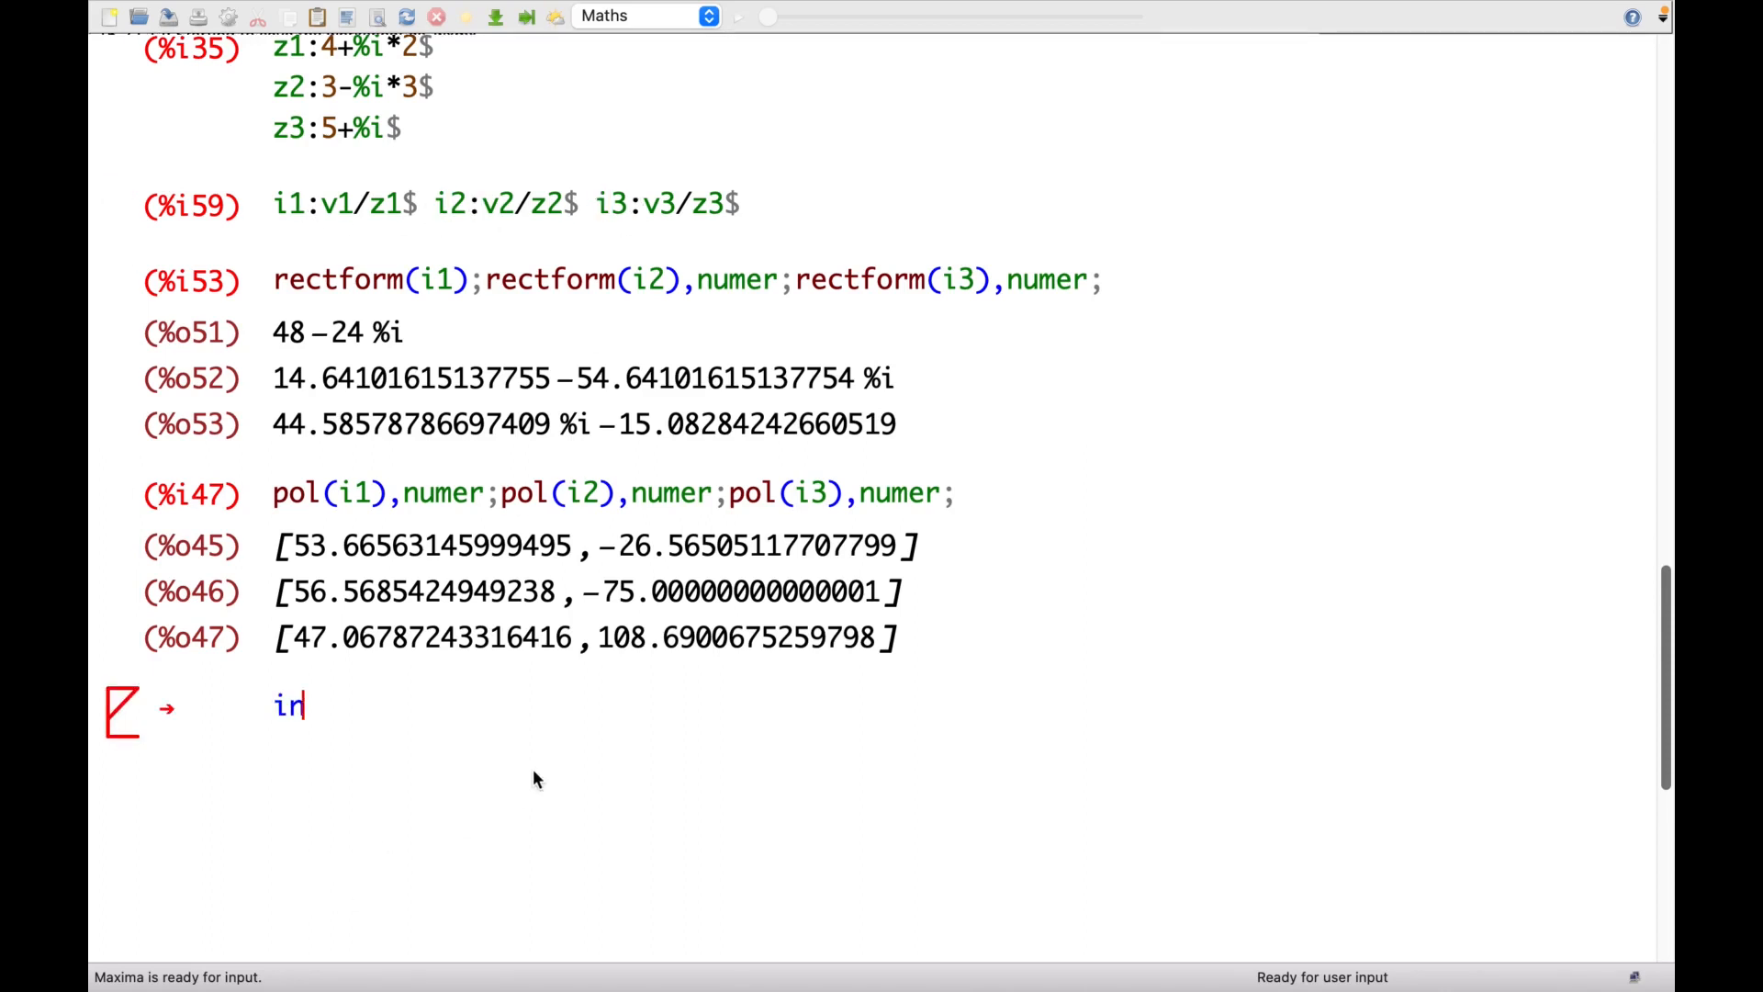
type(":")
key("BackSpace")
key("BackSpace")
type("nut")
key("BackSpace")
key("BackSpace")
type("eut:")
type("i1+i2+")
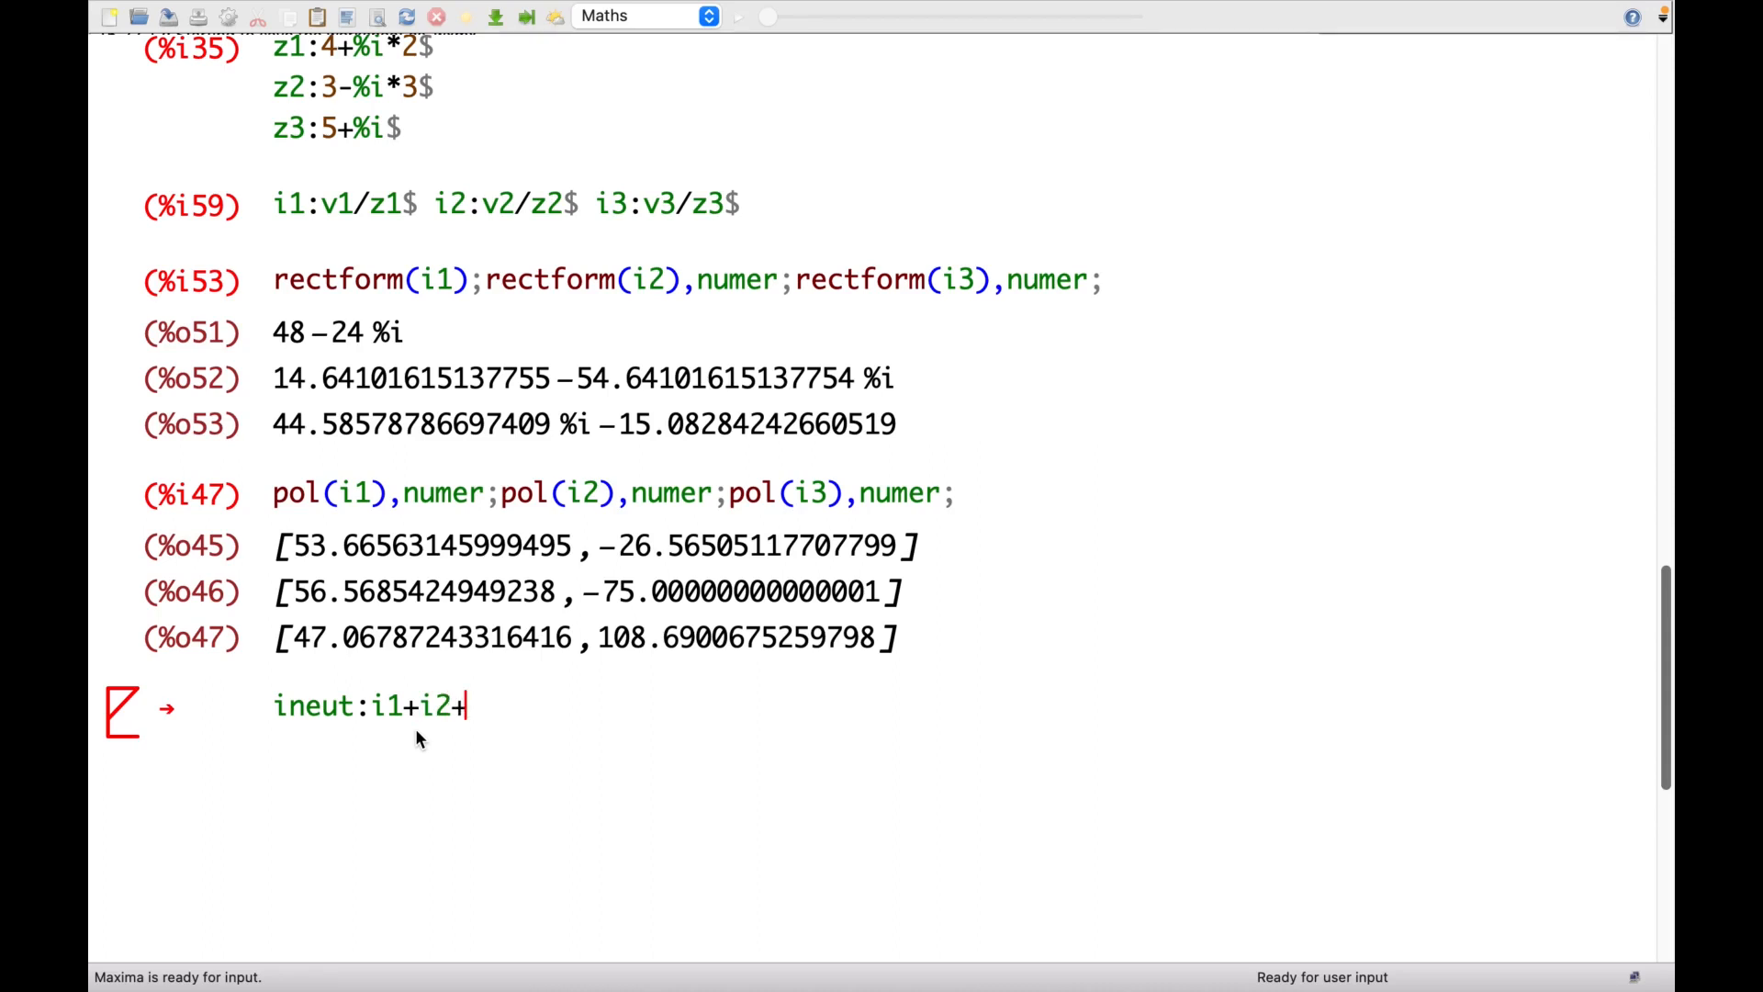
type("i3;")
key("shift+Return")
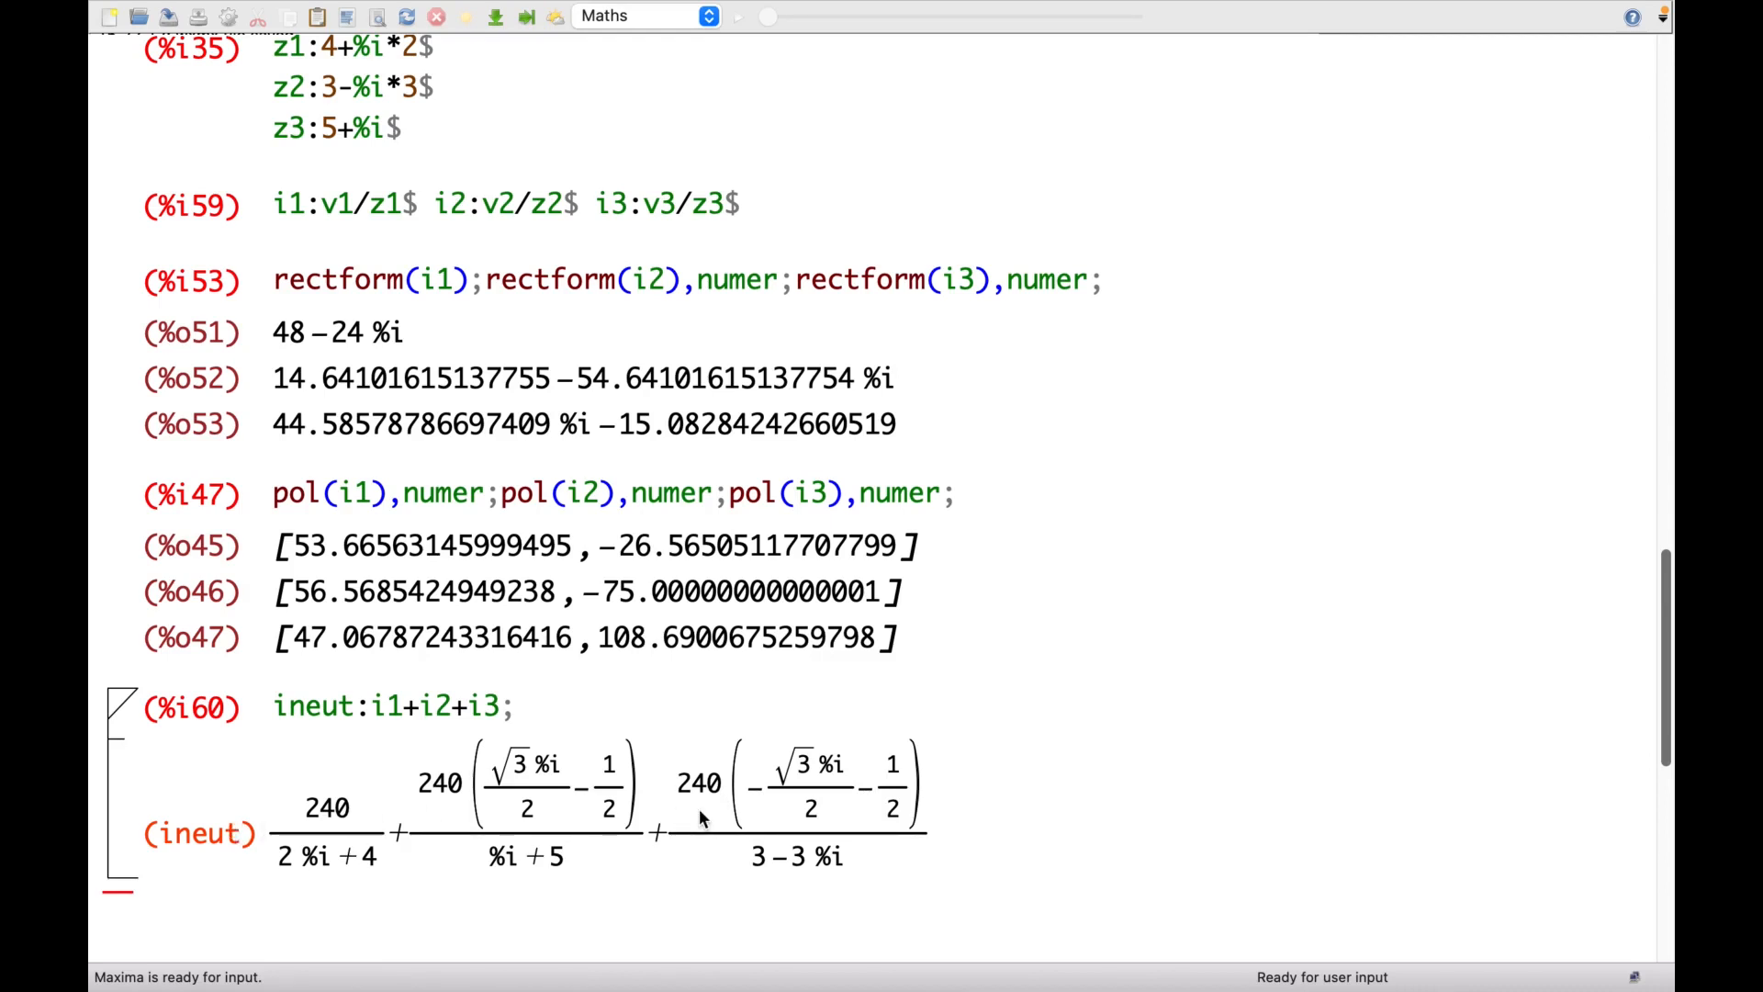
Suppress the output of the ineut definition by ending it with $ instead of a semicolon, and re-evaluate the cell.
left_click(566, 707)
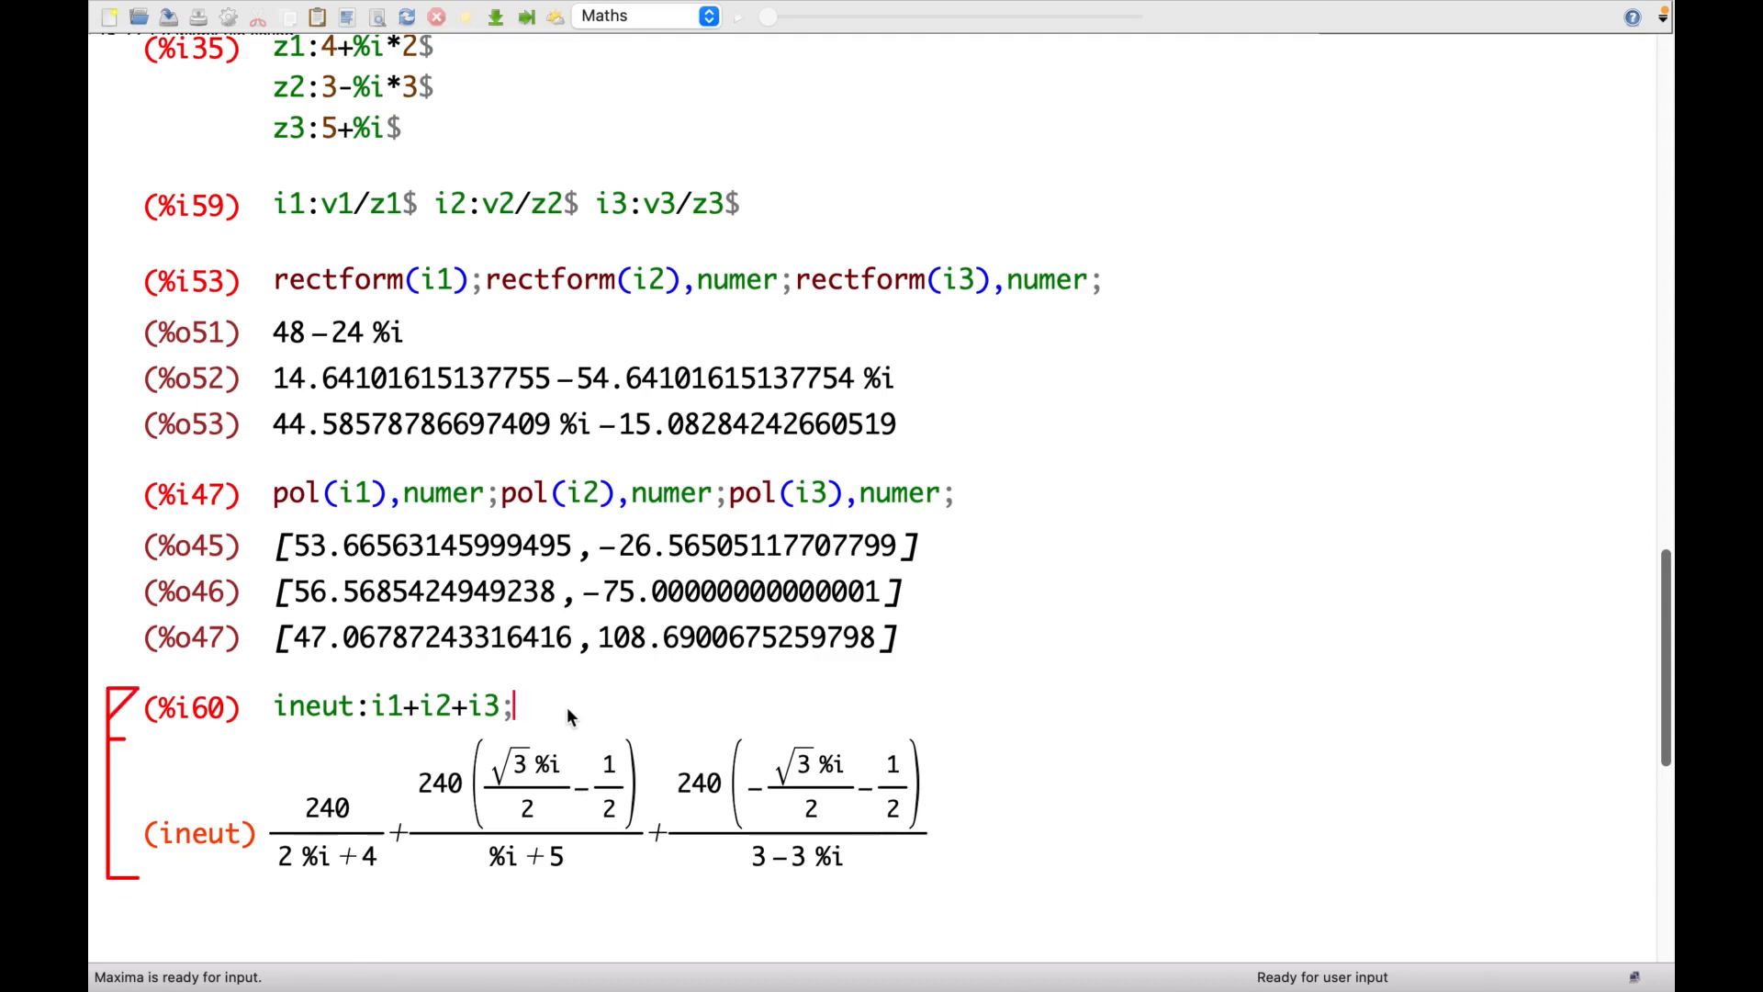
key("BackSpace")
type("$")
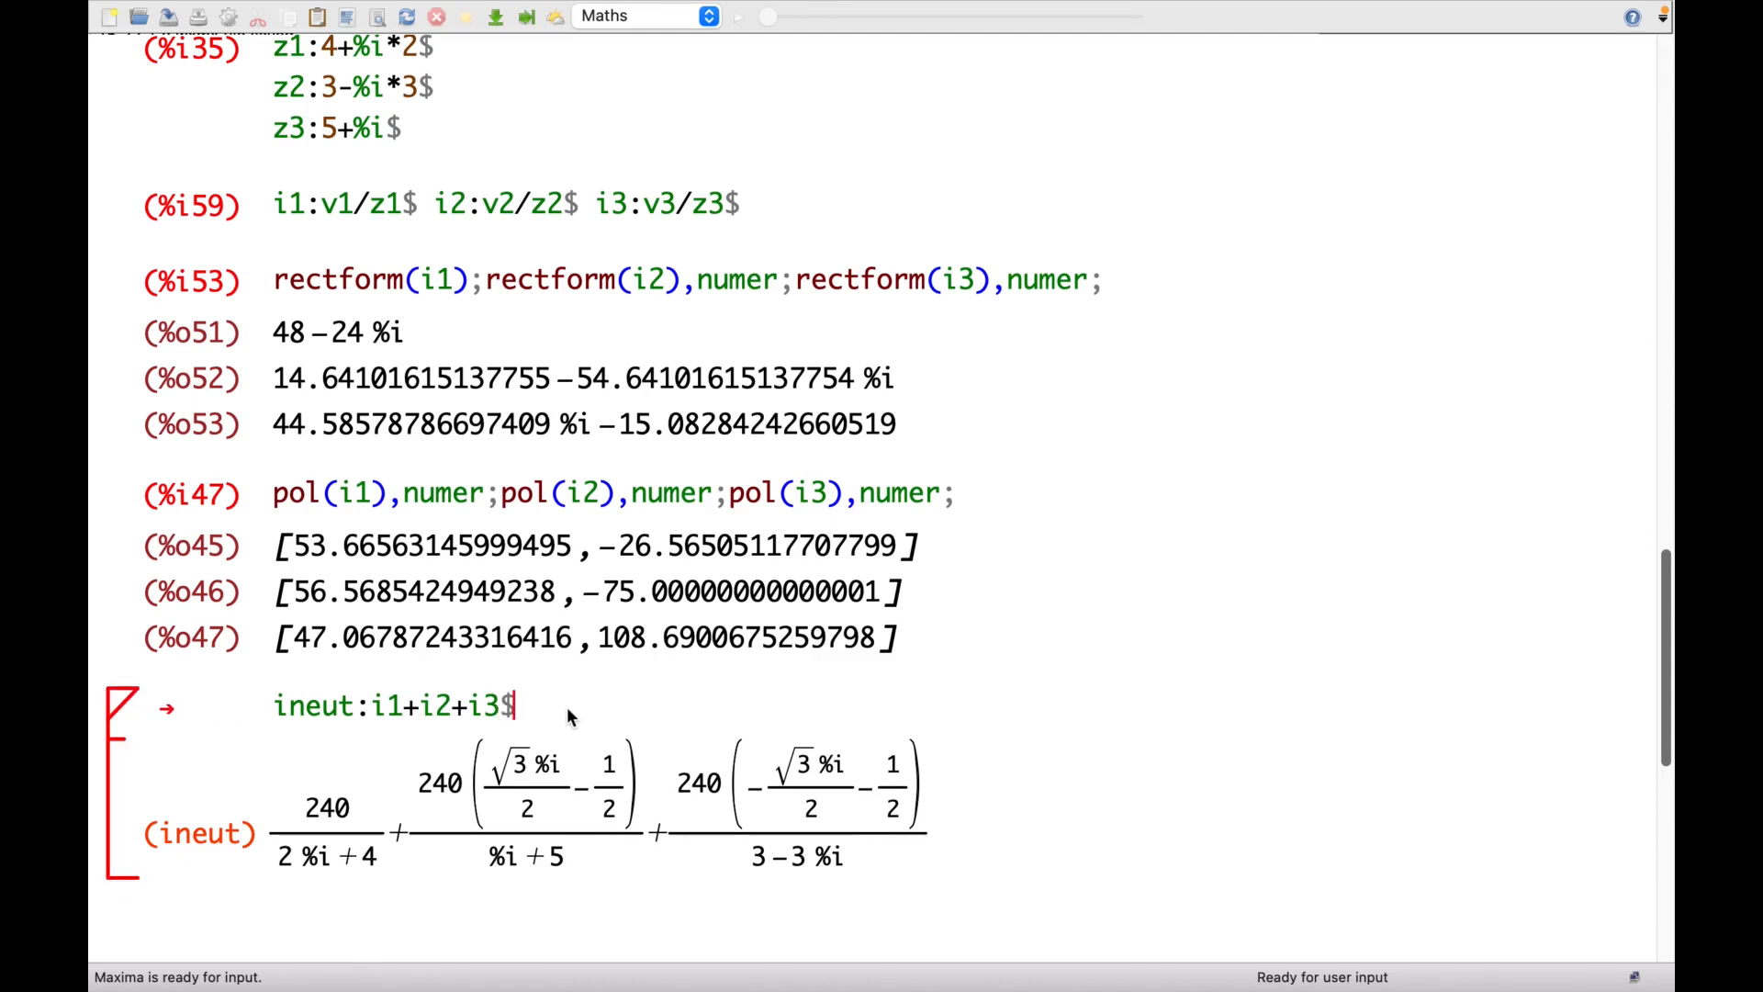
key("shift+Return")
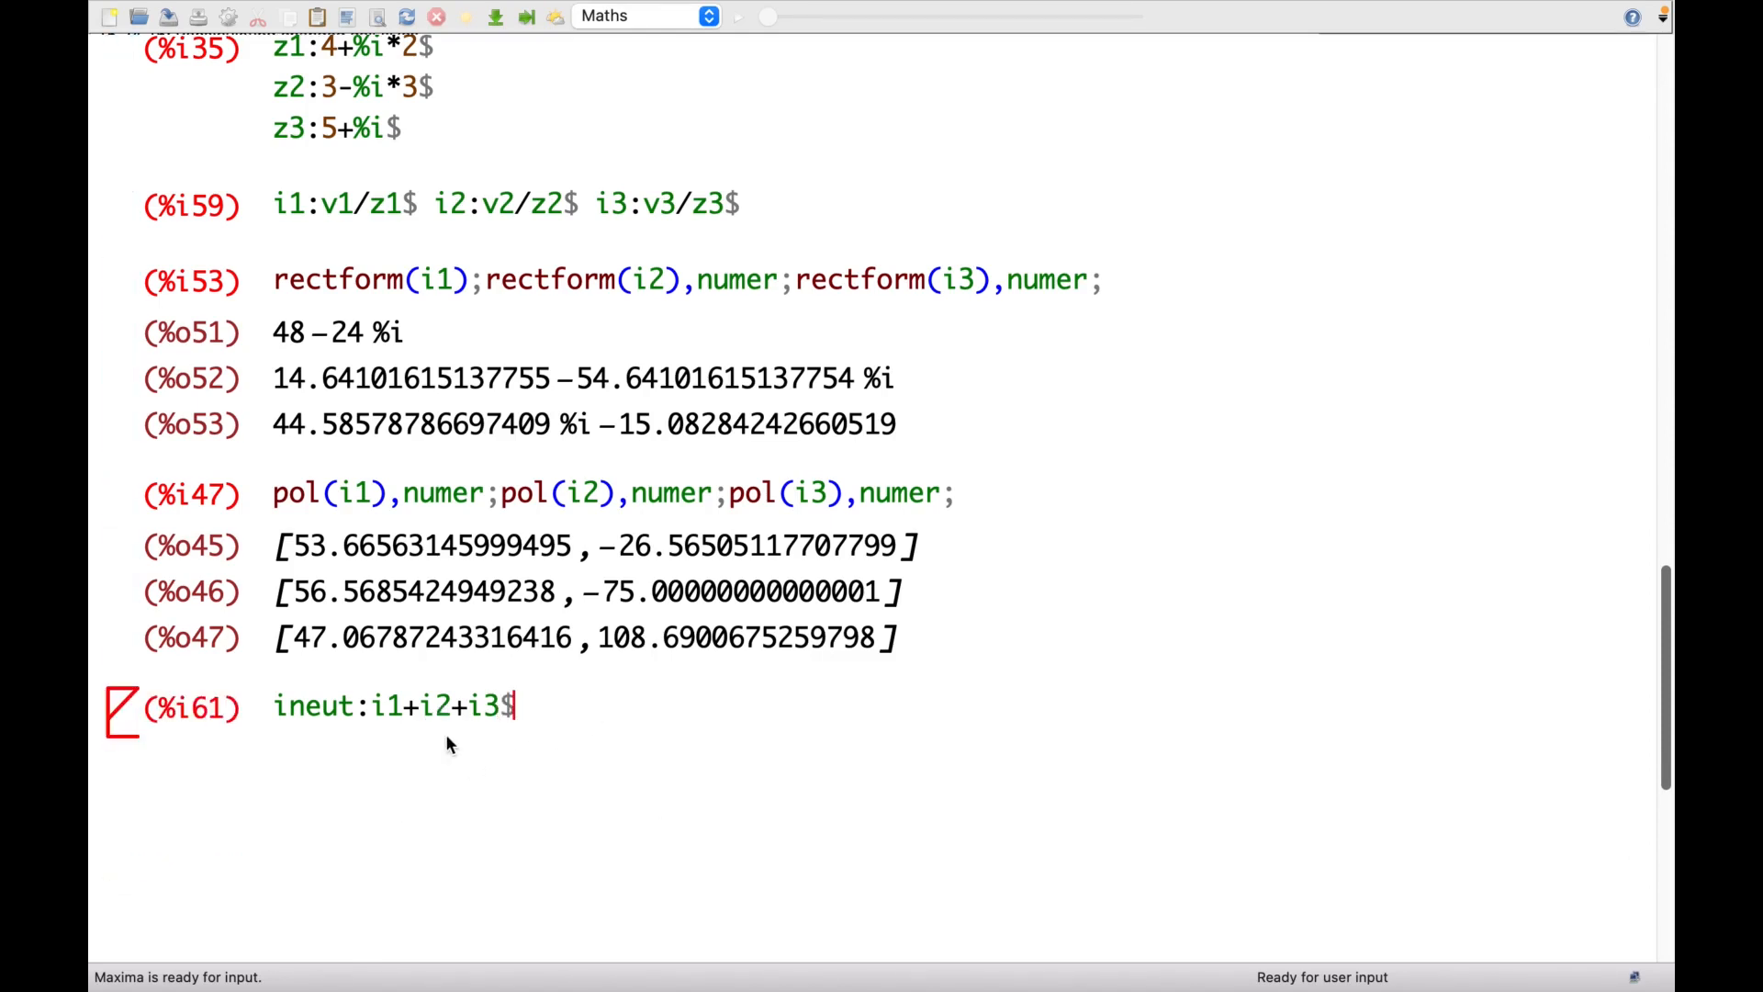
Evaluate the neutral current in numeric rectangular form with rectform(ineut),numer; in a new cell below the ineut definition.
left_click(434, 754)
type("rect")
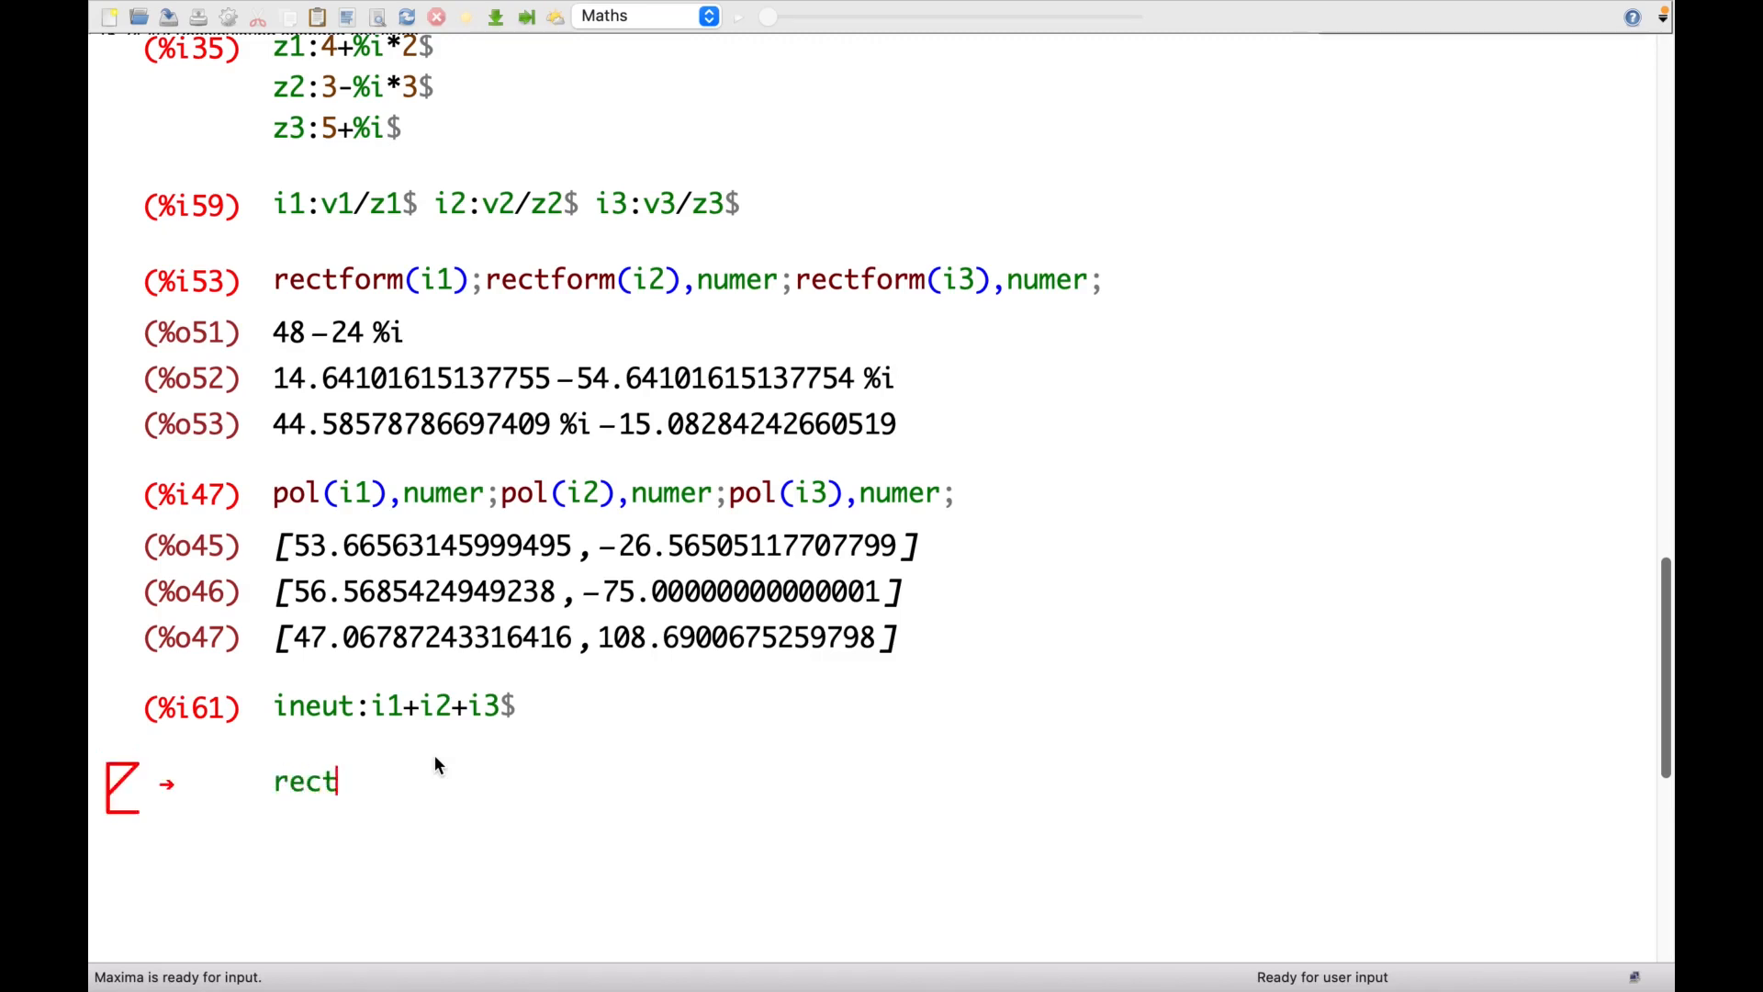
type("form(")
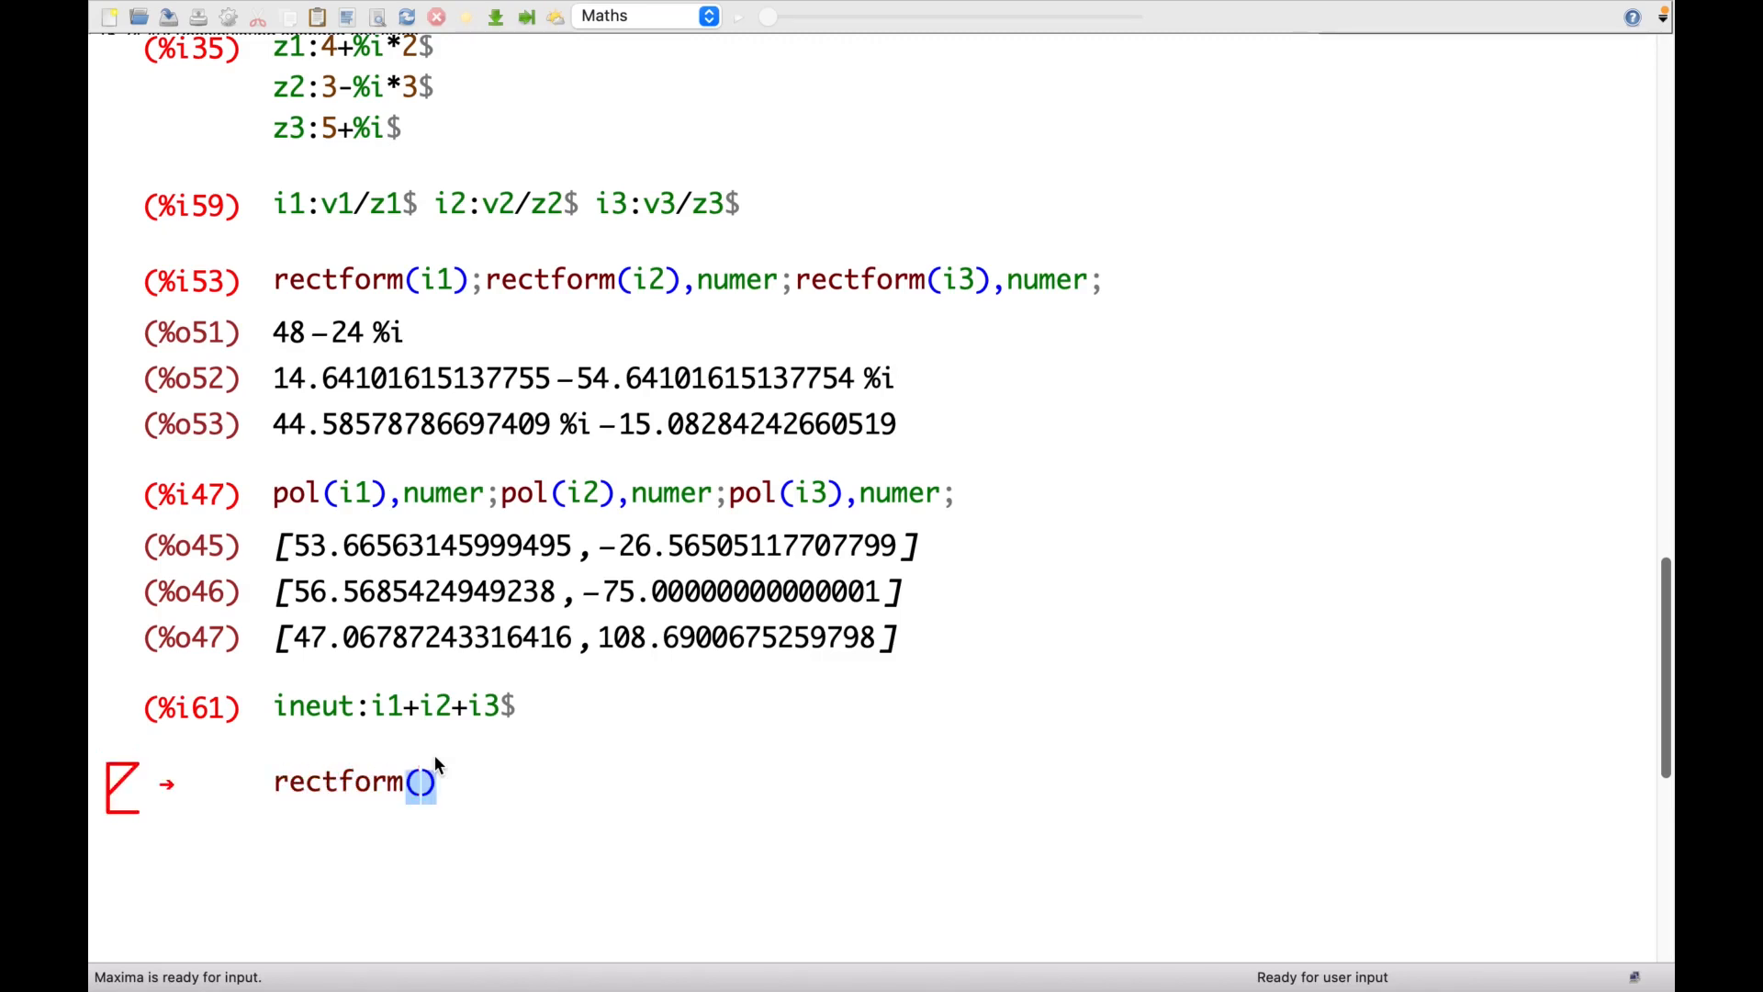
type("ineut),numer")
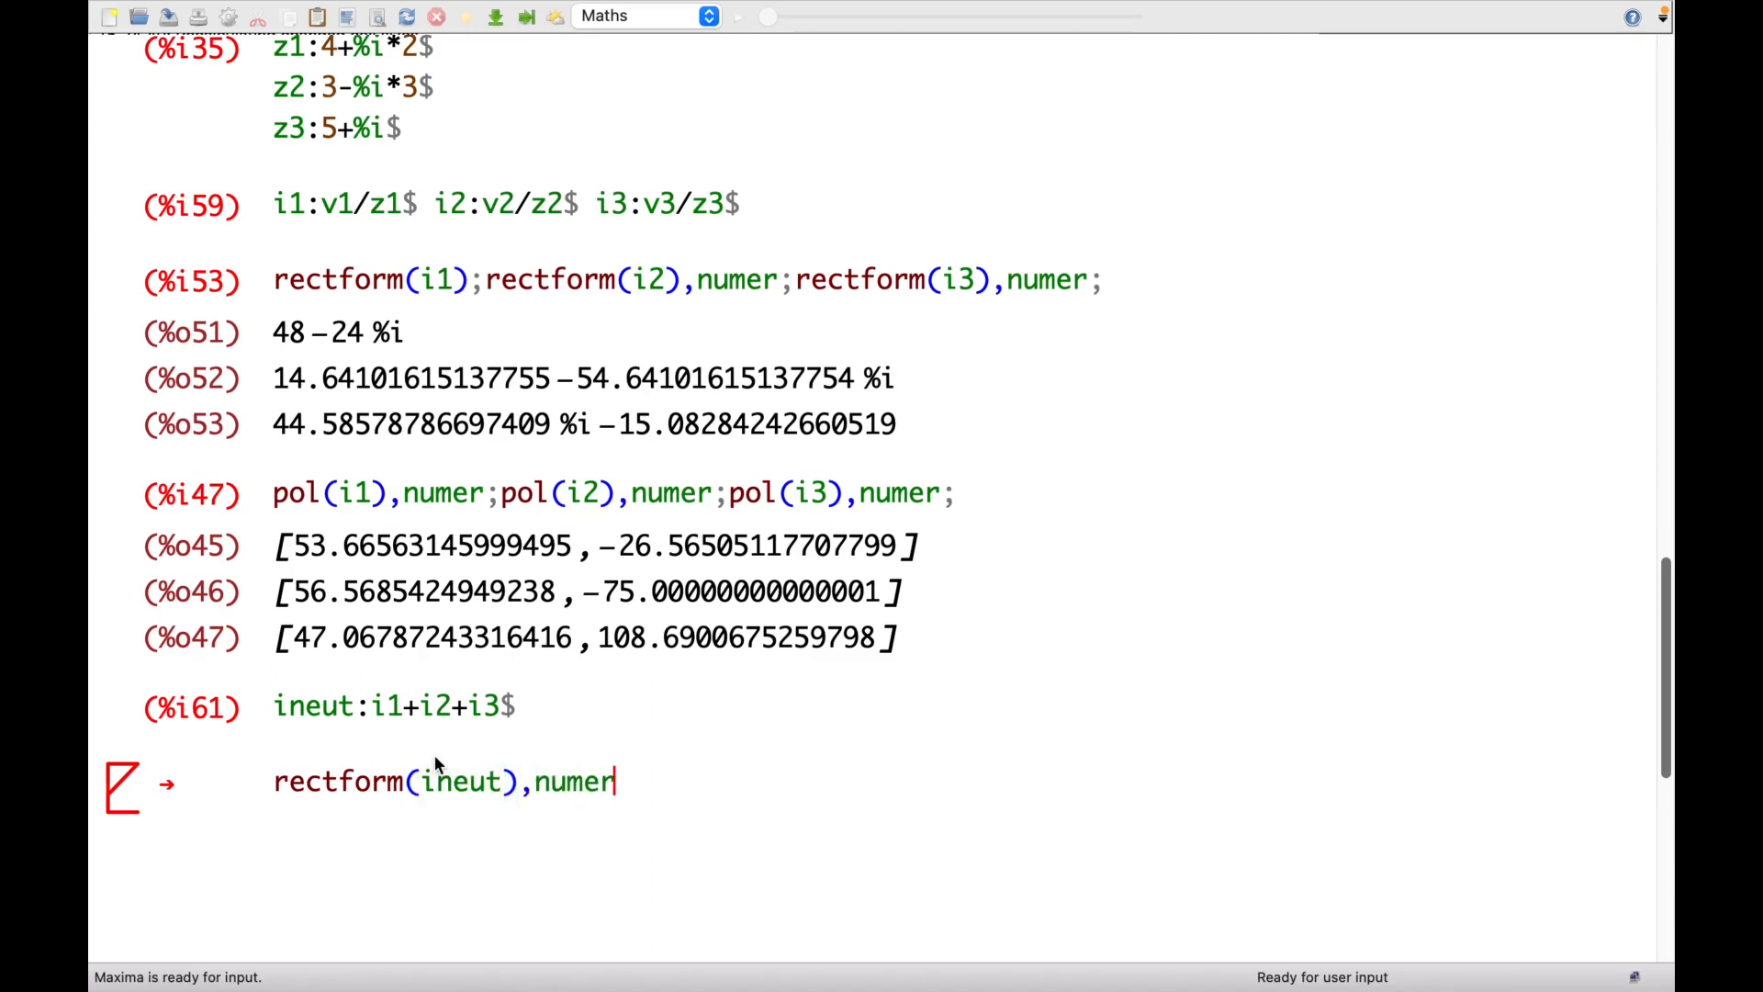
type(";")
key("shift+Return")
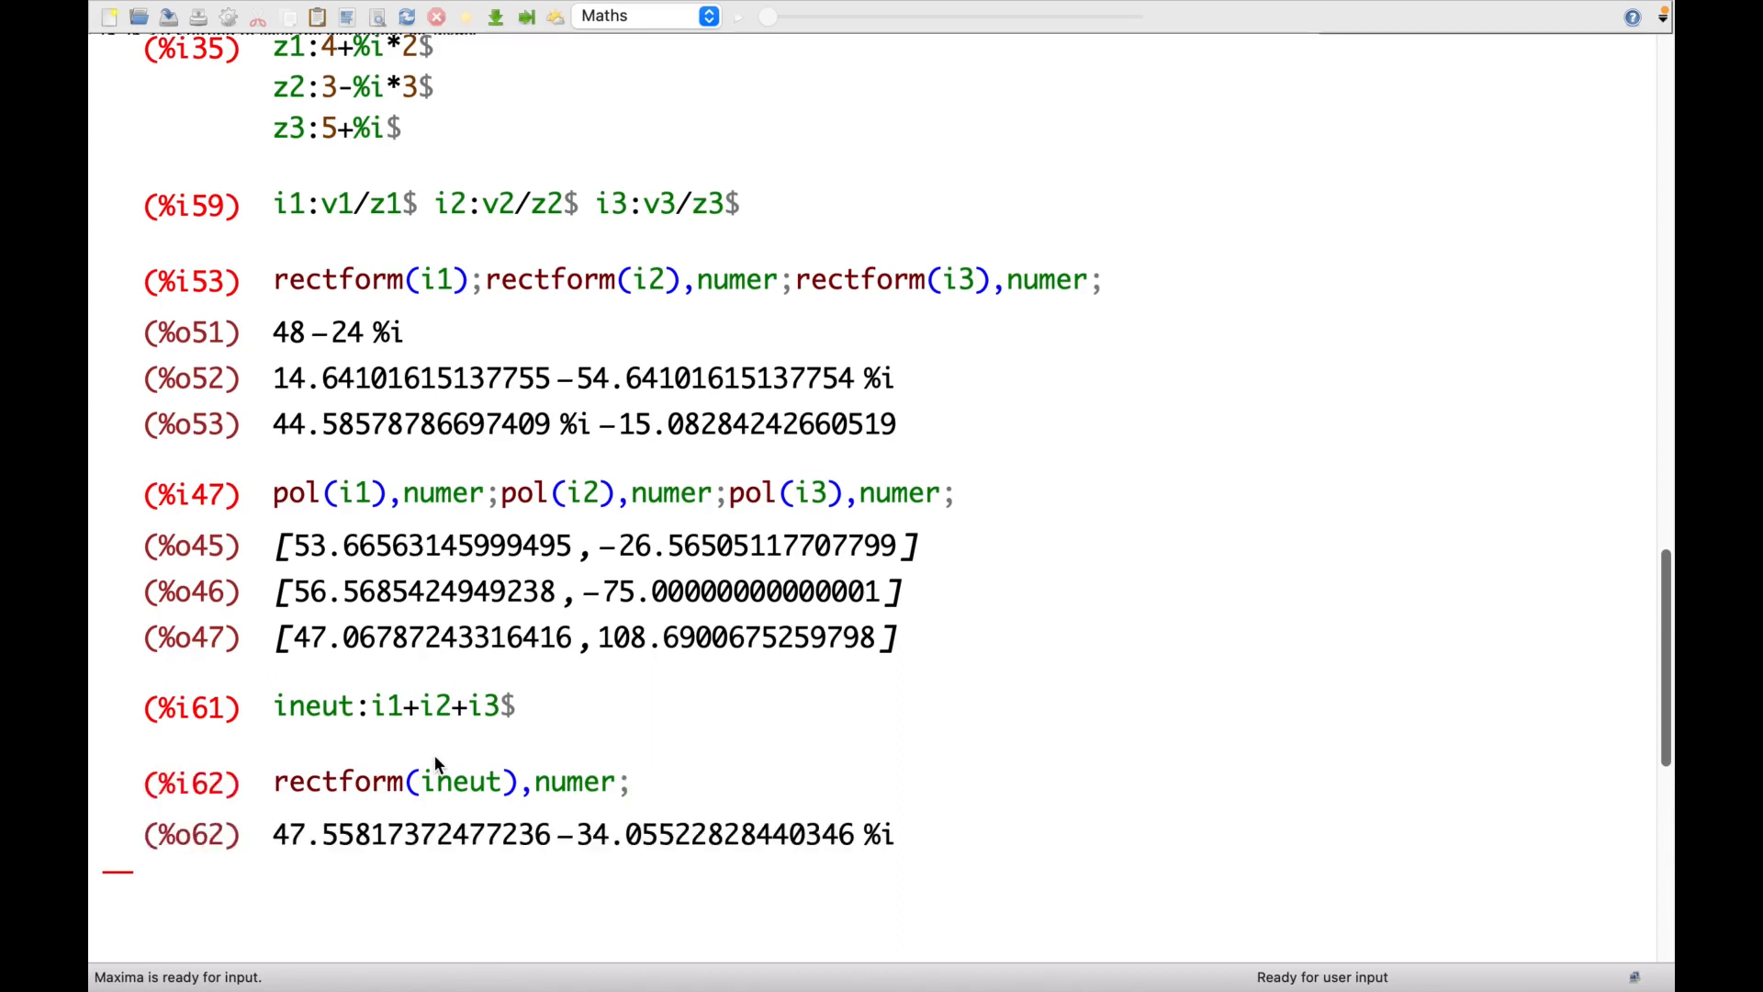
Evaluate the neutral current in numeric polar form with pol(ineut),numer; in a new cell below its rectangular result.
scroll(653, 769, "down", 3)
left_click(579, 793)
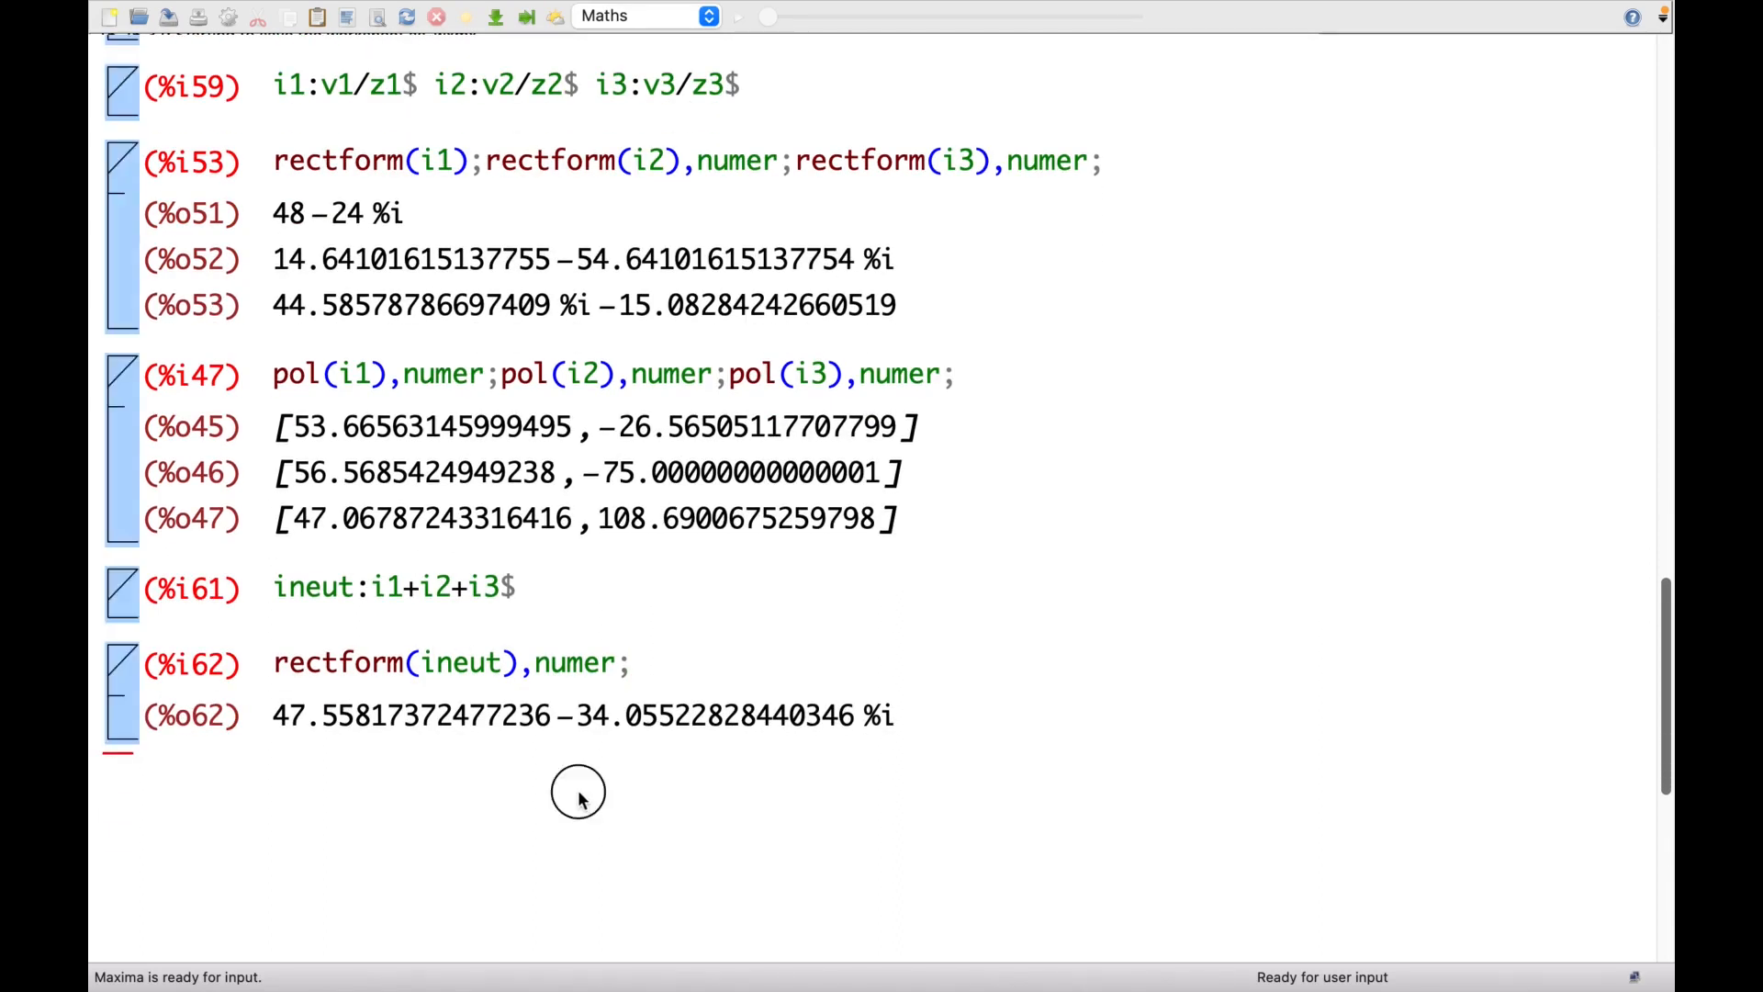
type("pol(")
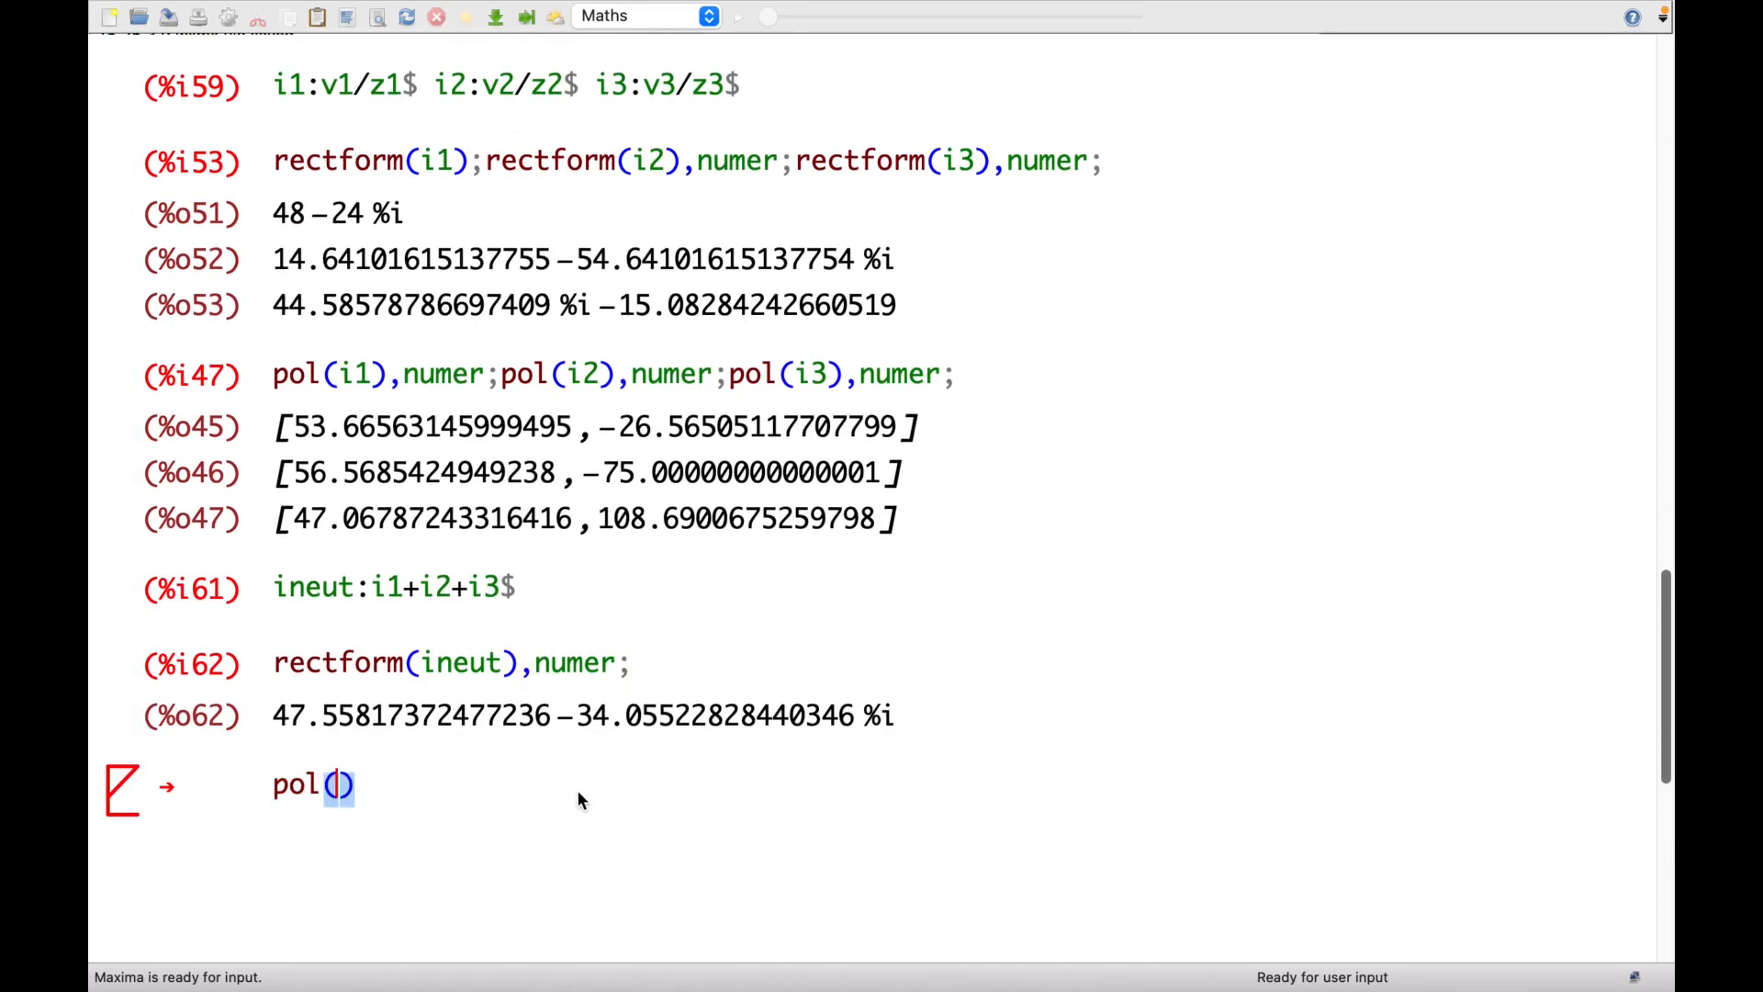
type("ineut")
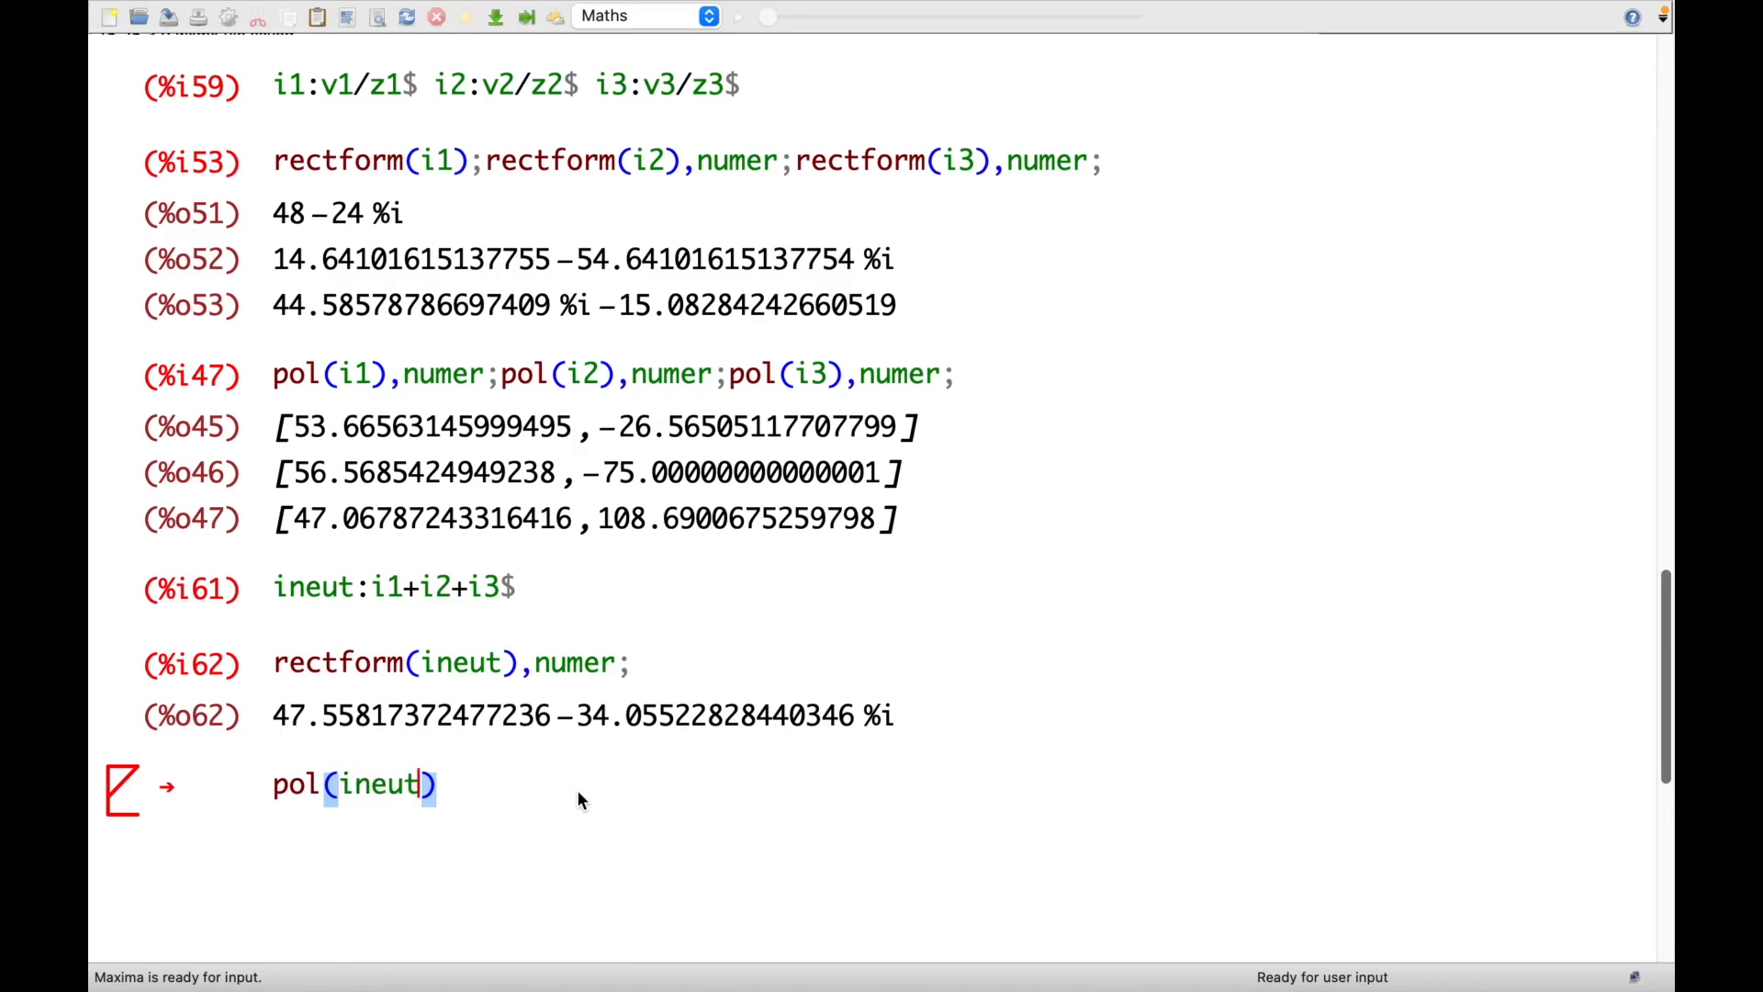
type("),nuer")
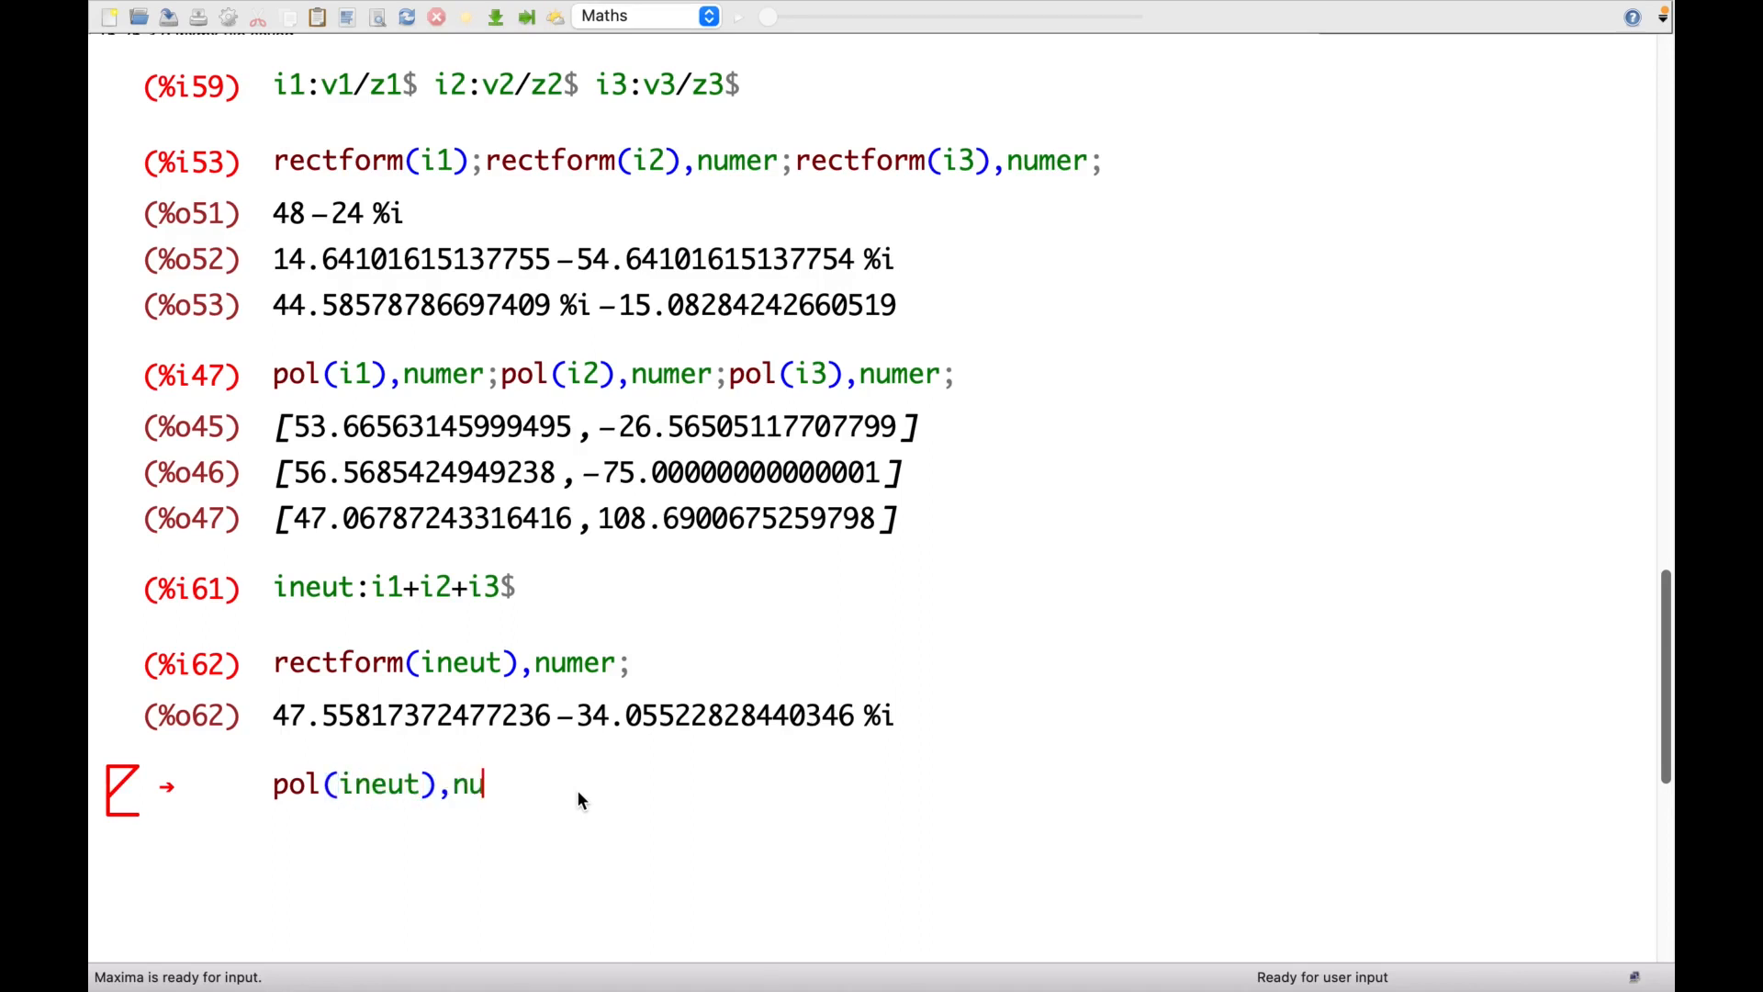
key("BackSpace")
key("BackSpace")
type("mer")
key("shift+Return")
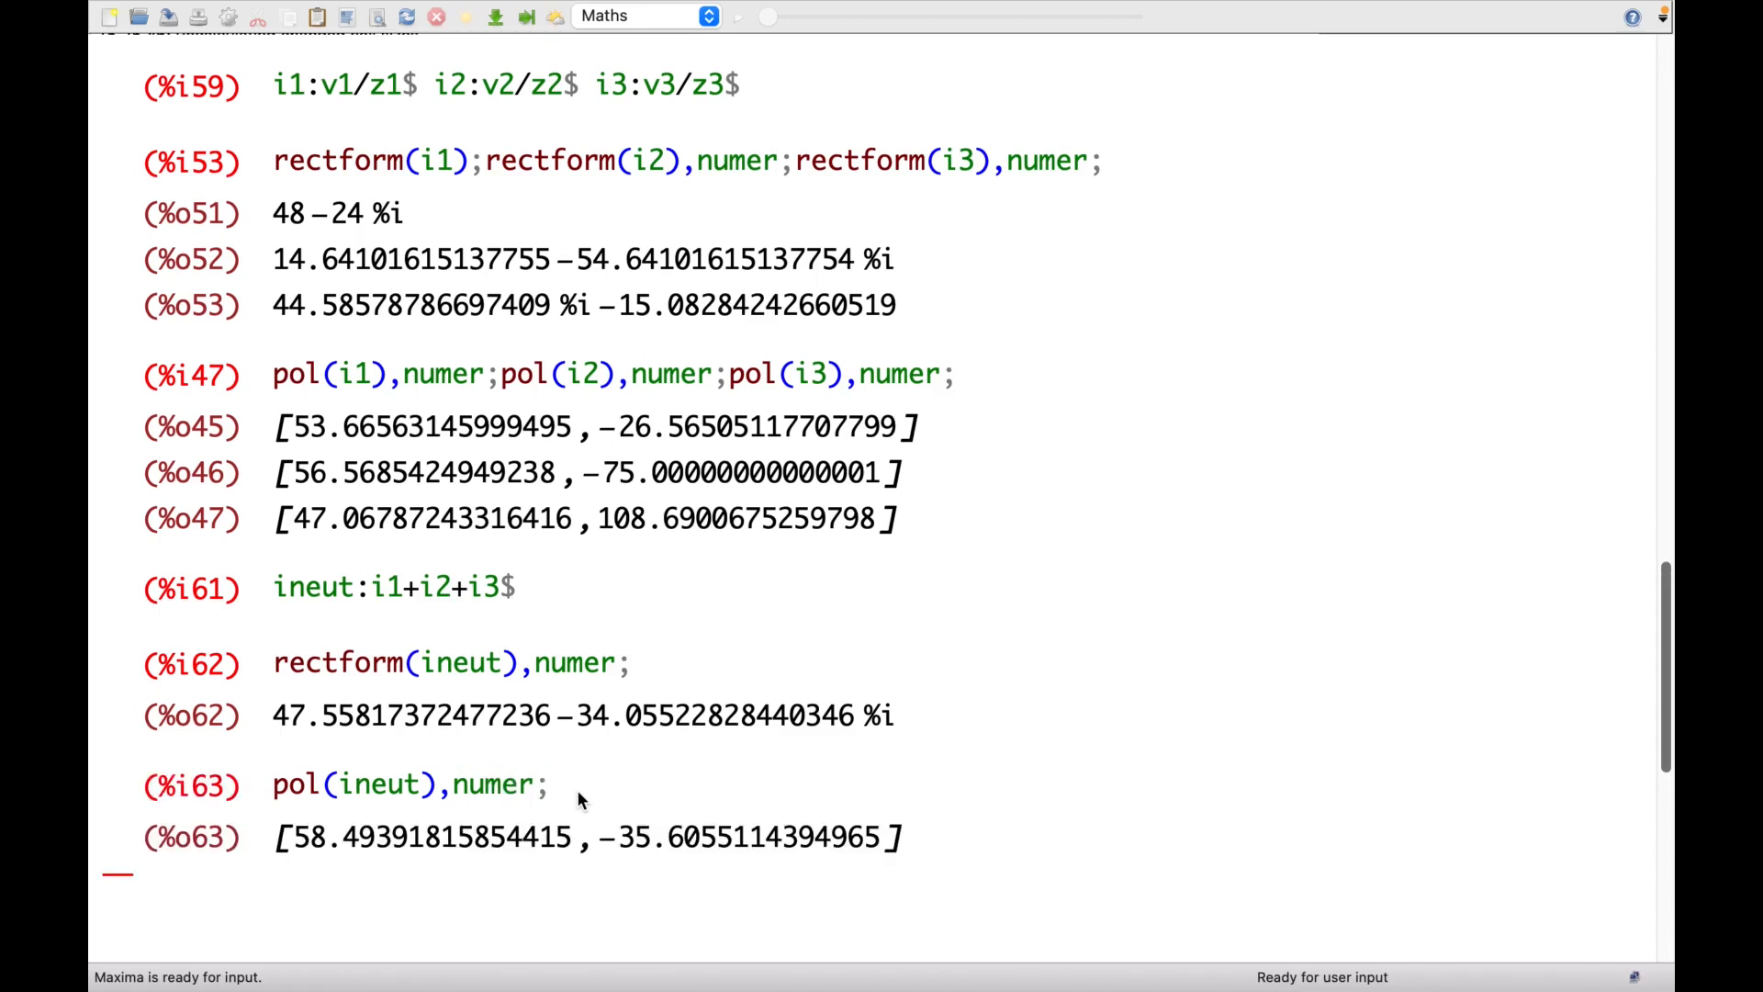
Define the first admittance as y1:1/z1; in a new cell below Figure 3 of the Neutral Displacement example and evaluate it.
scroll(577, 790, "down", 1)
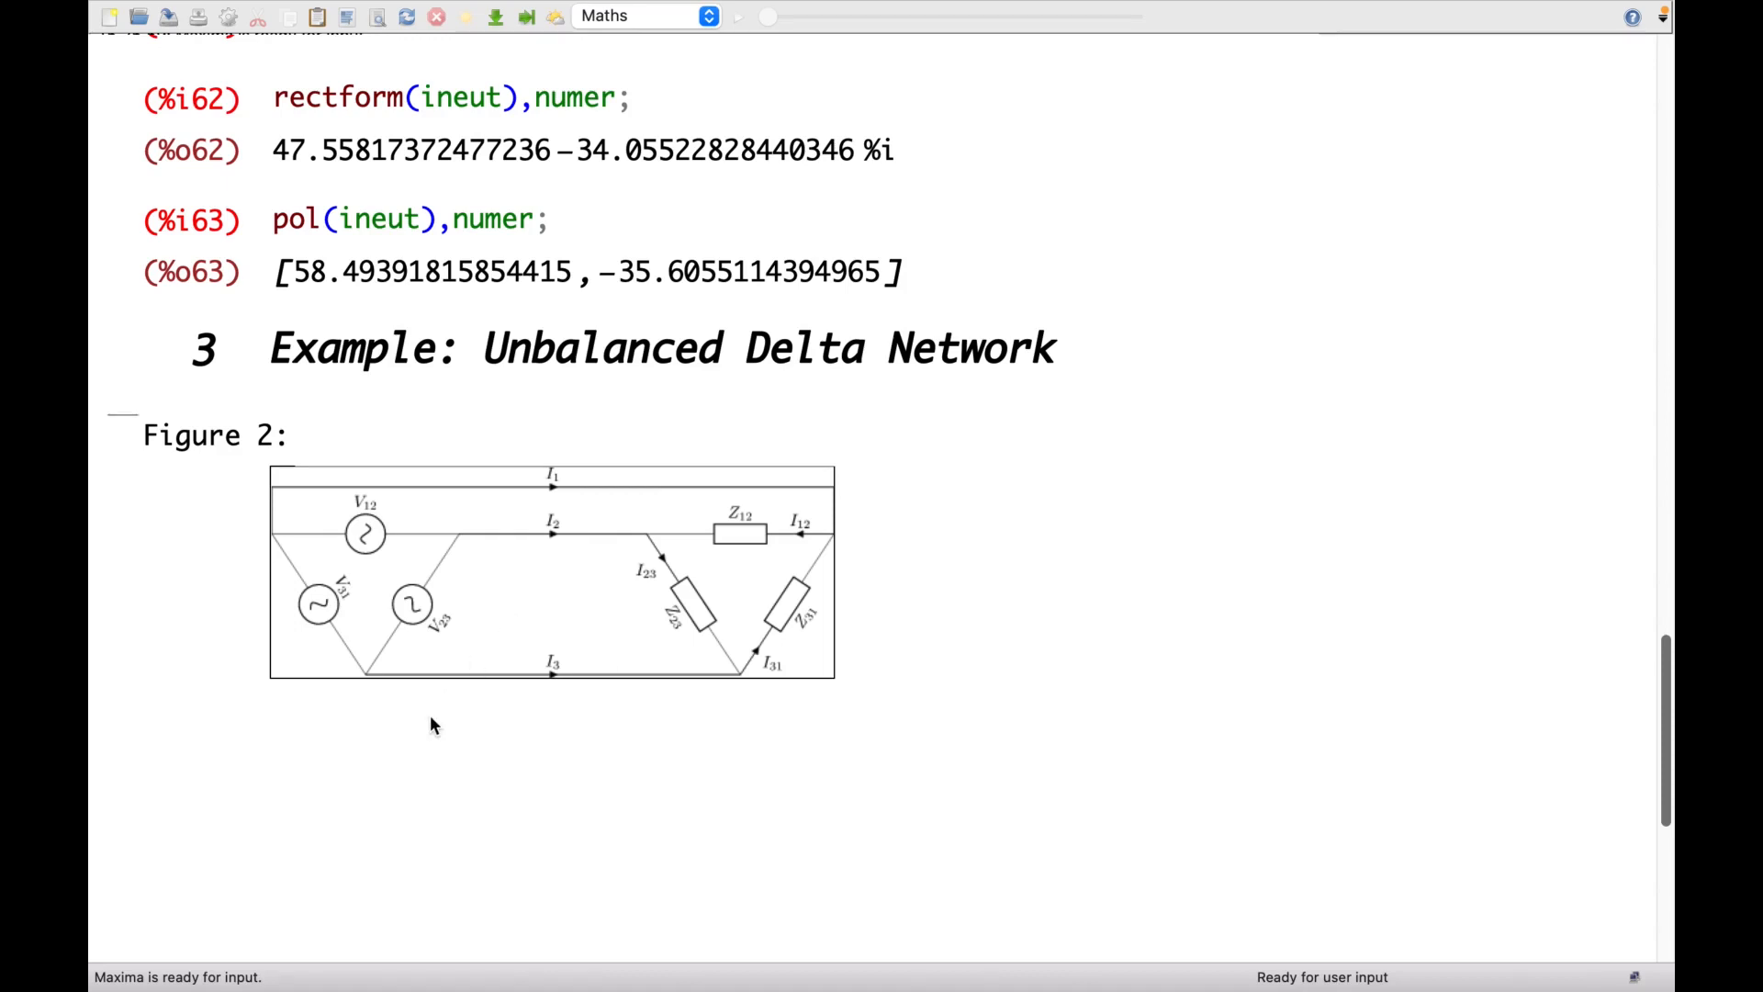
scroll(432, 725, "down", 2)
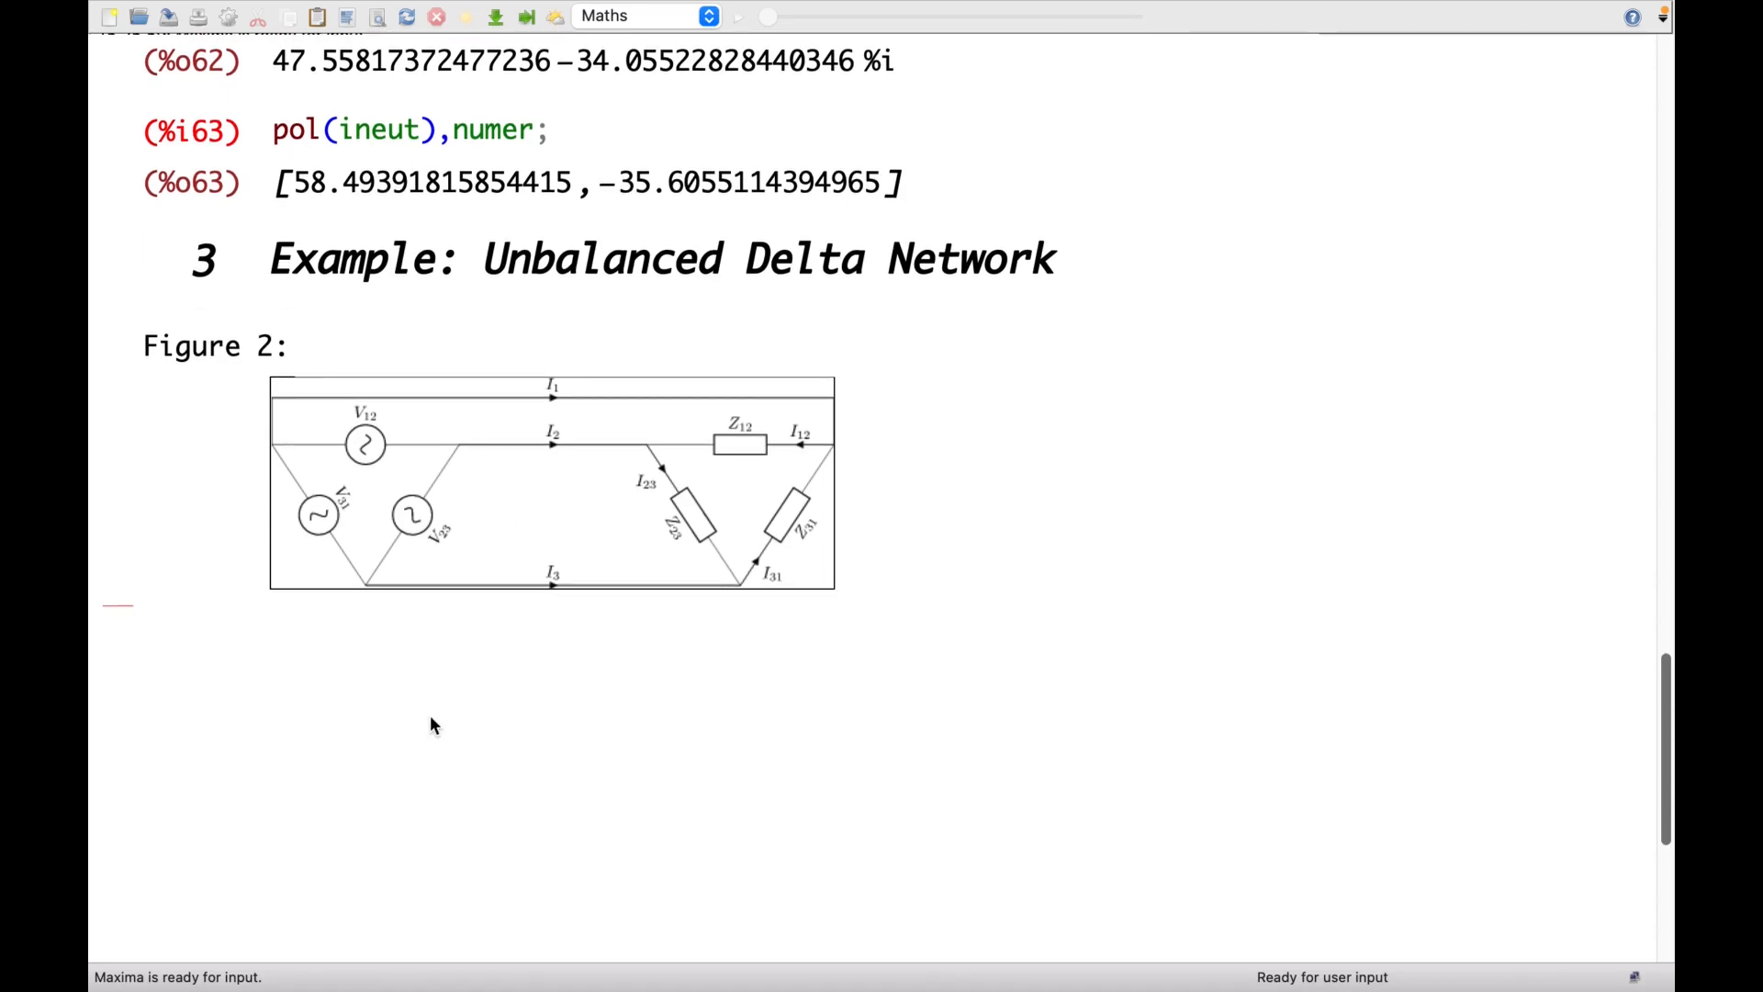
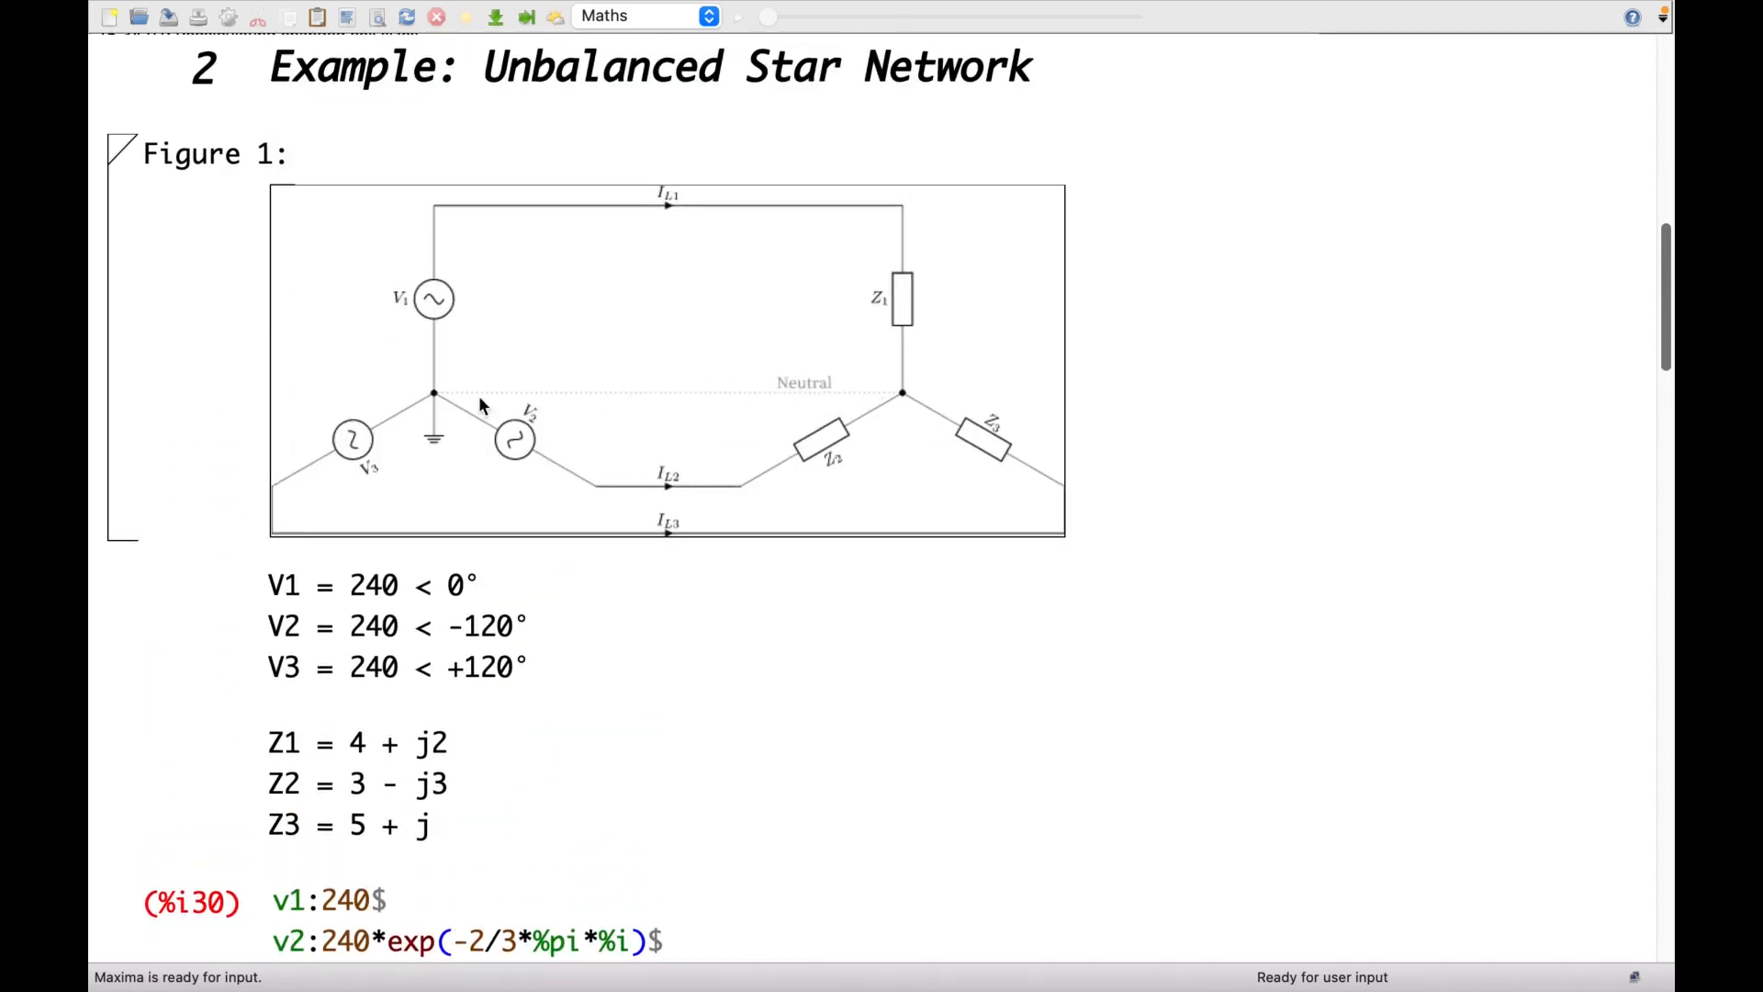
scroll(603, 462, "down", 20)
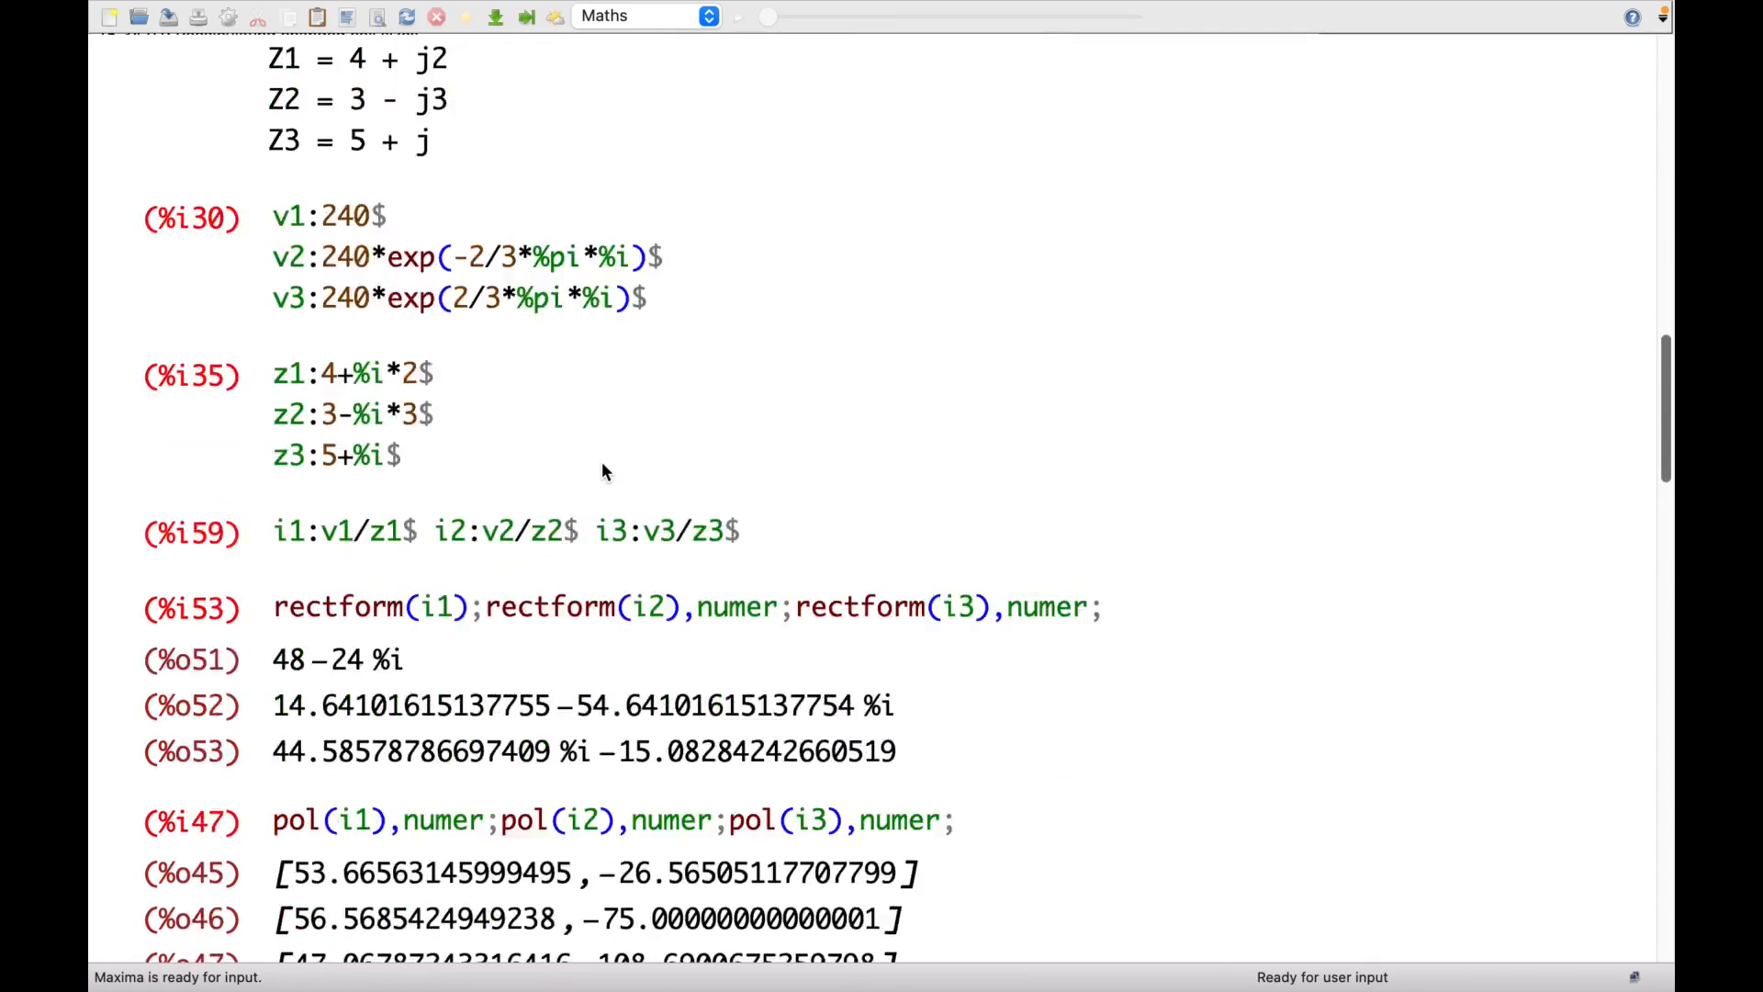
scroll(602, 469, "down", 8)
scroll(597, 478, "up", 3)
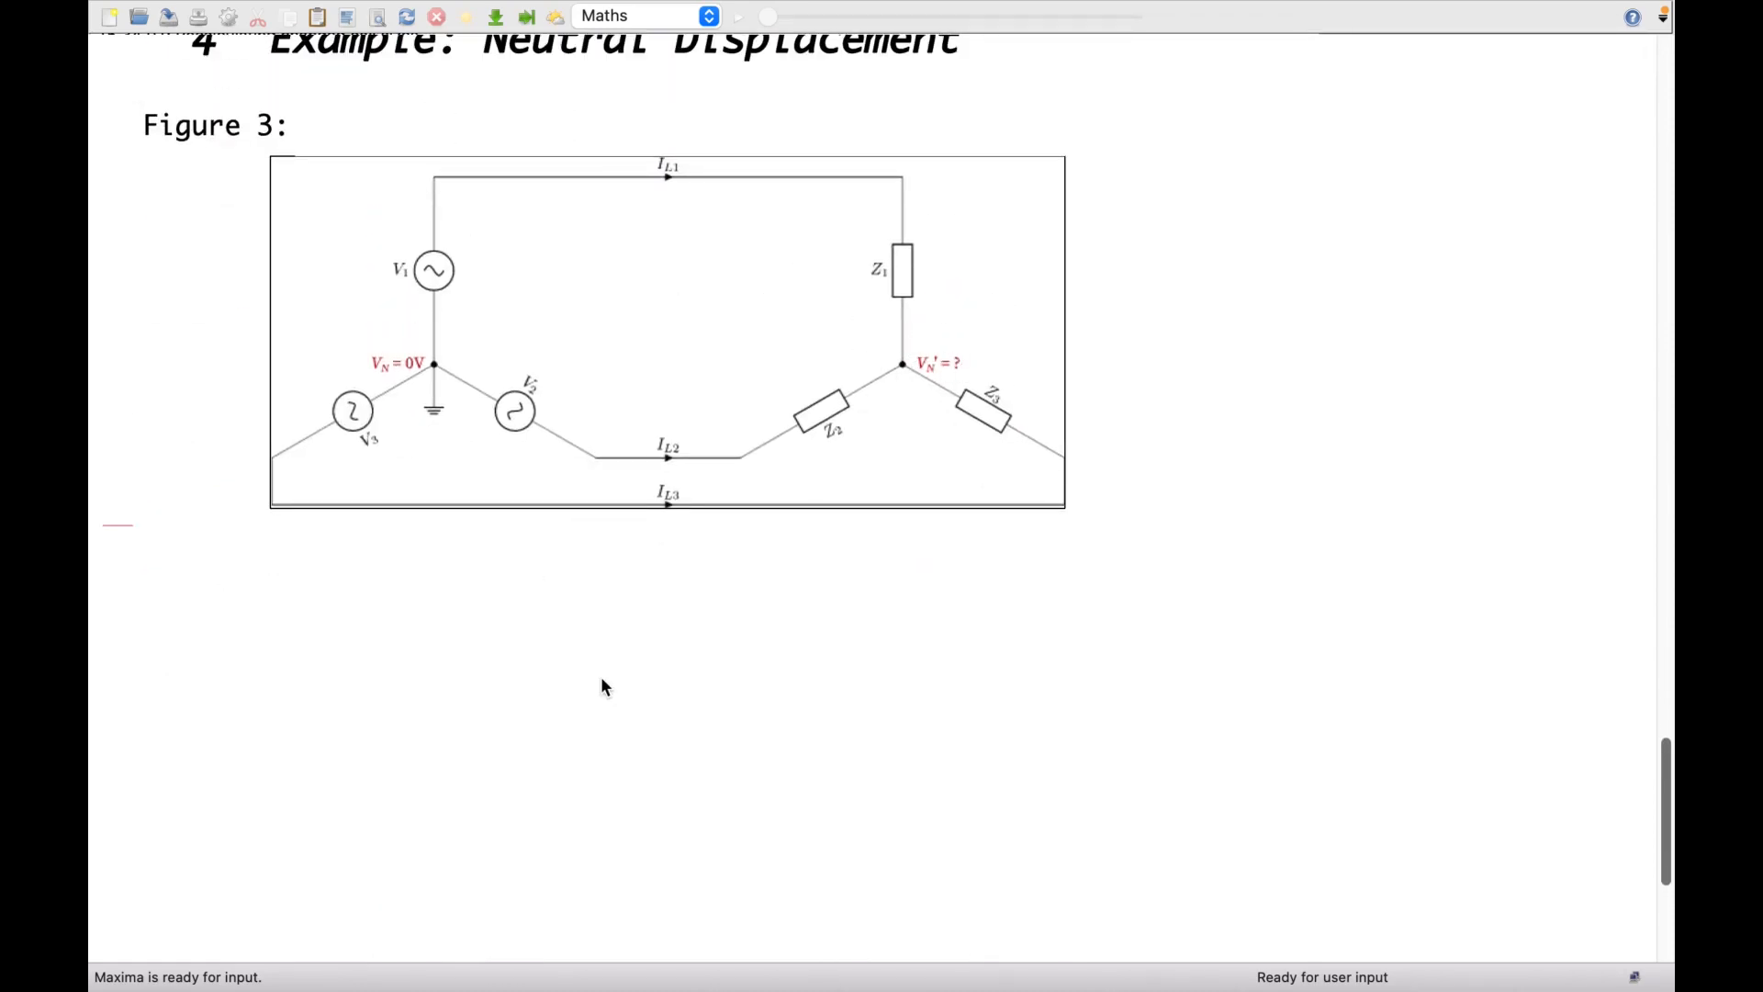
left_click(560, 617)
type("y1")
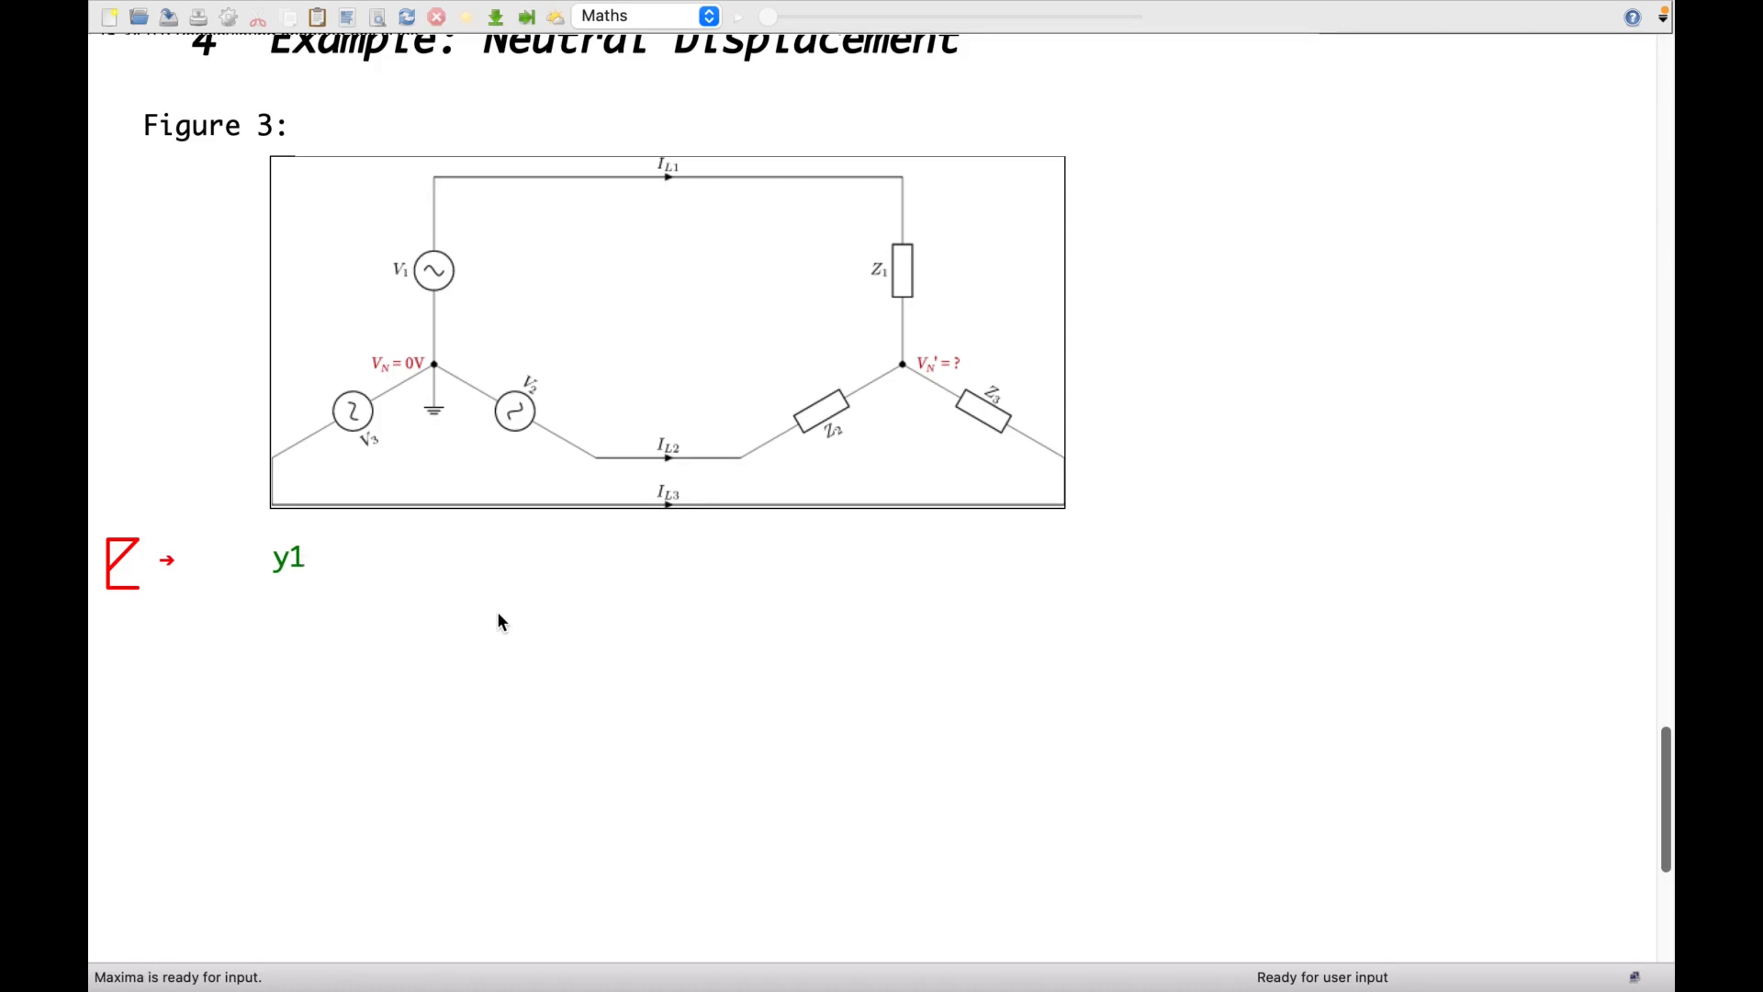
type(":1/z1;")
key("shift+Return")
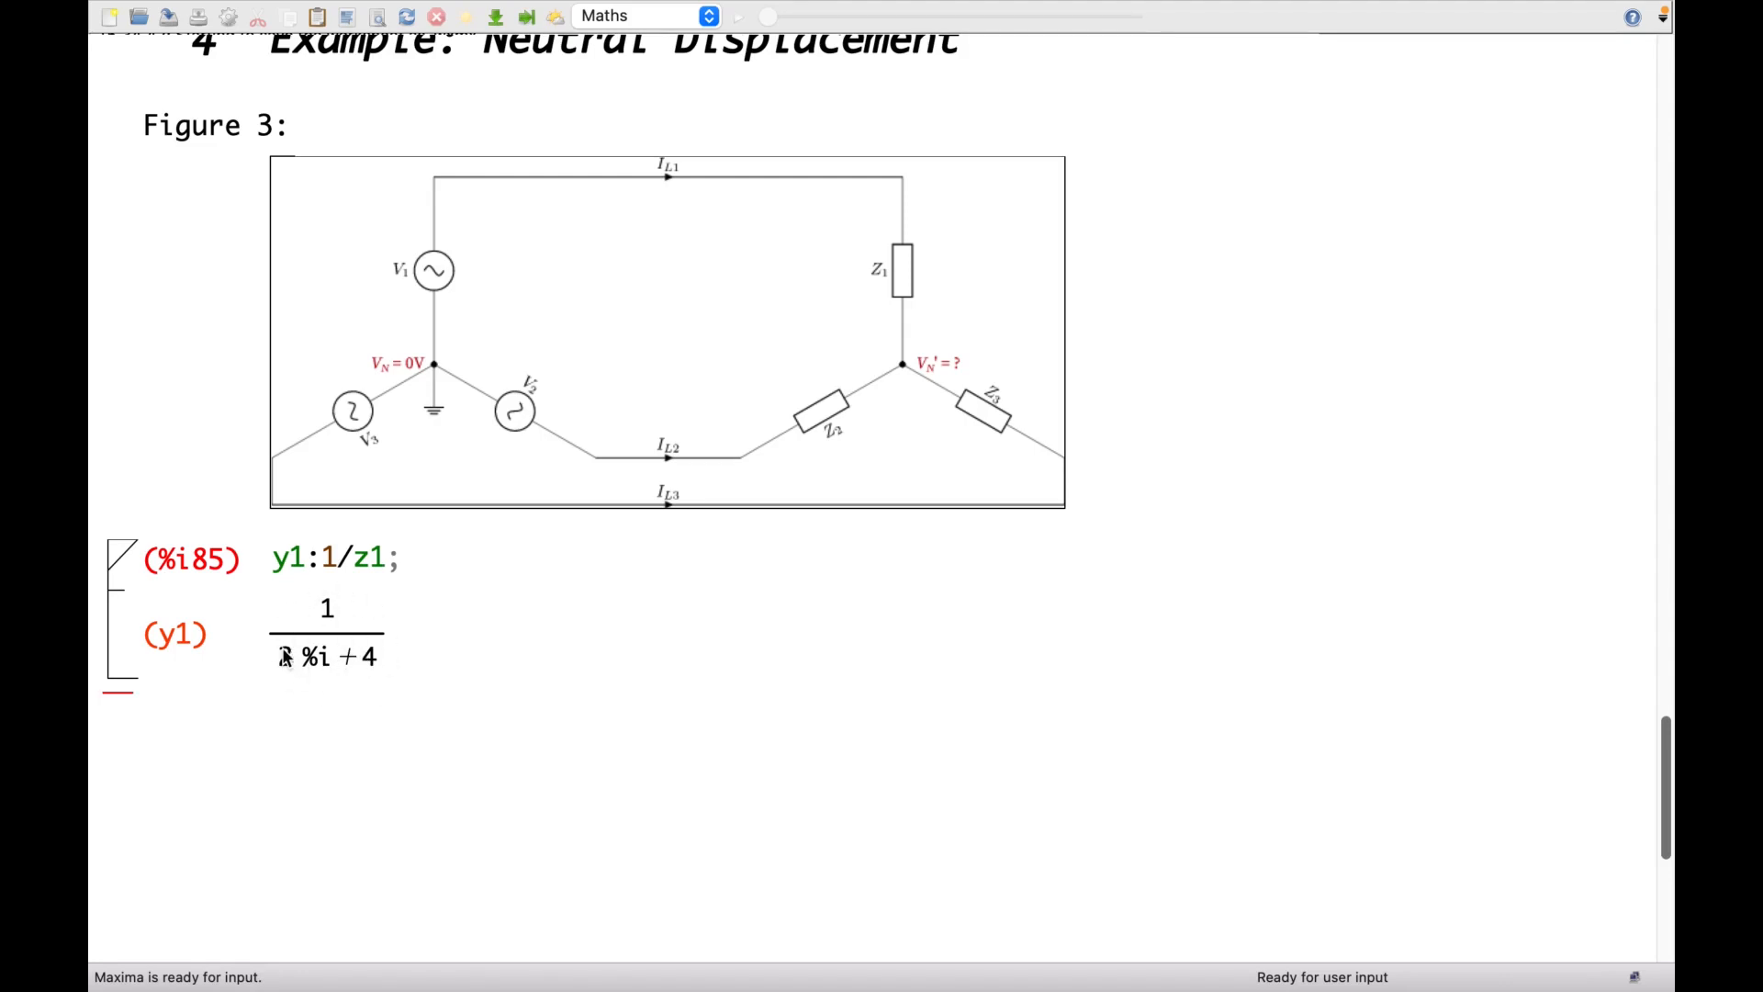
End the y1:1/z1 definition with $ instead of a semicolon and paste two copies of it in the same cell.
left_click(387, 562)
key("shift+Return")
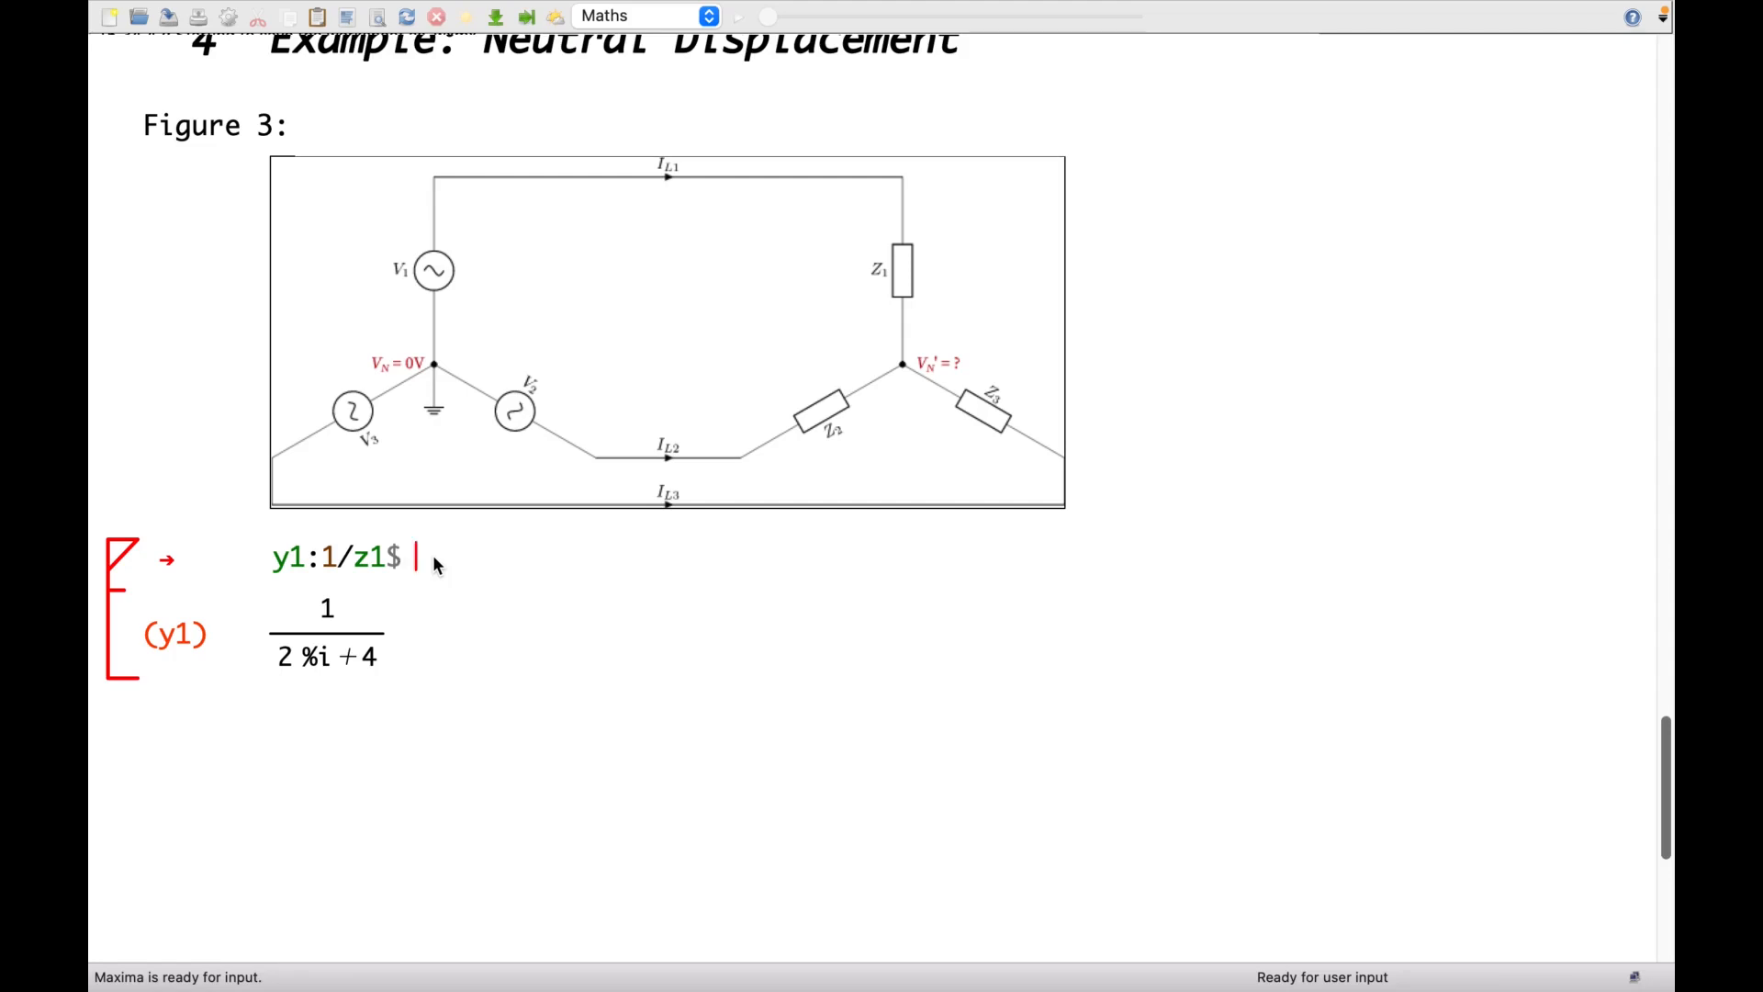
left_click_drag(433, 557, 264, 551)
key("super+c")
left_click(434, 538)
left_click(434, 549)
key("super+v")
key("super+v")
Change the two copied definitions to y2:1/z2$ and y3:1/z3$ and evaluate the admittance cell.
left_click(446, 556)
key("BackSpace")
type("2")
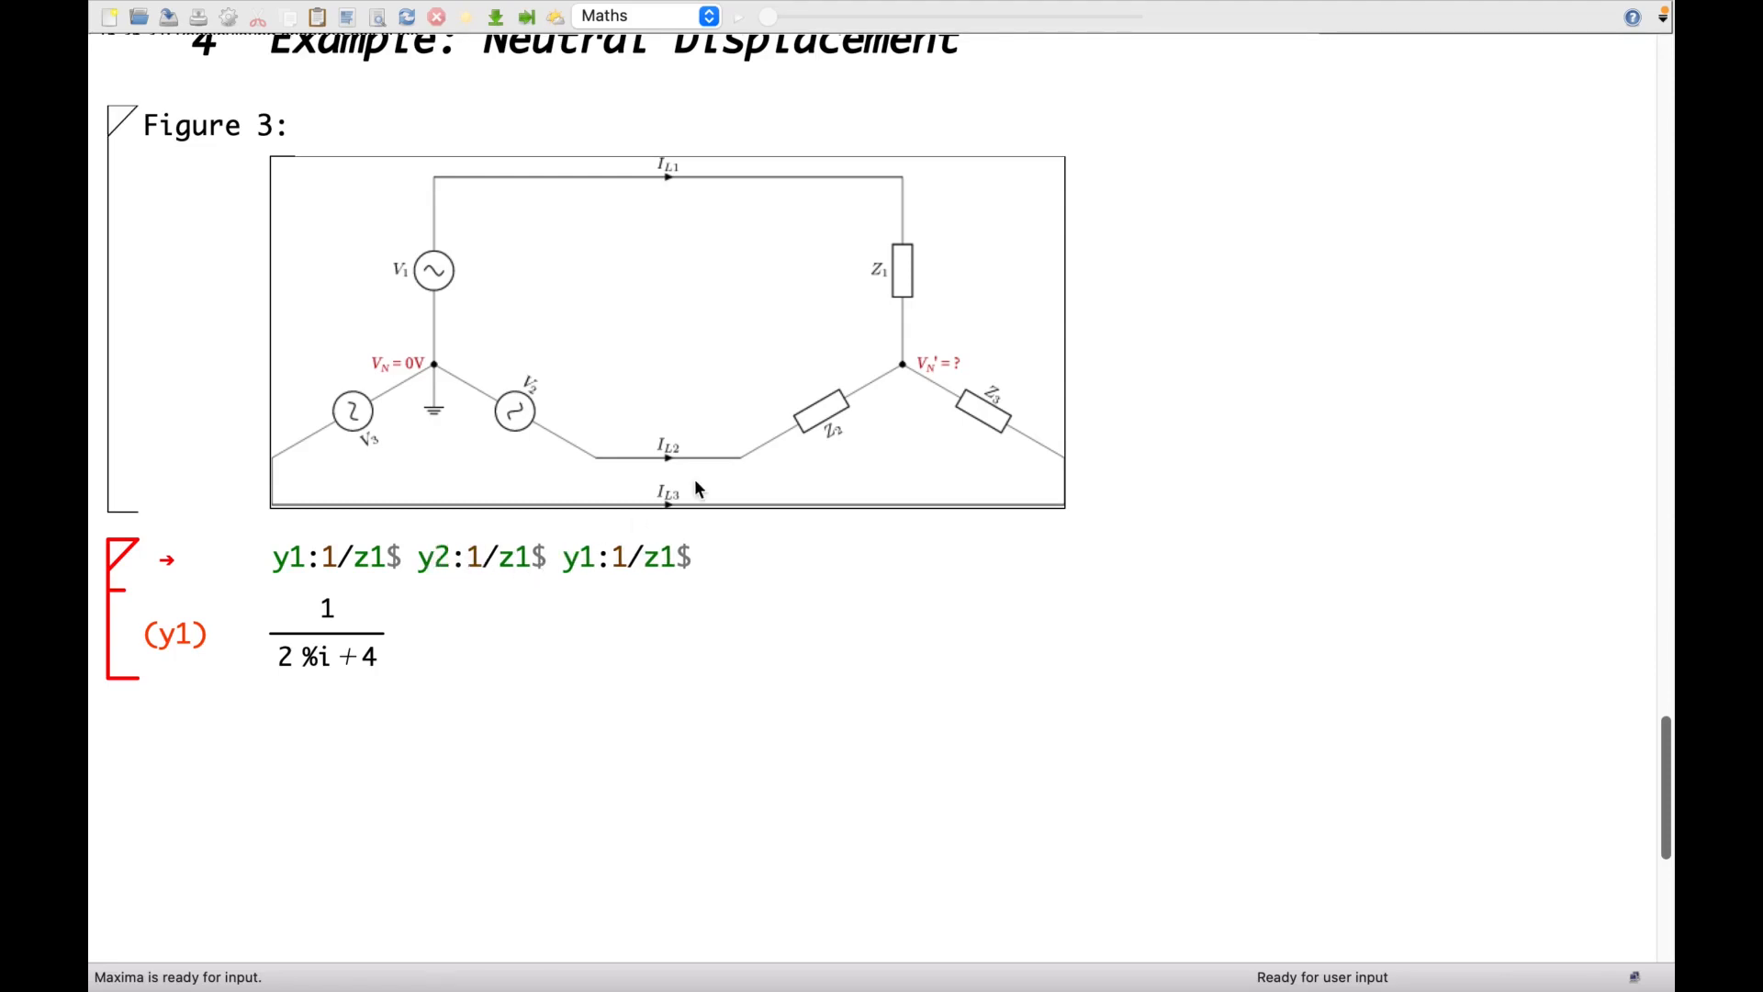
left_click(530, 560)
key("BackSpace")
type("2")
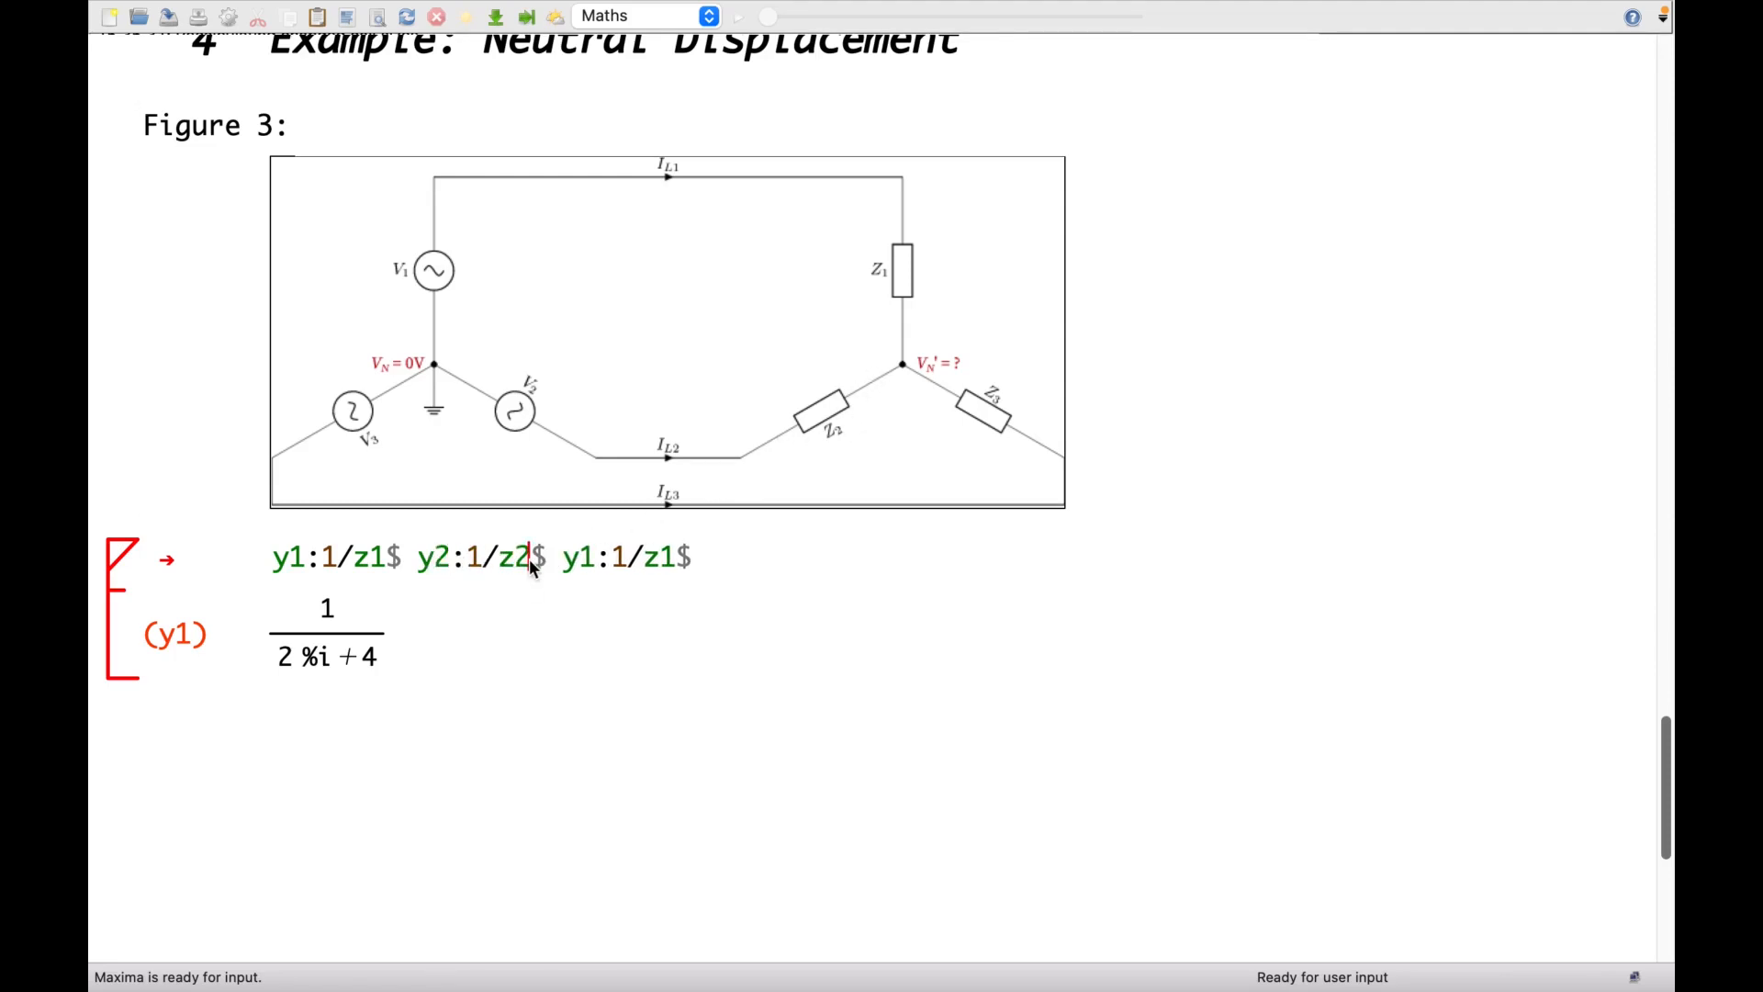
left_click(593, 563)
key("BackSpace")
type("3")
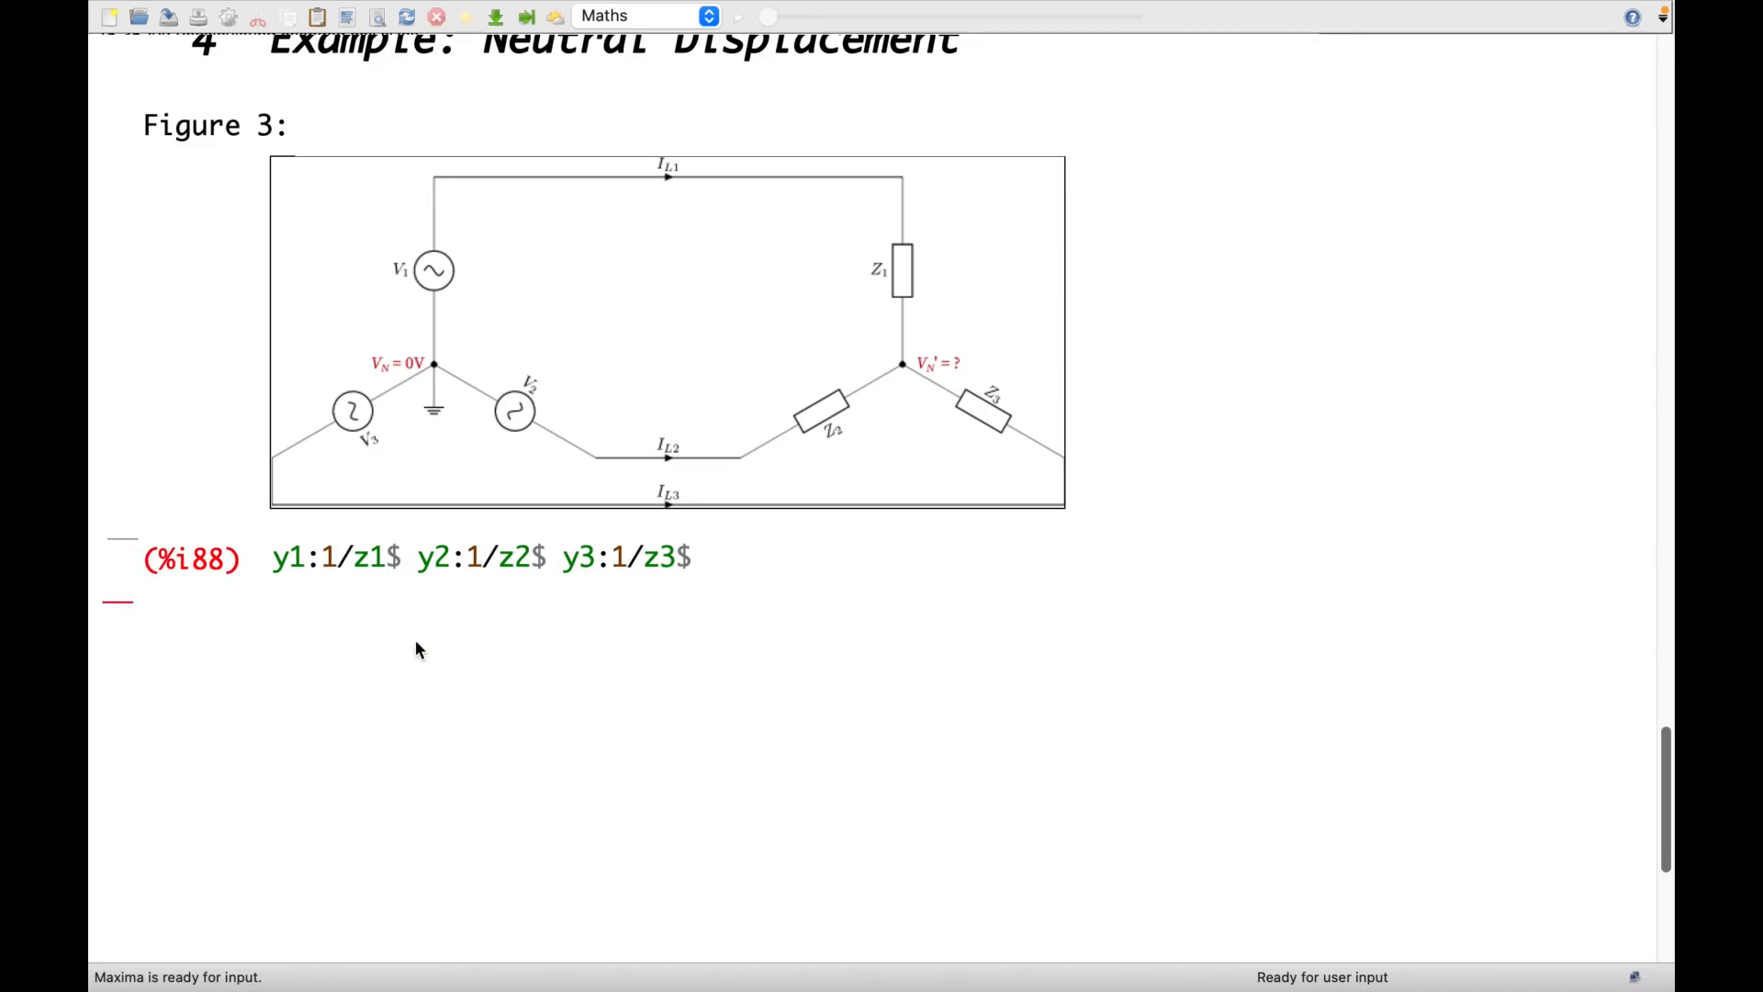
Check the first admittance in rectangular form with rectform(y1); in a new cell and re-evaluate the admittance definitions.
type("rec")
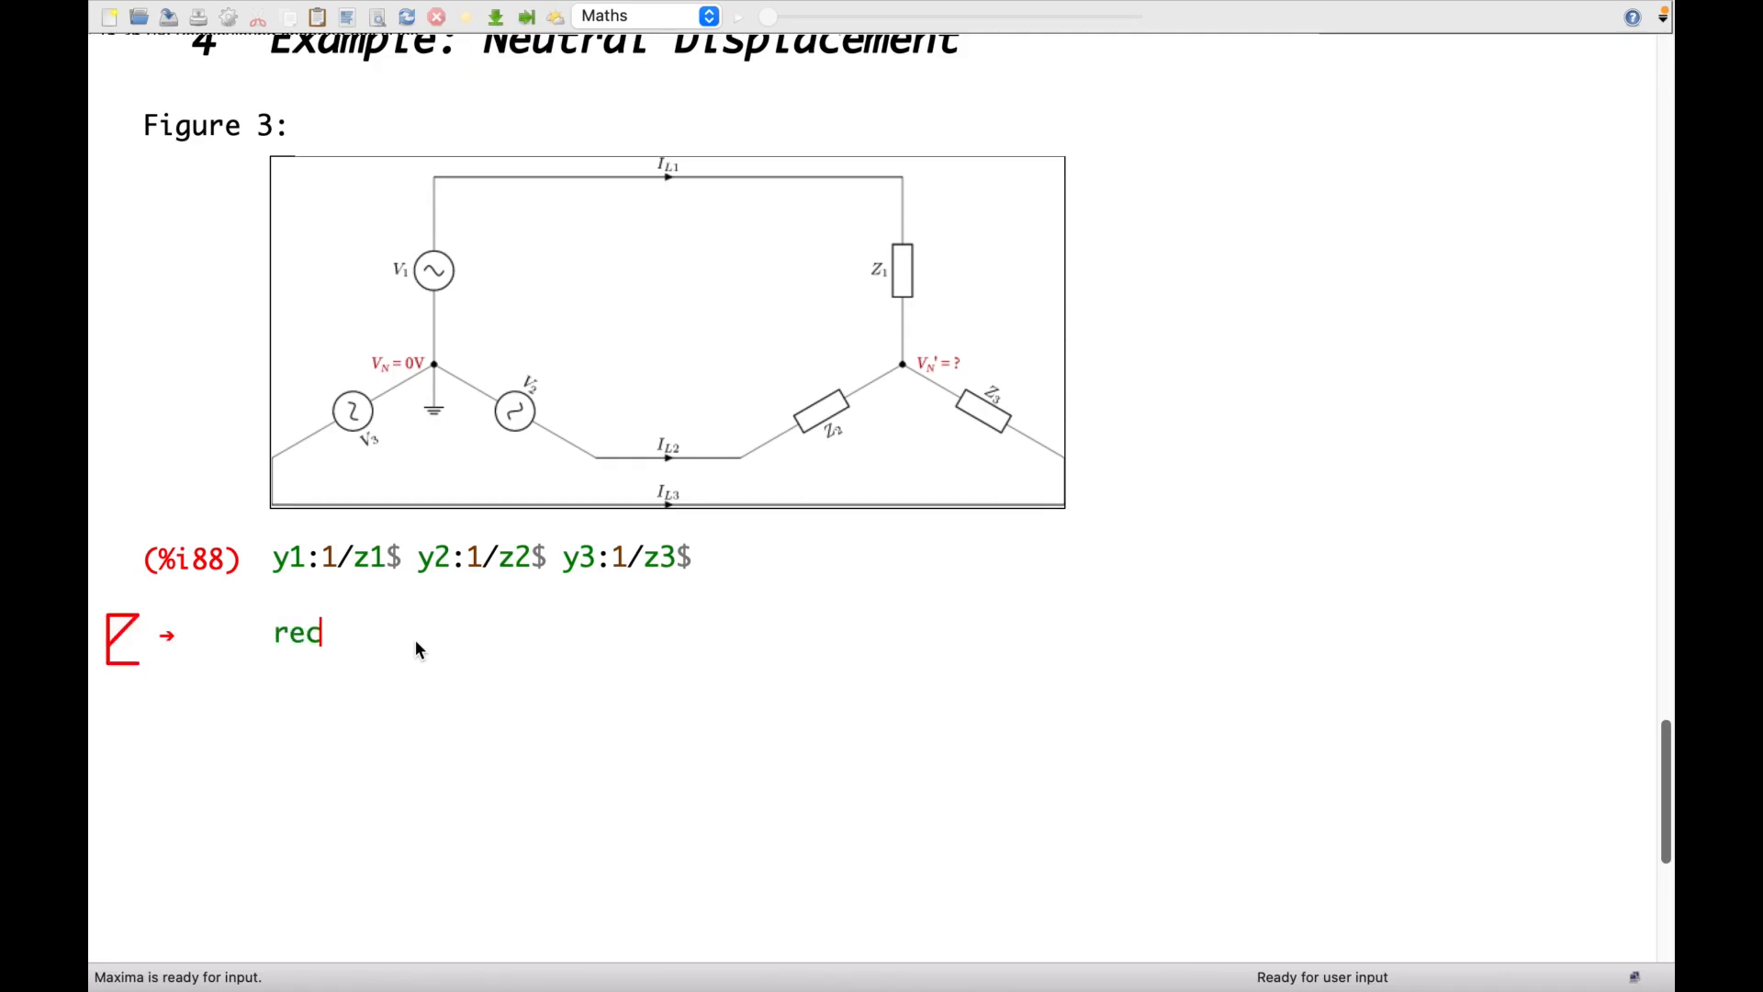
type("tform(y1);")
key("shift+Return")
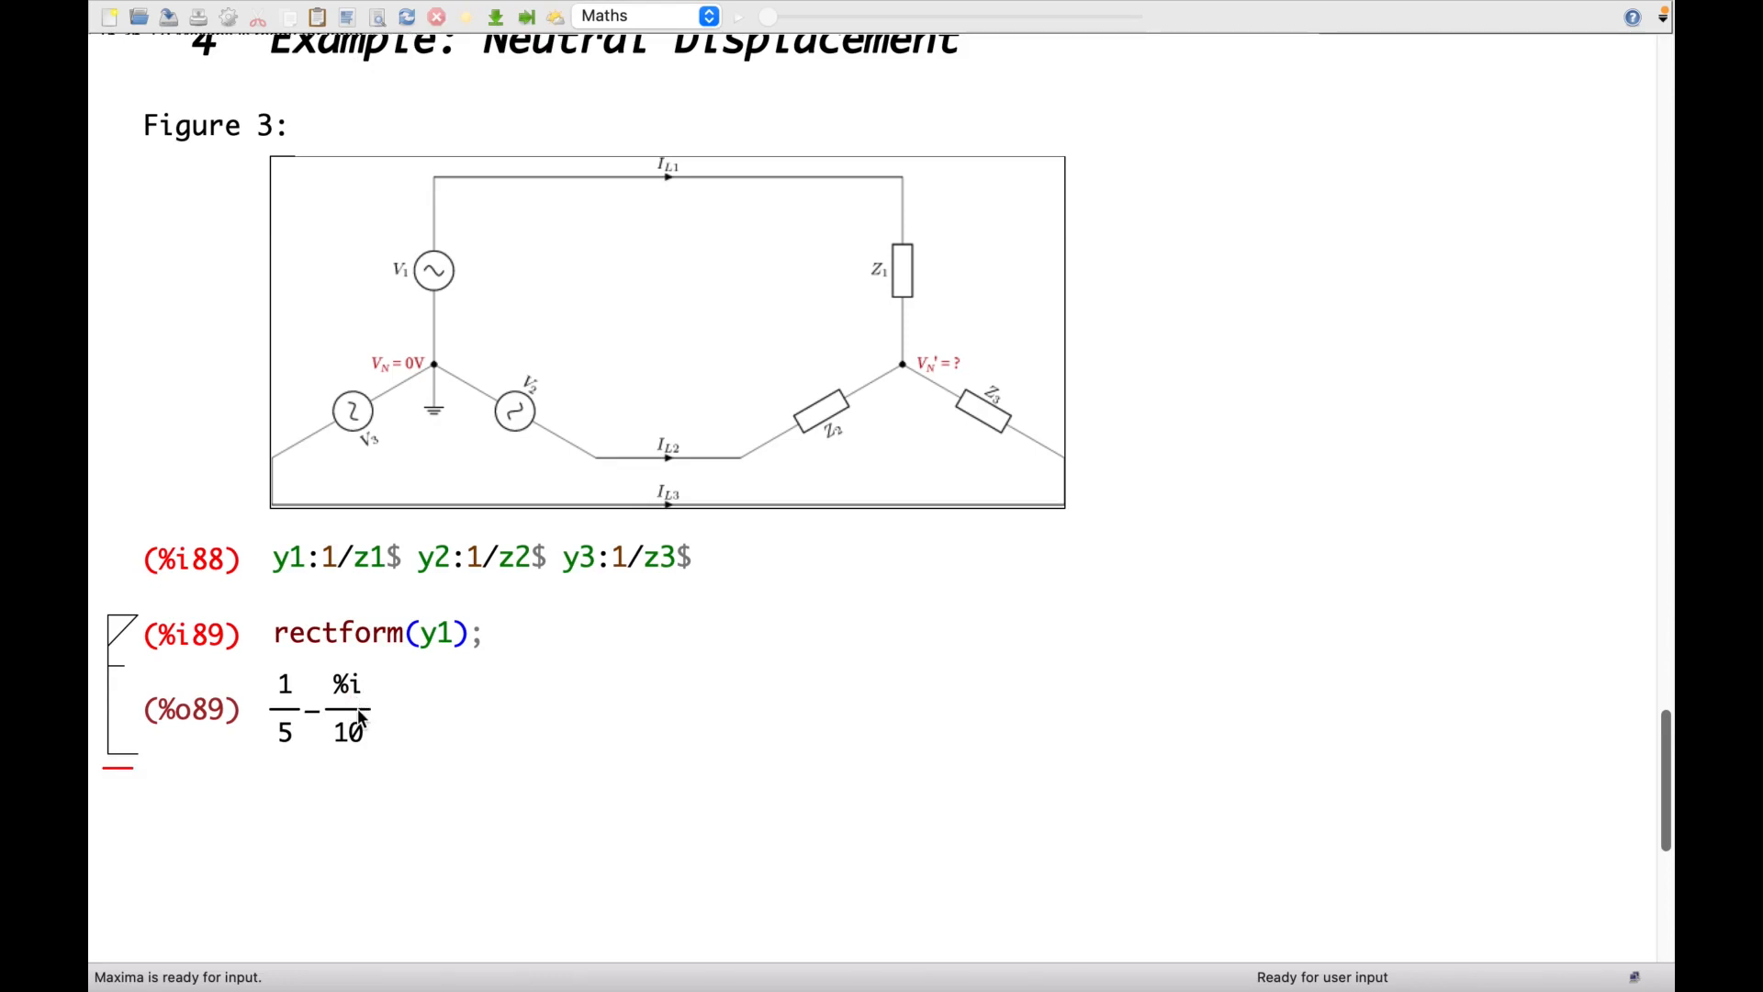
left_click(393, 639)
key("shift+Return")
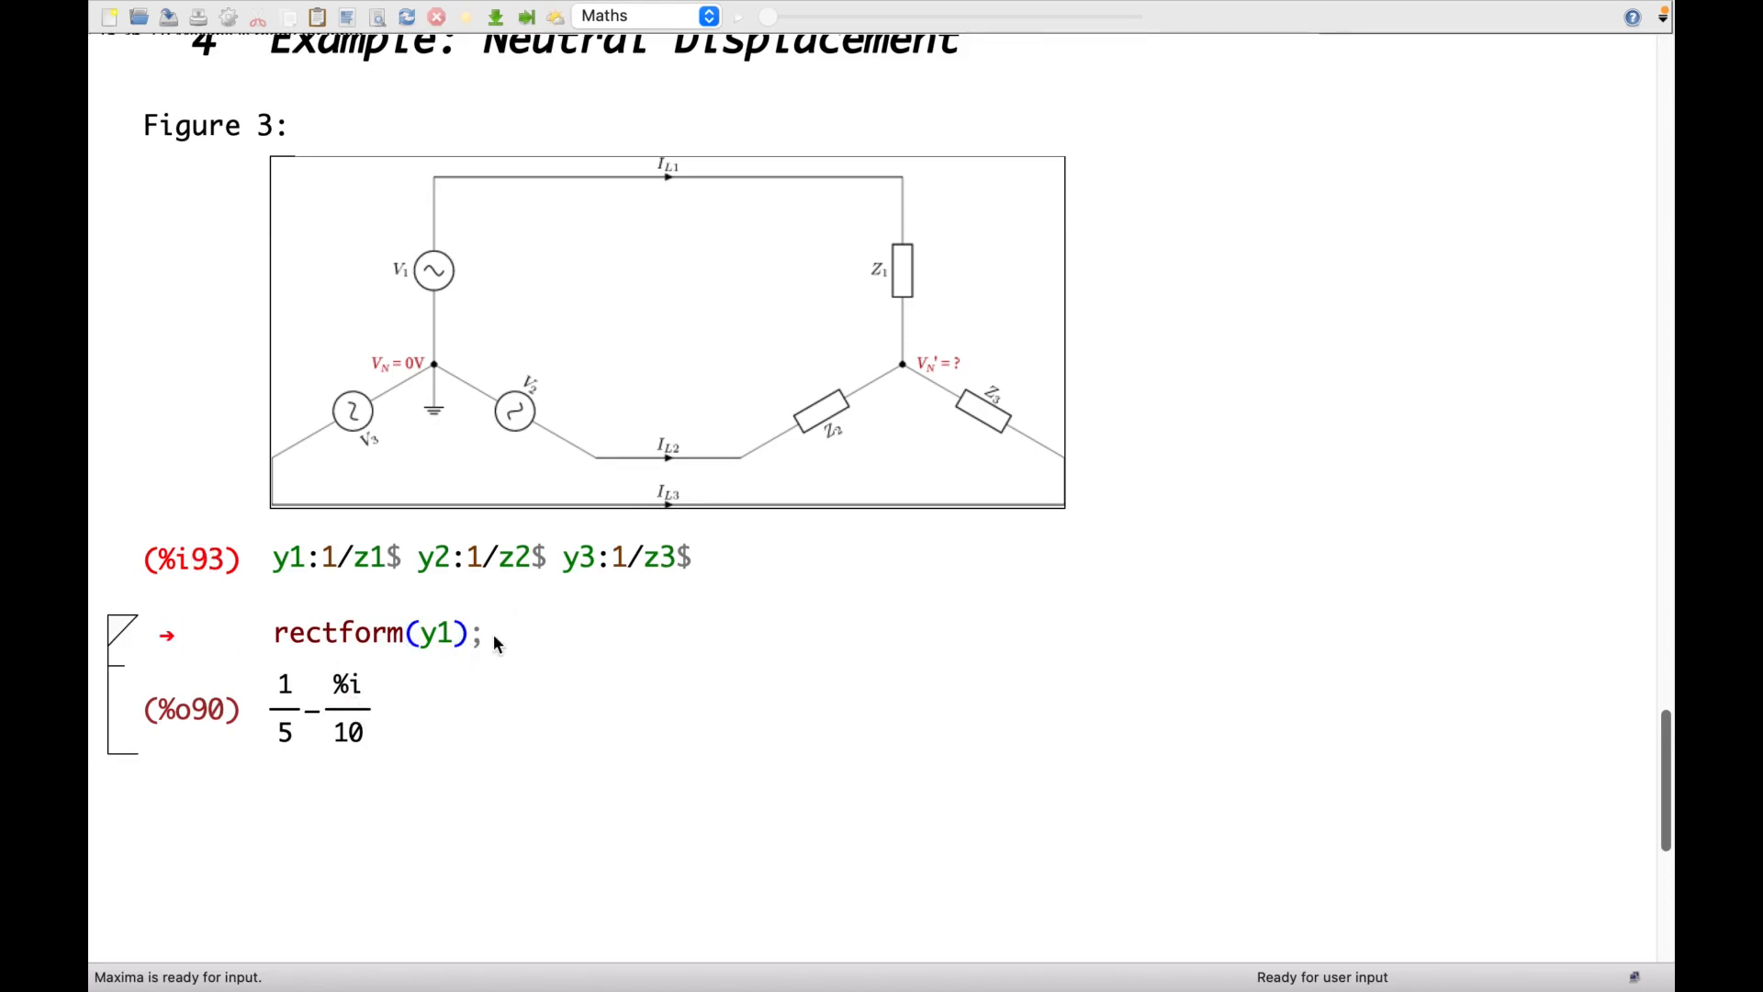
Check the first admittance in polar form by changing the cell to pol(y1),numer; and evaluating it, and delete that check cell.
double_click(321, 640)
type("pol")
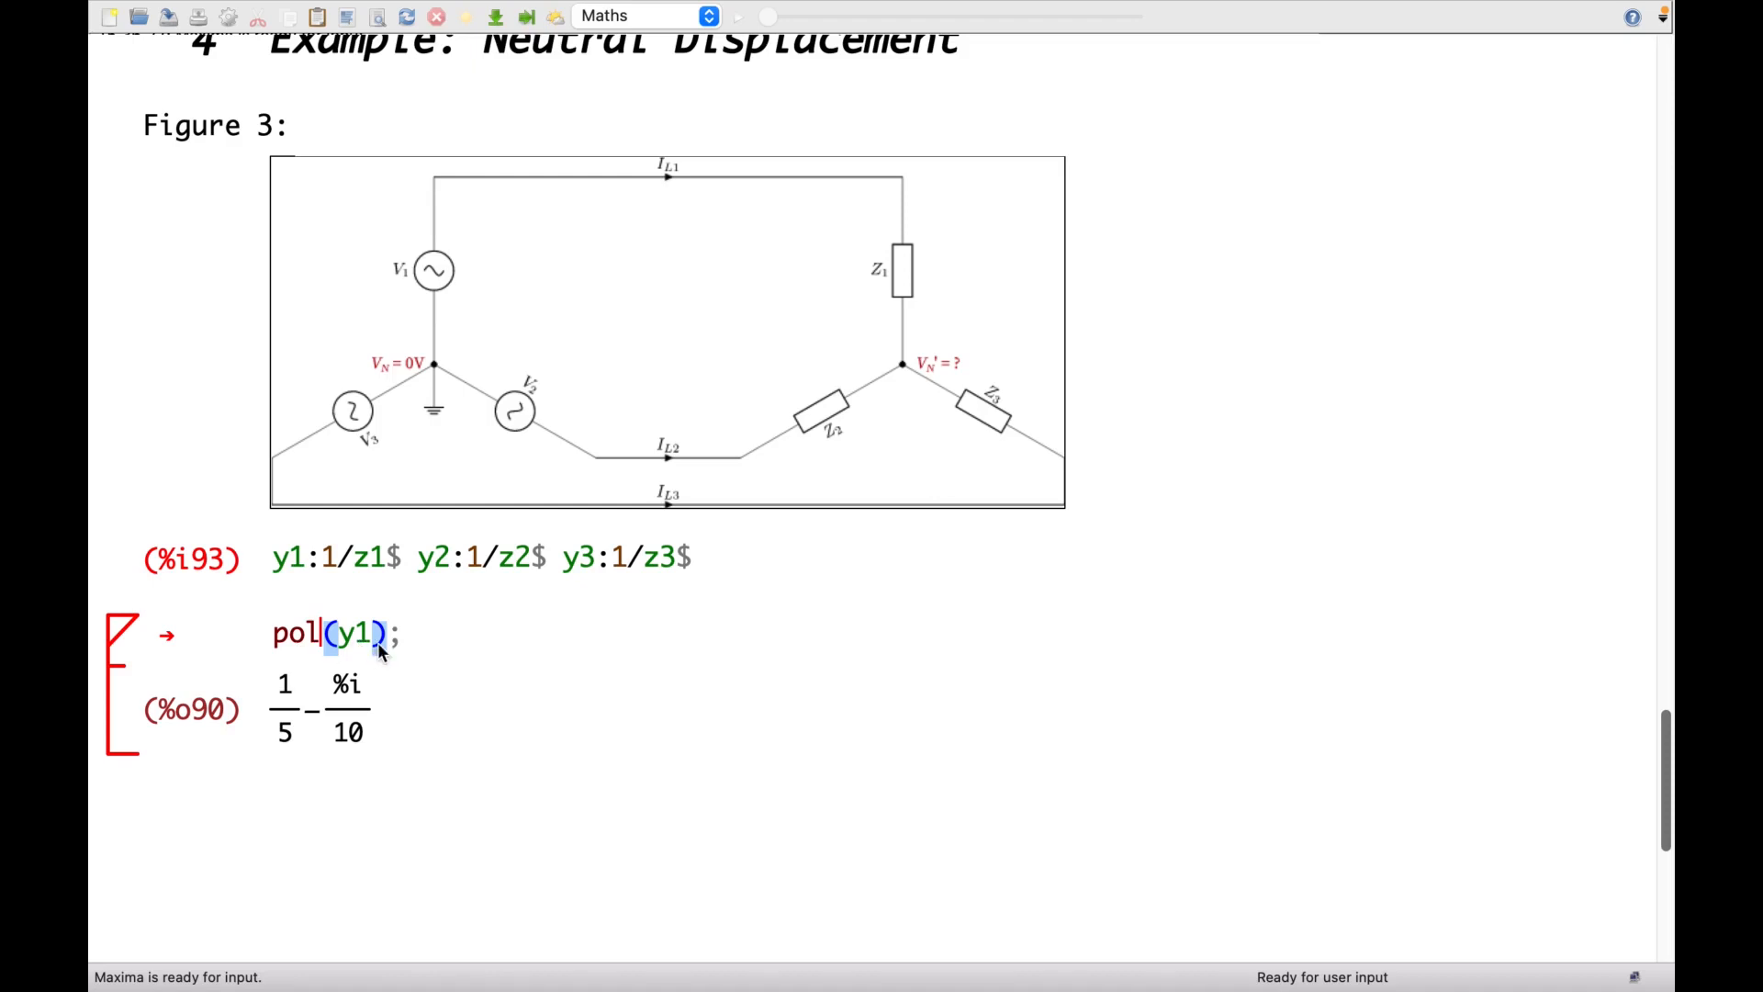
key("shift+Return")
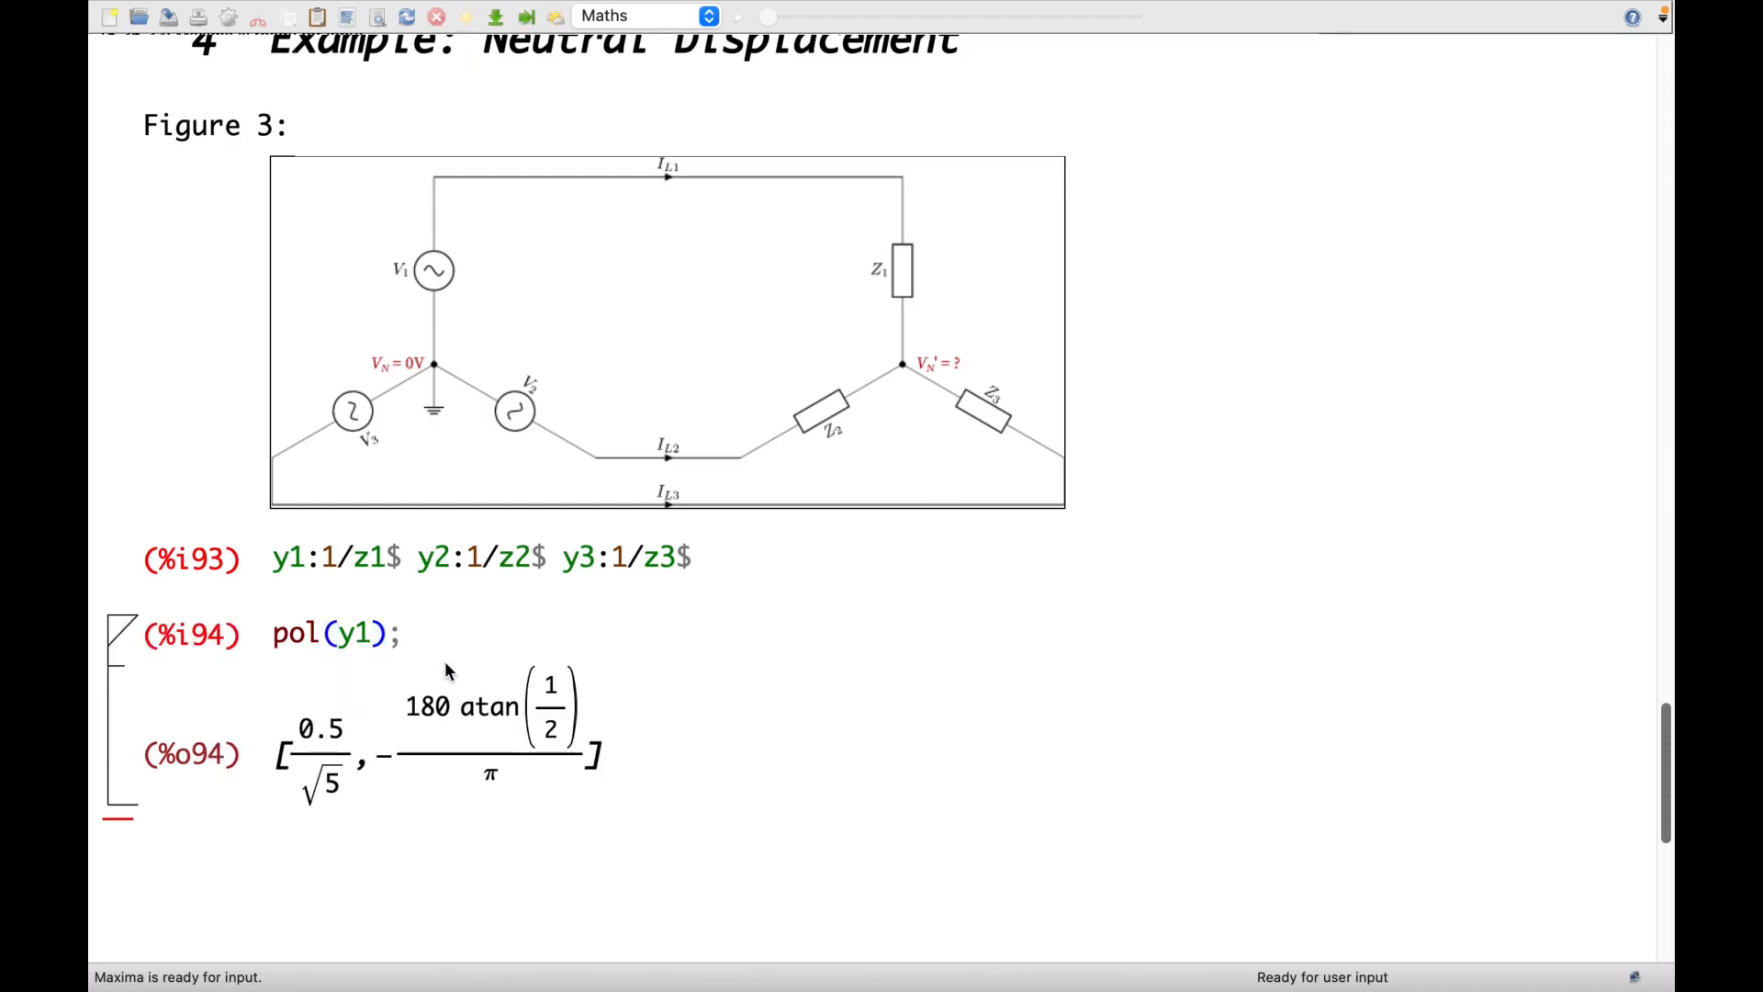
left_click(391, 634)
type(",numer")
key("shift+Return")
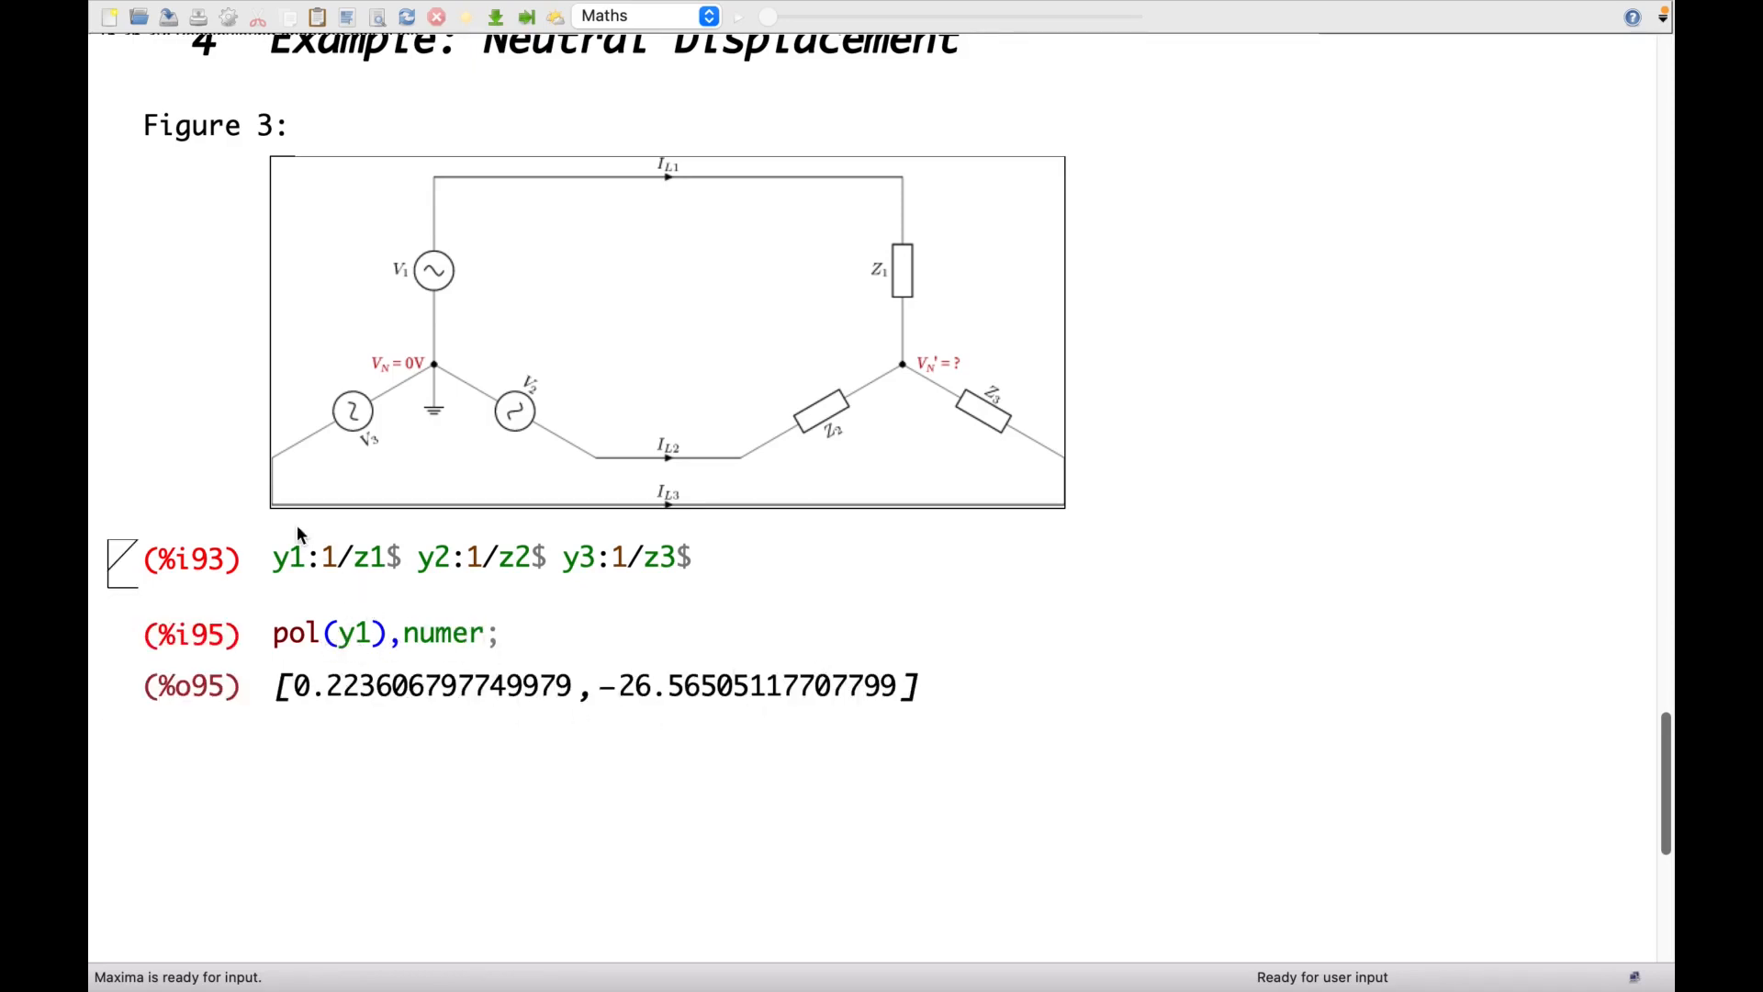
left_click(119, 700)
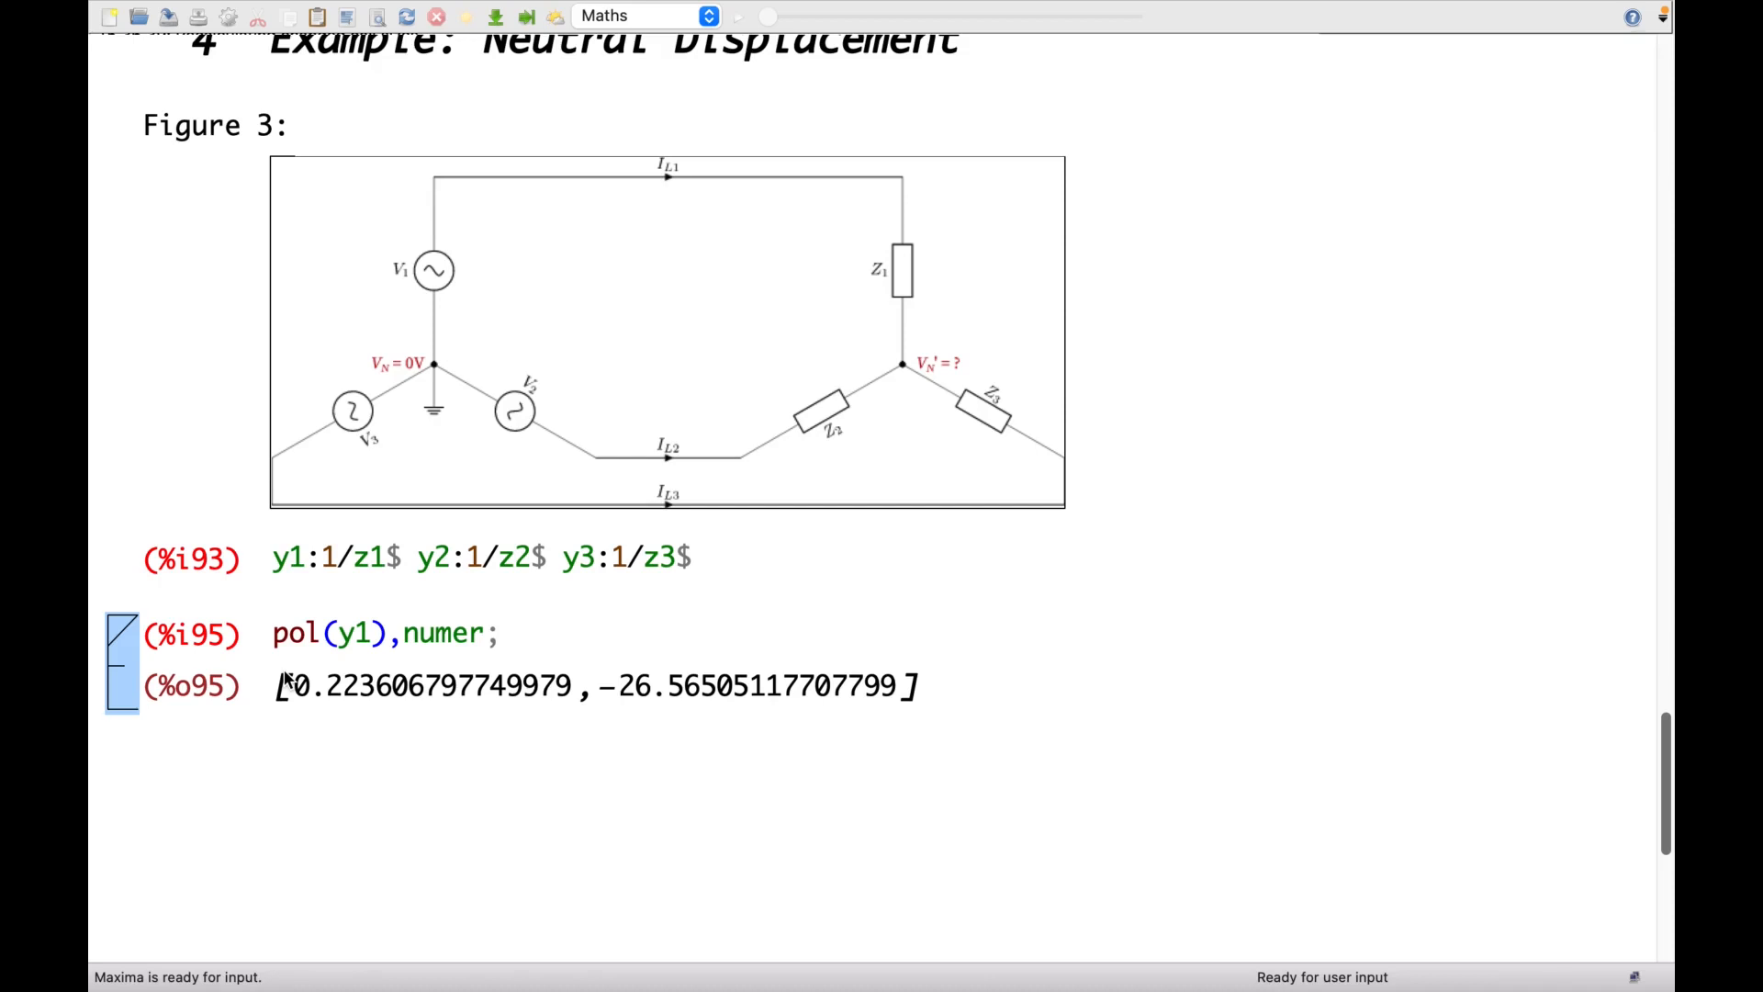
key("Delete")
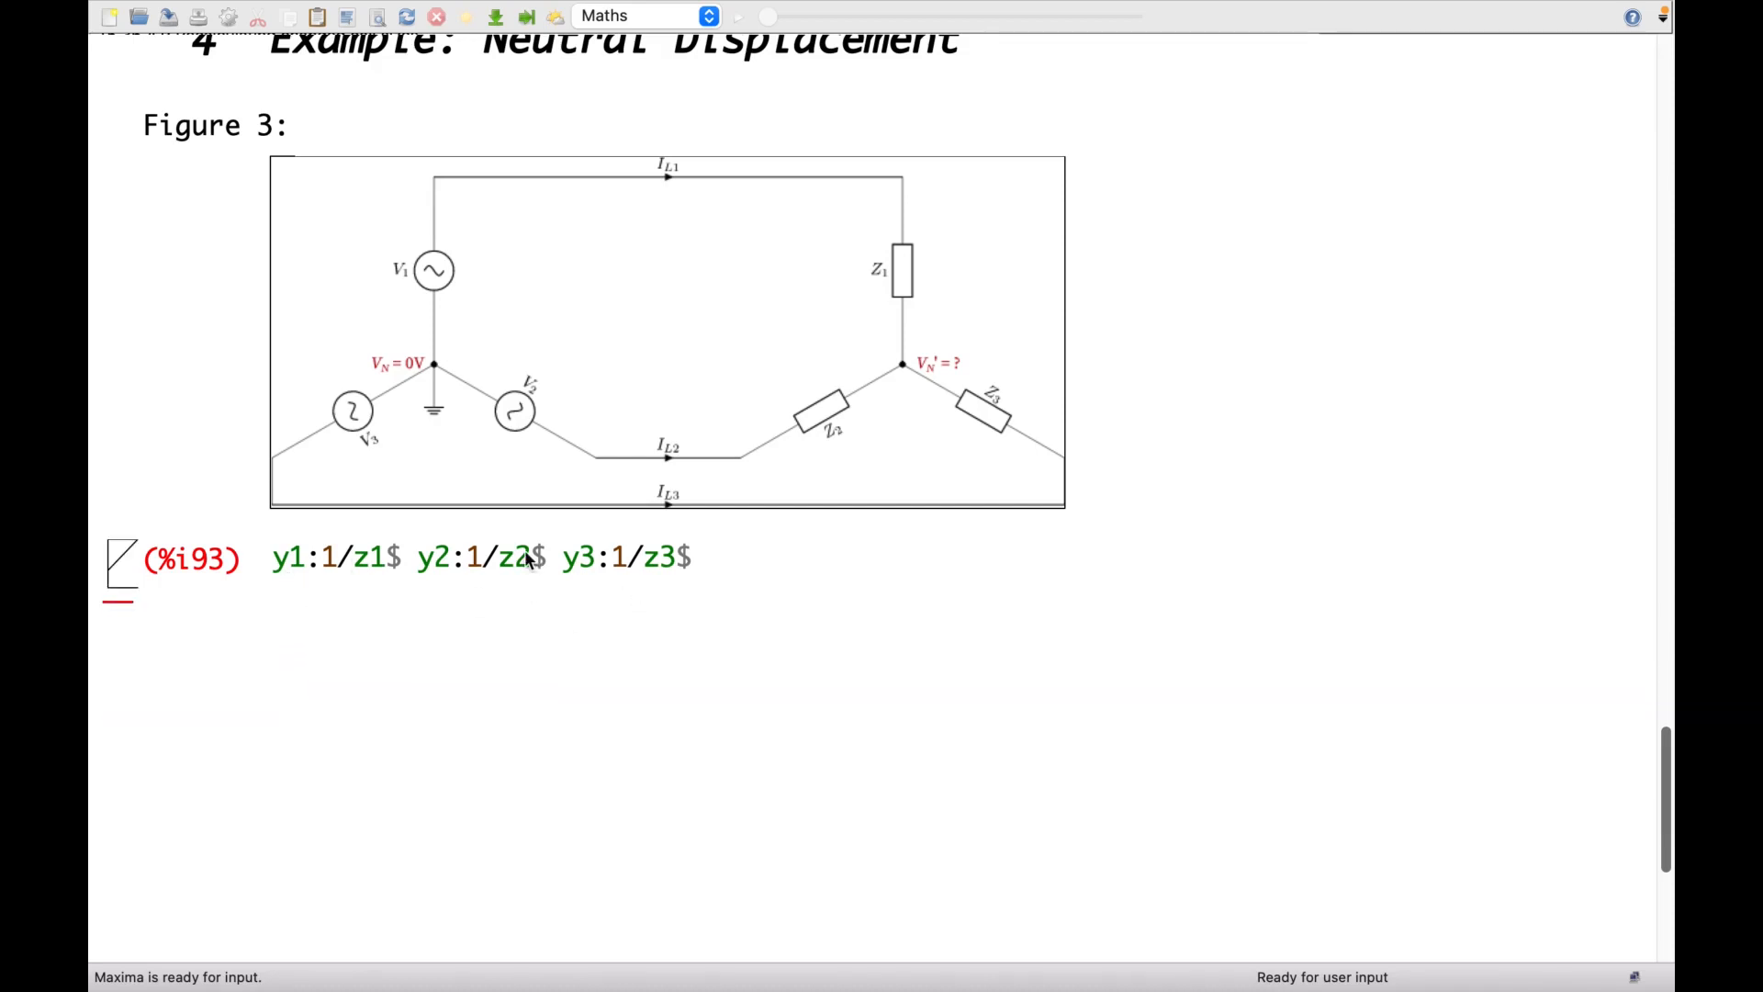
Start a new cell defining vn as a quotient with the numerator (v1*y1+v2*y2+v3*y3) and an empty bracketed denominator.
left_click(296, 595)
type("v")
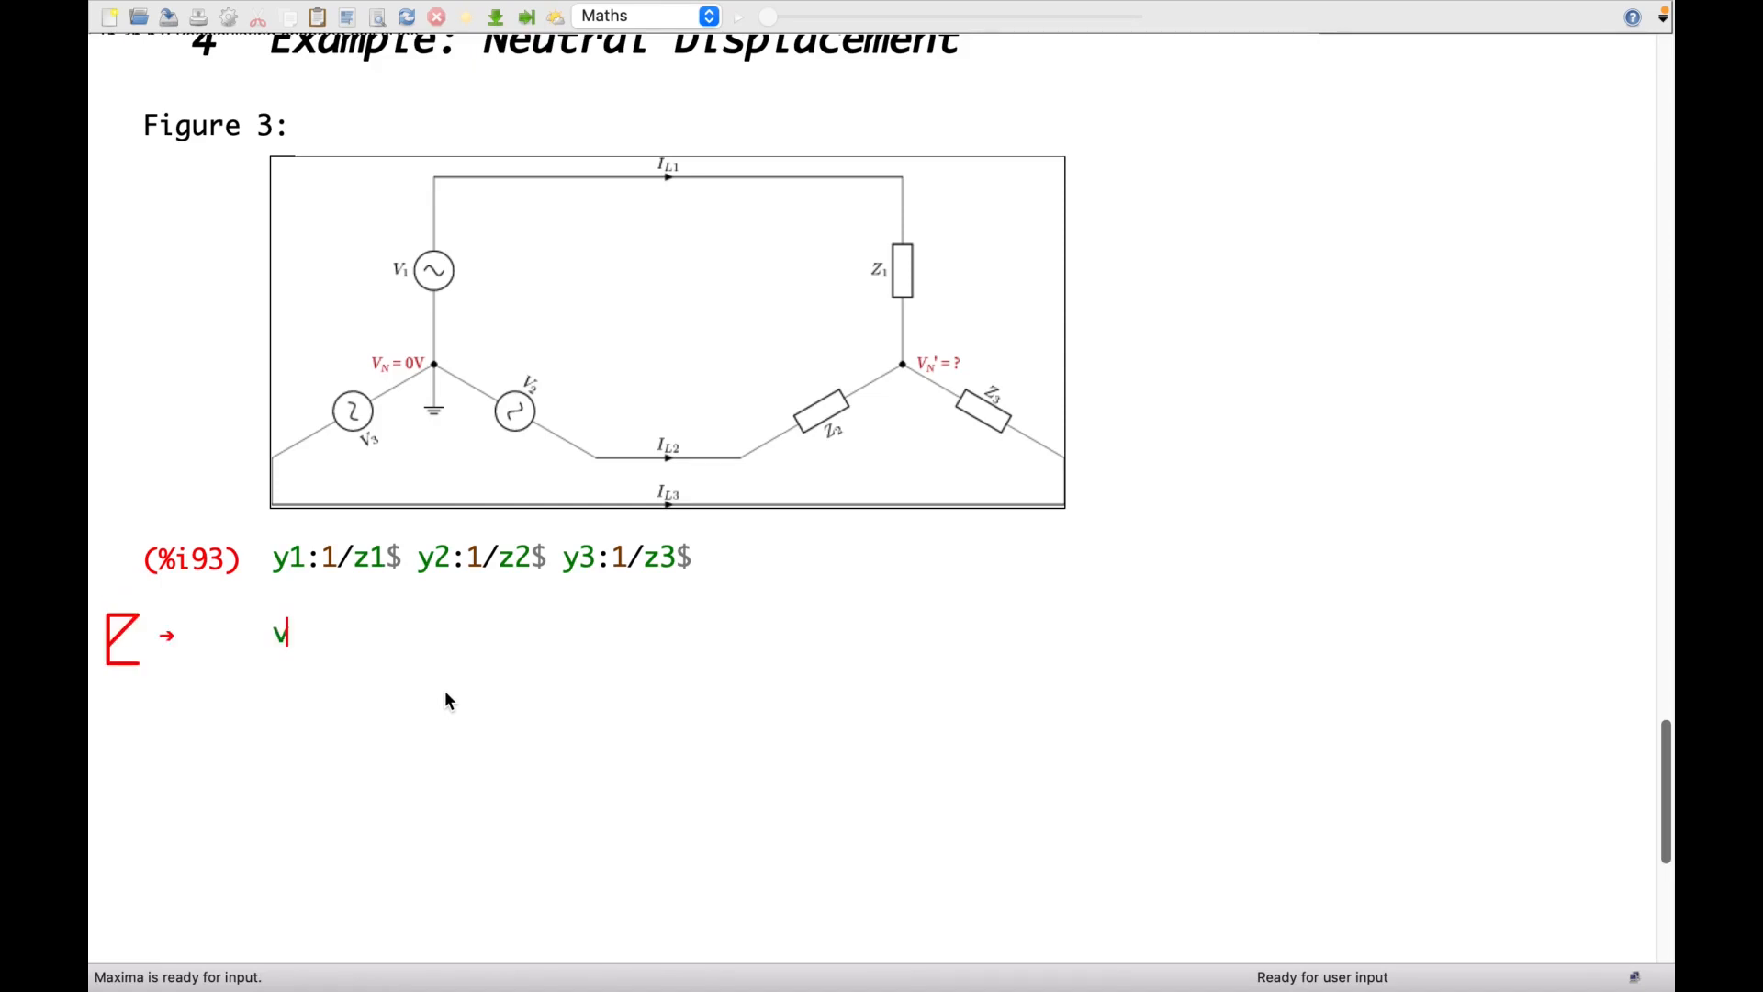
type("n")
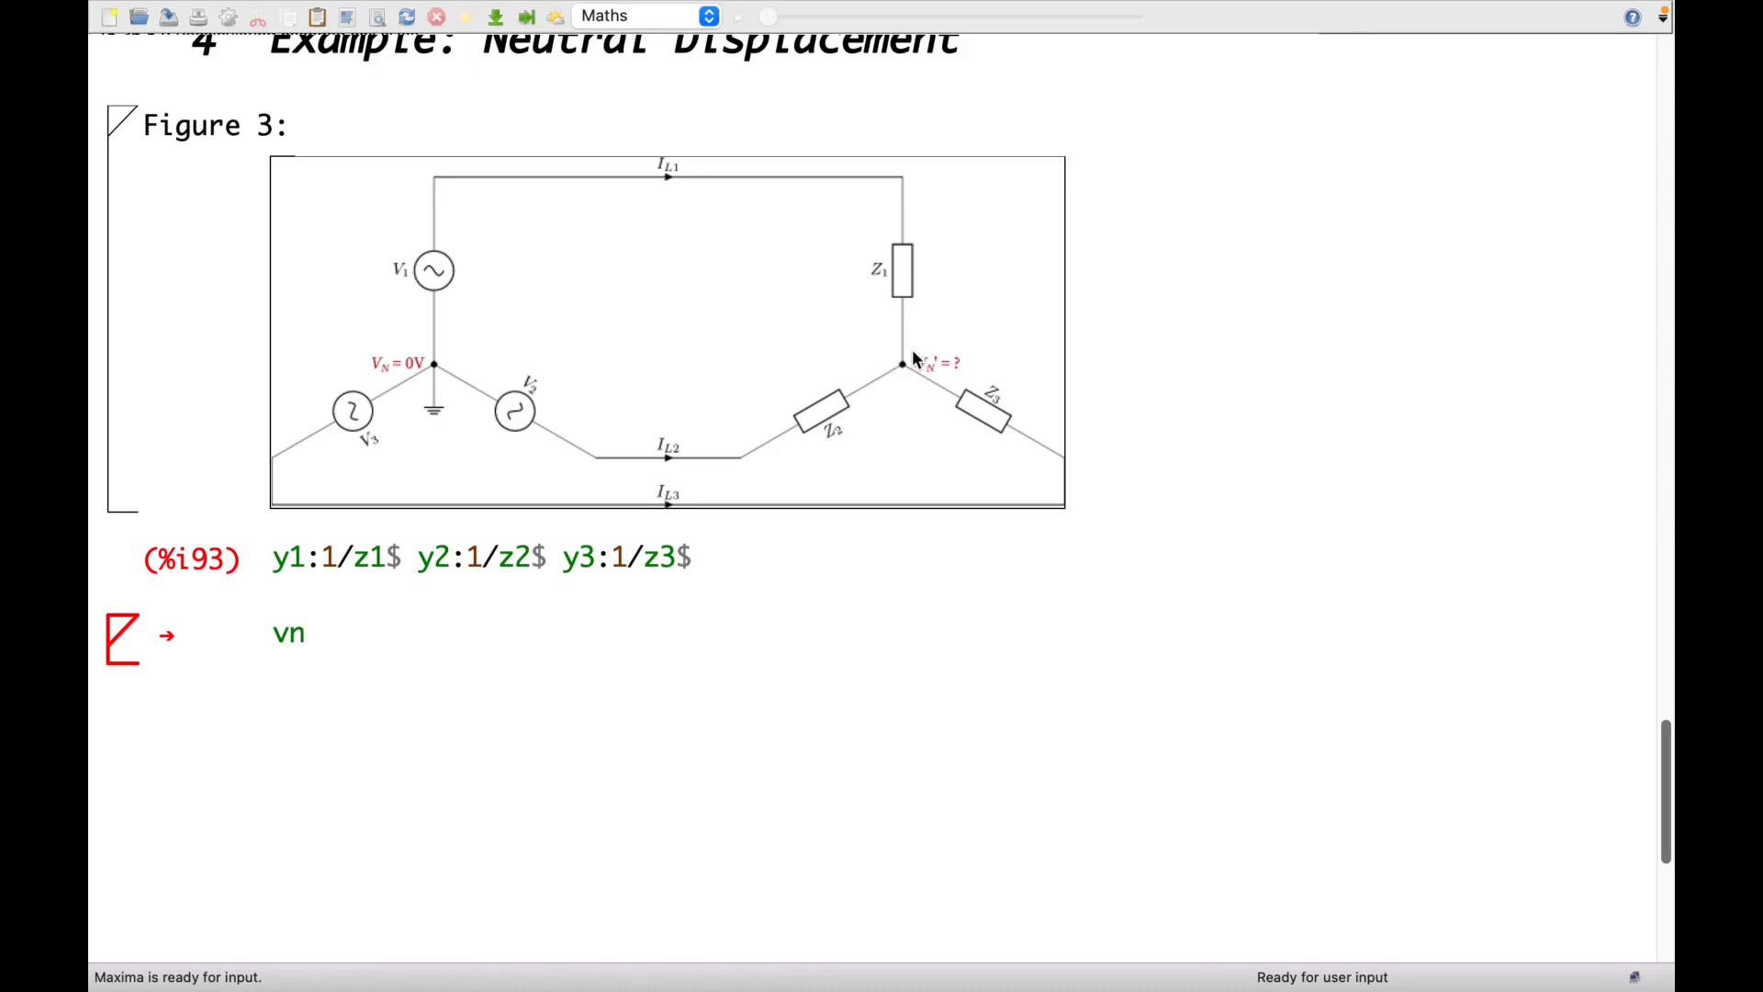
type(":")
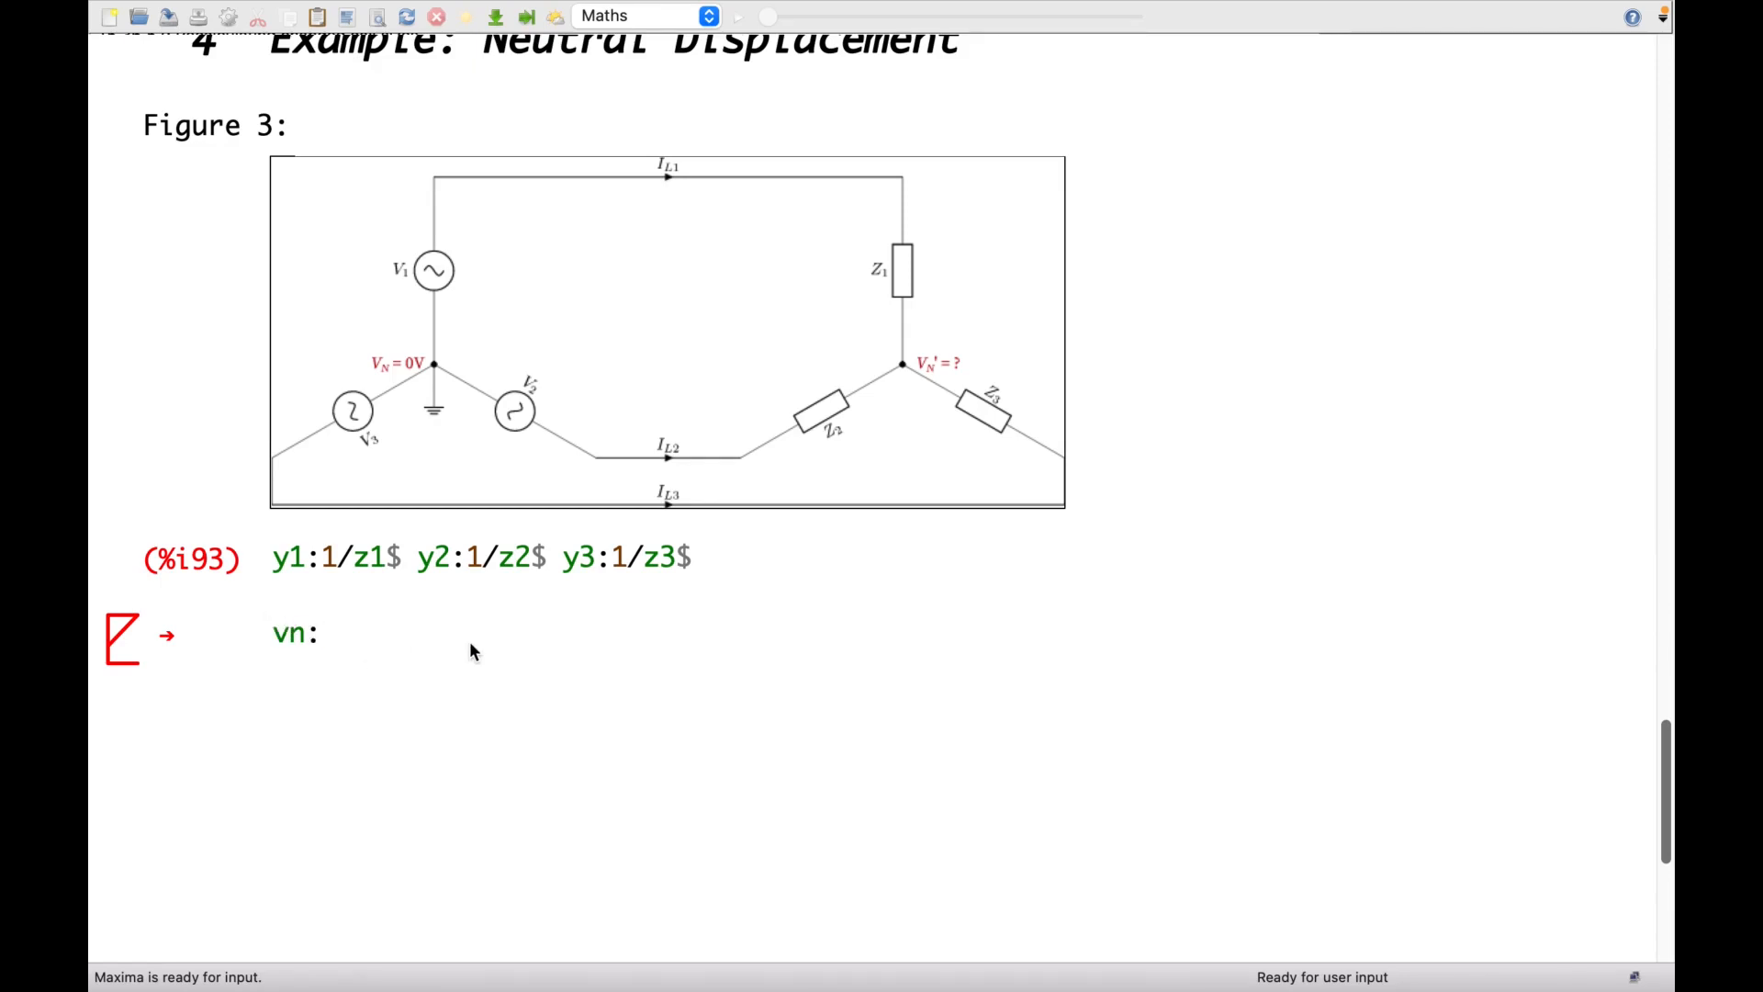
type("()/(")
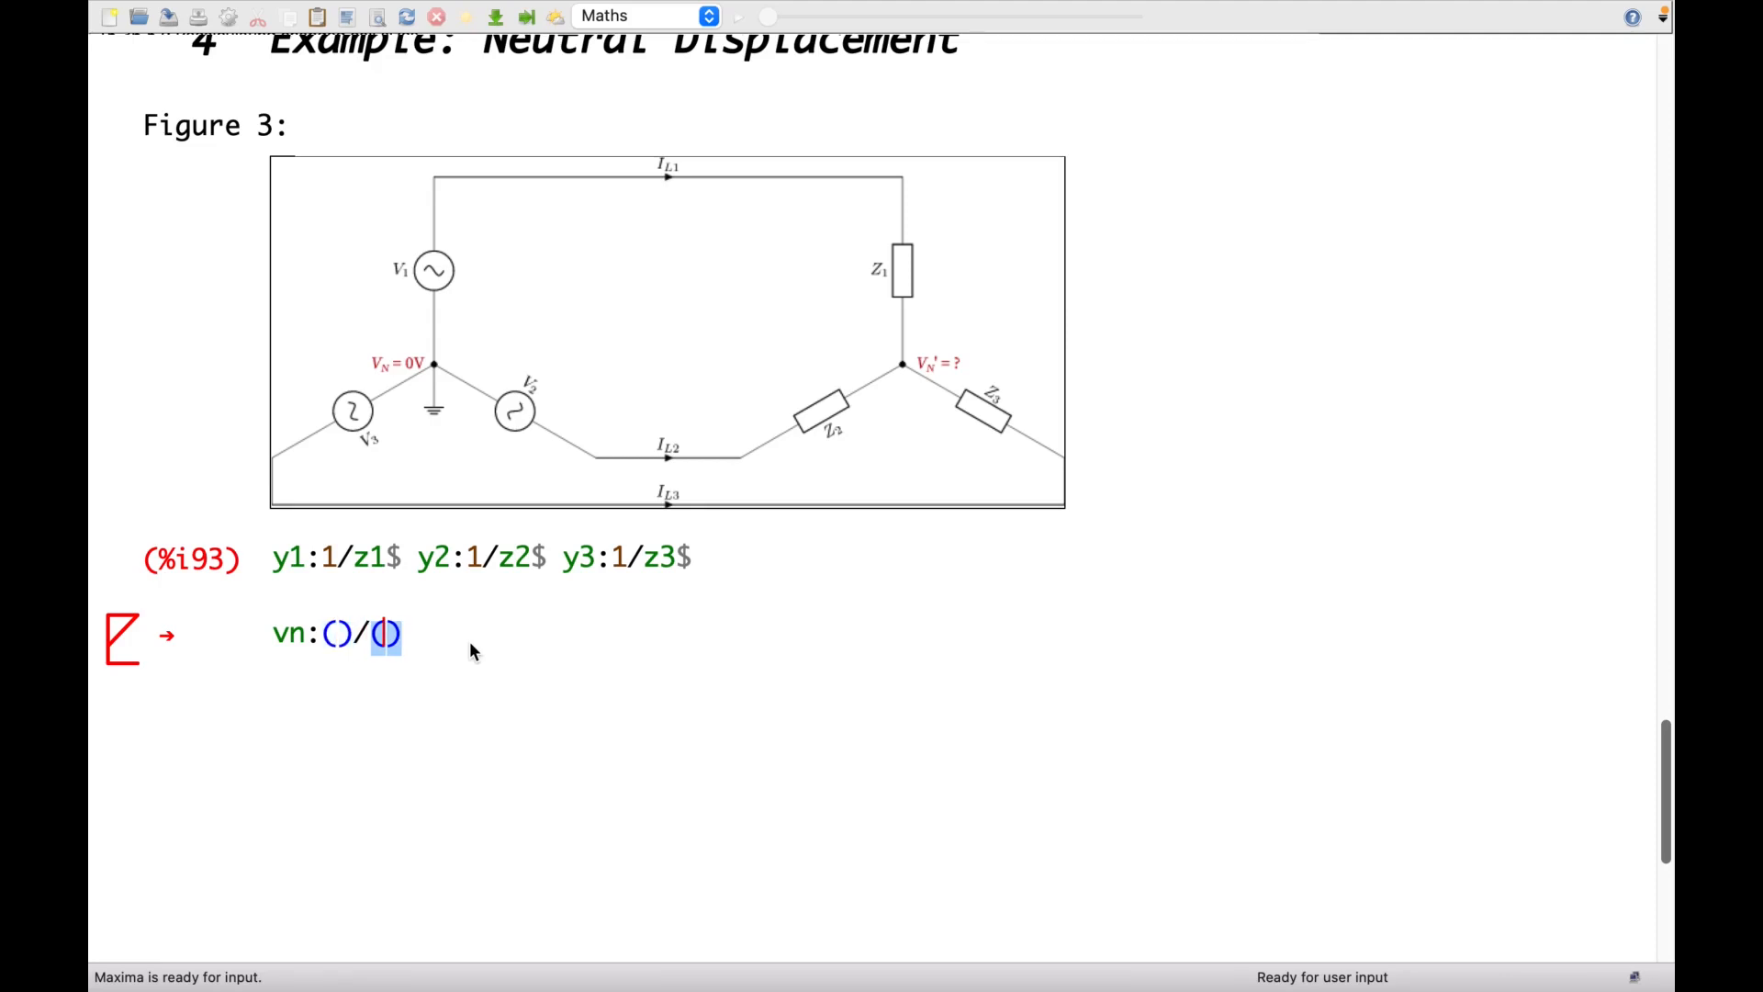
left_click(338, 641)
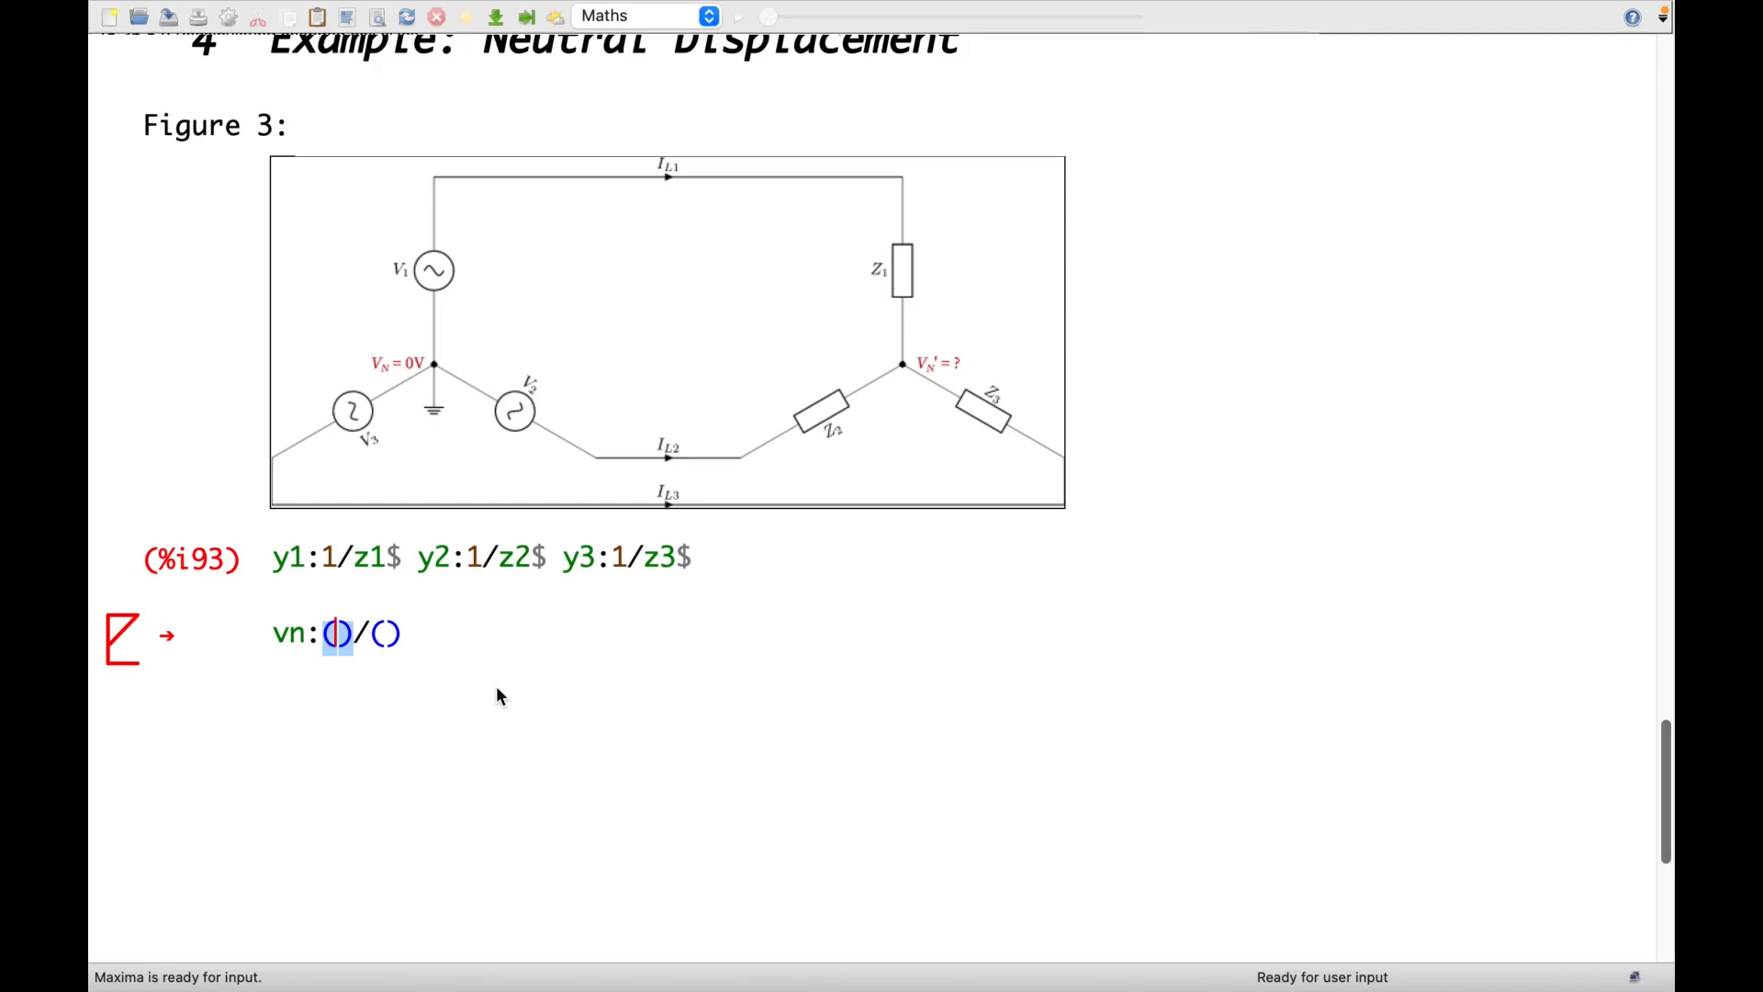
type("v1*y1")
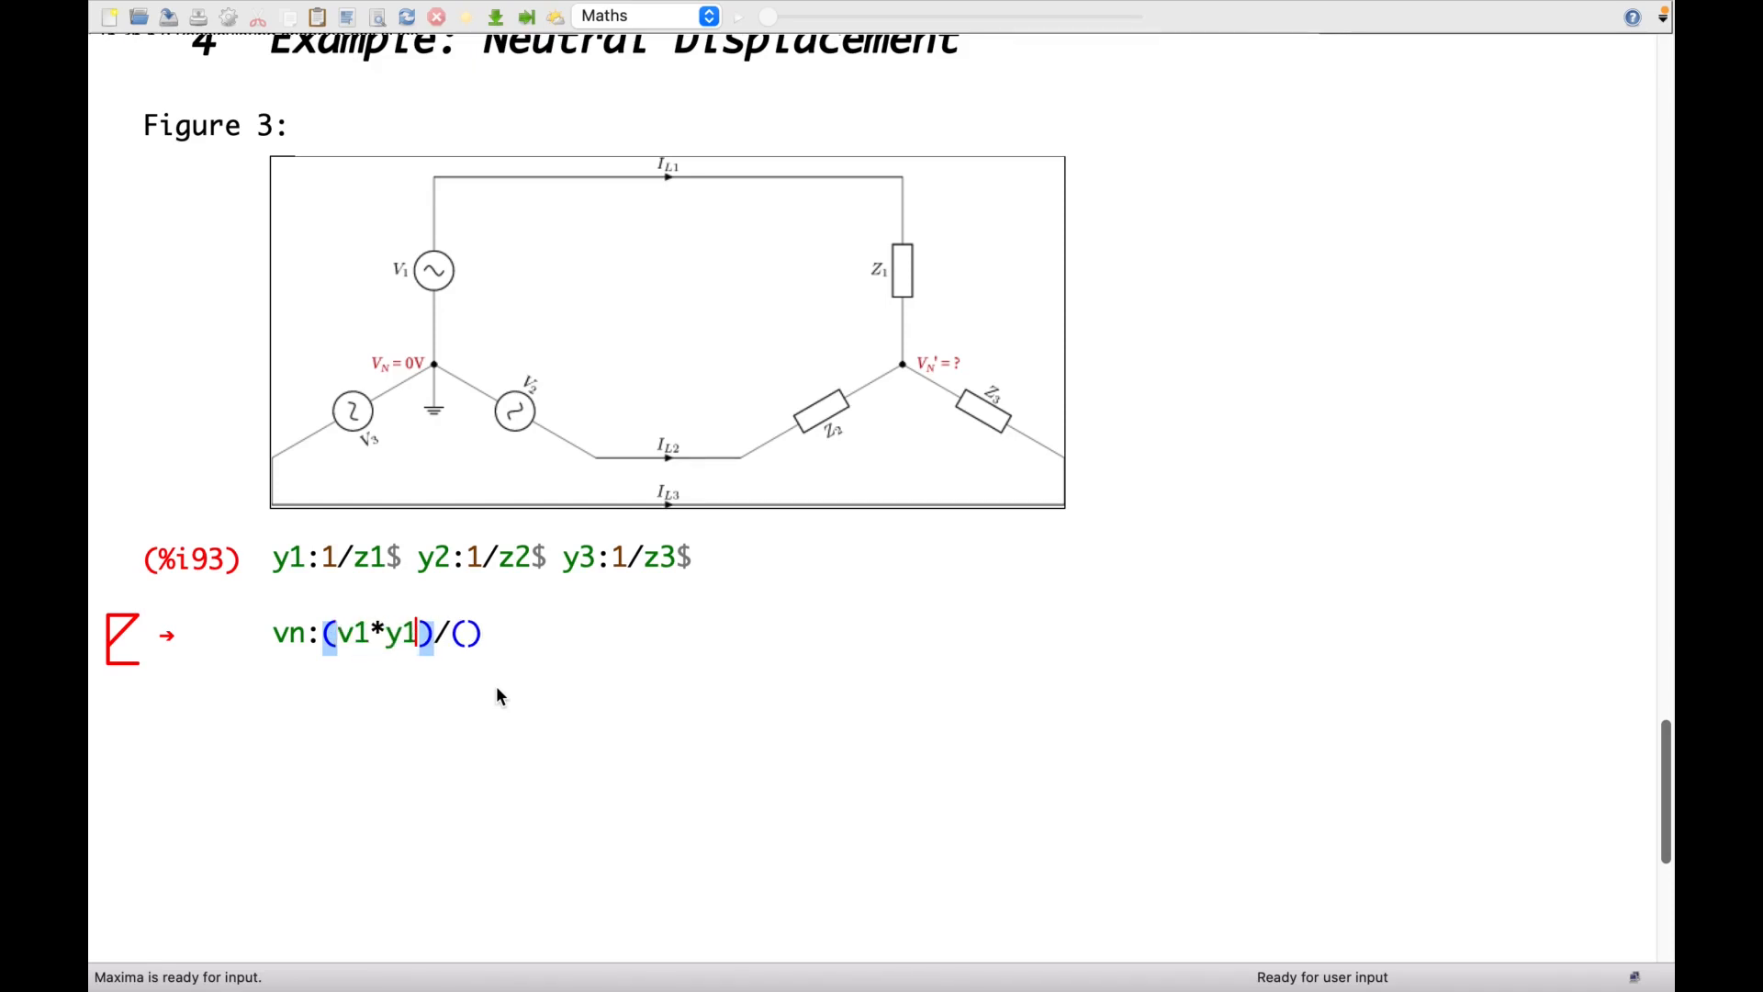
type("+v2*")
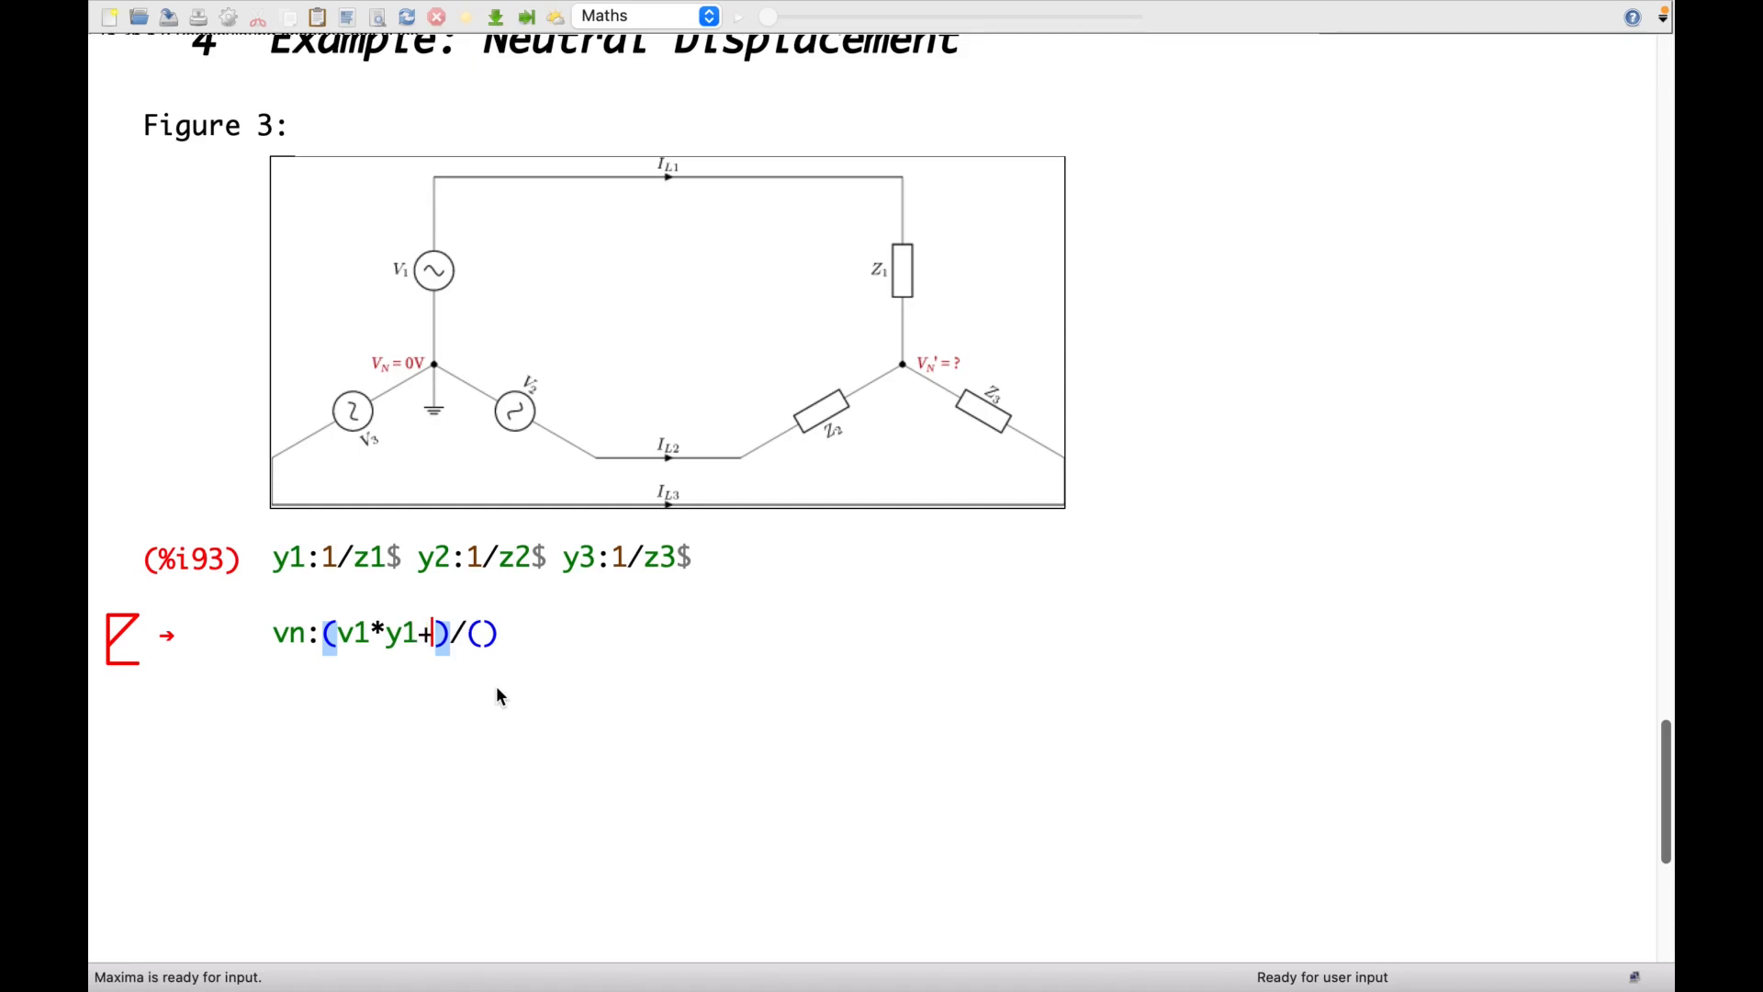
type("y2+")
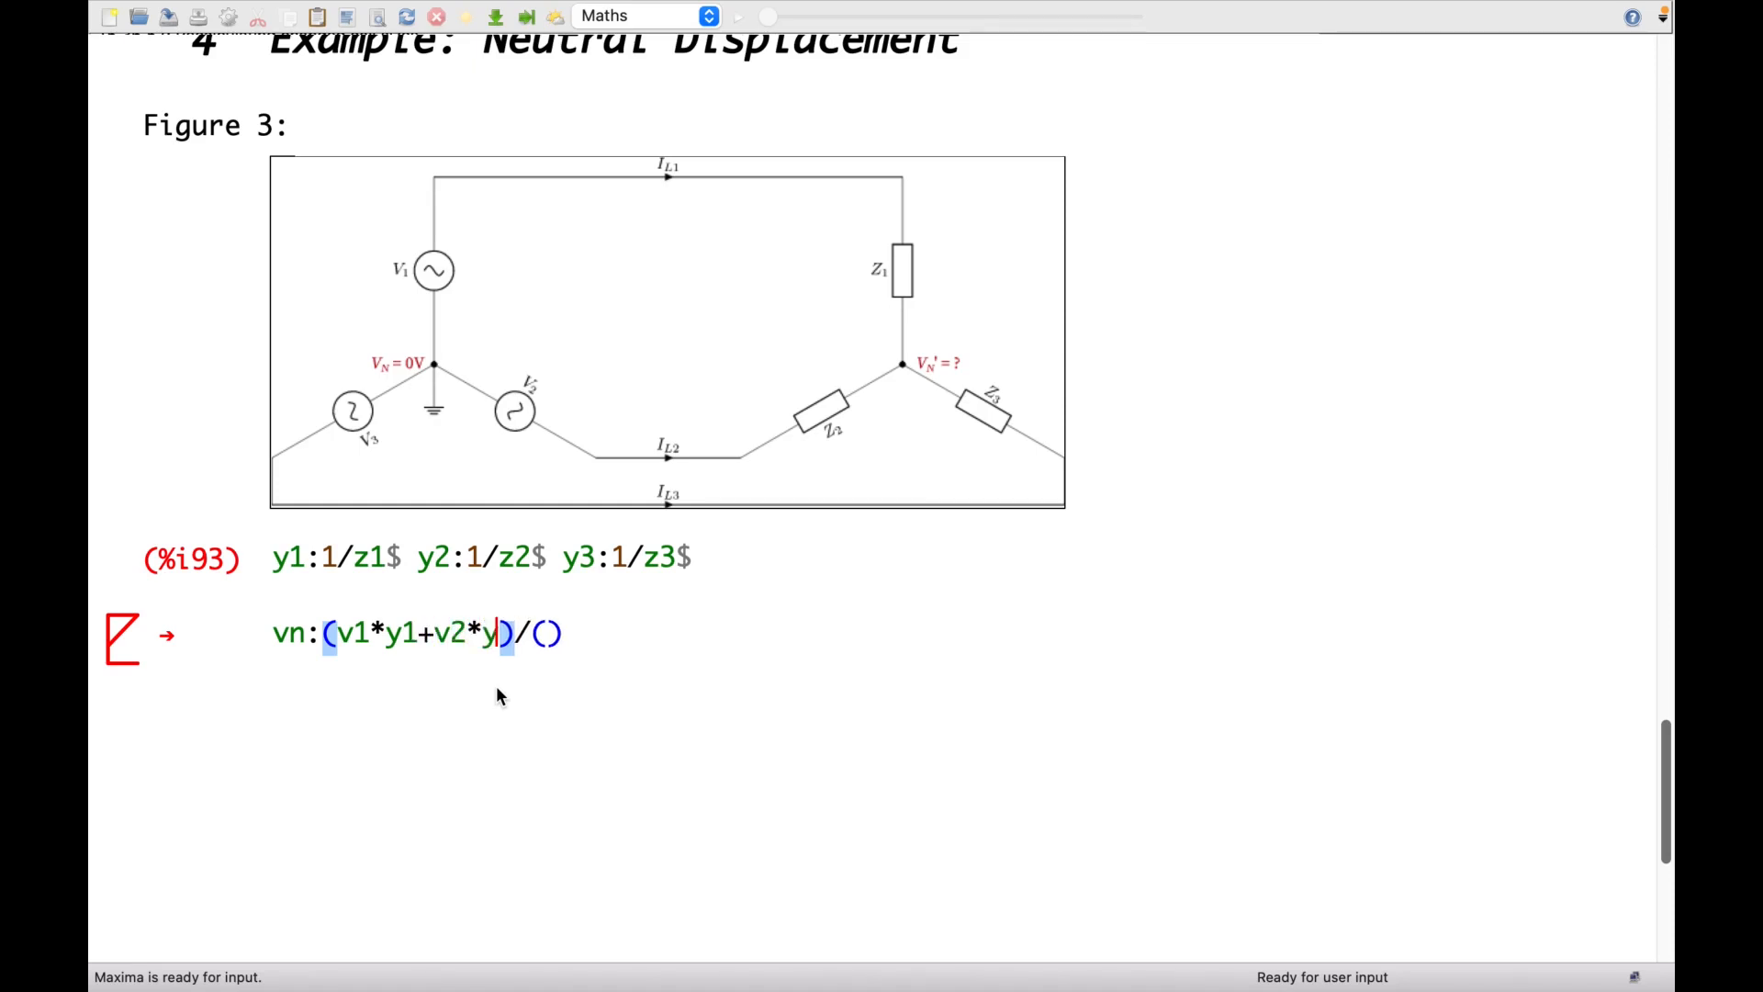
type("v3*")
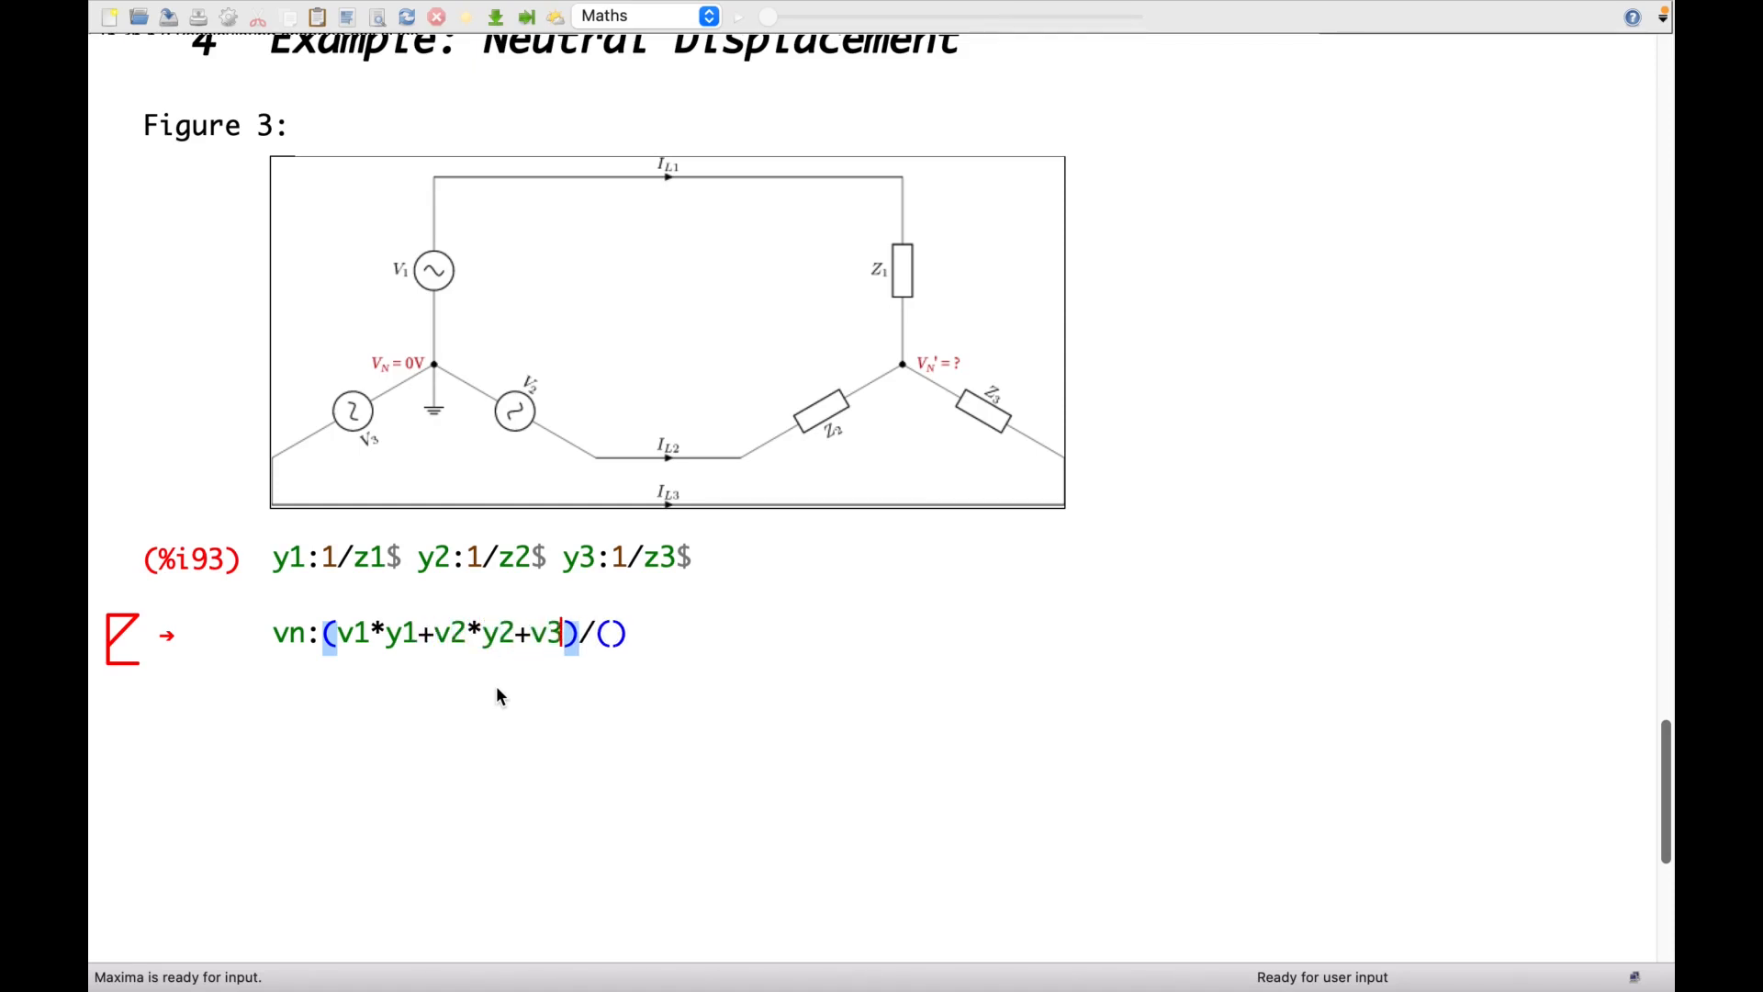
type("y3")
left_click(334, 635)
left_click_drag(334, 634, 615, 634)
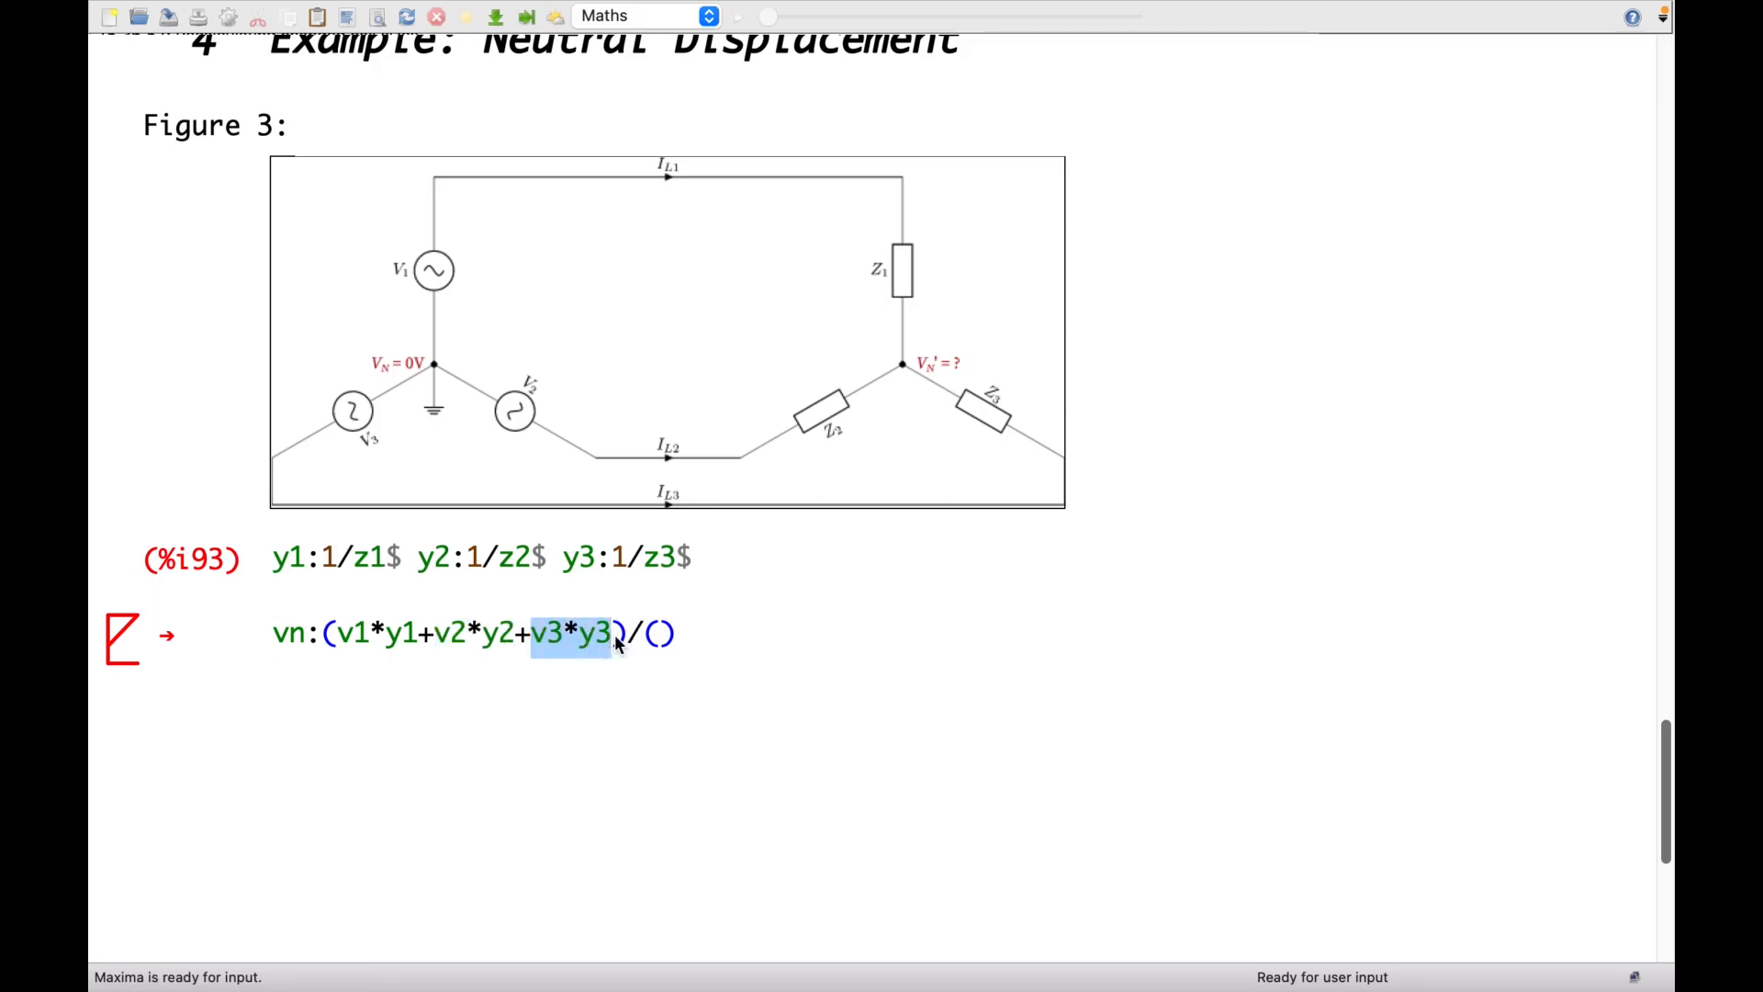
left_click(432, 633)
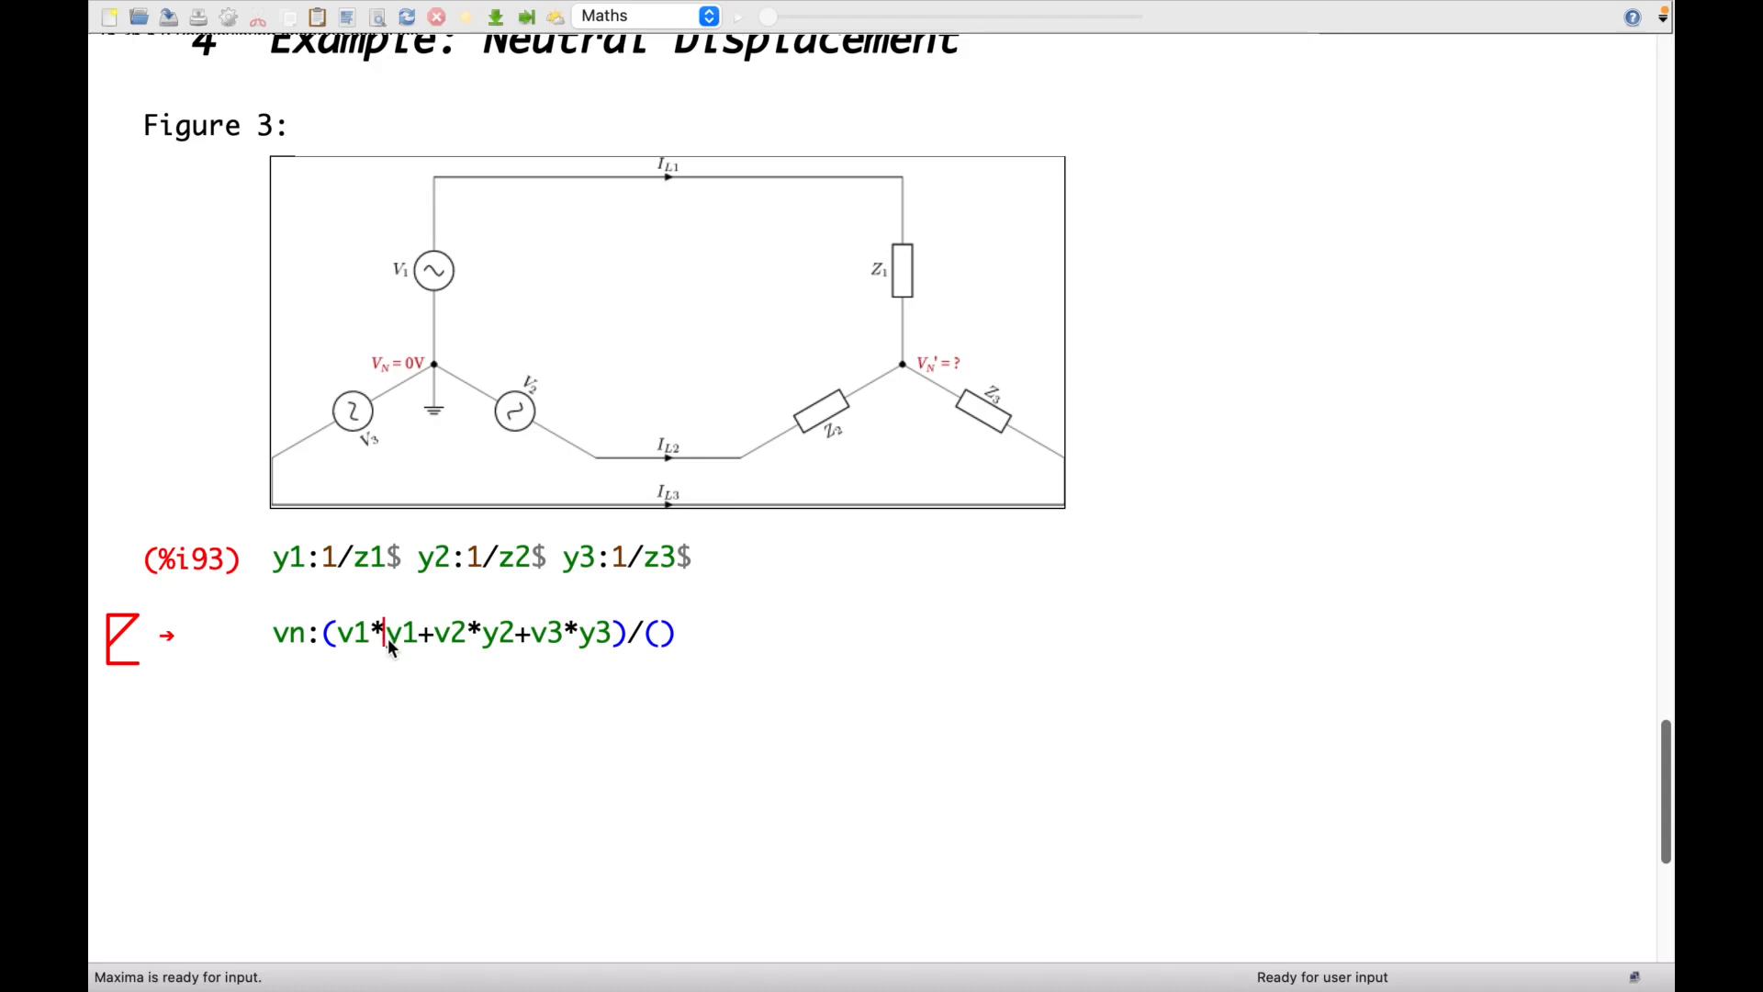
left_click_drag(387, 640, 569, 640)
left_click(590, 638)
Fill the vn denominator with y1+y2+y3, end the definition with a semicolon and evaluate it.
left_click(657, 638)
type("y1+y2+y")
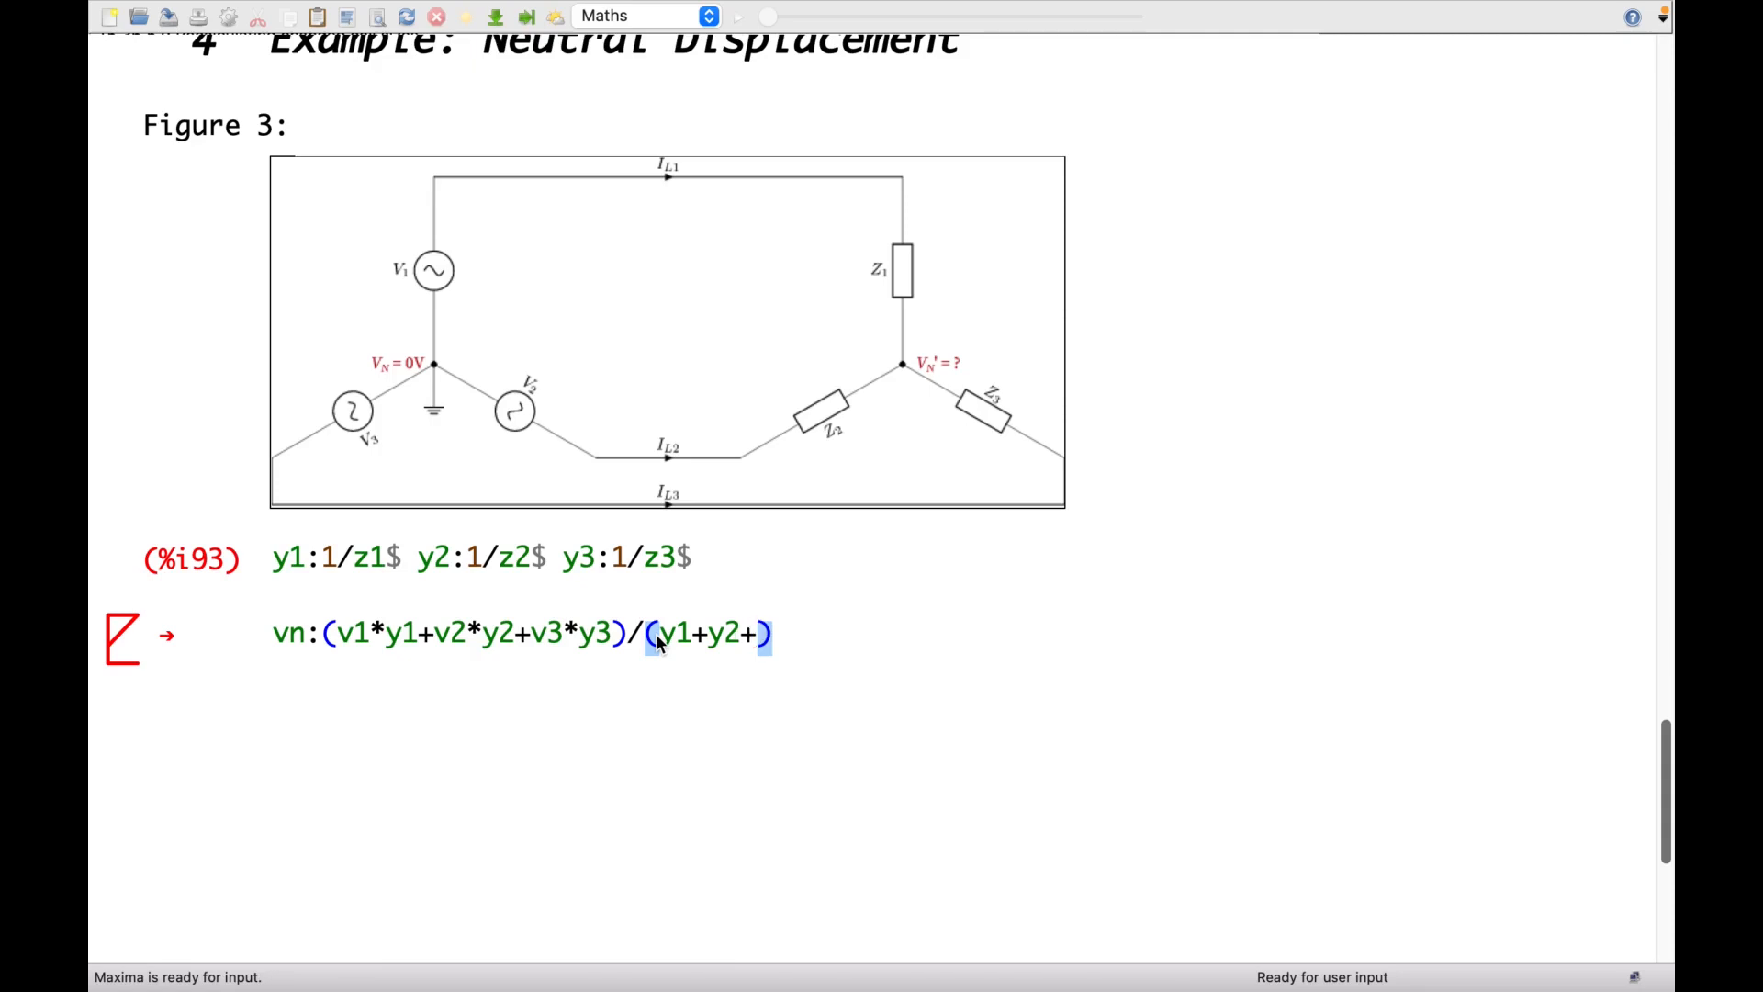
type("3")
left_click(820, 634)
type(";")
key("shift+Return")
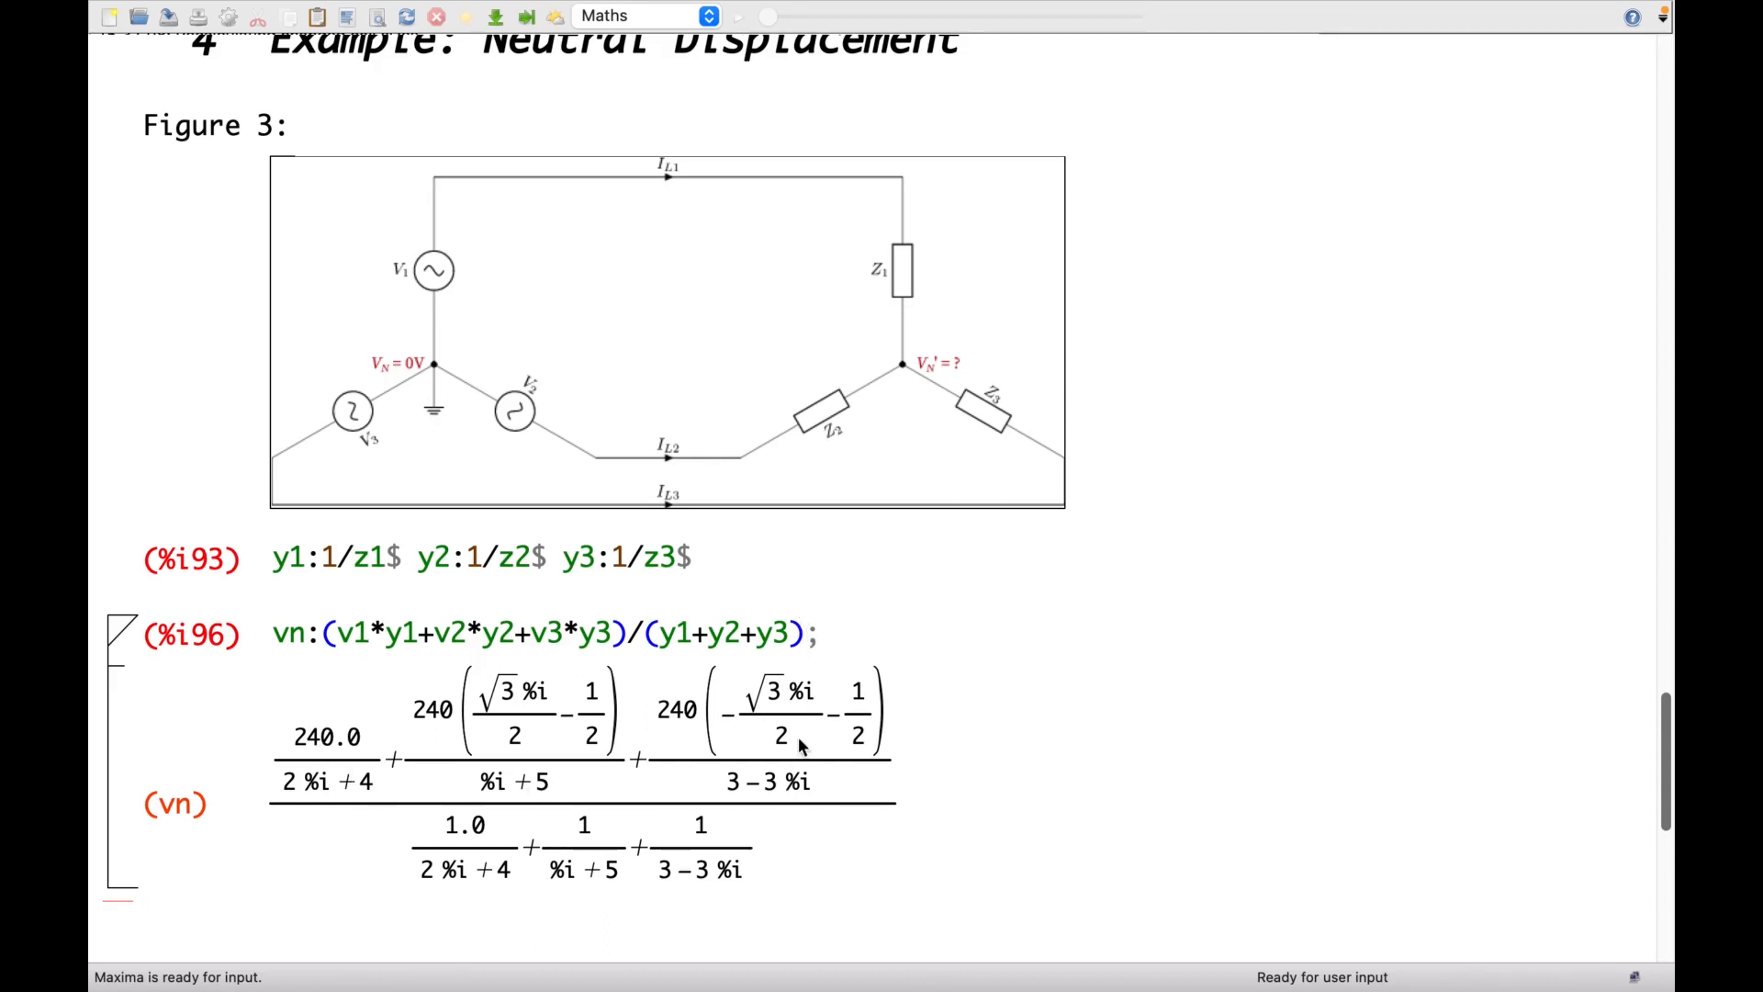
Suppress the output of the vn definition by ending it with $ instead of a semicolon, and re-evaluate it.
left_click(836, 633)
key("BackSpace")
type("$")
key("shift+Return")
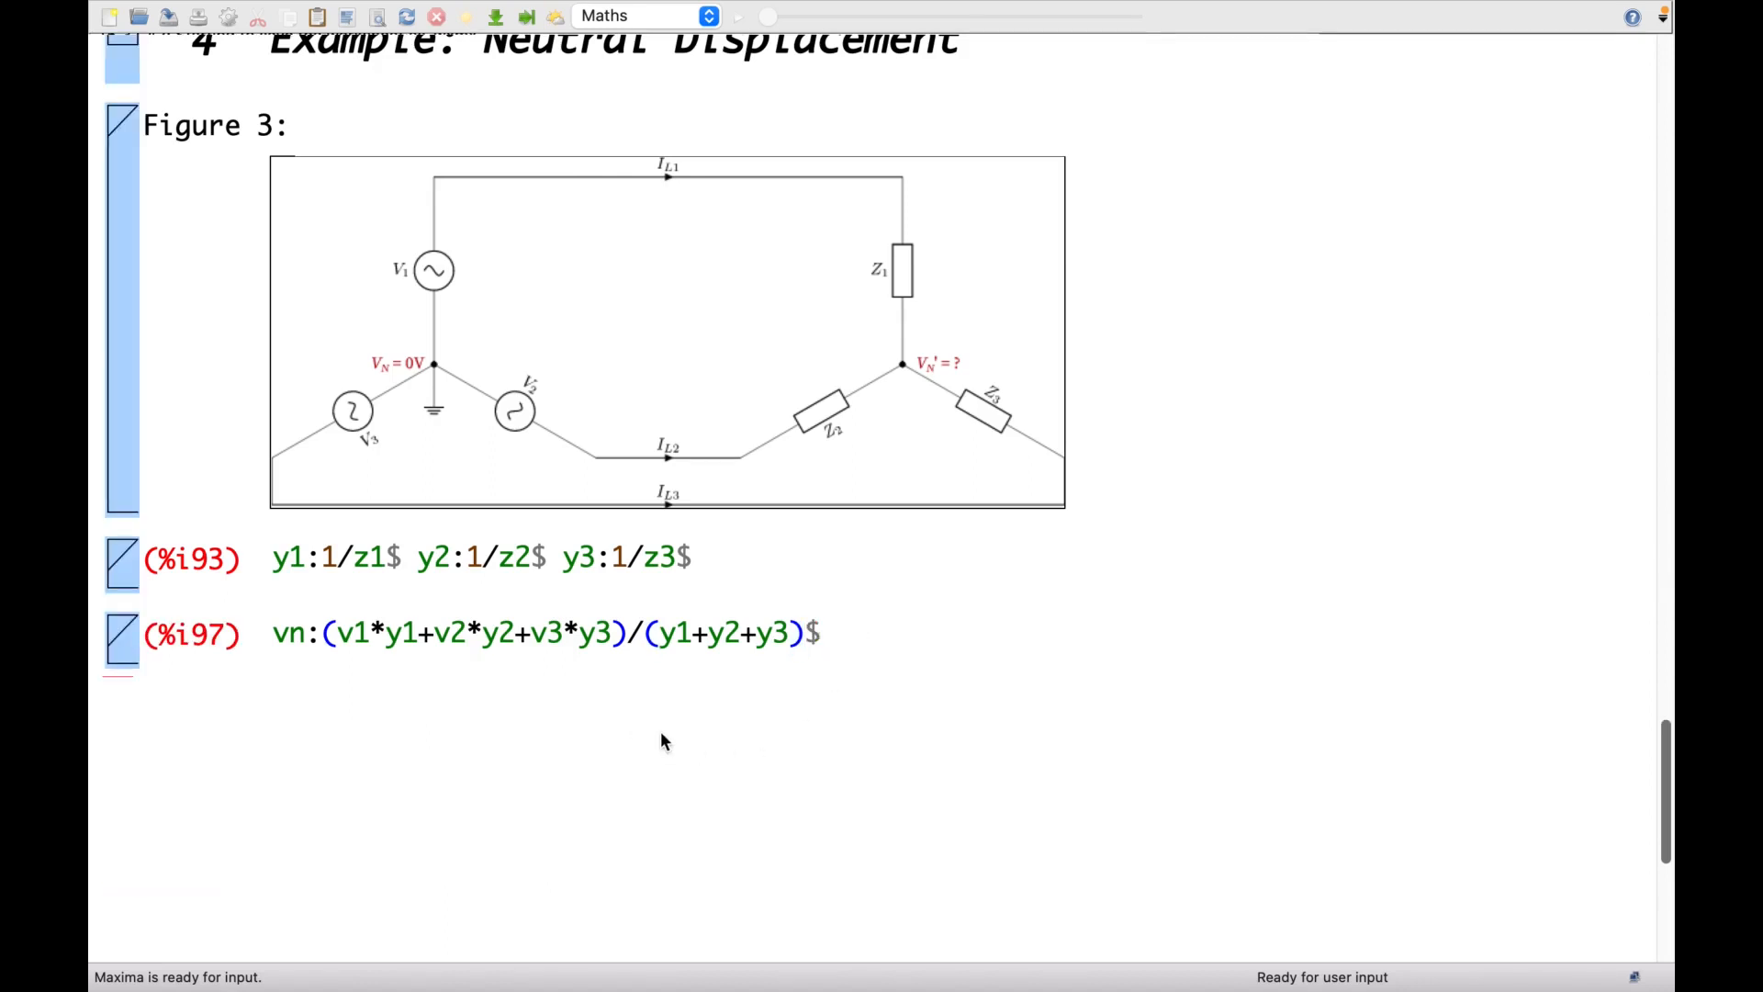
Evaluate rectform(vn); in a new cell and extend it to rectform(vn),numer; to get the neutral voltage in numeric rectangular form.
type("rectfor")
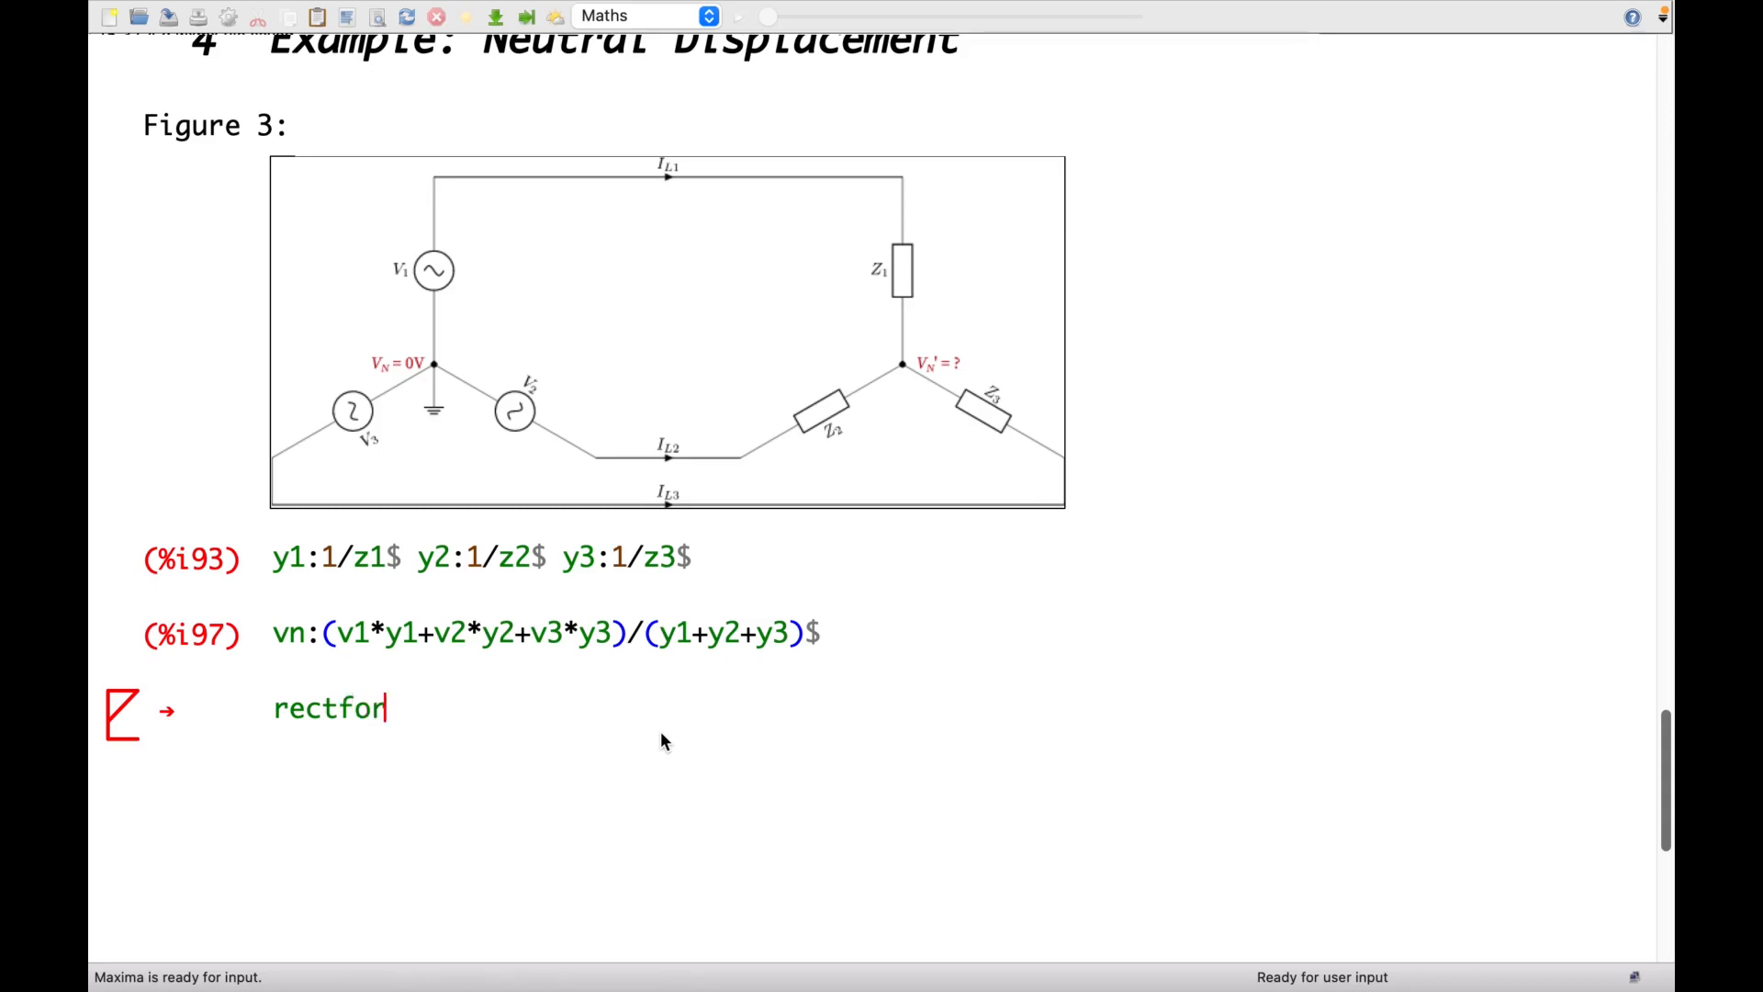
type("m(vn")
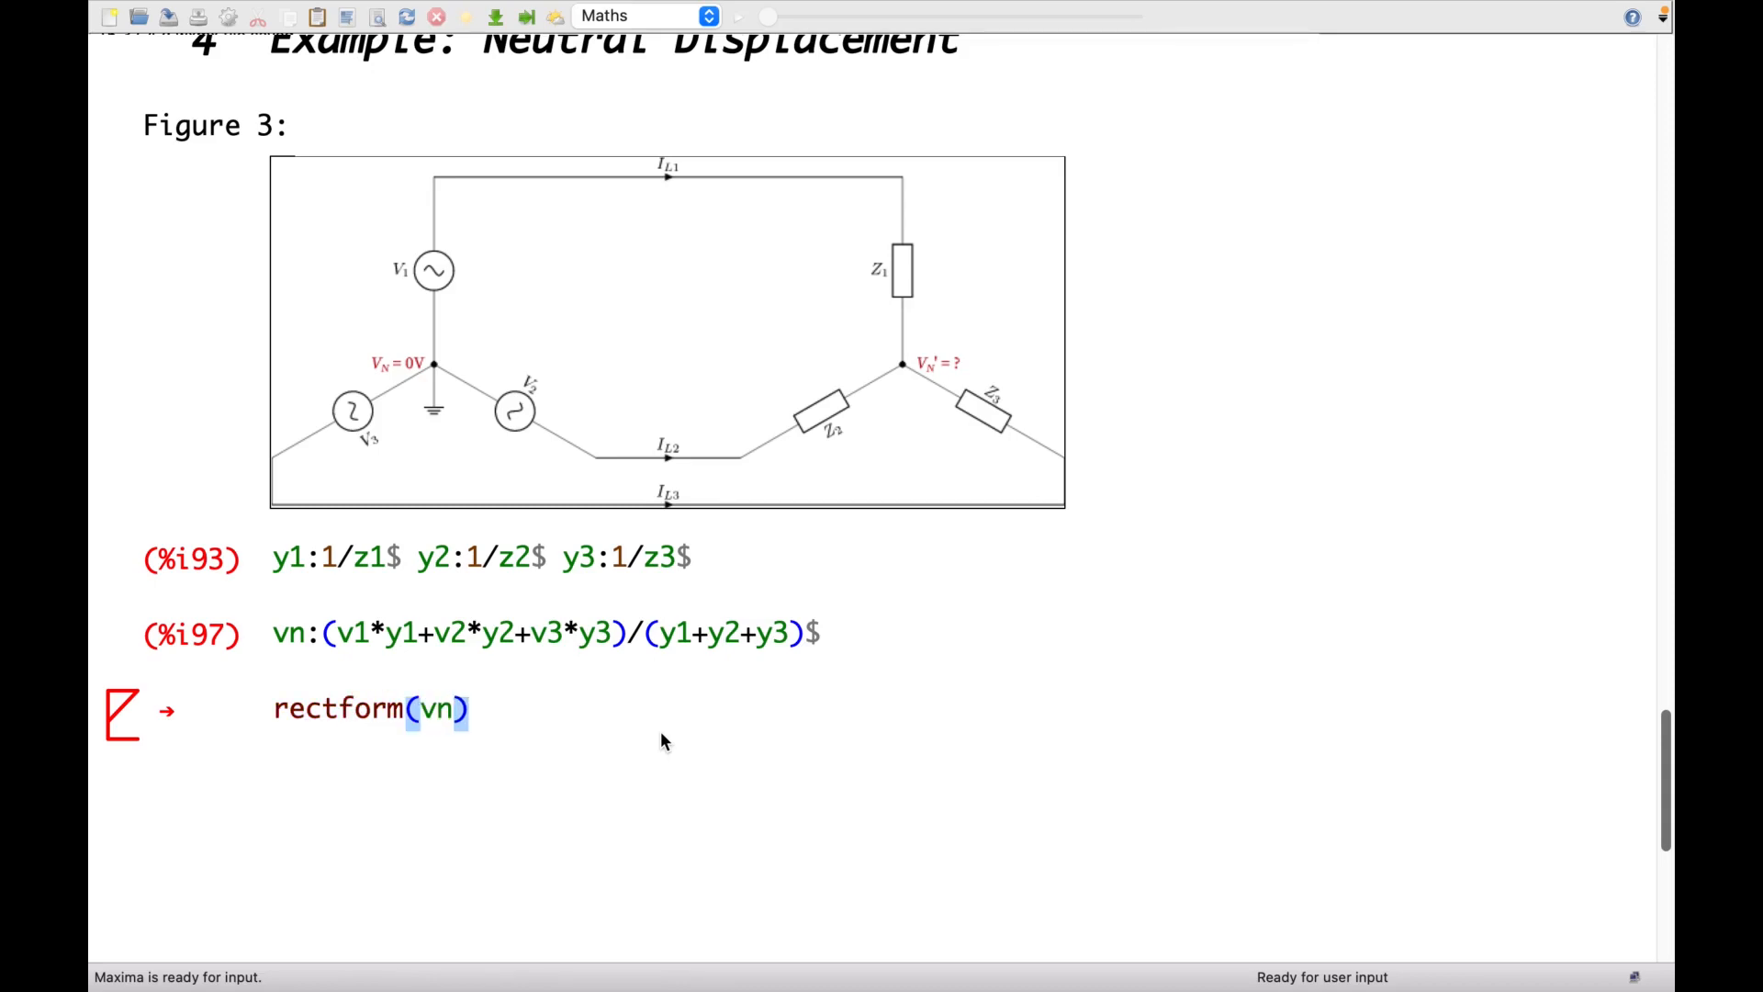
key("shift+Return")
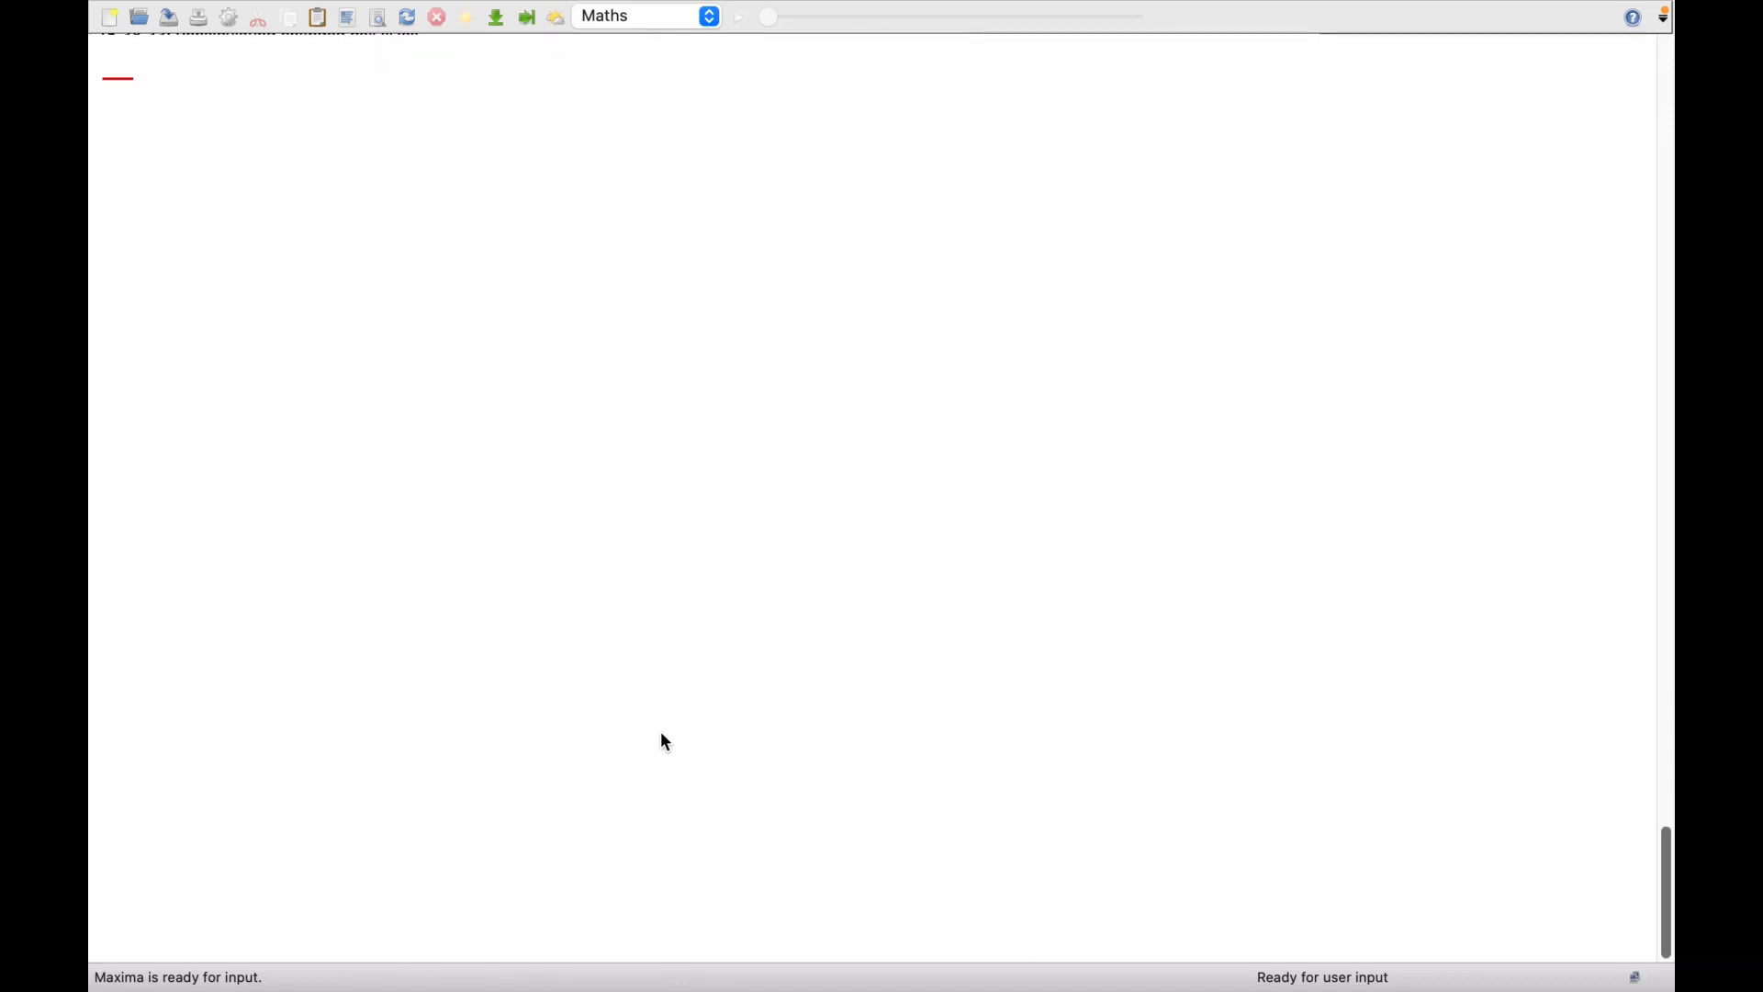
scroll(663, 573, "up", 6)
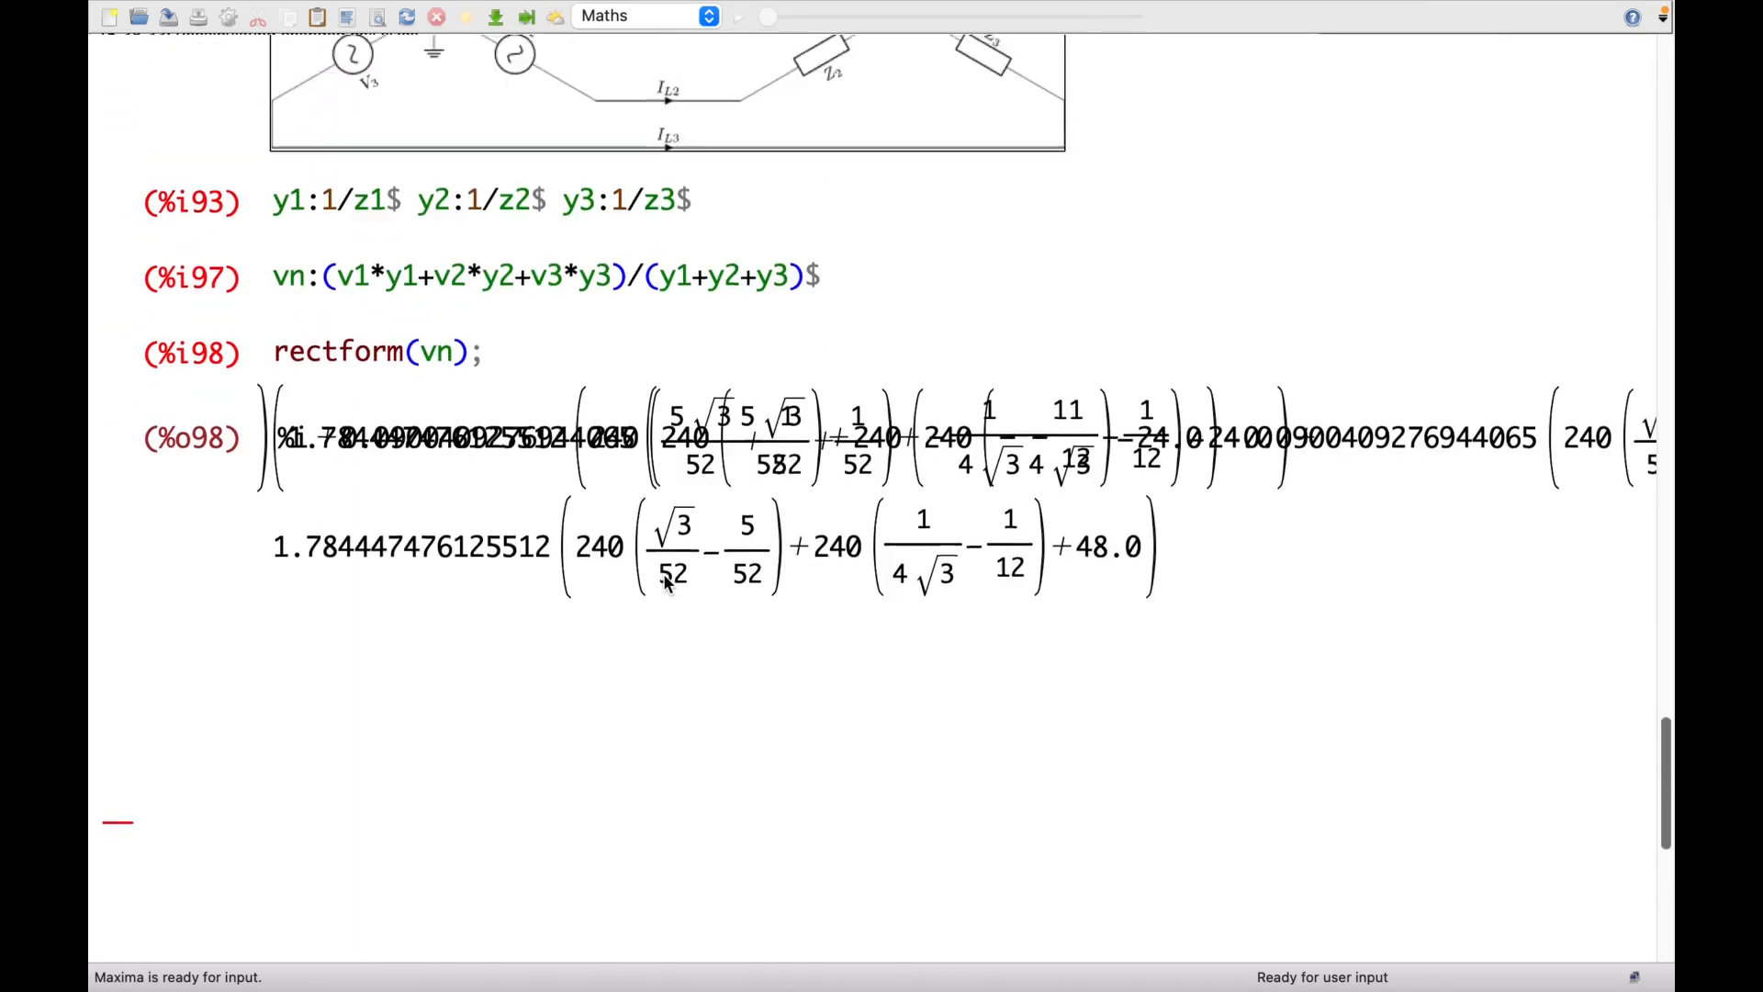
left_click(470, 411)
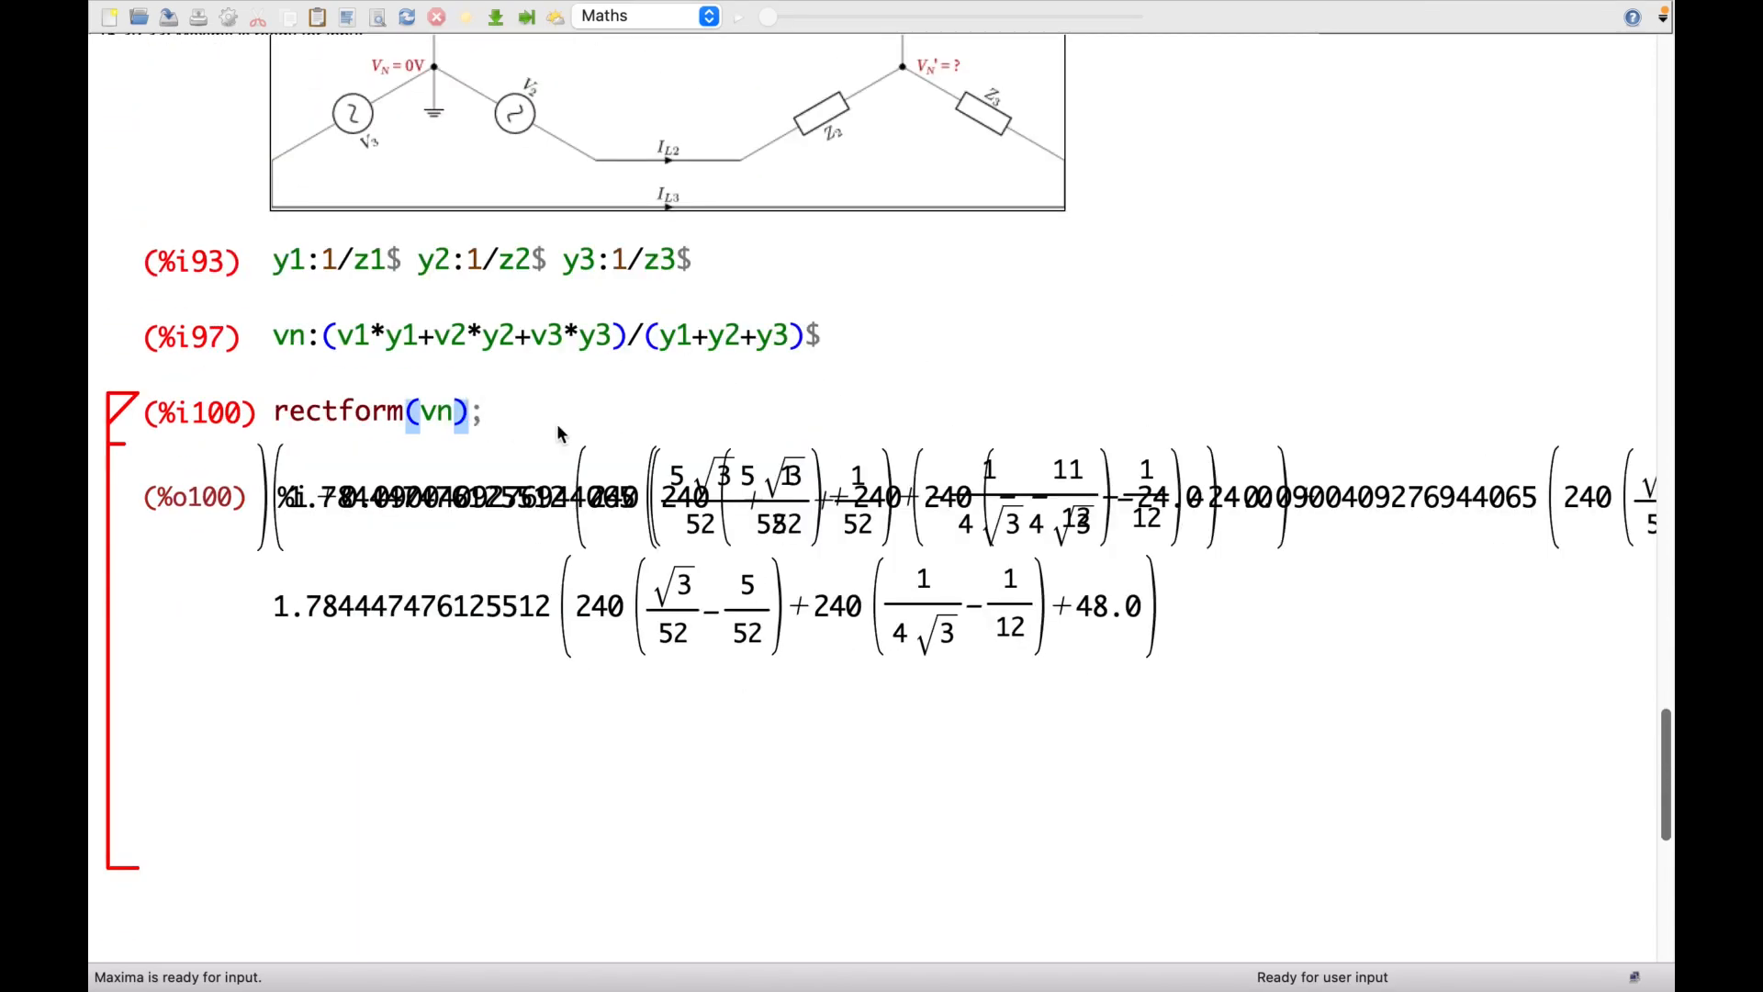
type(",numer")
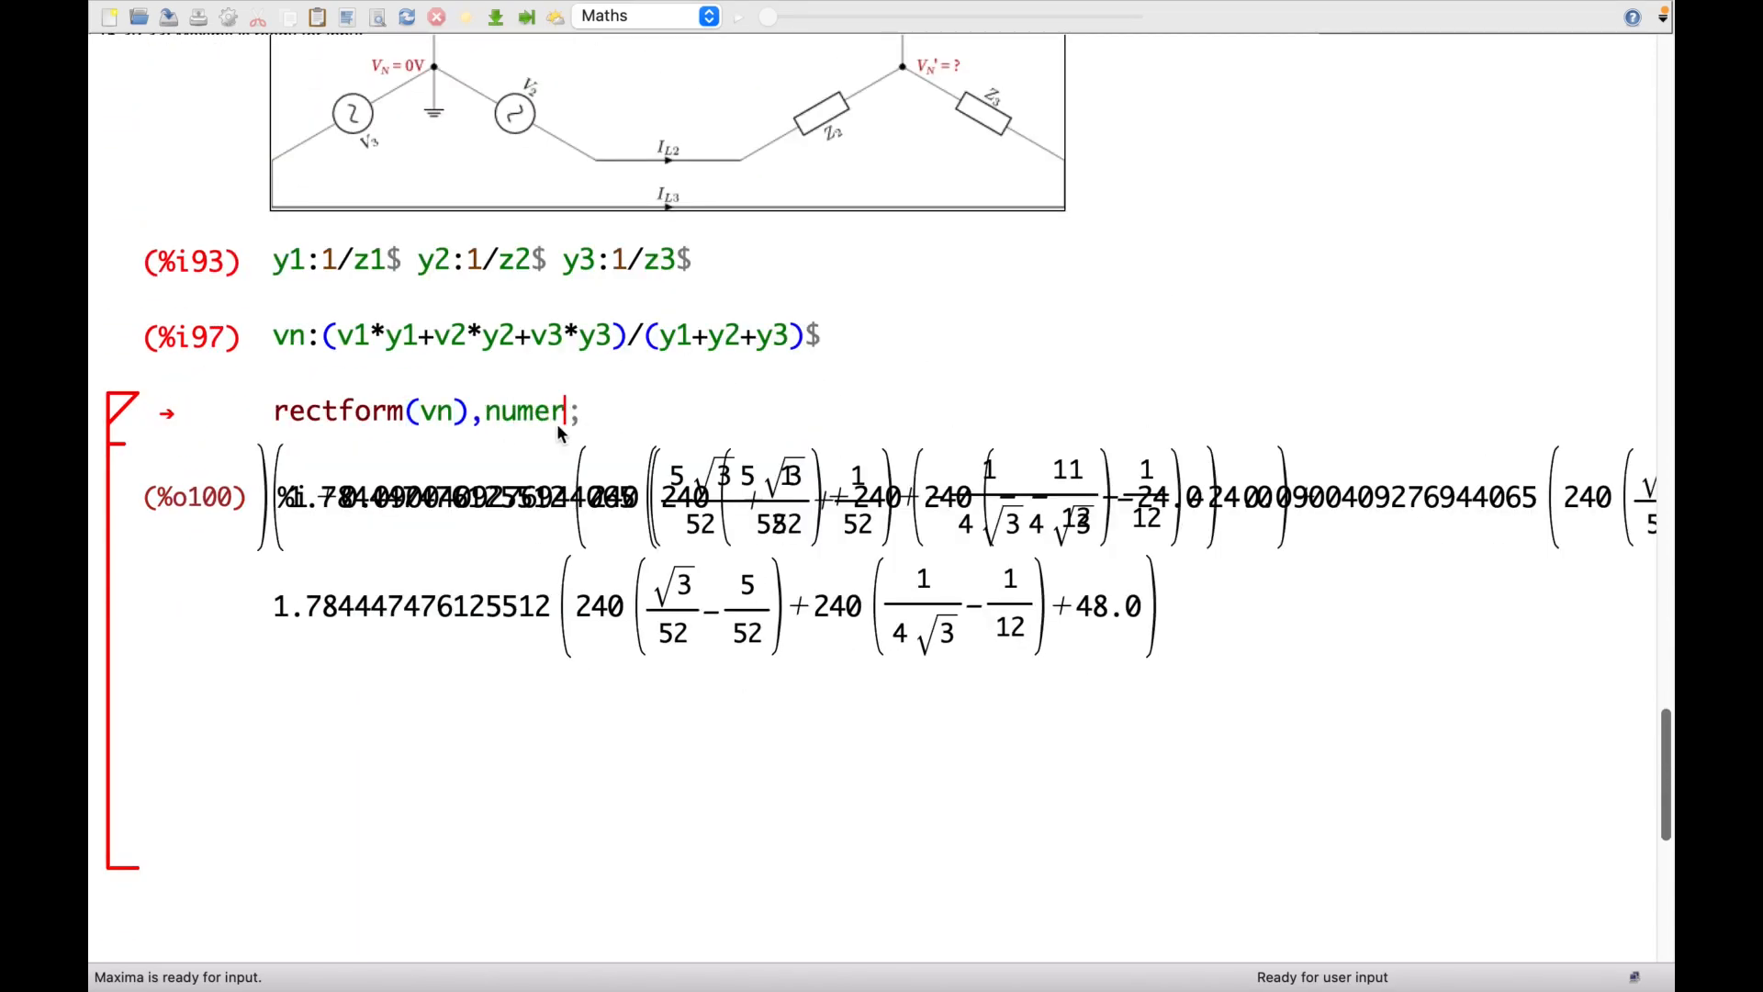
key("shift+Return")
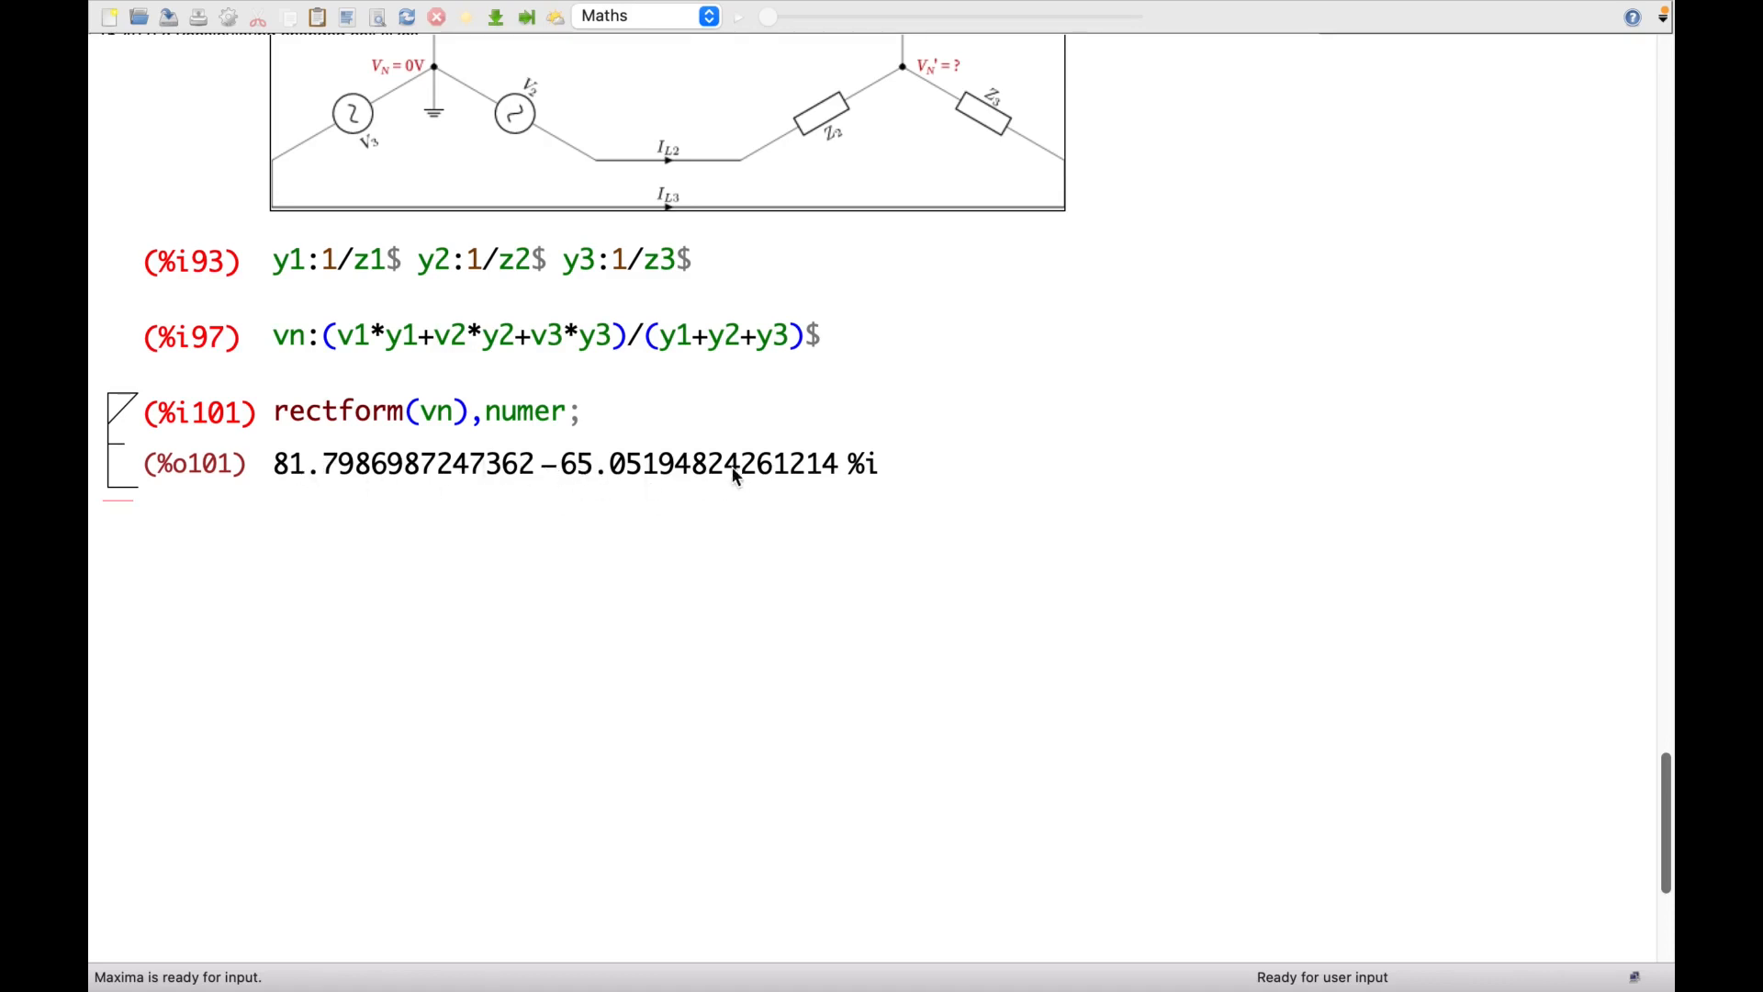
Evaluate the neutral voltage in polar form with pol(vn),numer; in a new cell.
key("super+a")
left_click(487, 530)
type("pol(v")
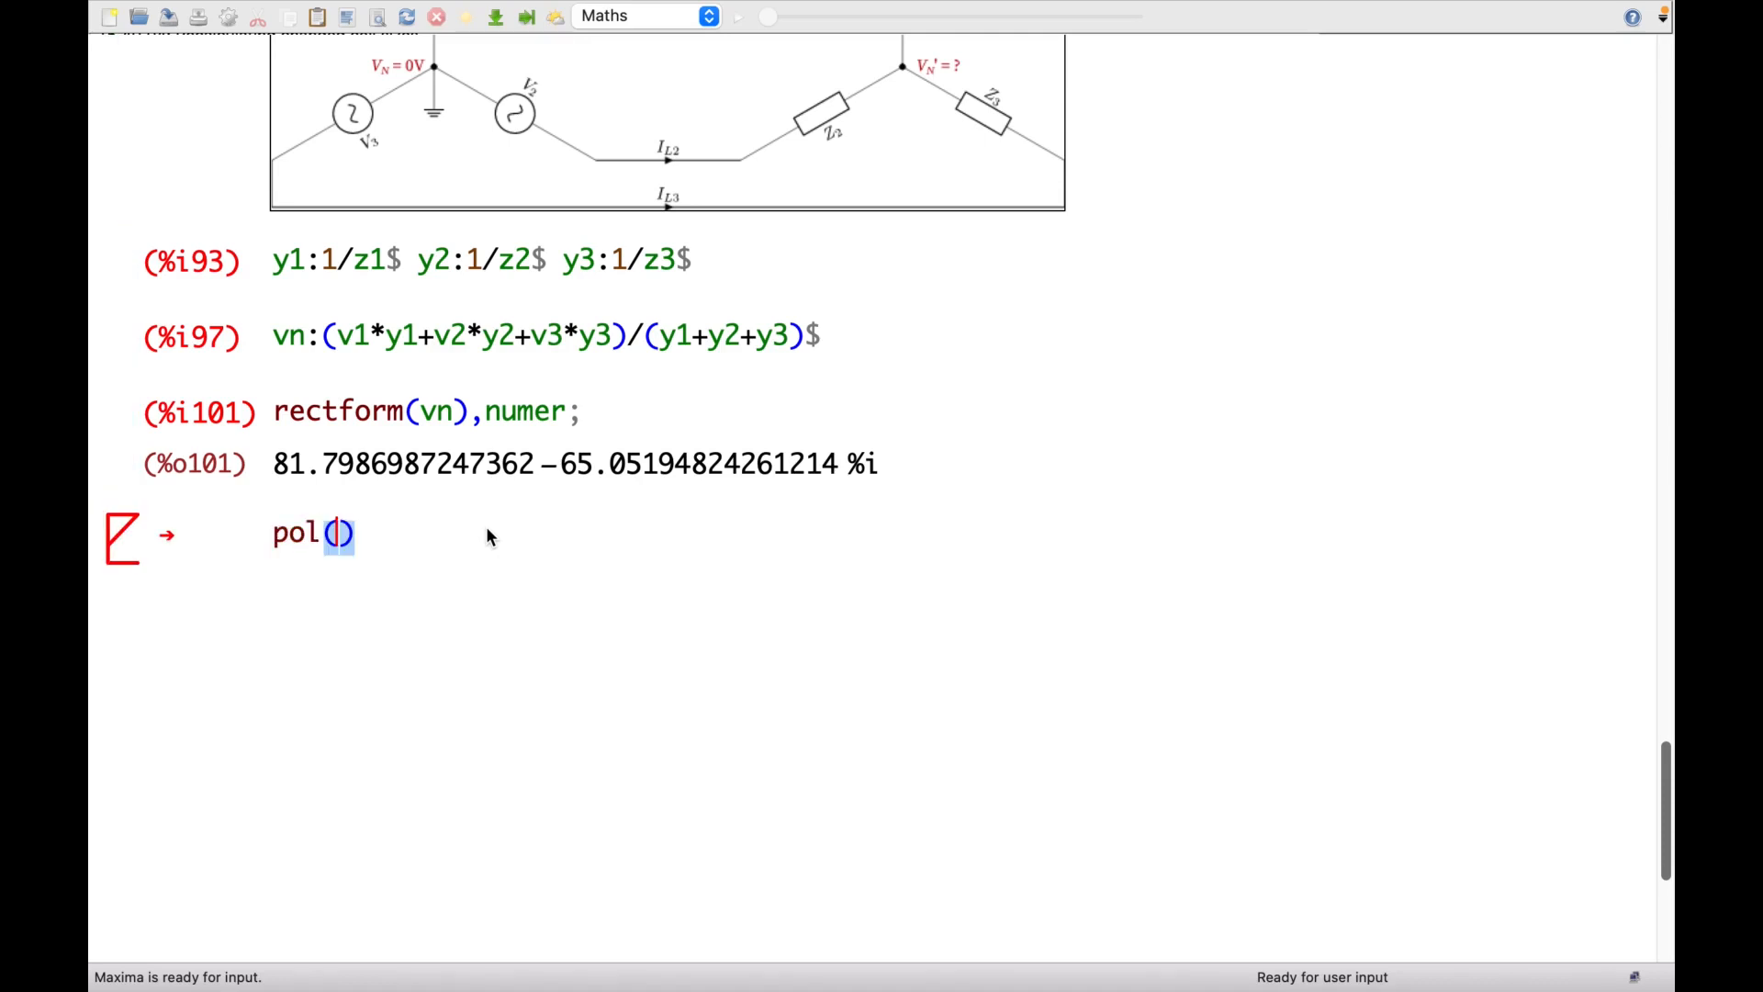
type("n),n")
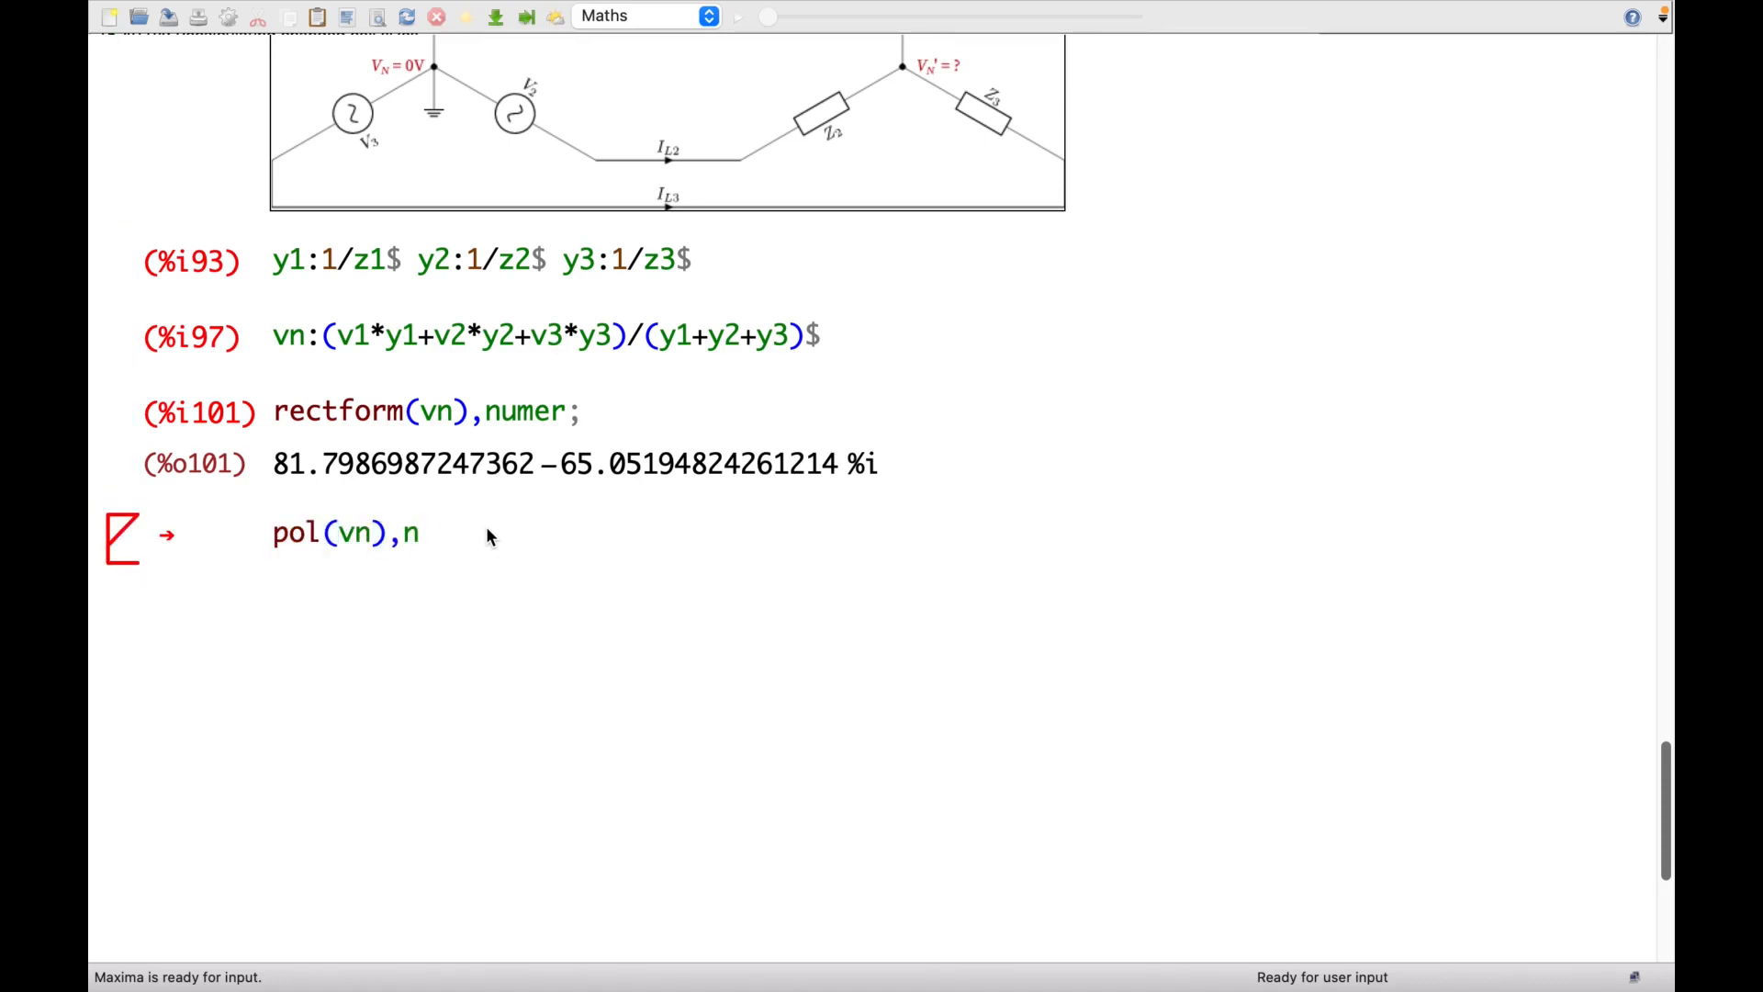
type("umer;")
key("shift+Return")
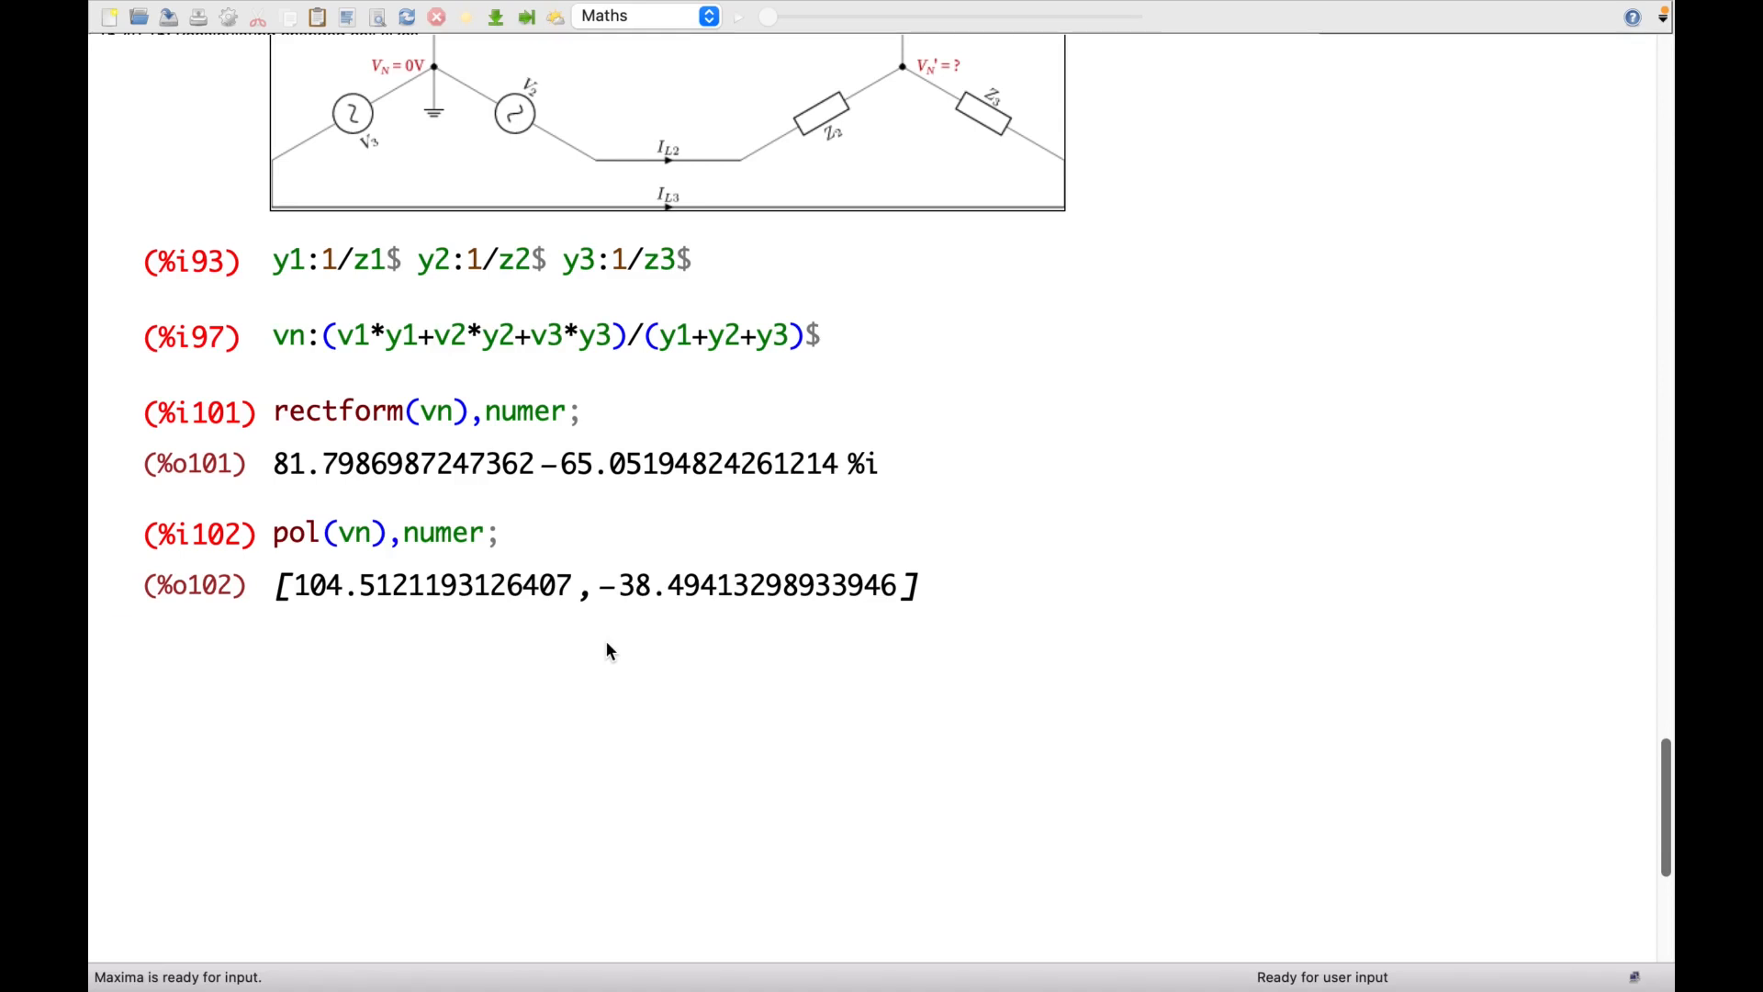
Define the voltages across the three loads as v1n:v1-vn$ v2n:v2-vn$ v3n:v3-vn$ in a new cell and evaluate it.
scroll(606, 650, "up", 5)
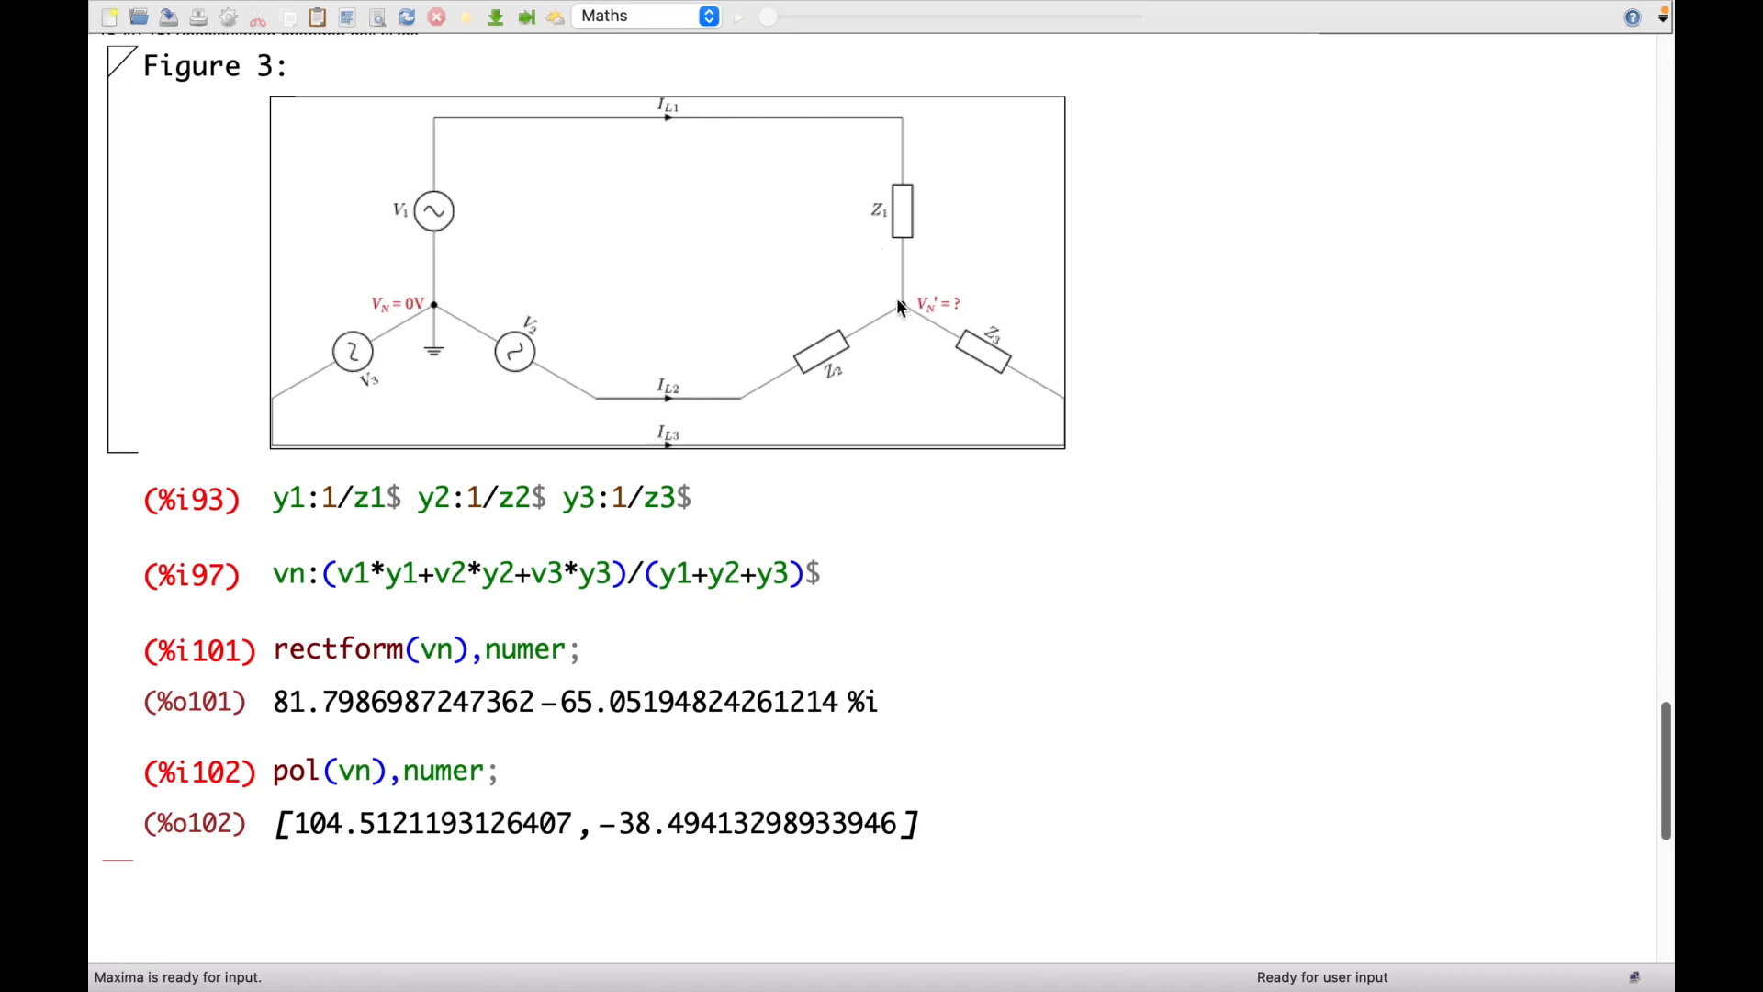
scroll(821, 350, "down", 5)
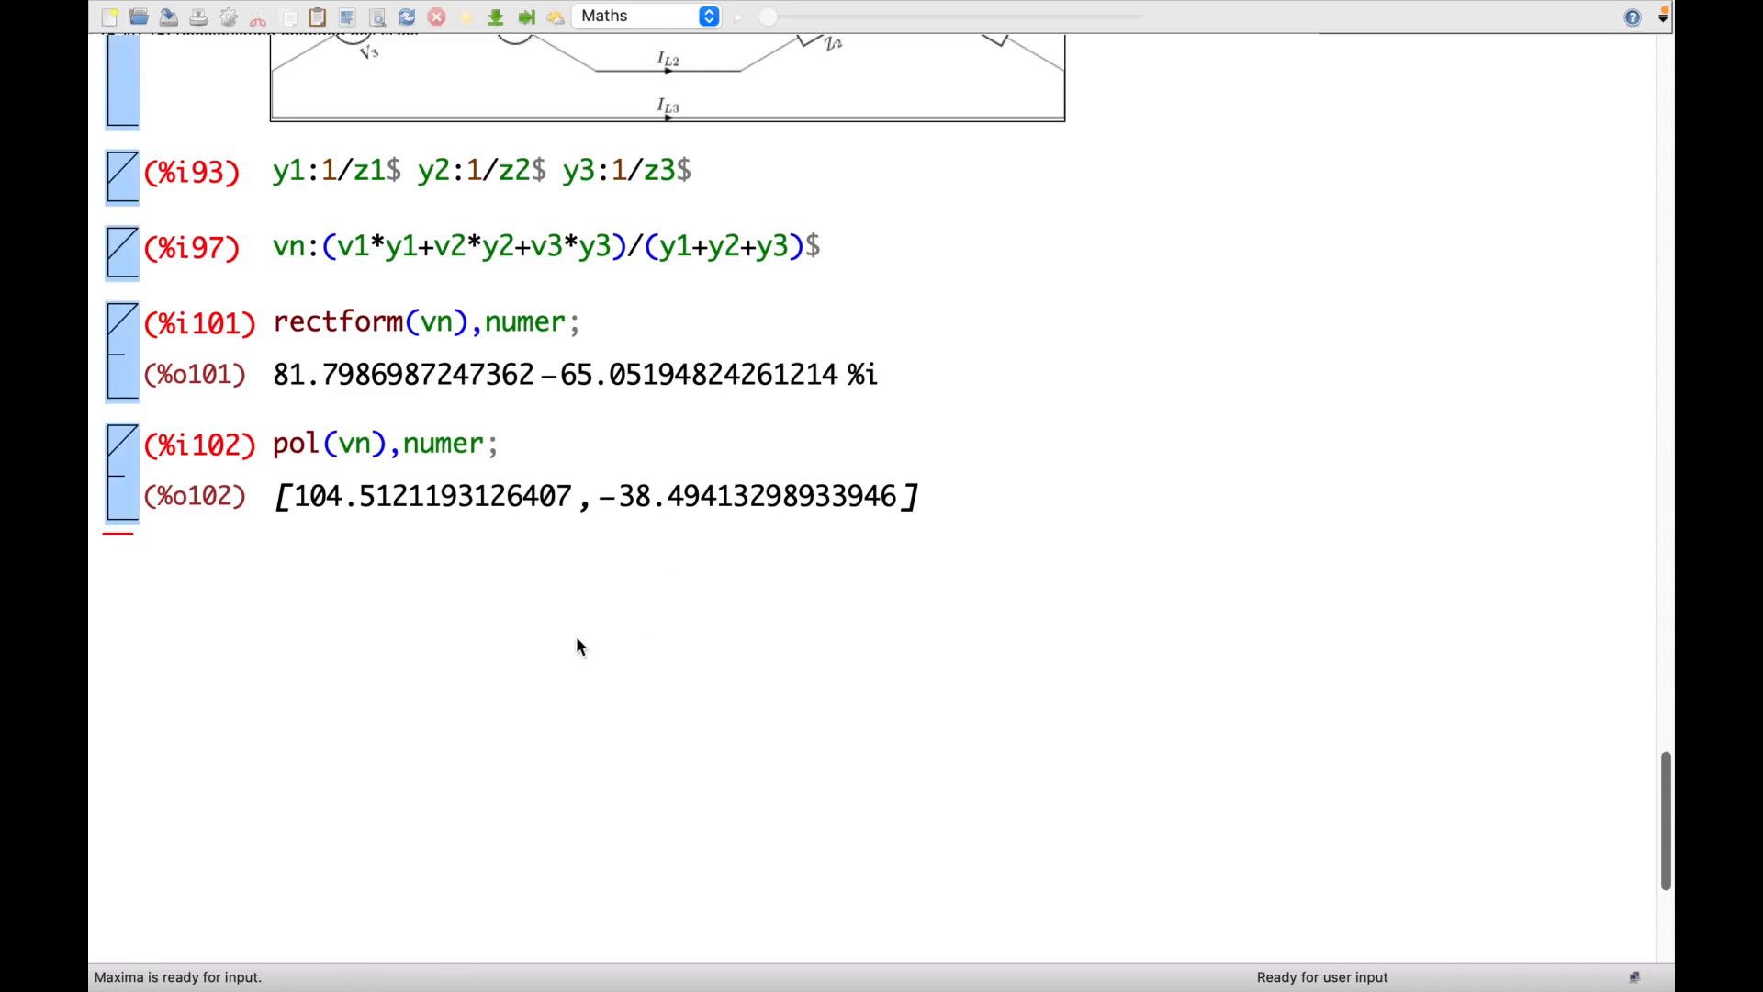
scroll(577, 647, "up", 5)
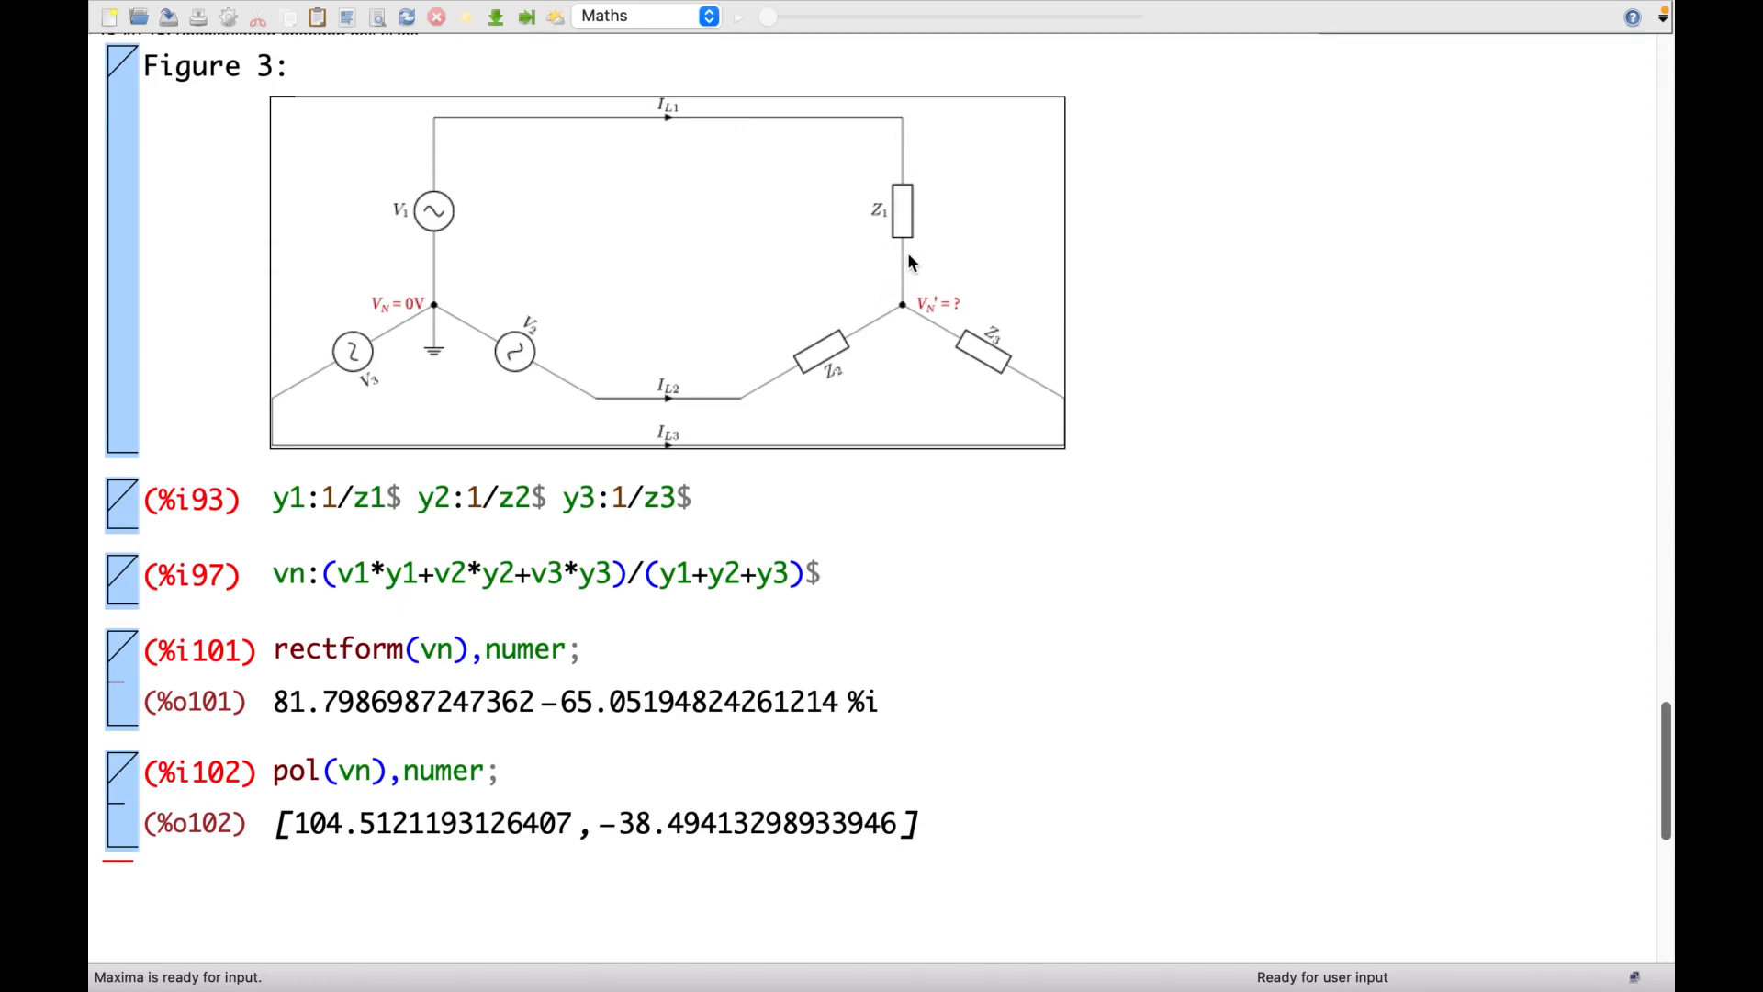
scroll(748, 561, "down", 6)
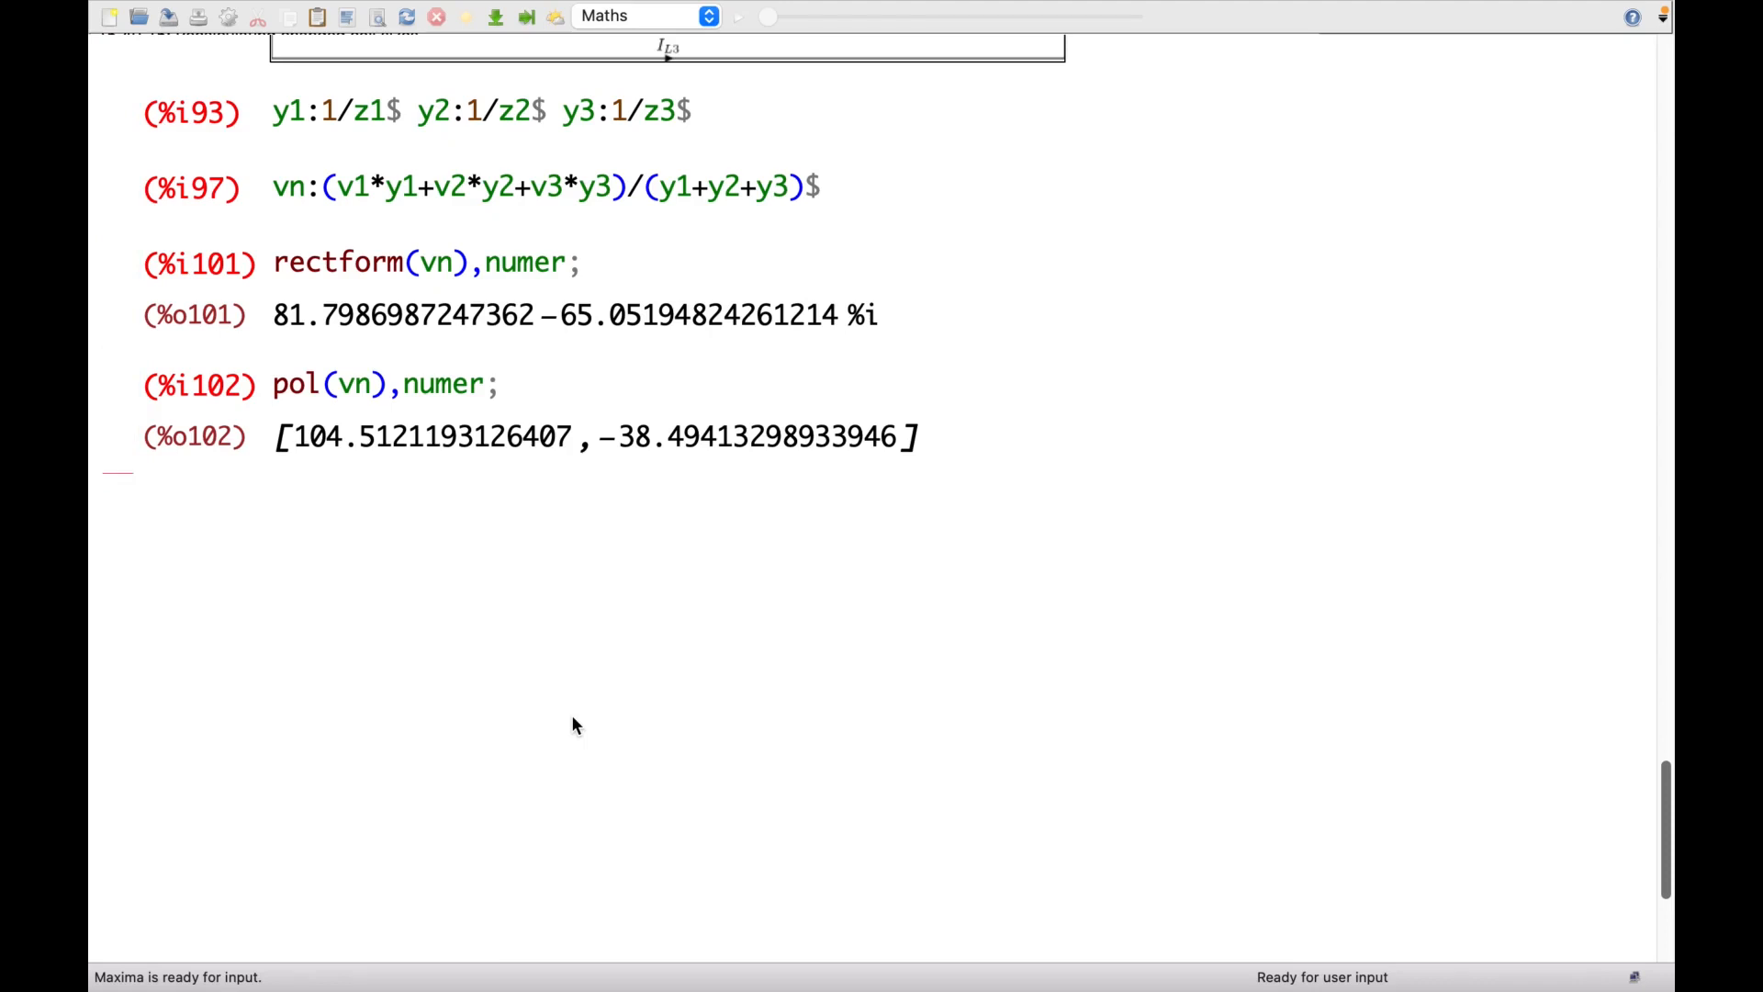
type("v1n")
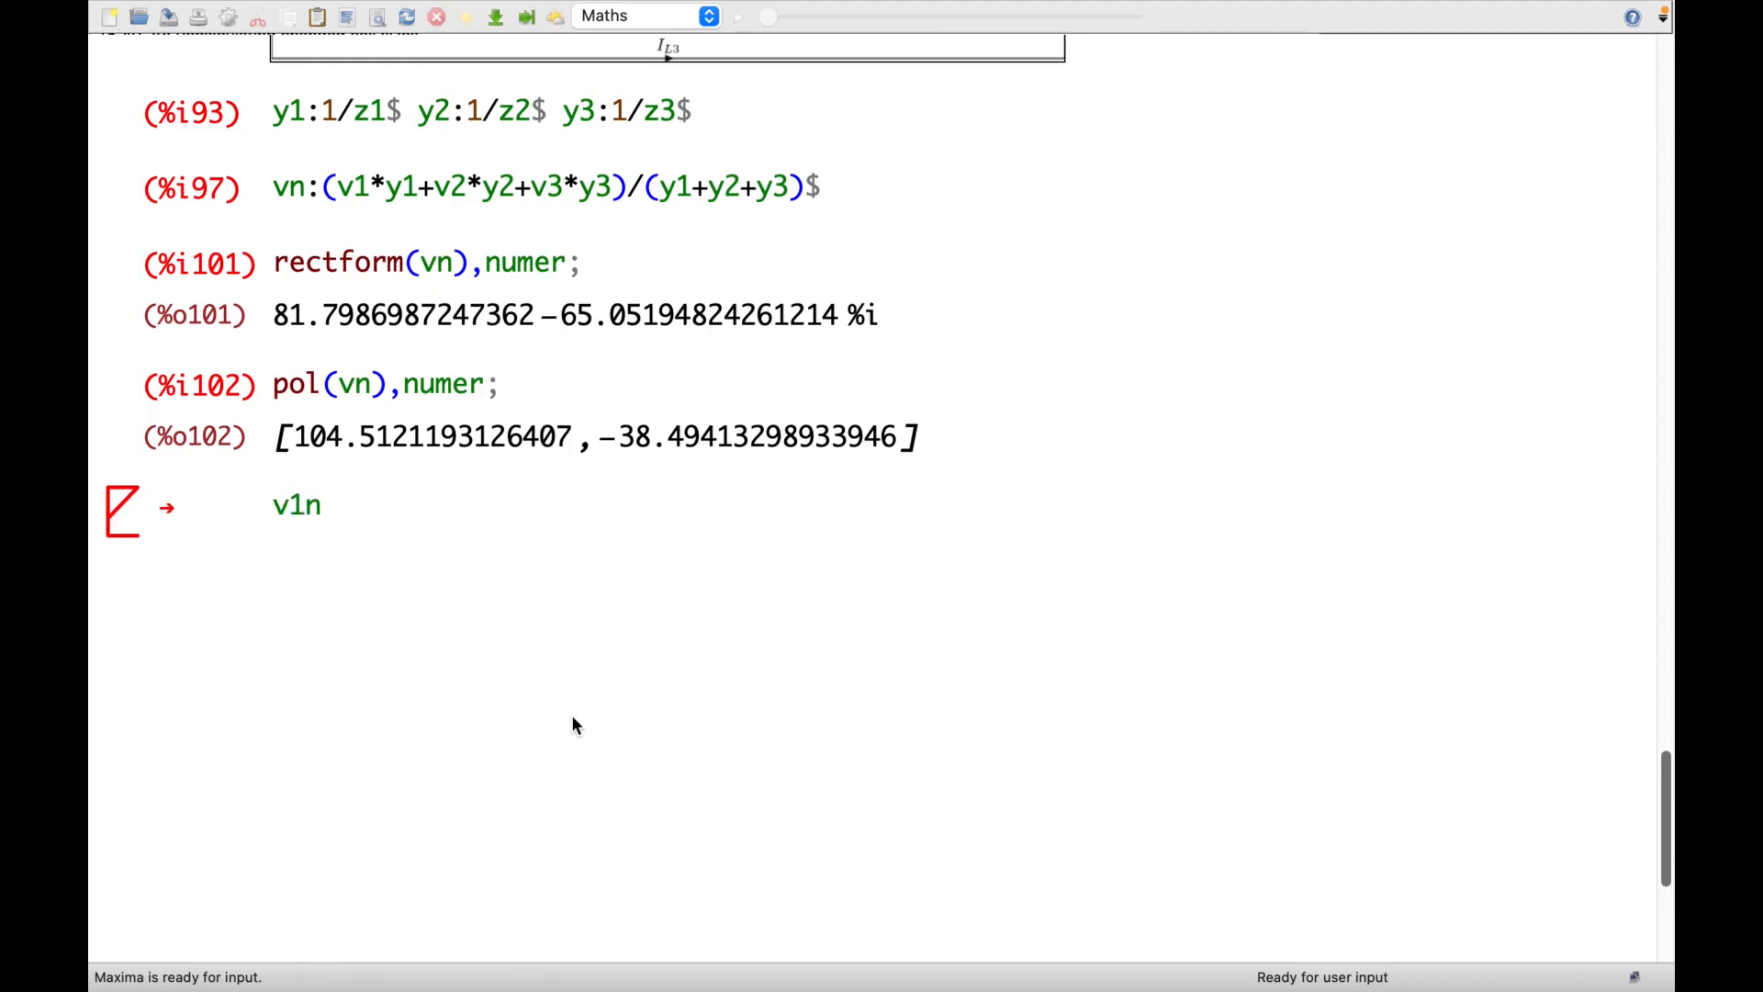
type(":v1-vn")
scroll(573, 718, "up", 5)
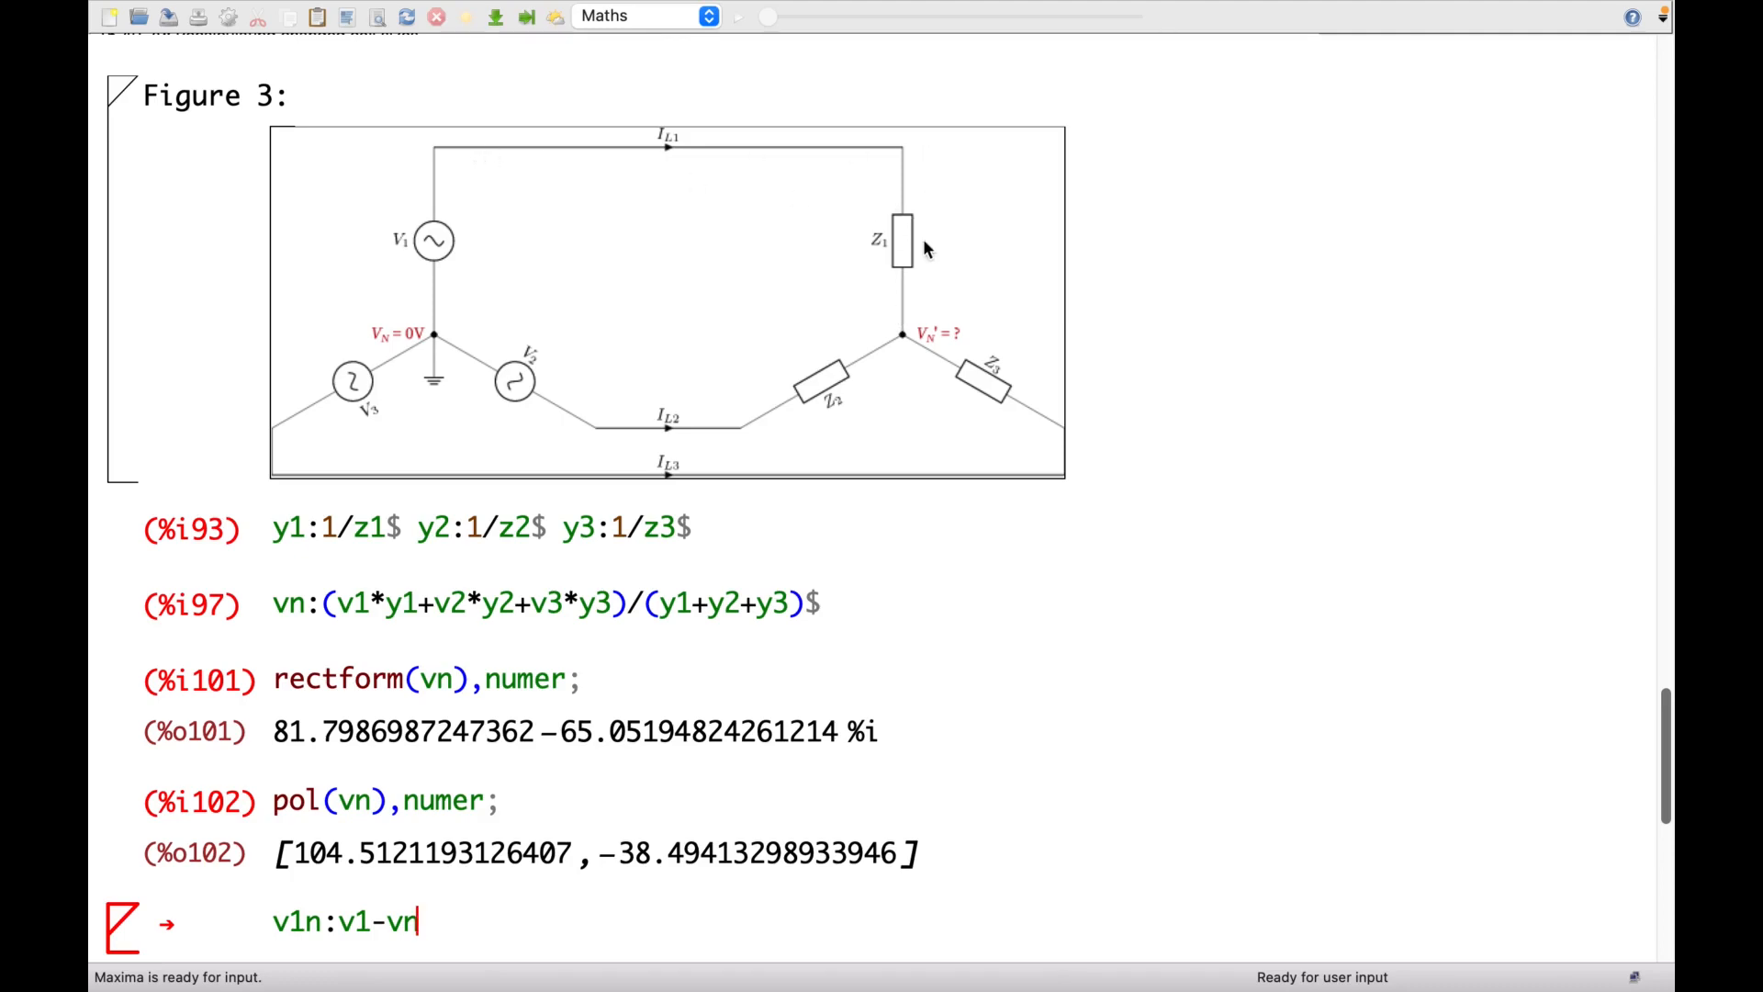
scroll(740, 439, "down", 5)
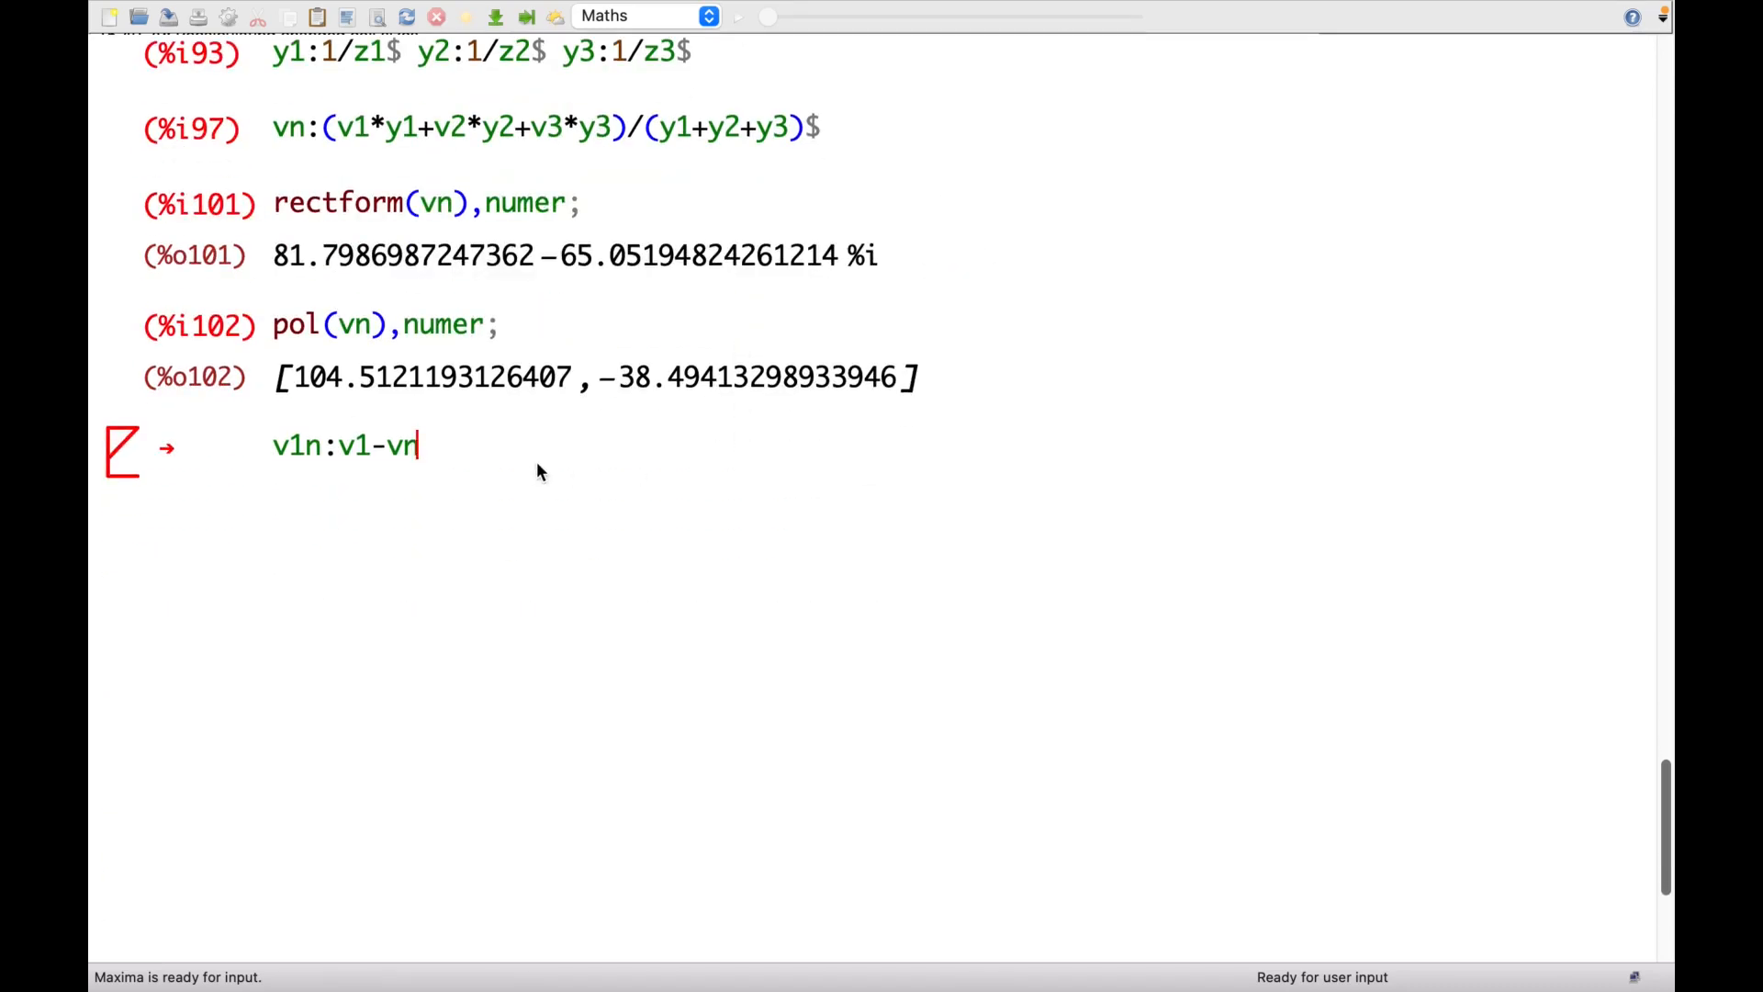
type("$ v2n:v2-vn$ v3n:")
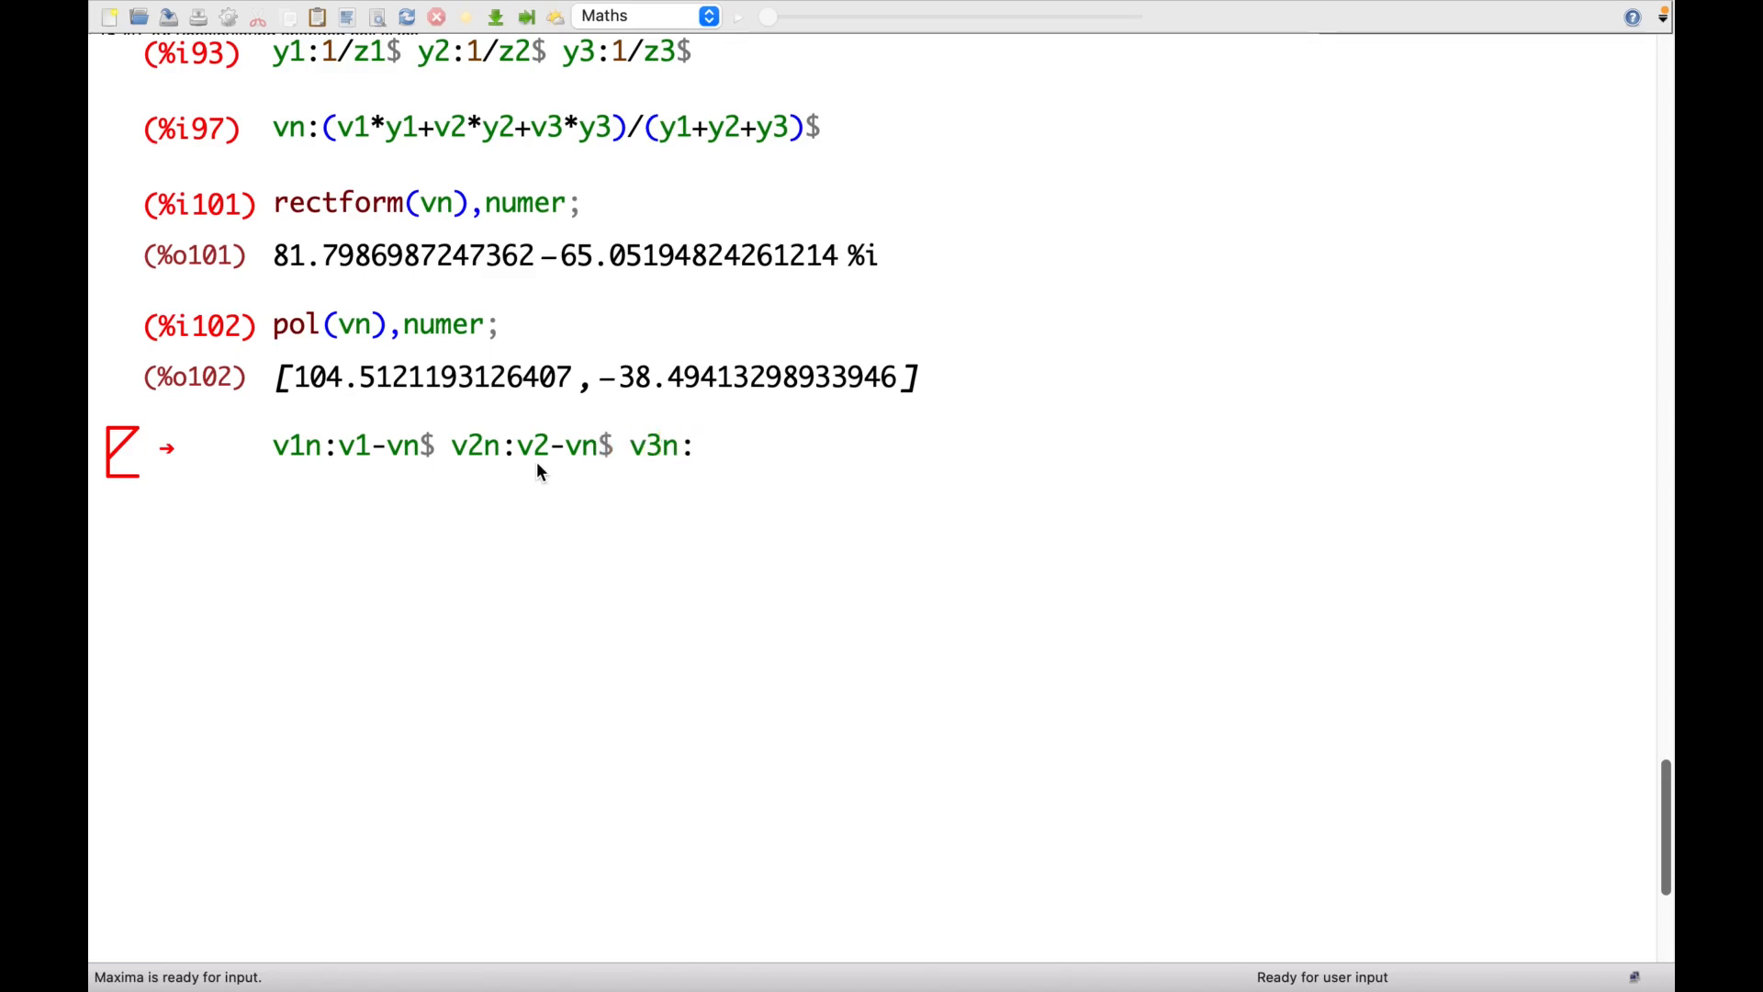
type("v3-vn$")
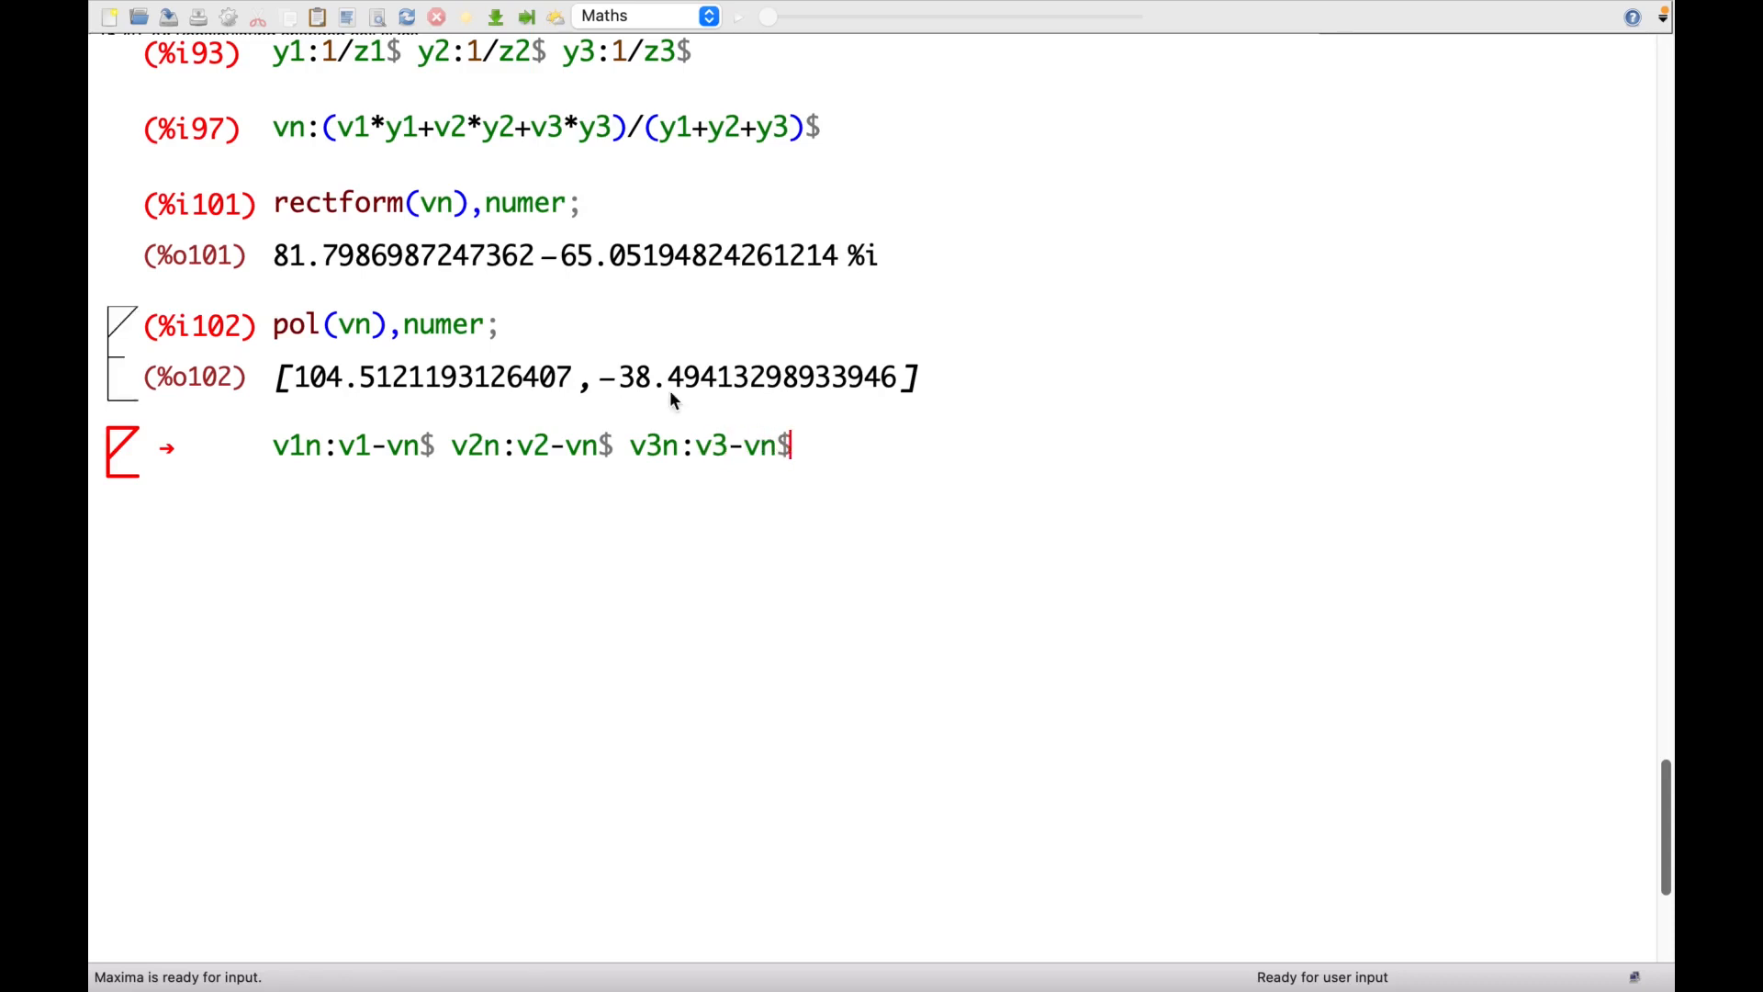
key("shift+Return")
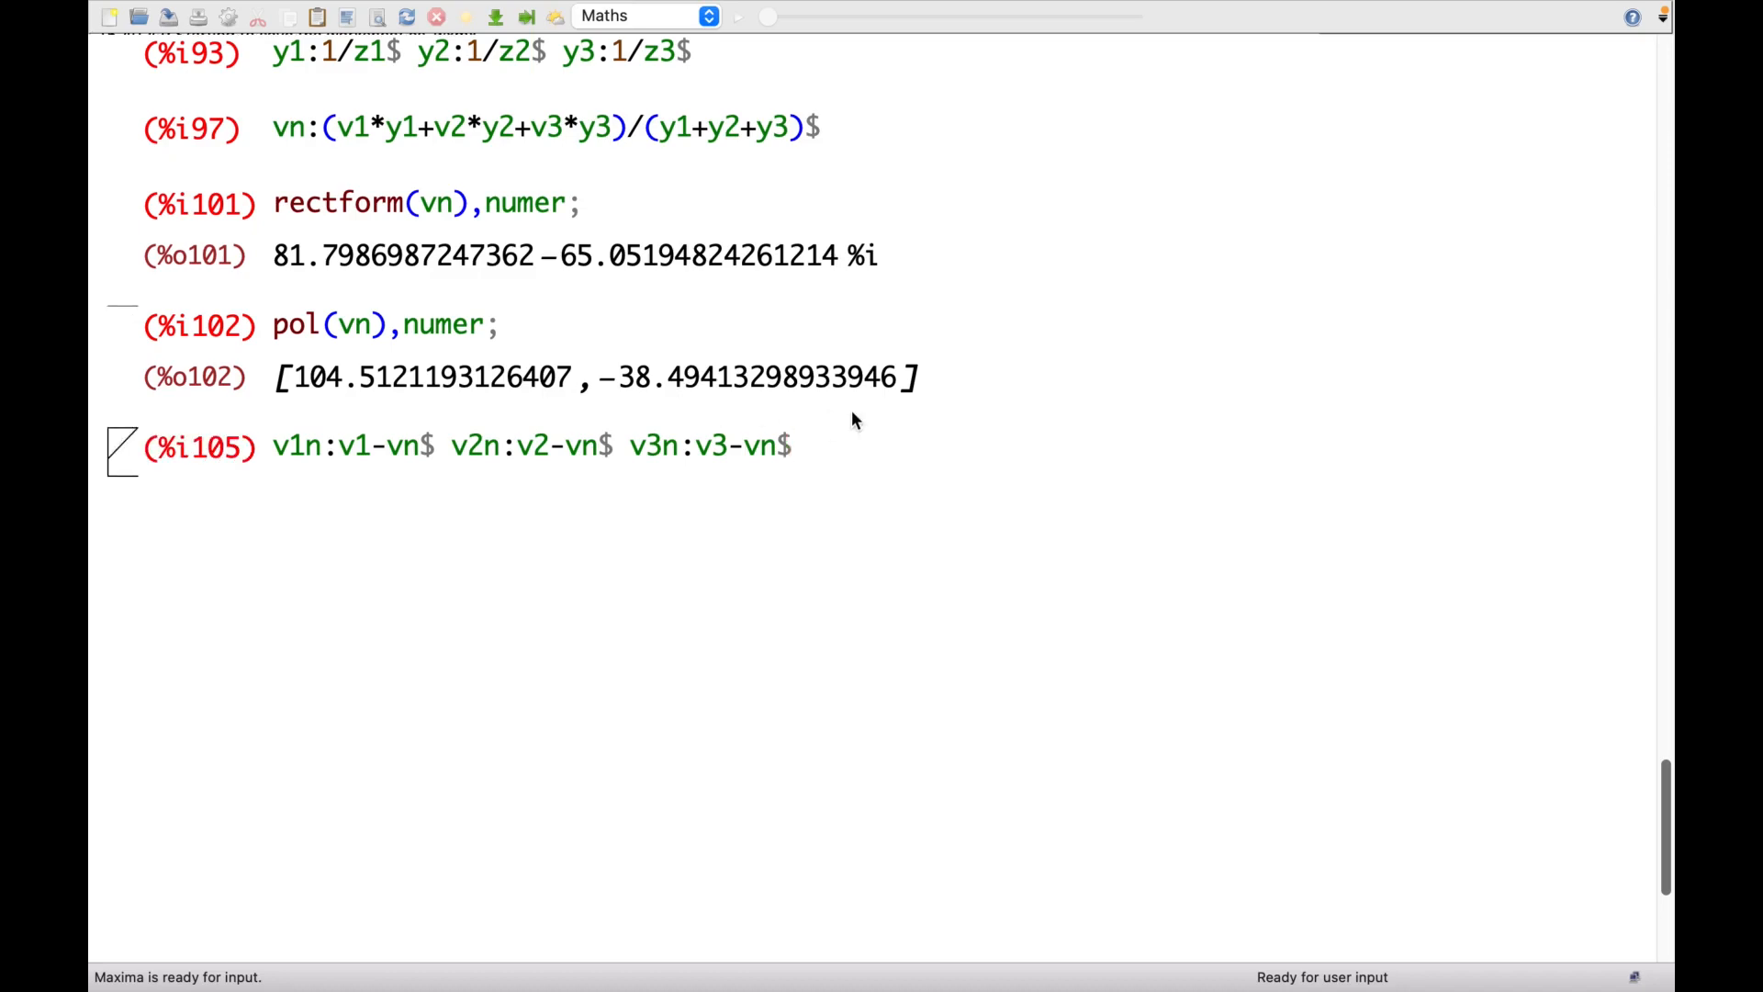
scroll(930, 299, "up", 10)
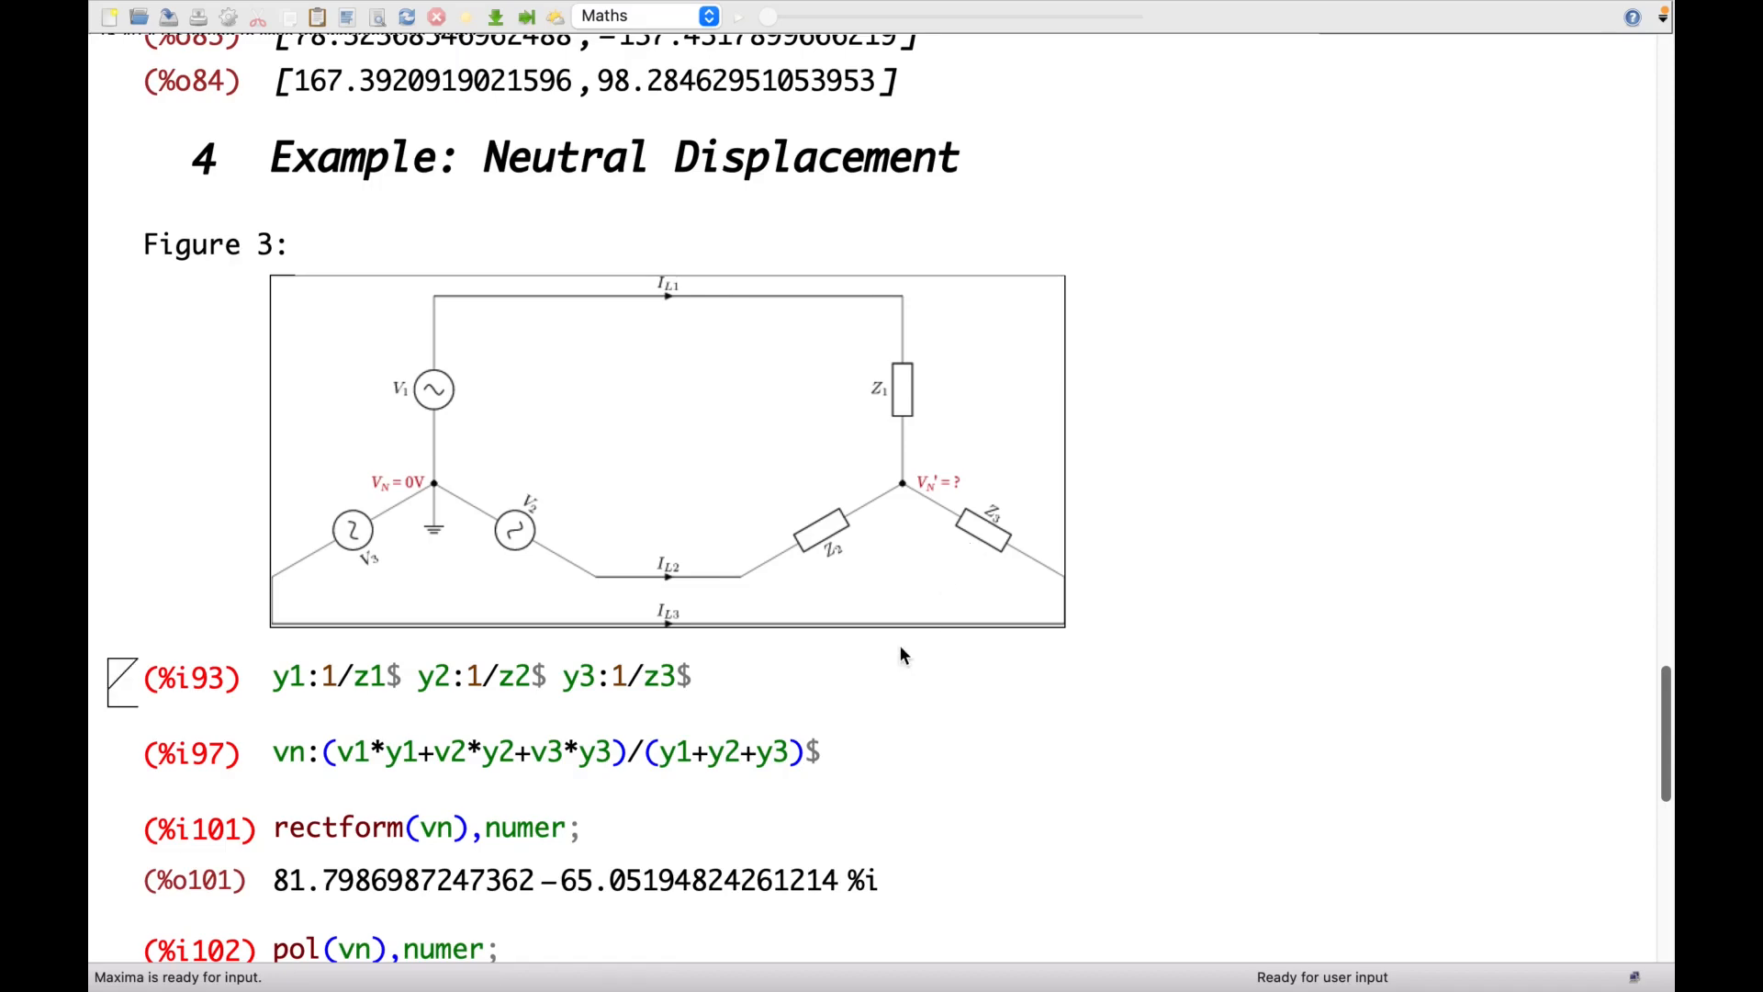
Enter pol(v1n),numer; in a new cell below the load voltage definitions to express the first load voltage in polar form.
scroll(901, 652, "down", 6)
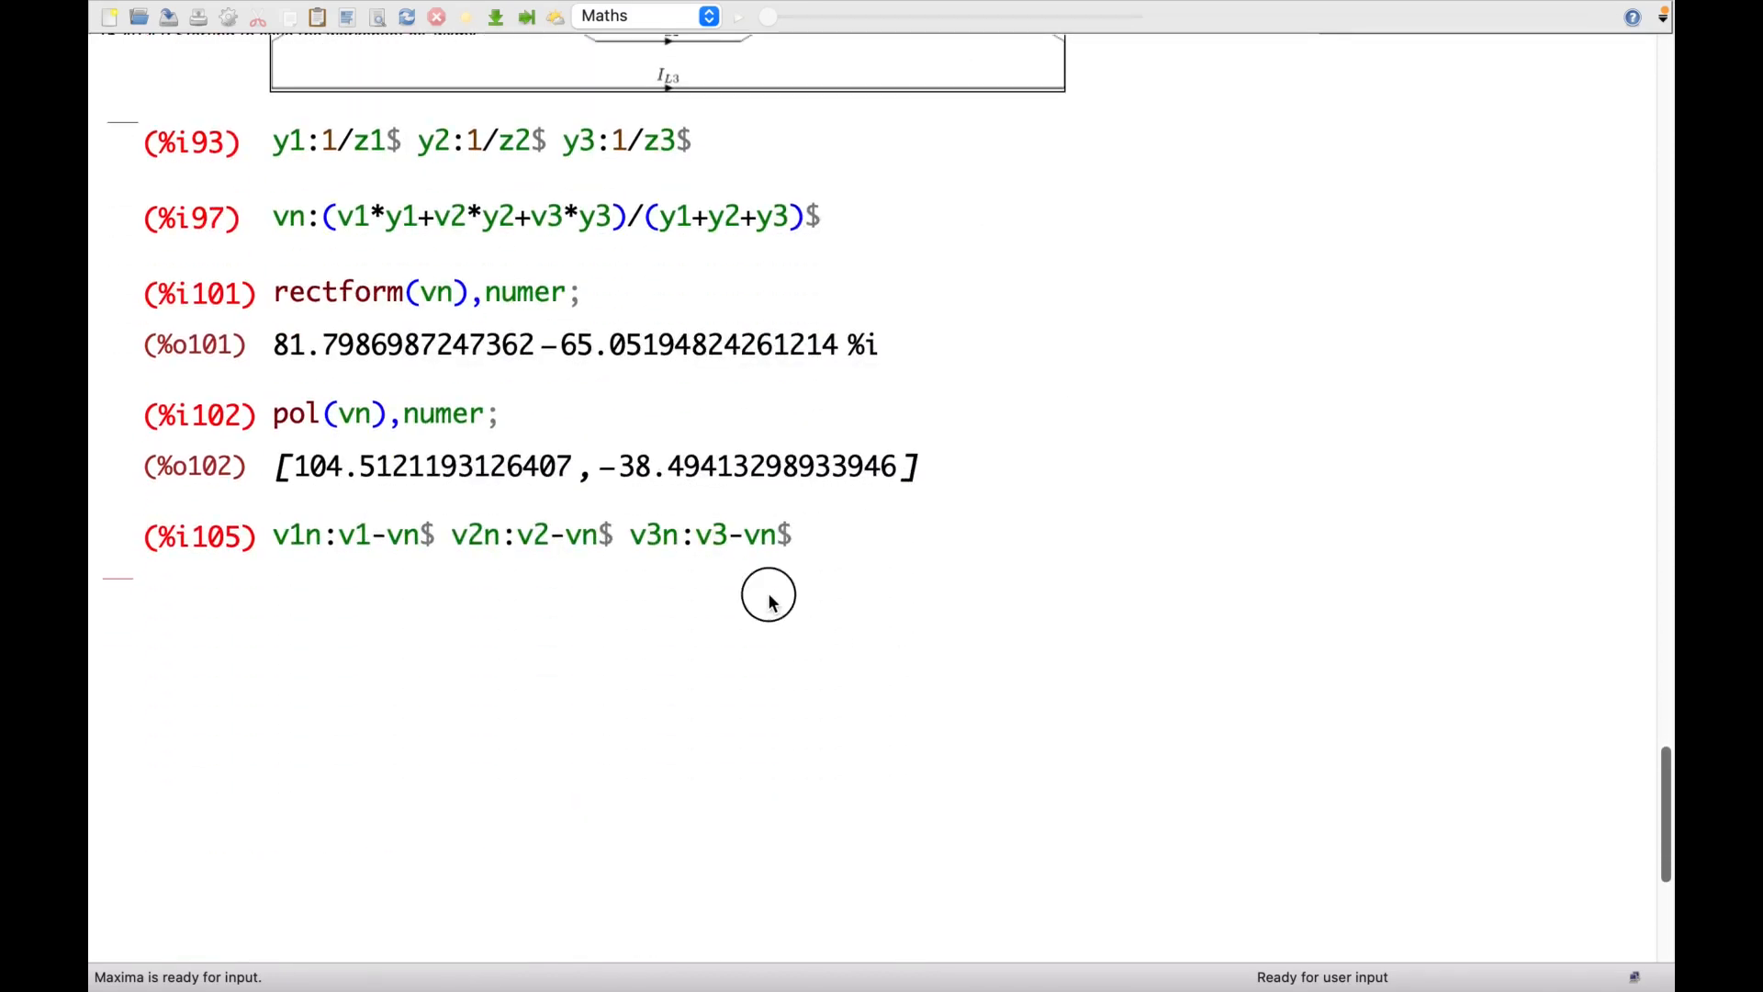
type("pol")
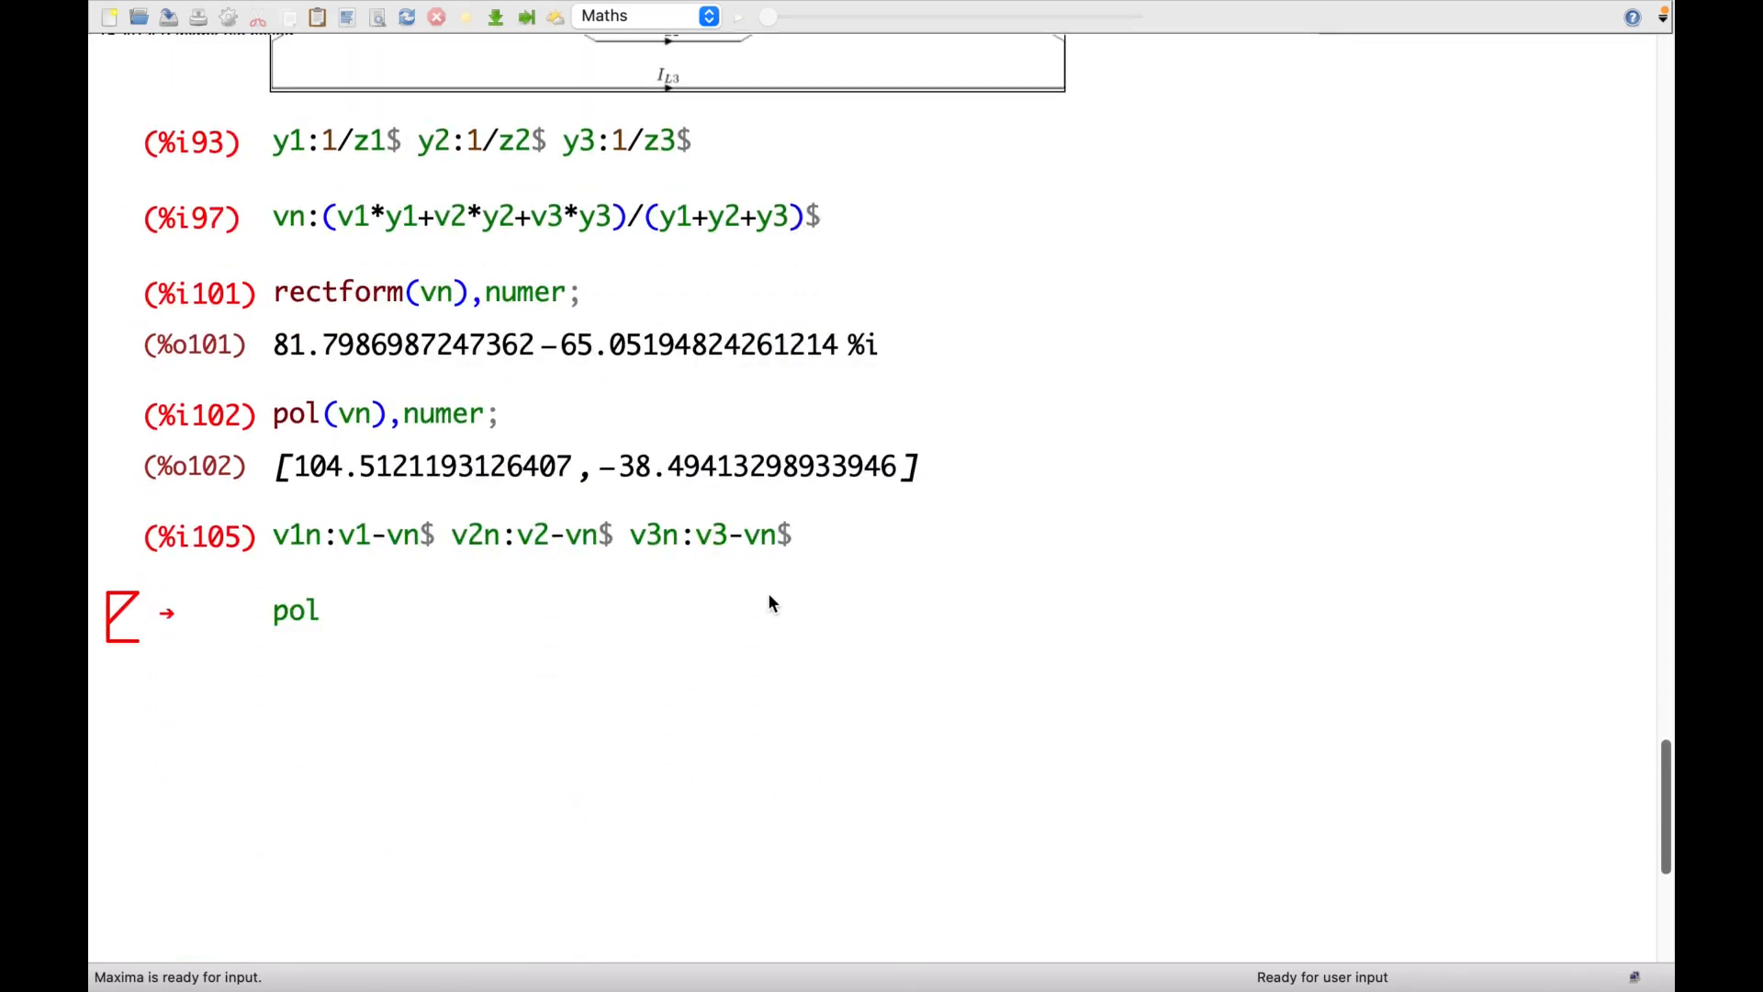
type("(")
type("v1n)")
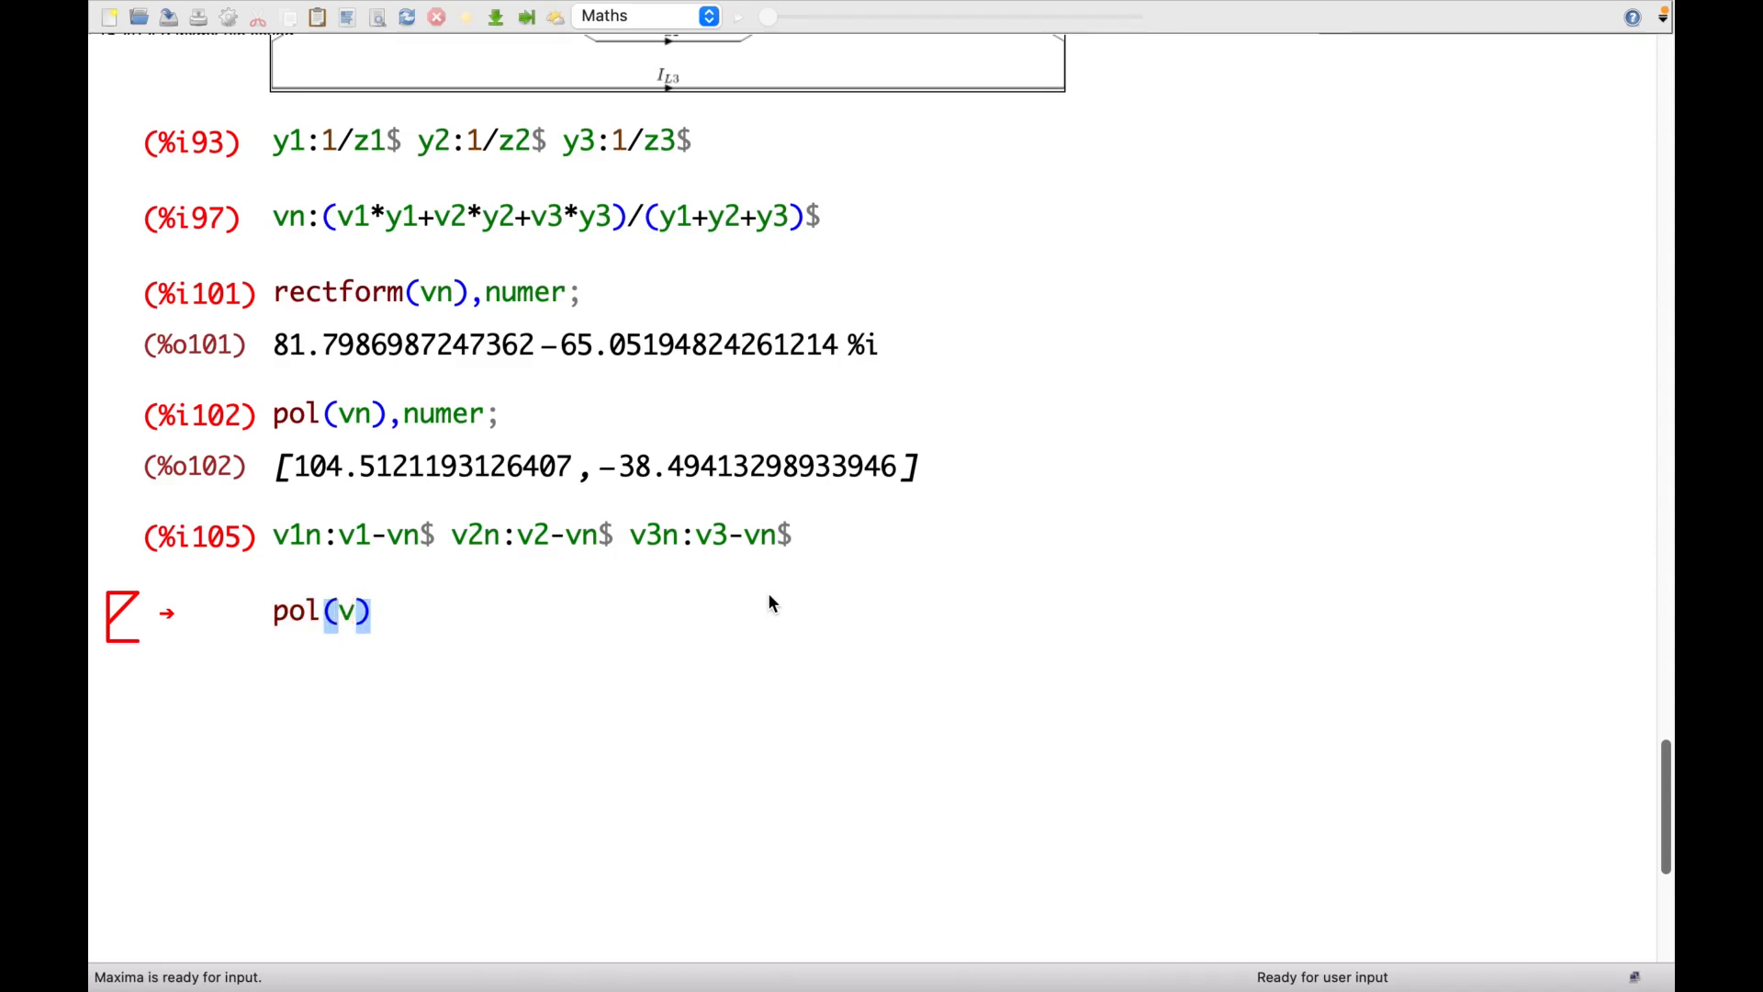
type(",numer;")
Duplicate the pol(v1n),numer; expression twice in the same cell, change the copies to v2n and v3n, and evaluate the cell.
left_click_drag(562, 611, 275, 610)
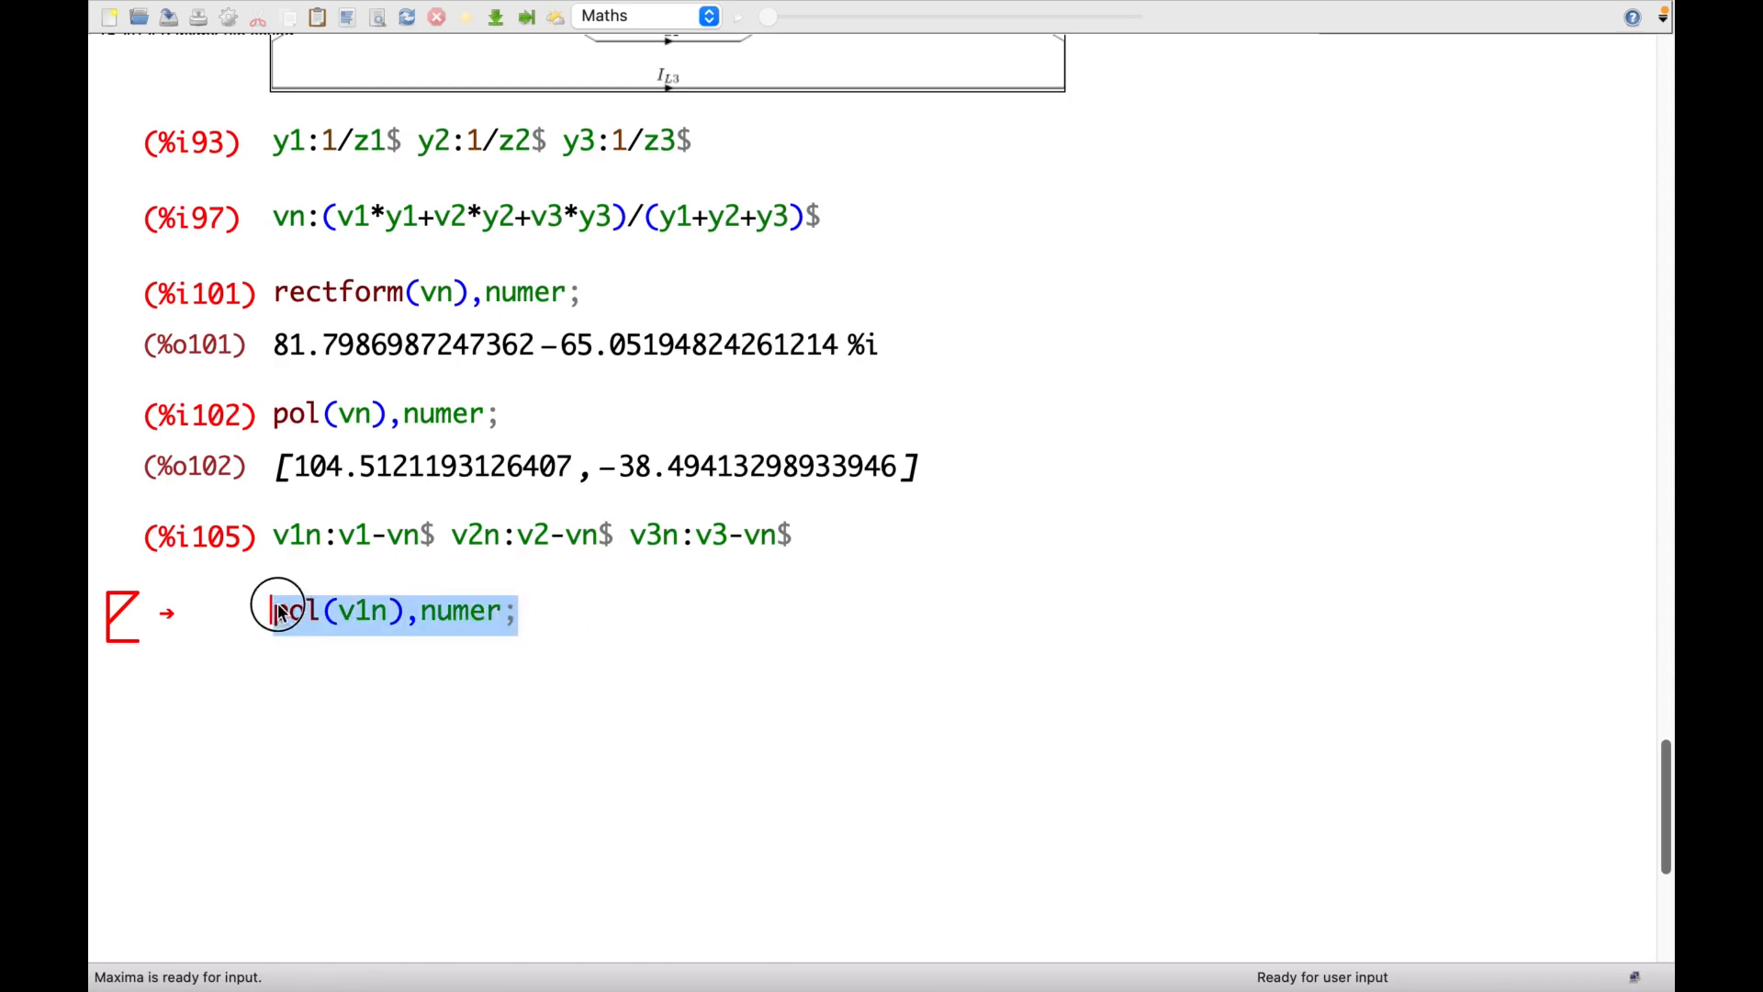
key("super+c")
left_click(529, 614)
key("super+v")
key("super+v")
key("BackSpace")
type("2")
left_click(863, 615)
key("BackSpace")
type("3")
key("shift+Return")
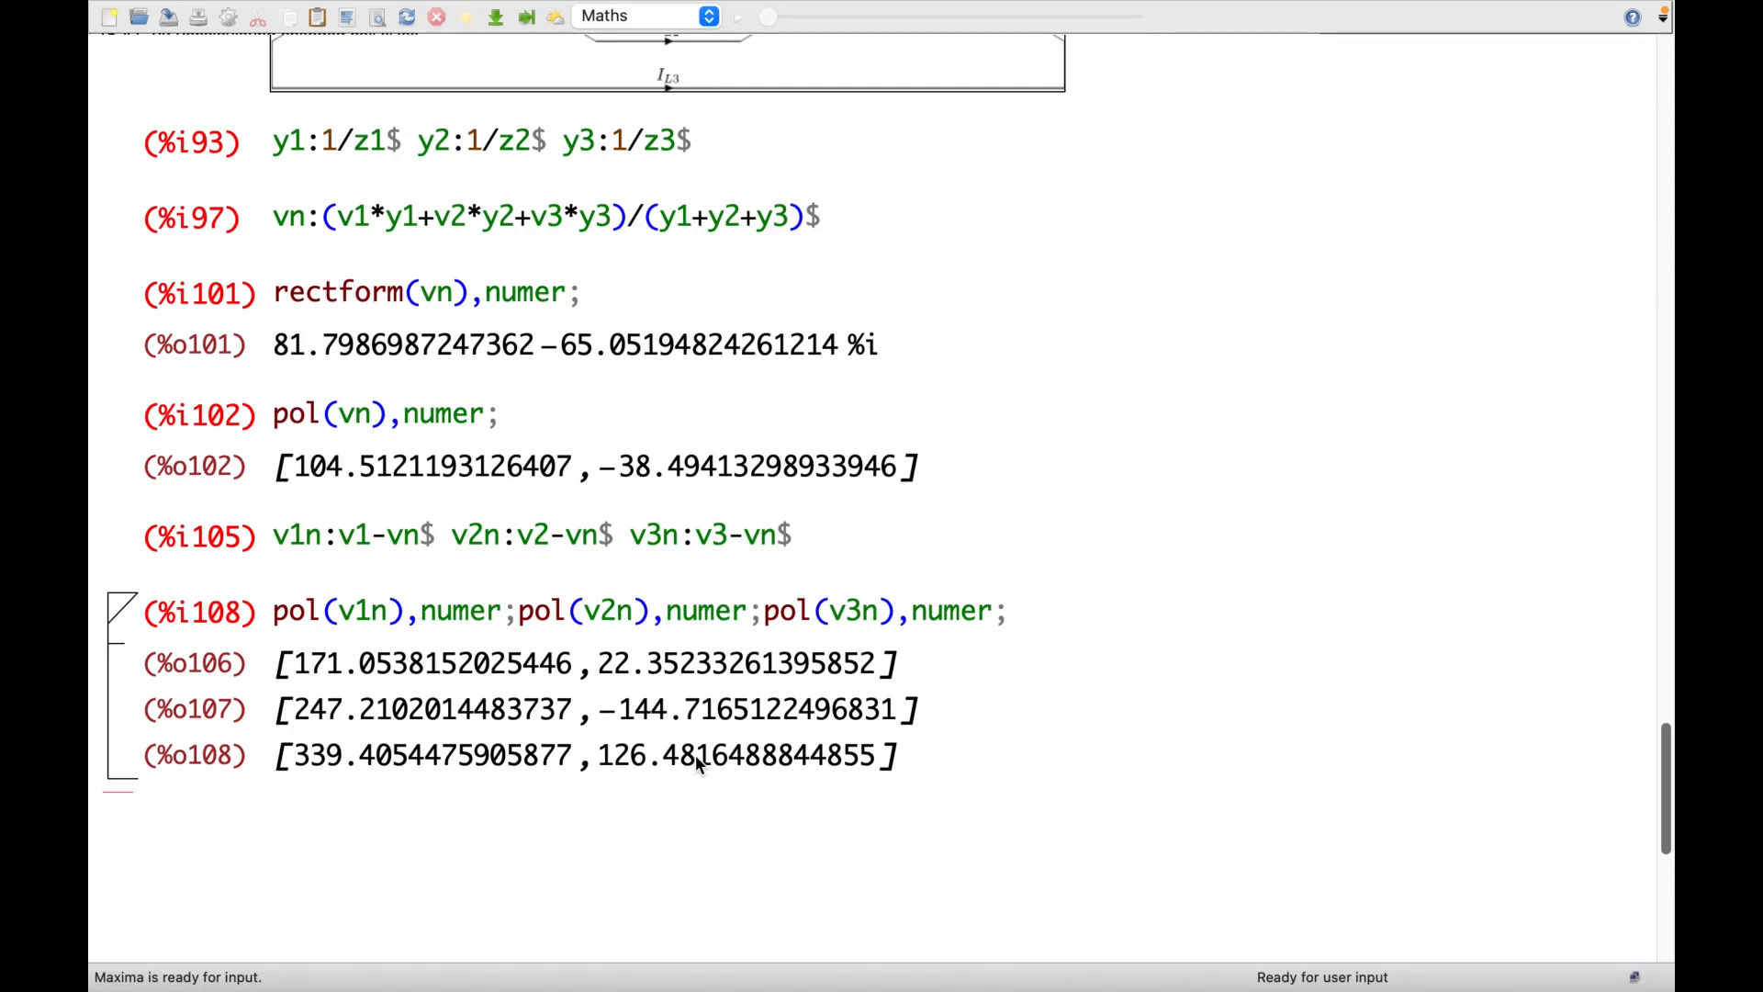
scroll(698, 764, "up", 5)
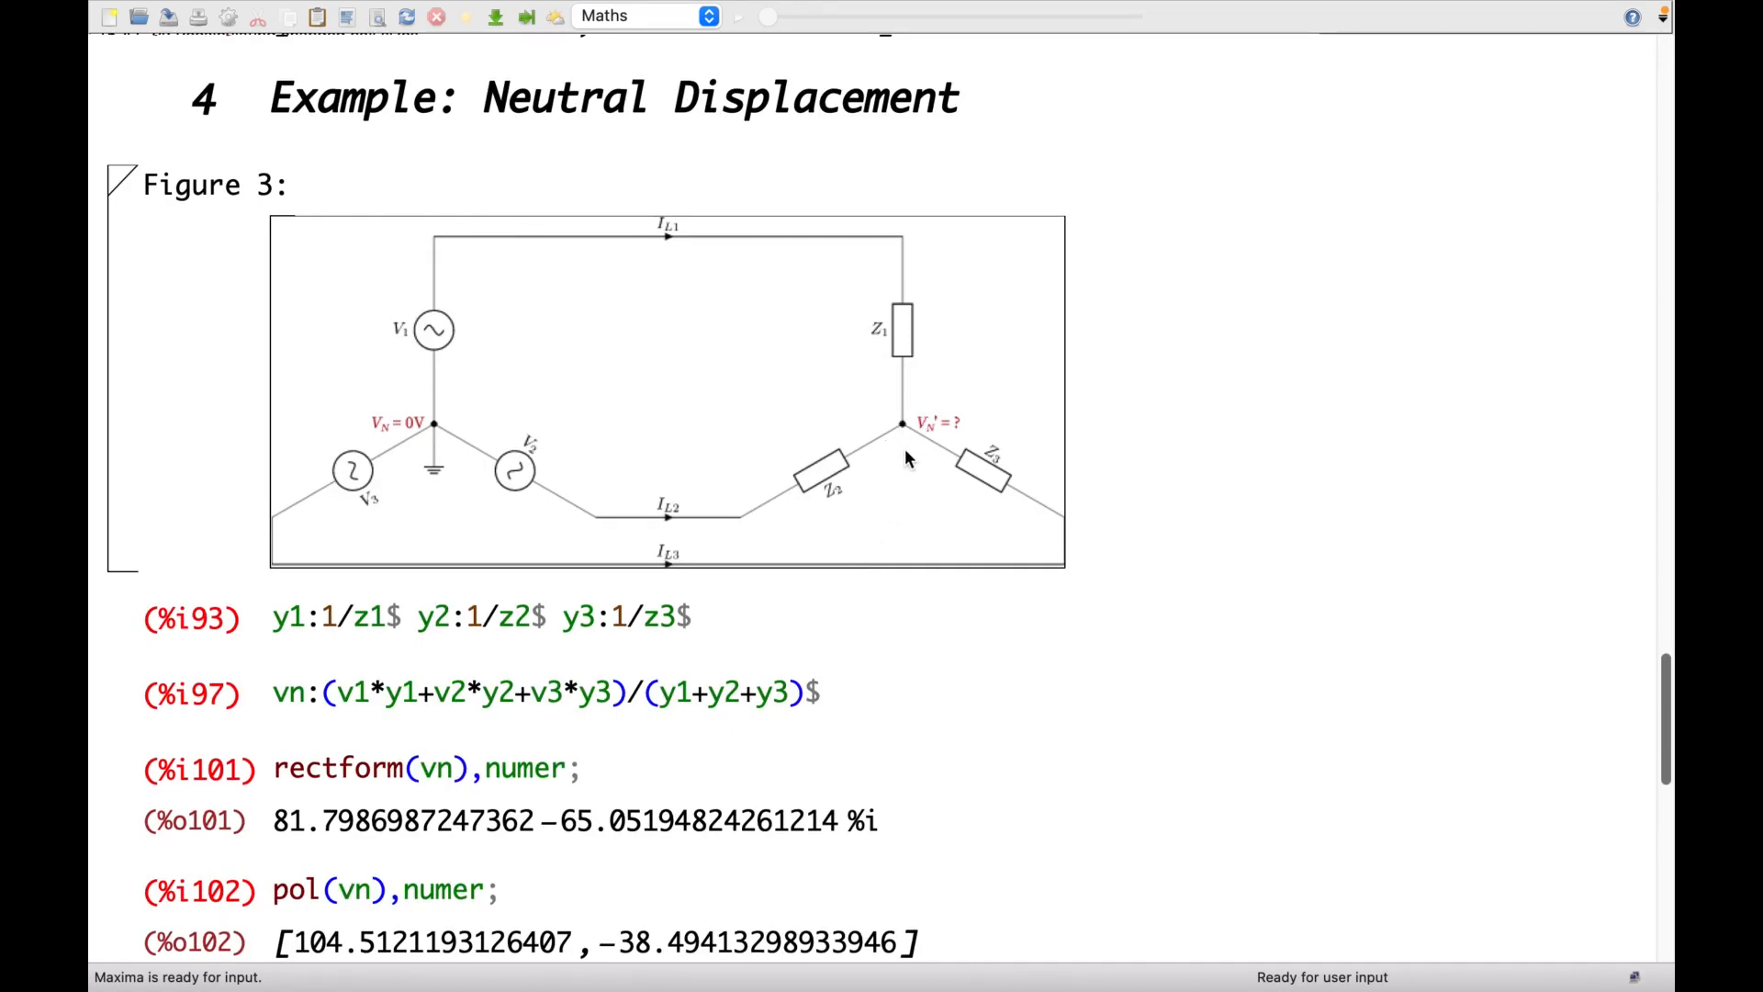
scroll(905, 453, "down", 6)
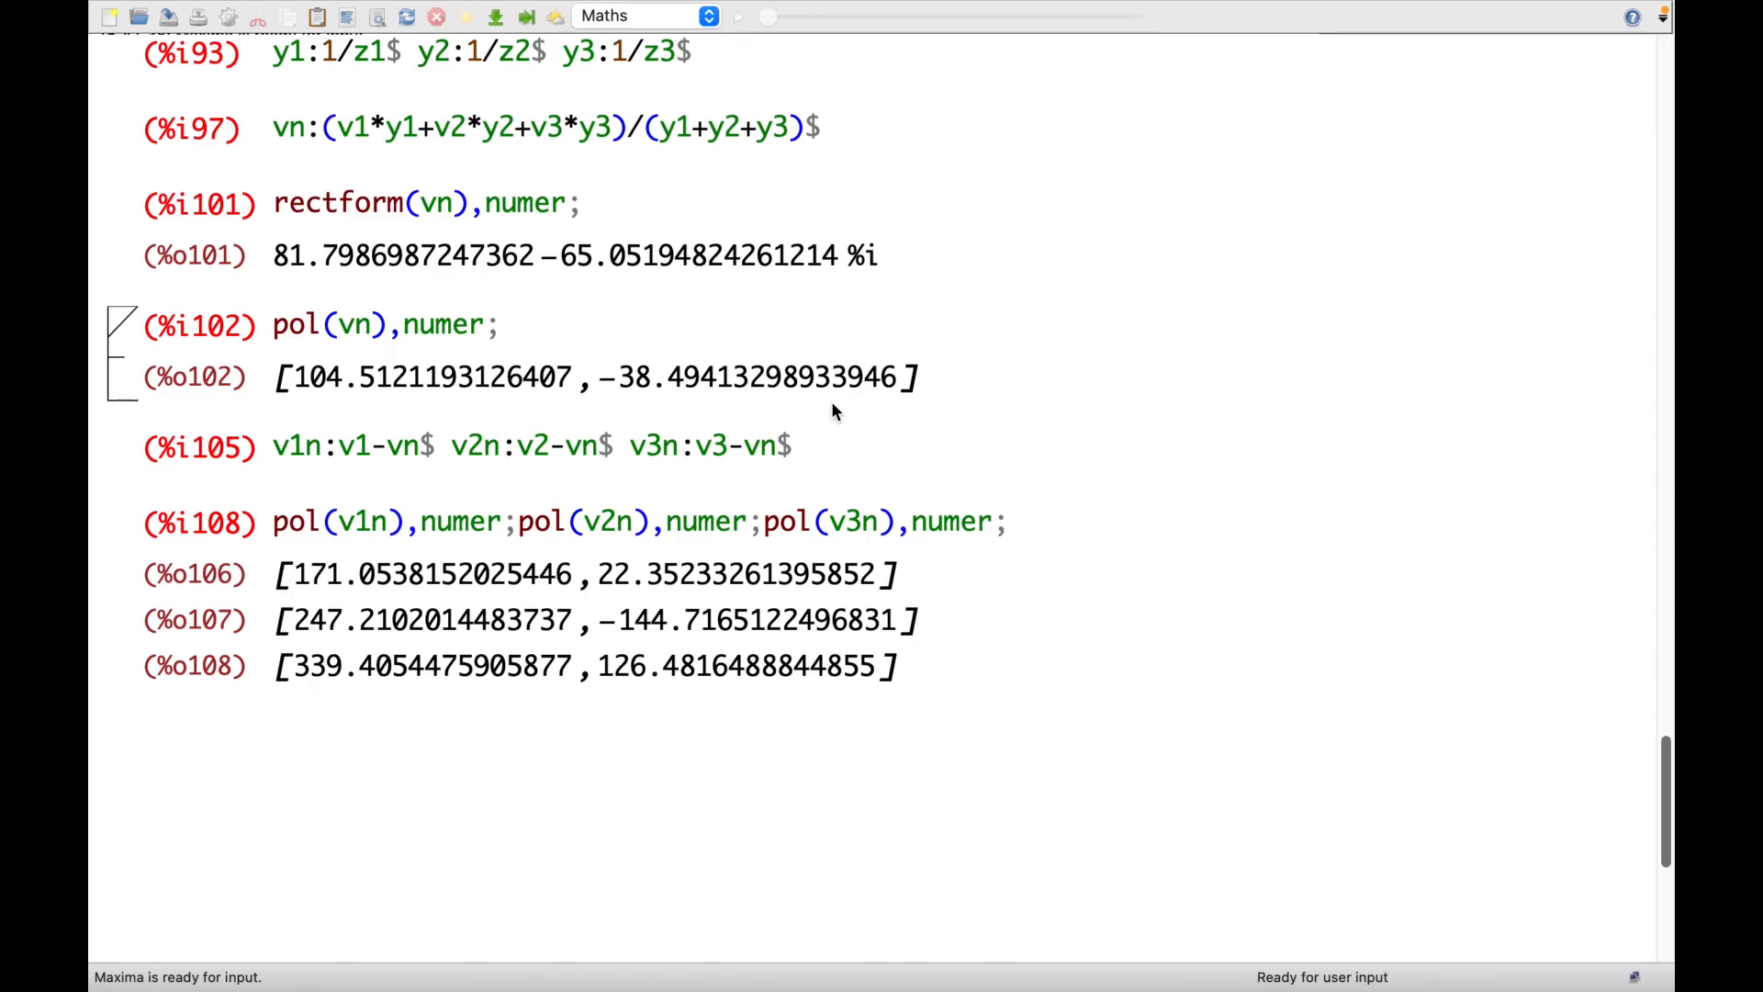
scroll(830, 400, "up", 5)
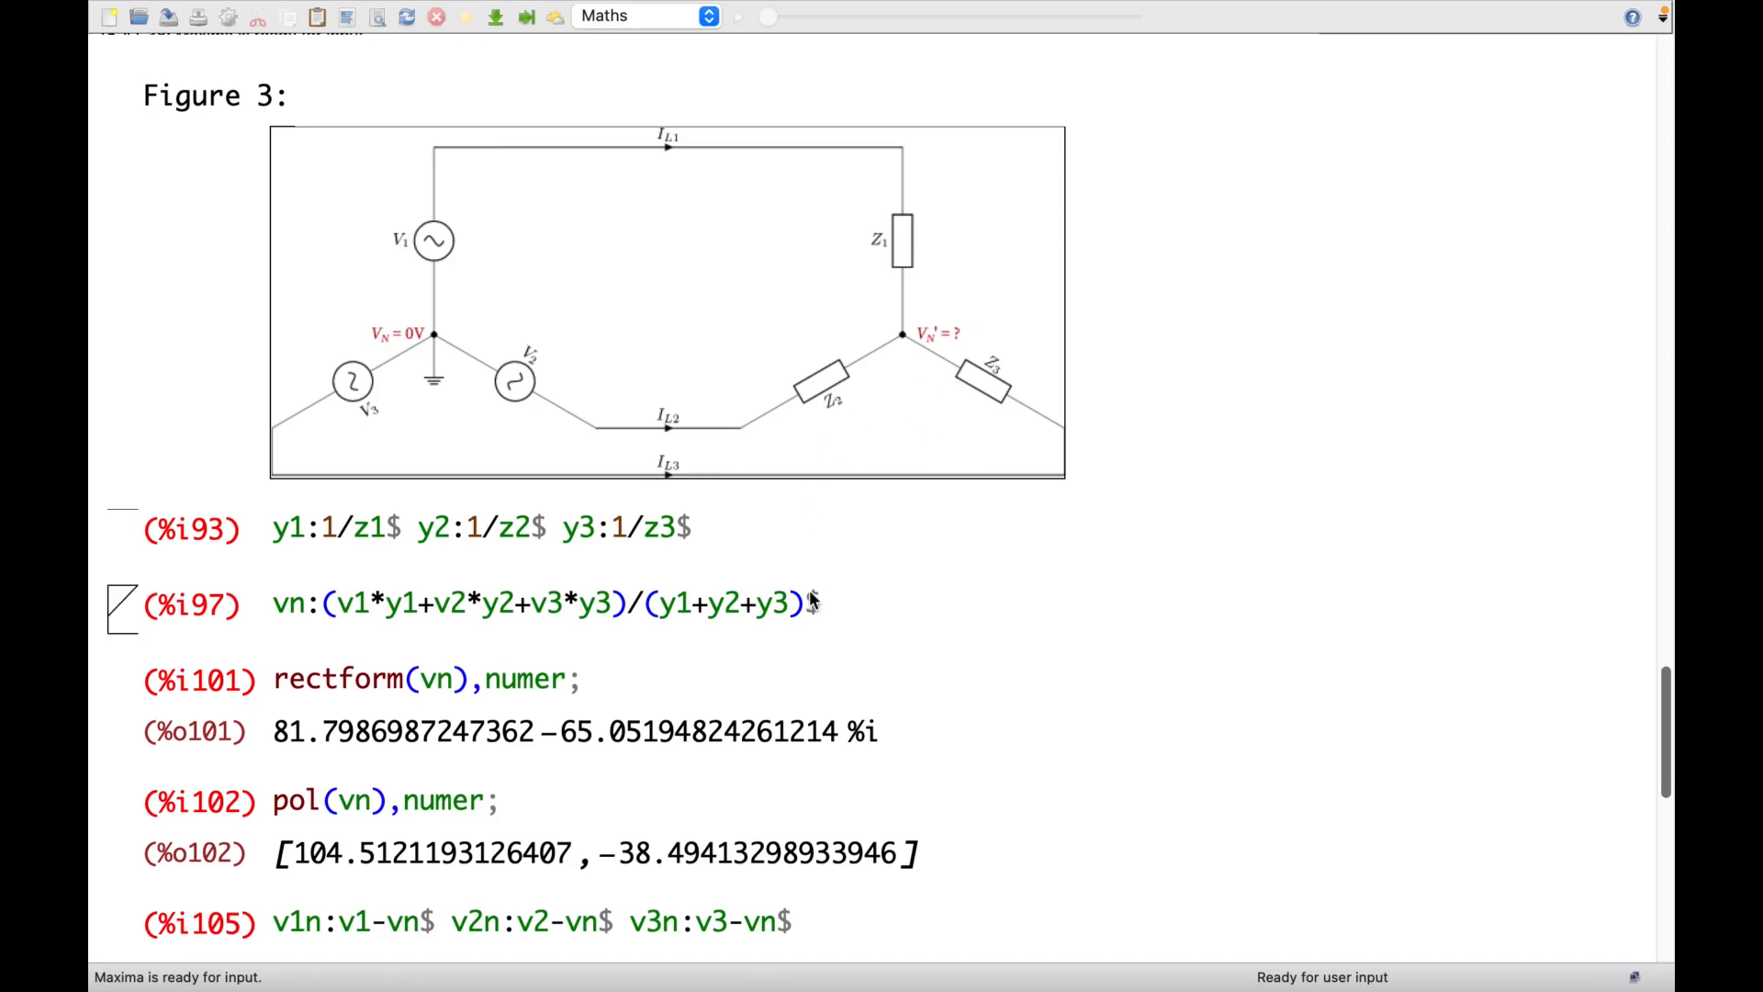
scroll(811, 599, "down", 4)
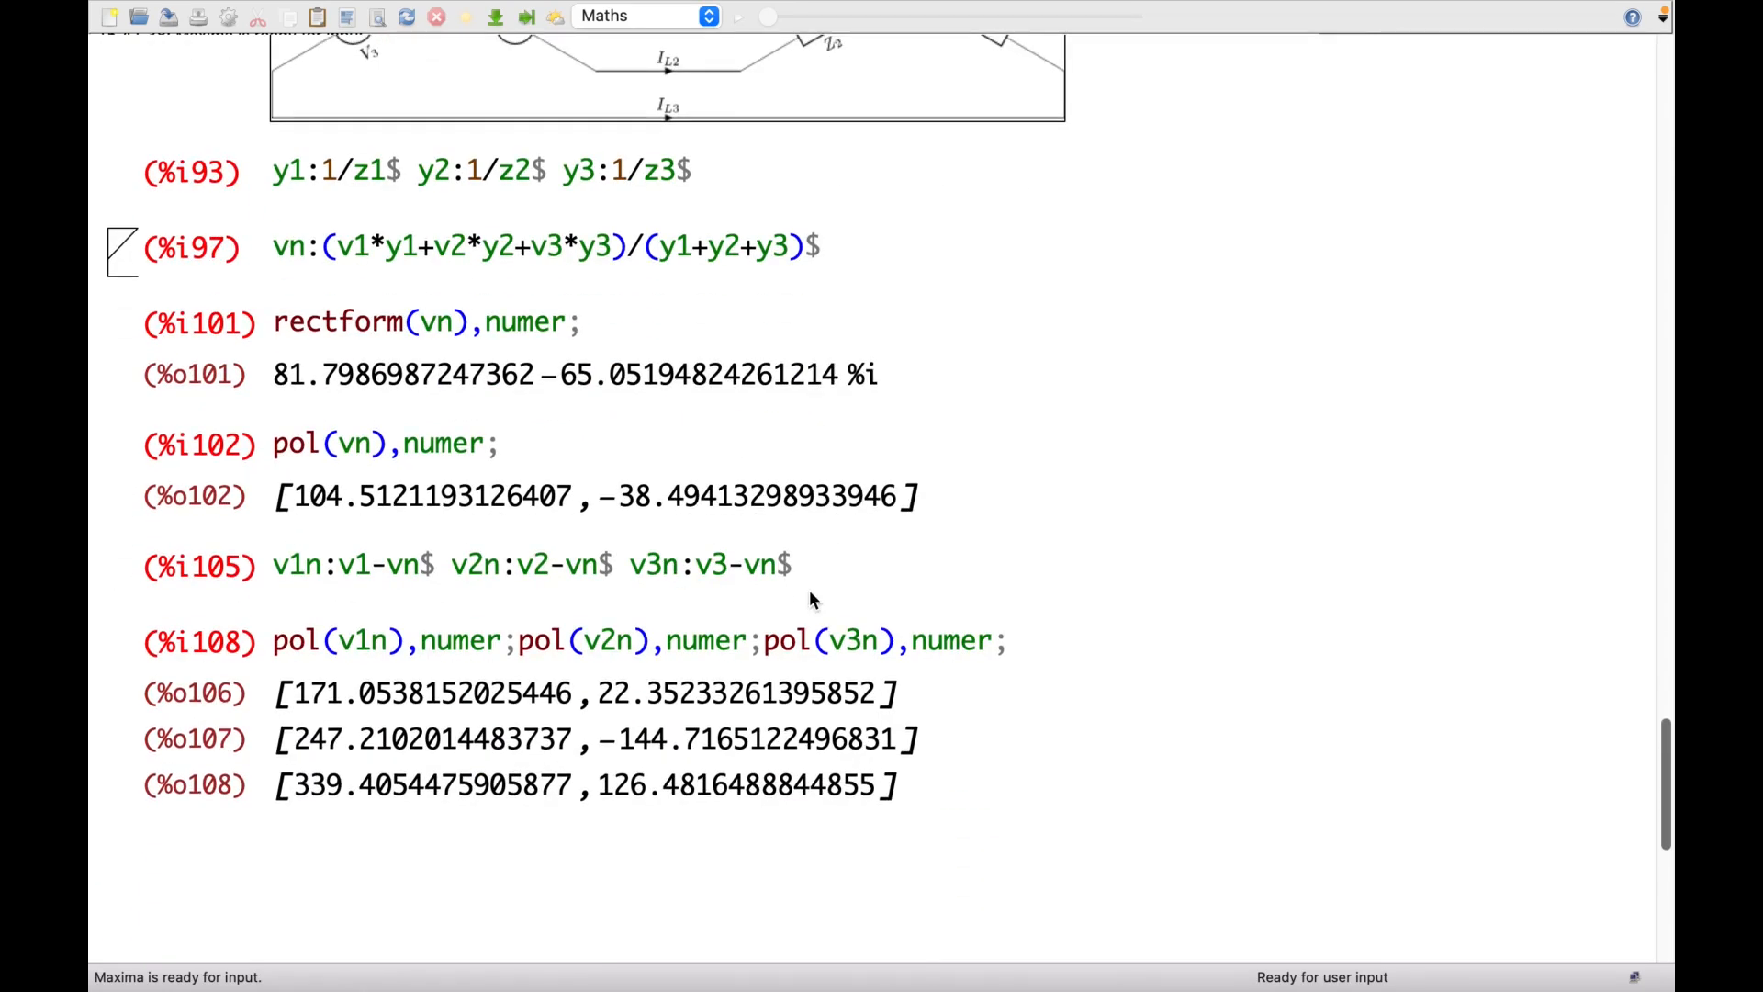